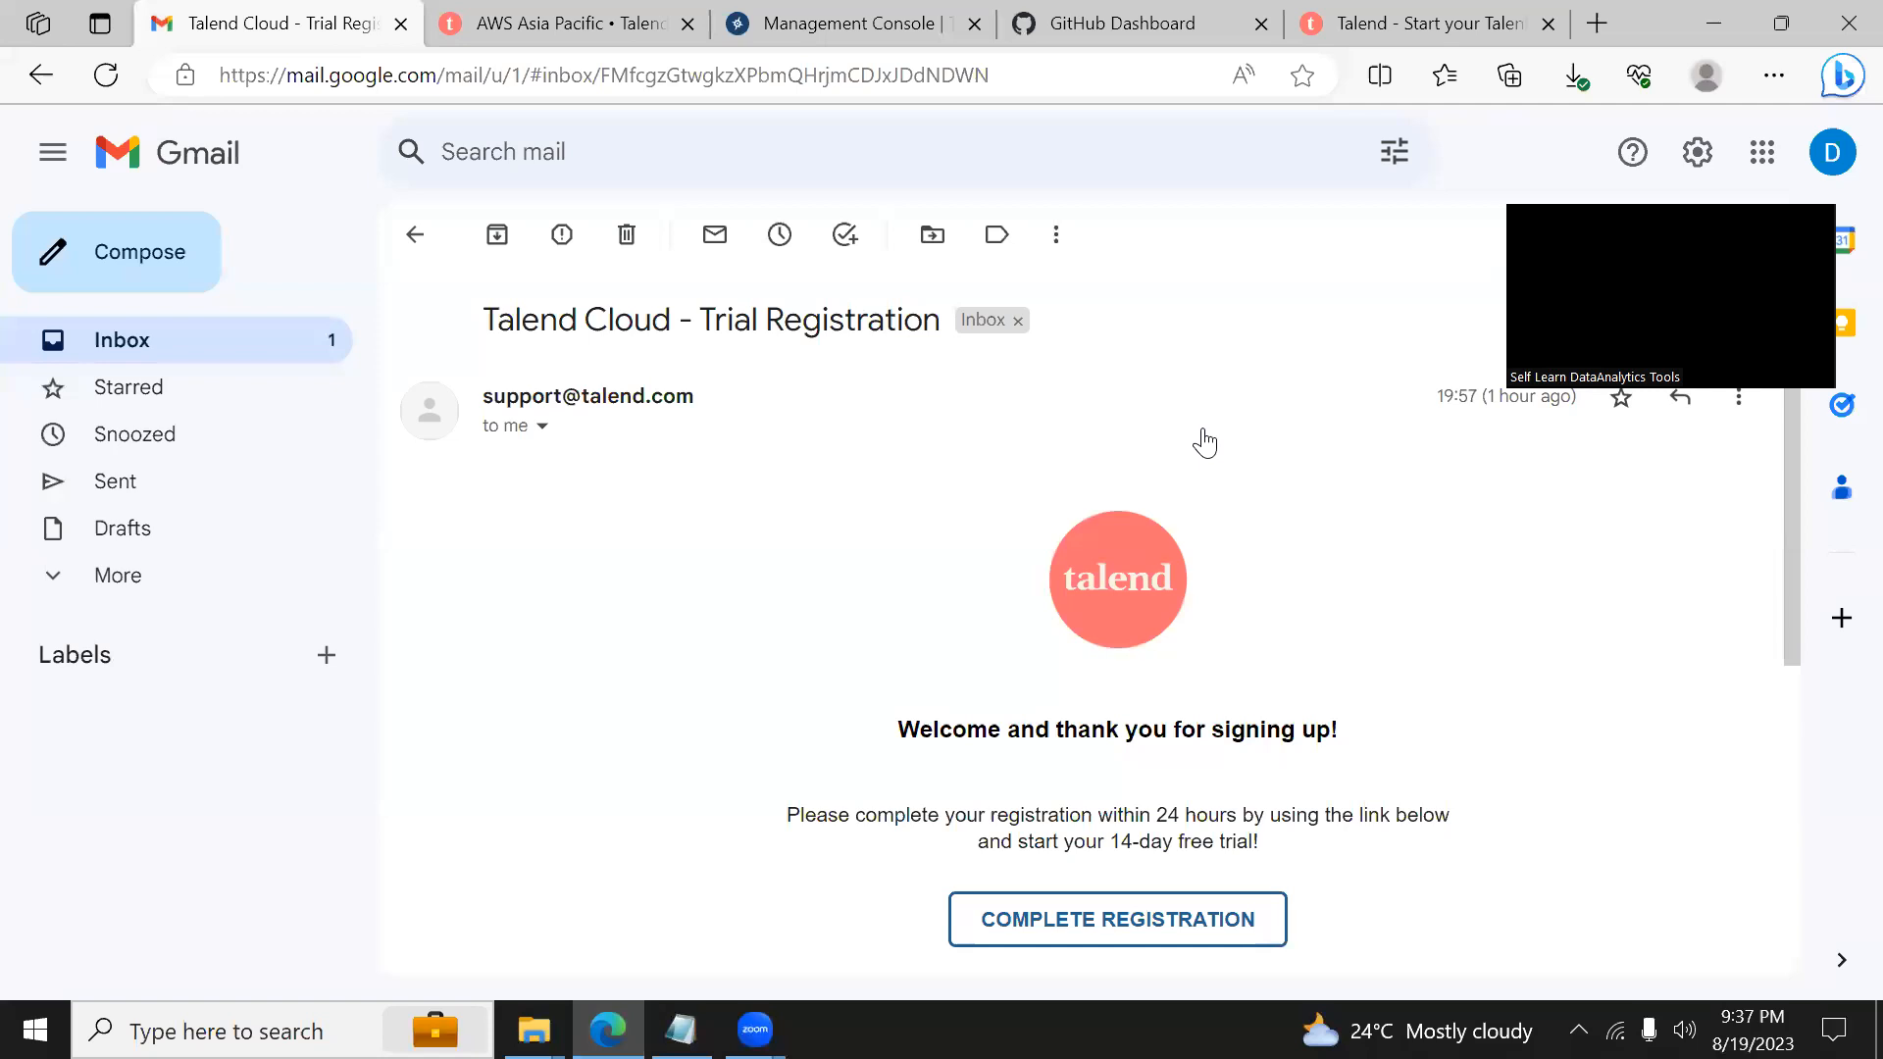
Step: In a new browser tab, search Google for "talend cloud register" and open the "Start your Talend Cloud trial" result
{"action": "left_click", "coordinate": [1591, 30]}
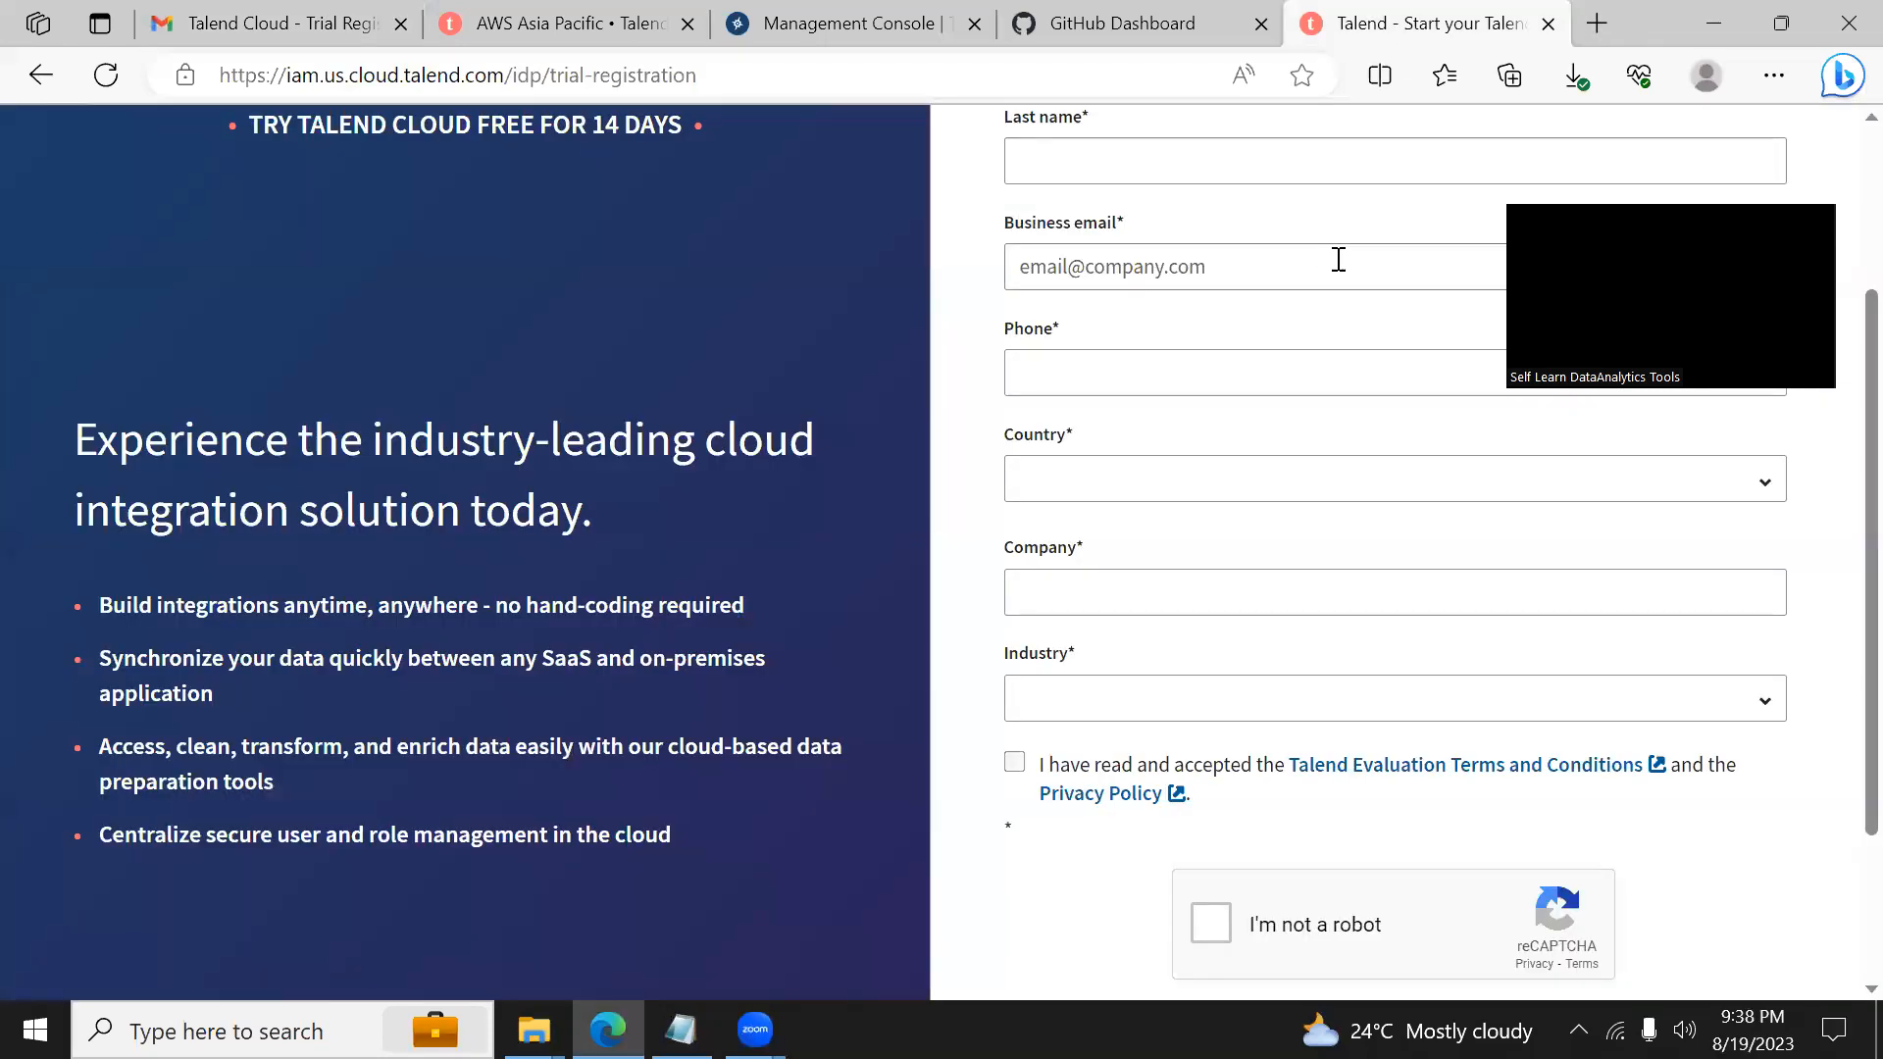
{"action": "left_click", "coordinate": [1601, 24]}
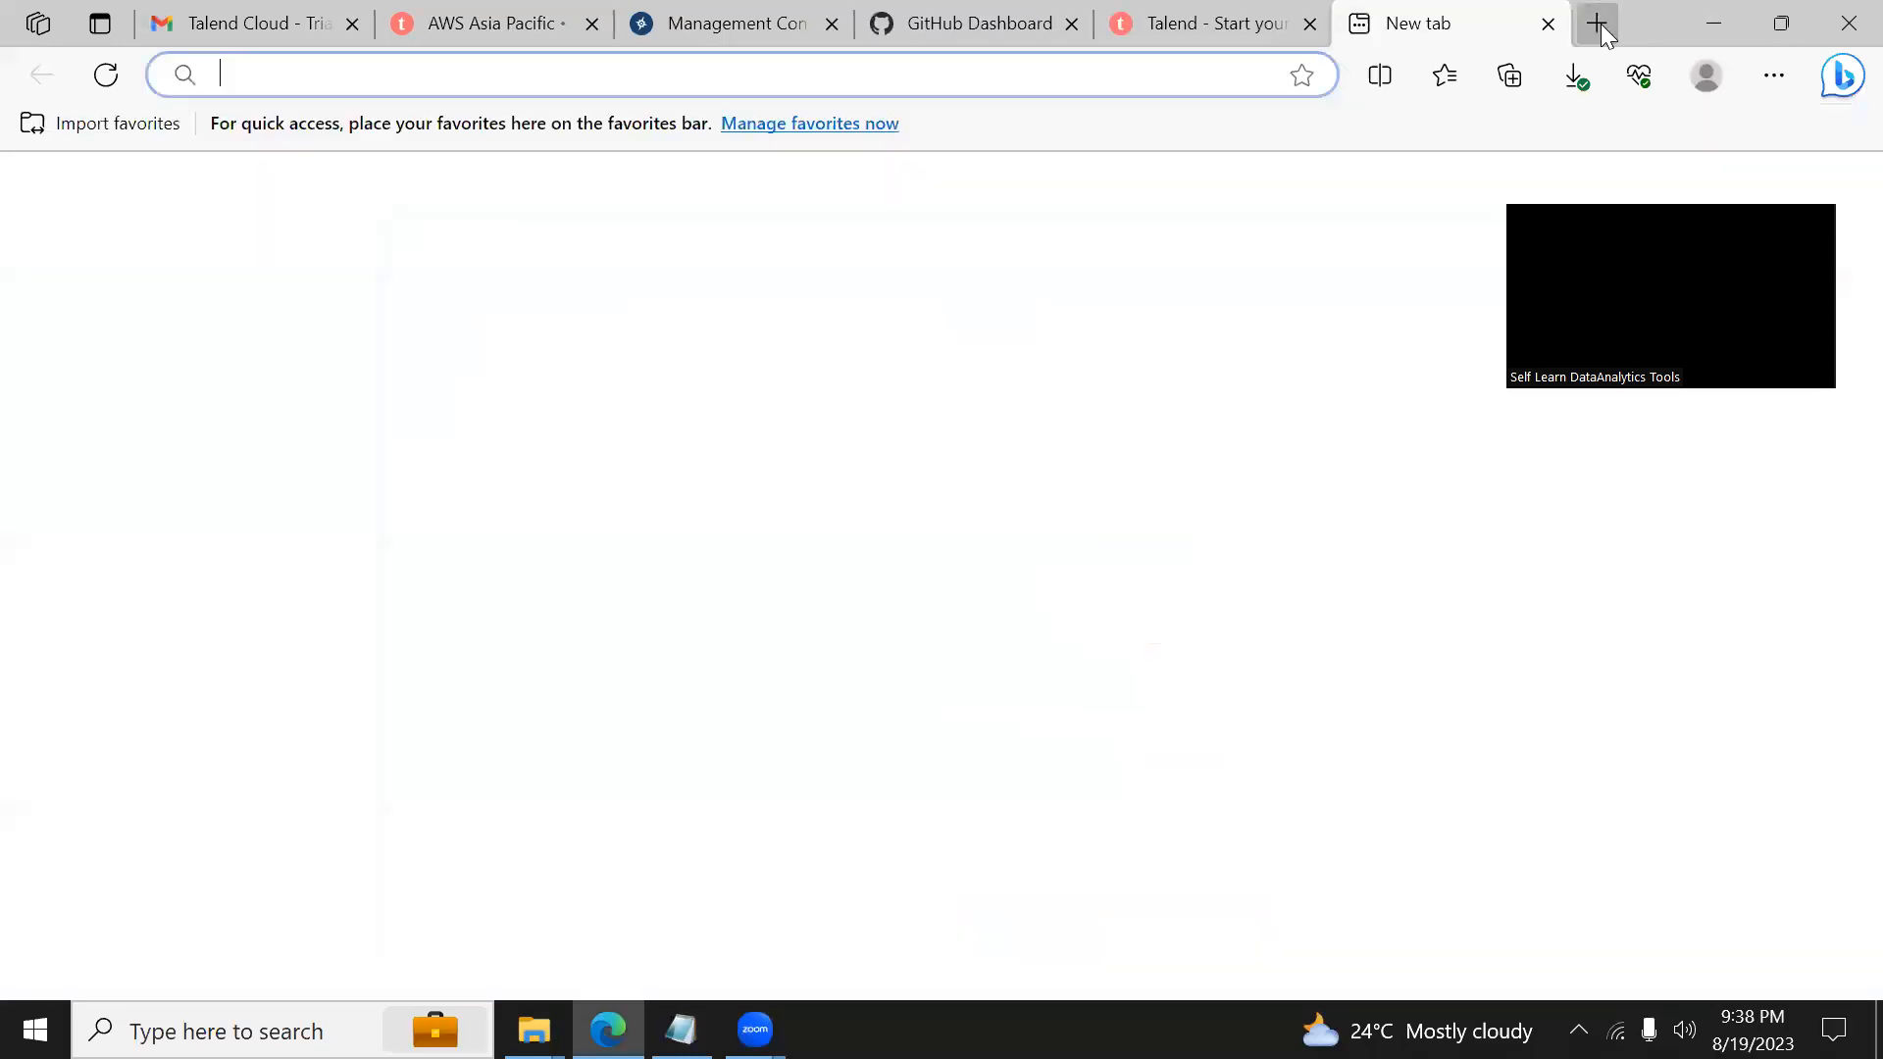
{"action": "type", "text": "go"}
{"action": "key", "text": "Return"}
{"action": "type", "text": "TALEND"}
{"action": "key", "text": "Down"}
{"action": "key", "text": "Down"}
{"action": "key", "text": "Up"}
{"action": "left_click", "coordinate": [958, 468]}
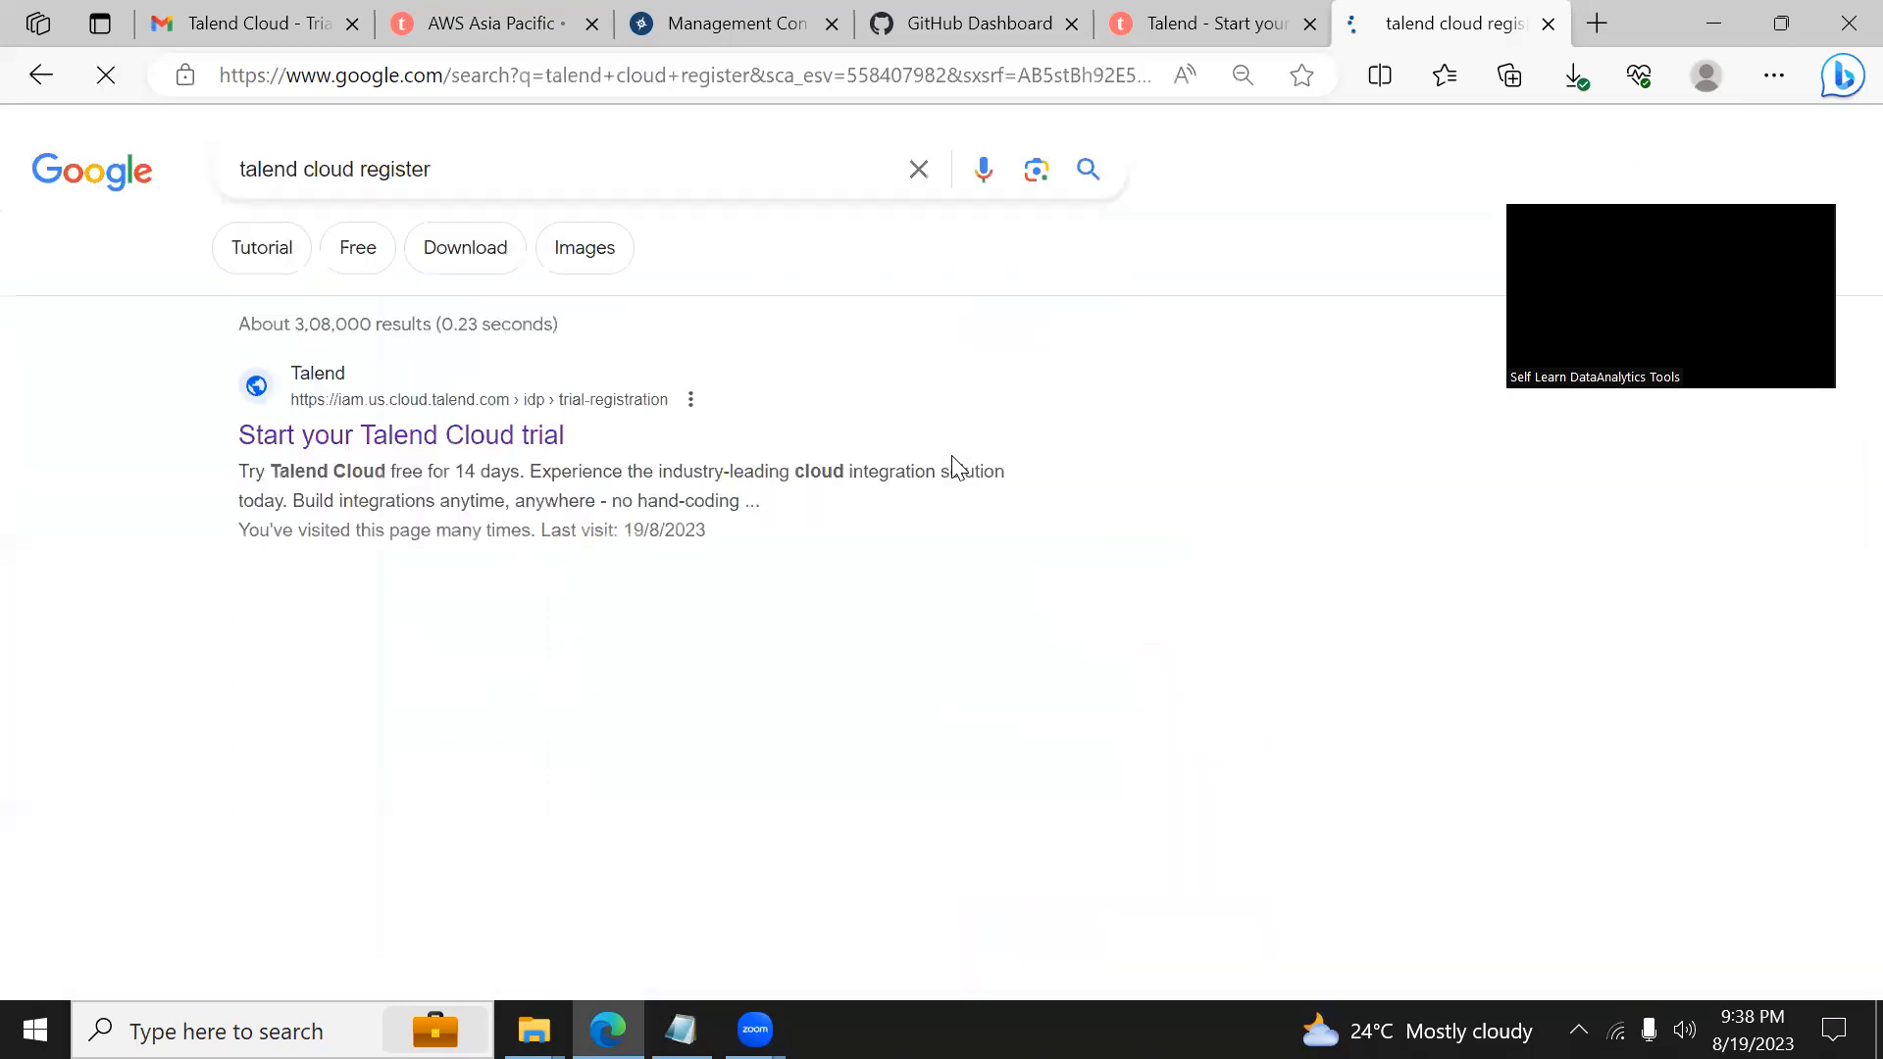
{"action": "left_click", "coordinate": [387, 438]}
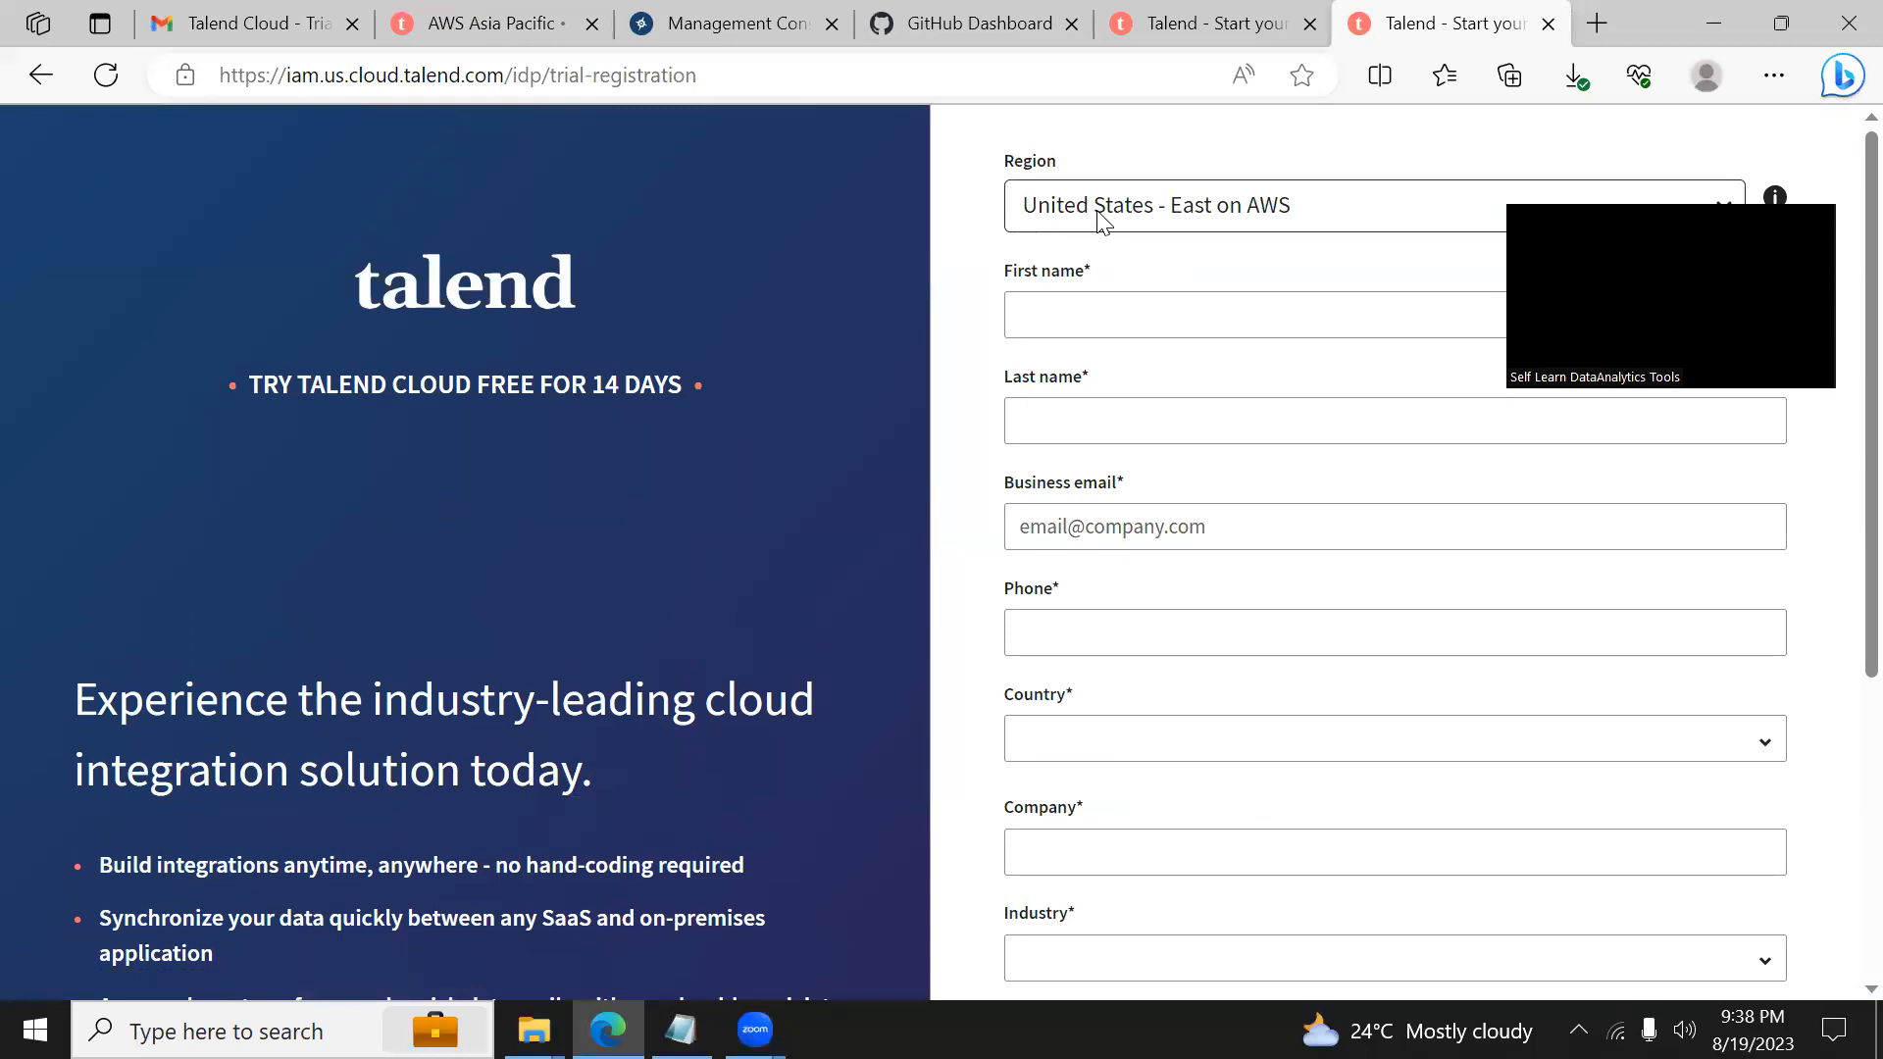
Step: Review the AWS and Azure region options and the required fields of the Talend Cloud trial registration form
{"action": "left_click", "coordinate": [1103, 217]}
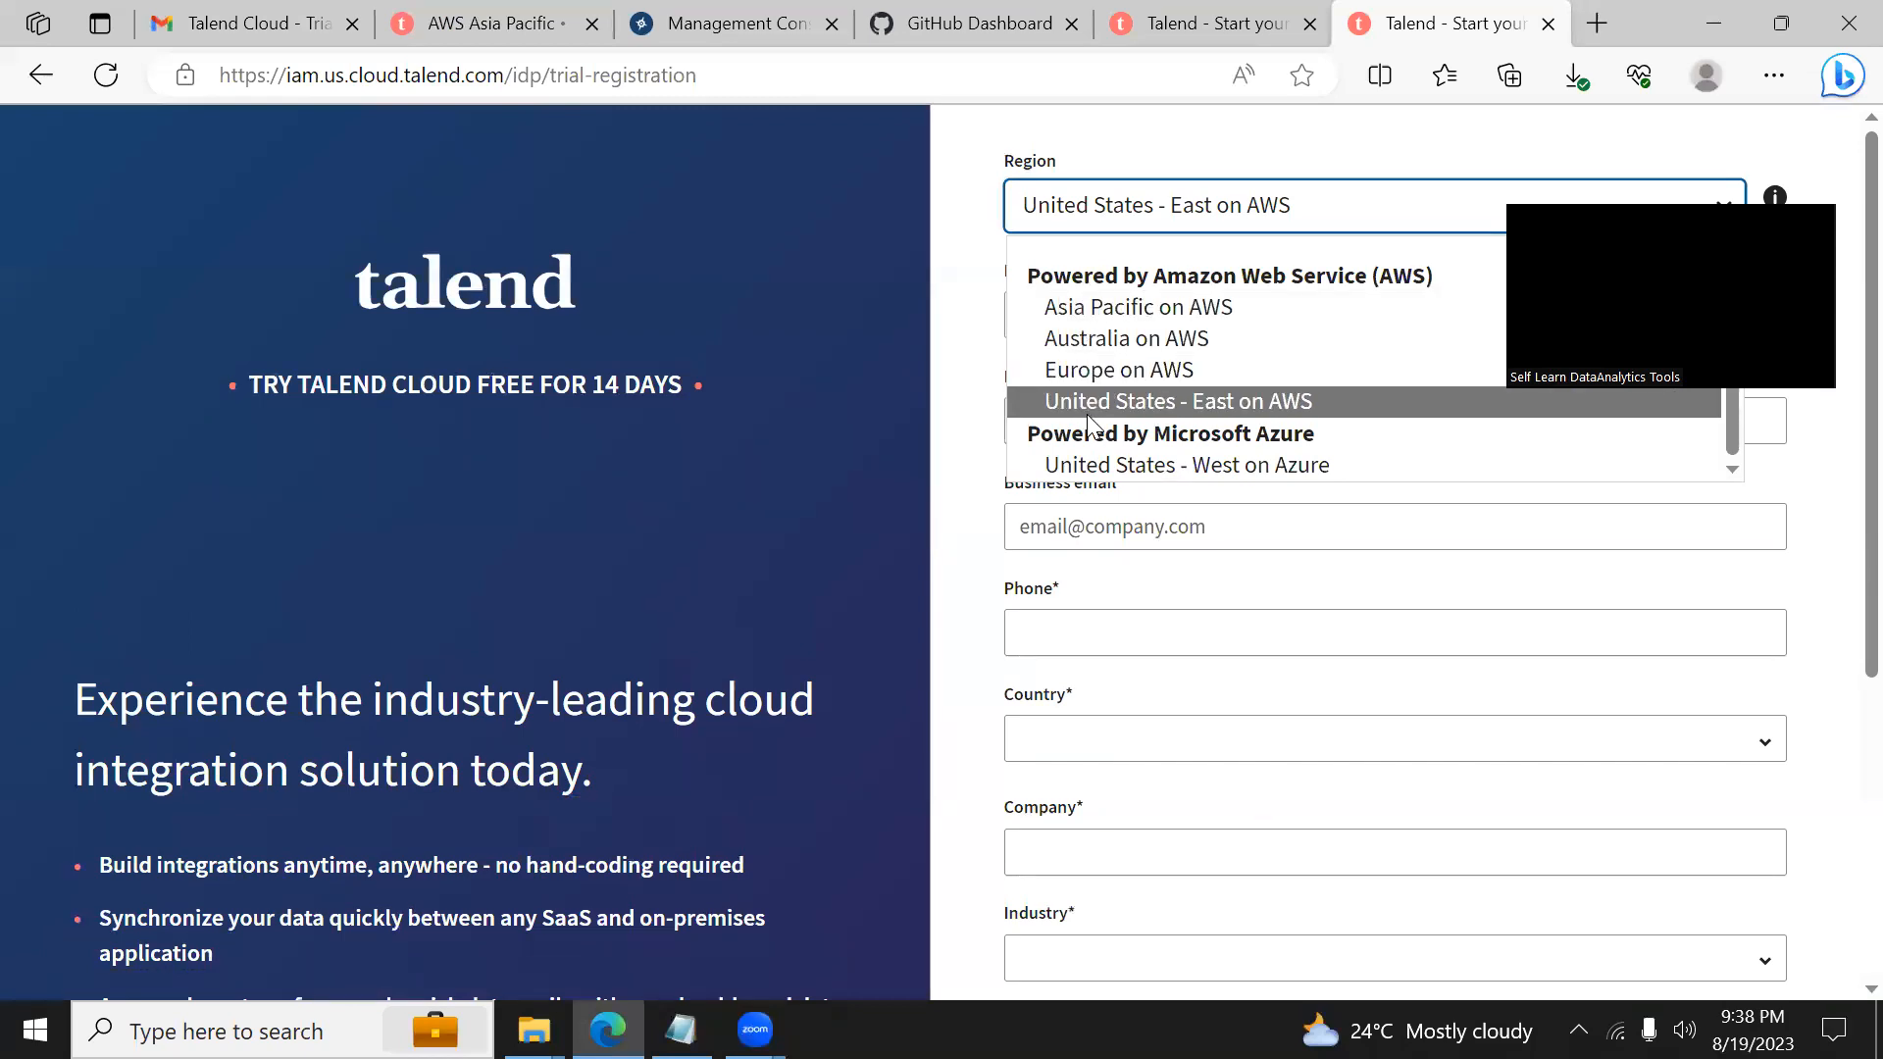
{"action": "left_click", "coordinate": [973, 431]}
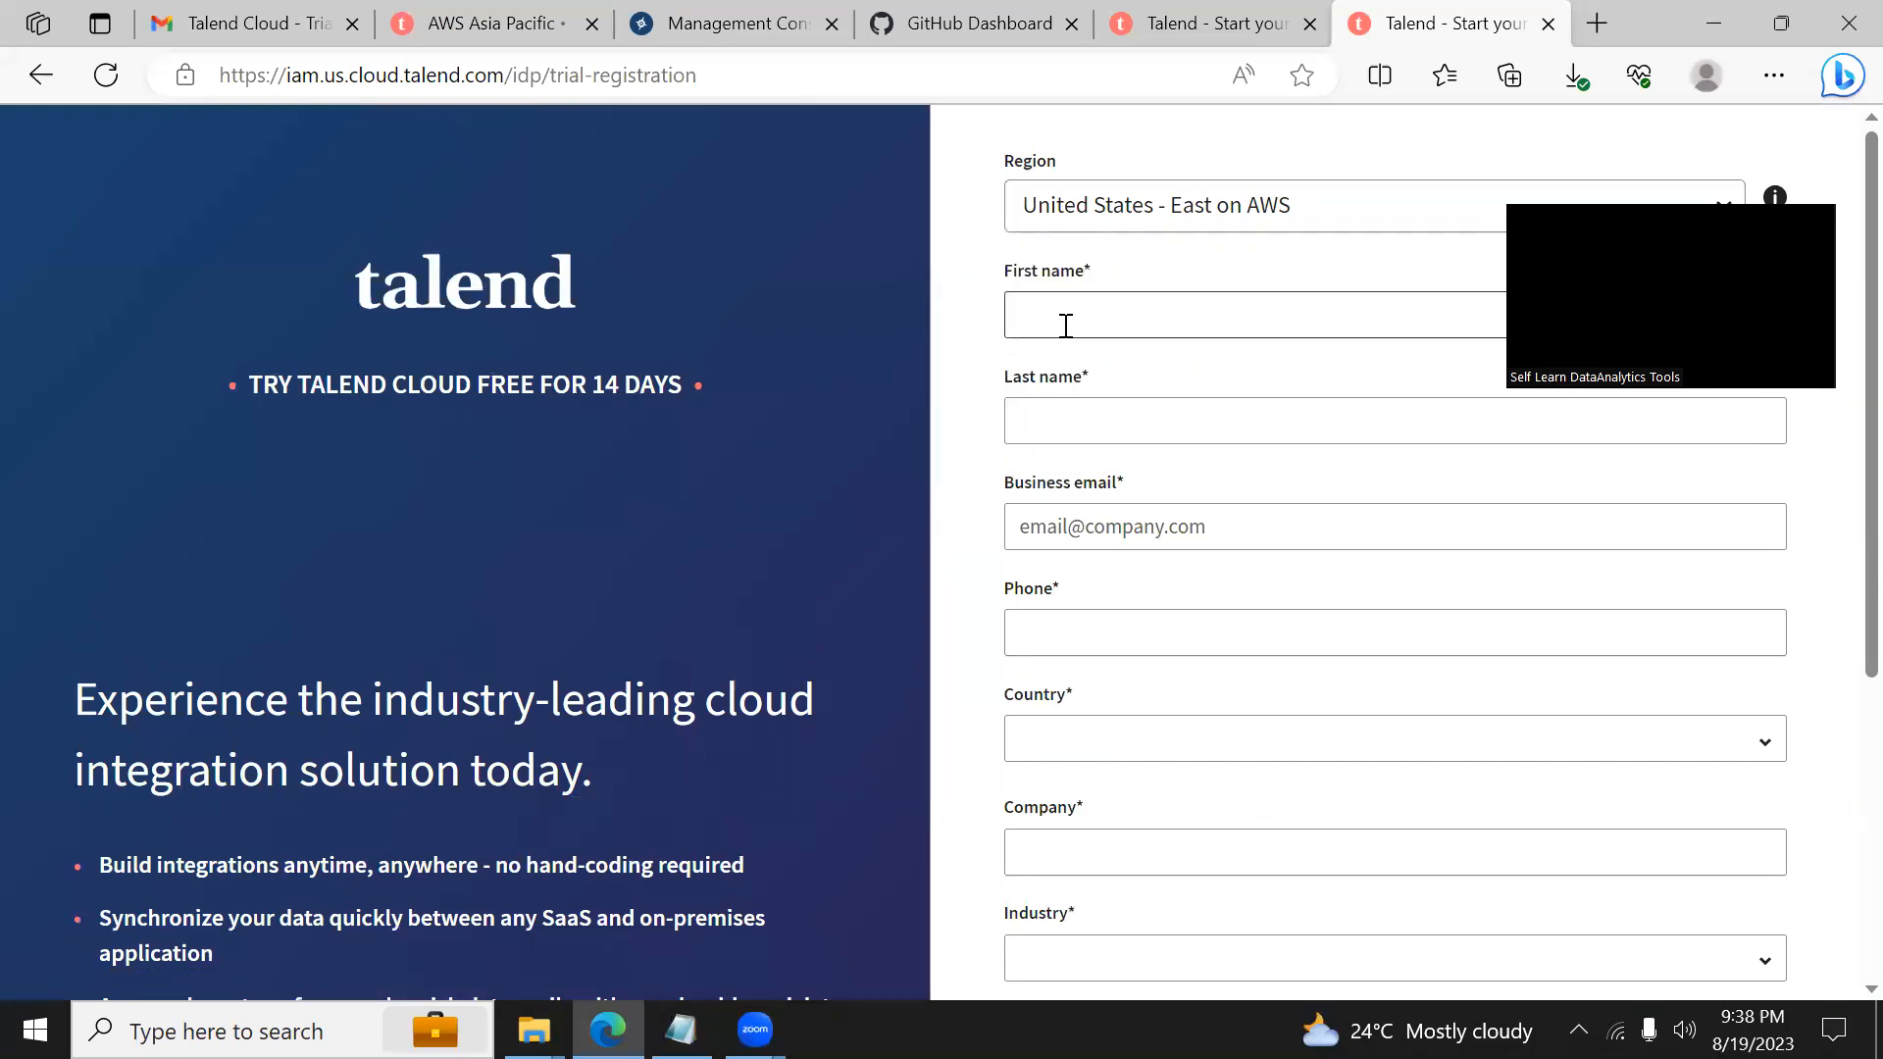
{"action": "scroll", "coordinate": [1840, 637], "scroll_direction": "down", "scroll_amount": 3}
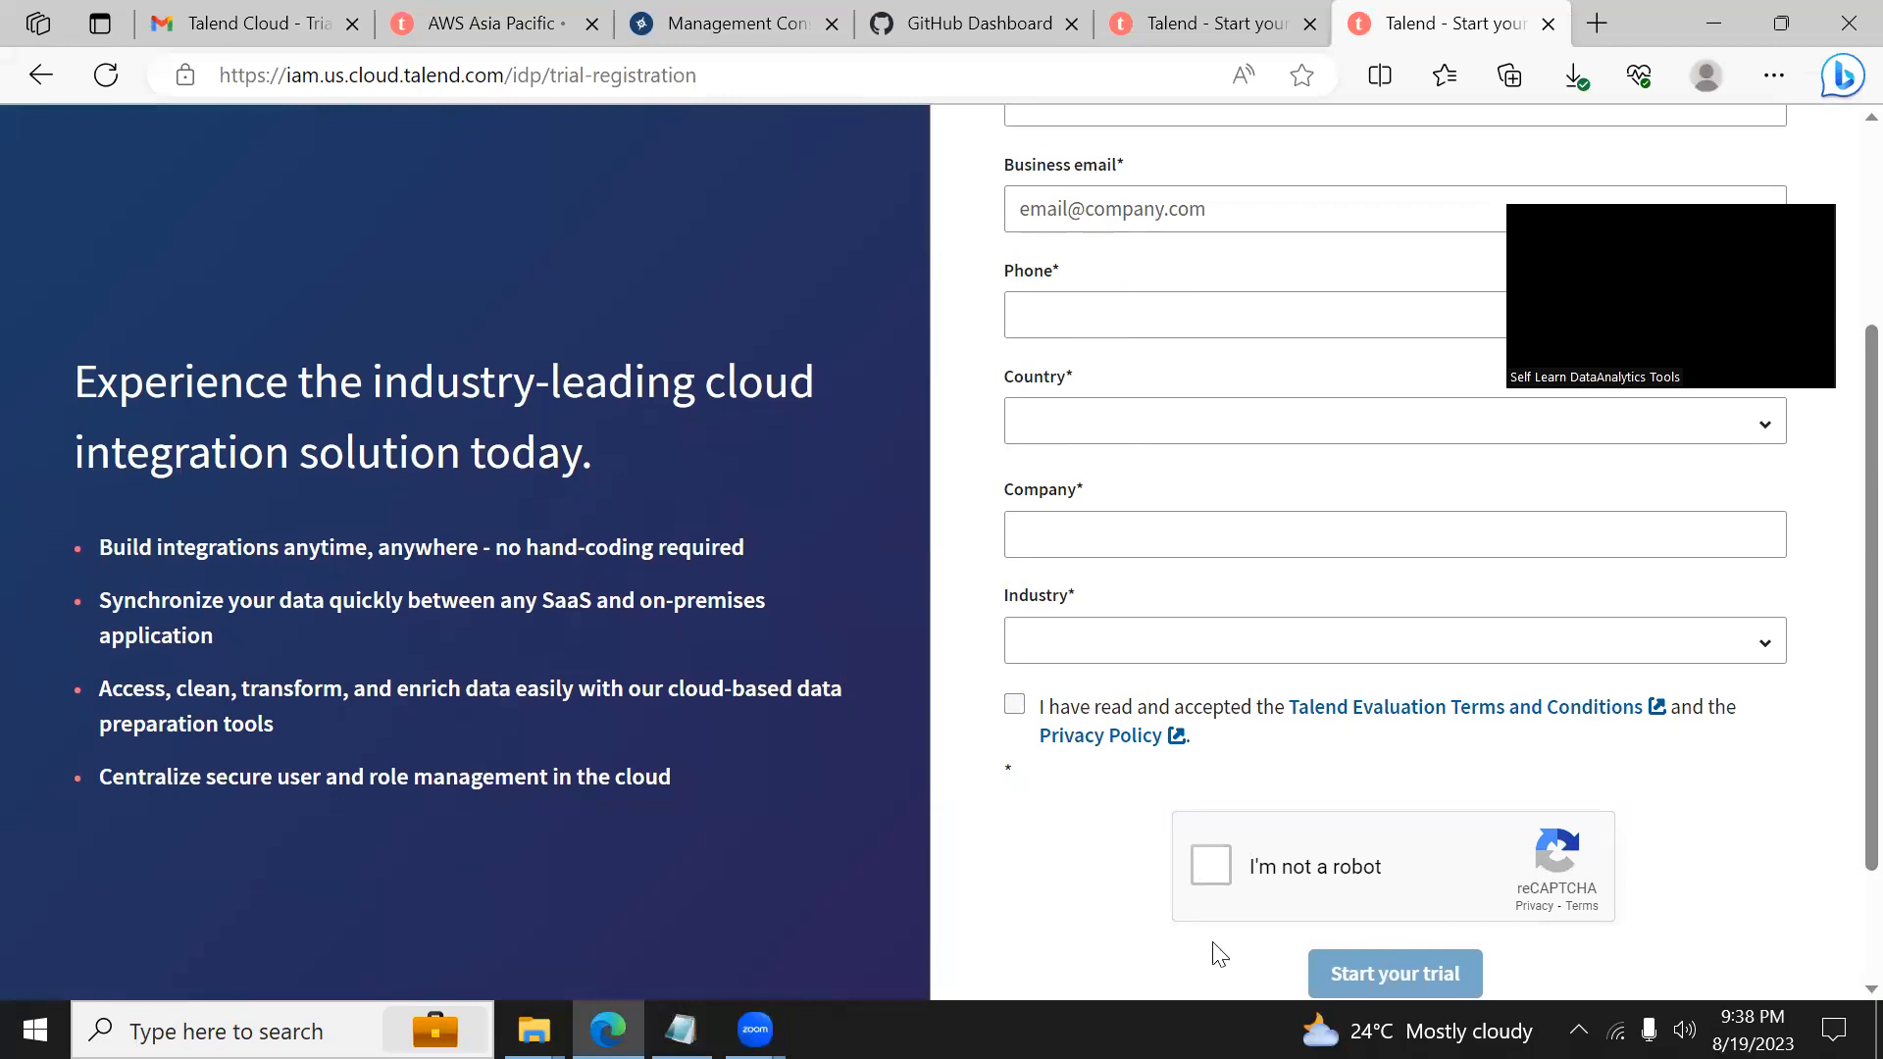
{"action": "scroll", "coordinate": [1841, 757], "scroll_direction": "down", "scroll_amount": 1}
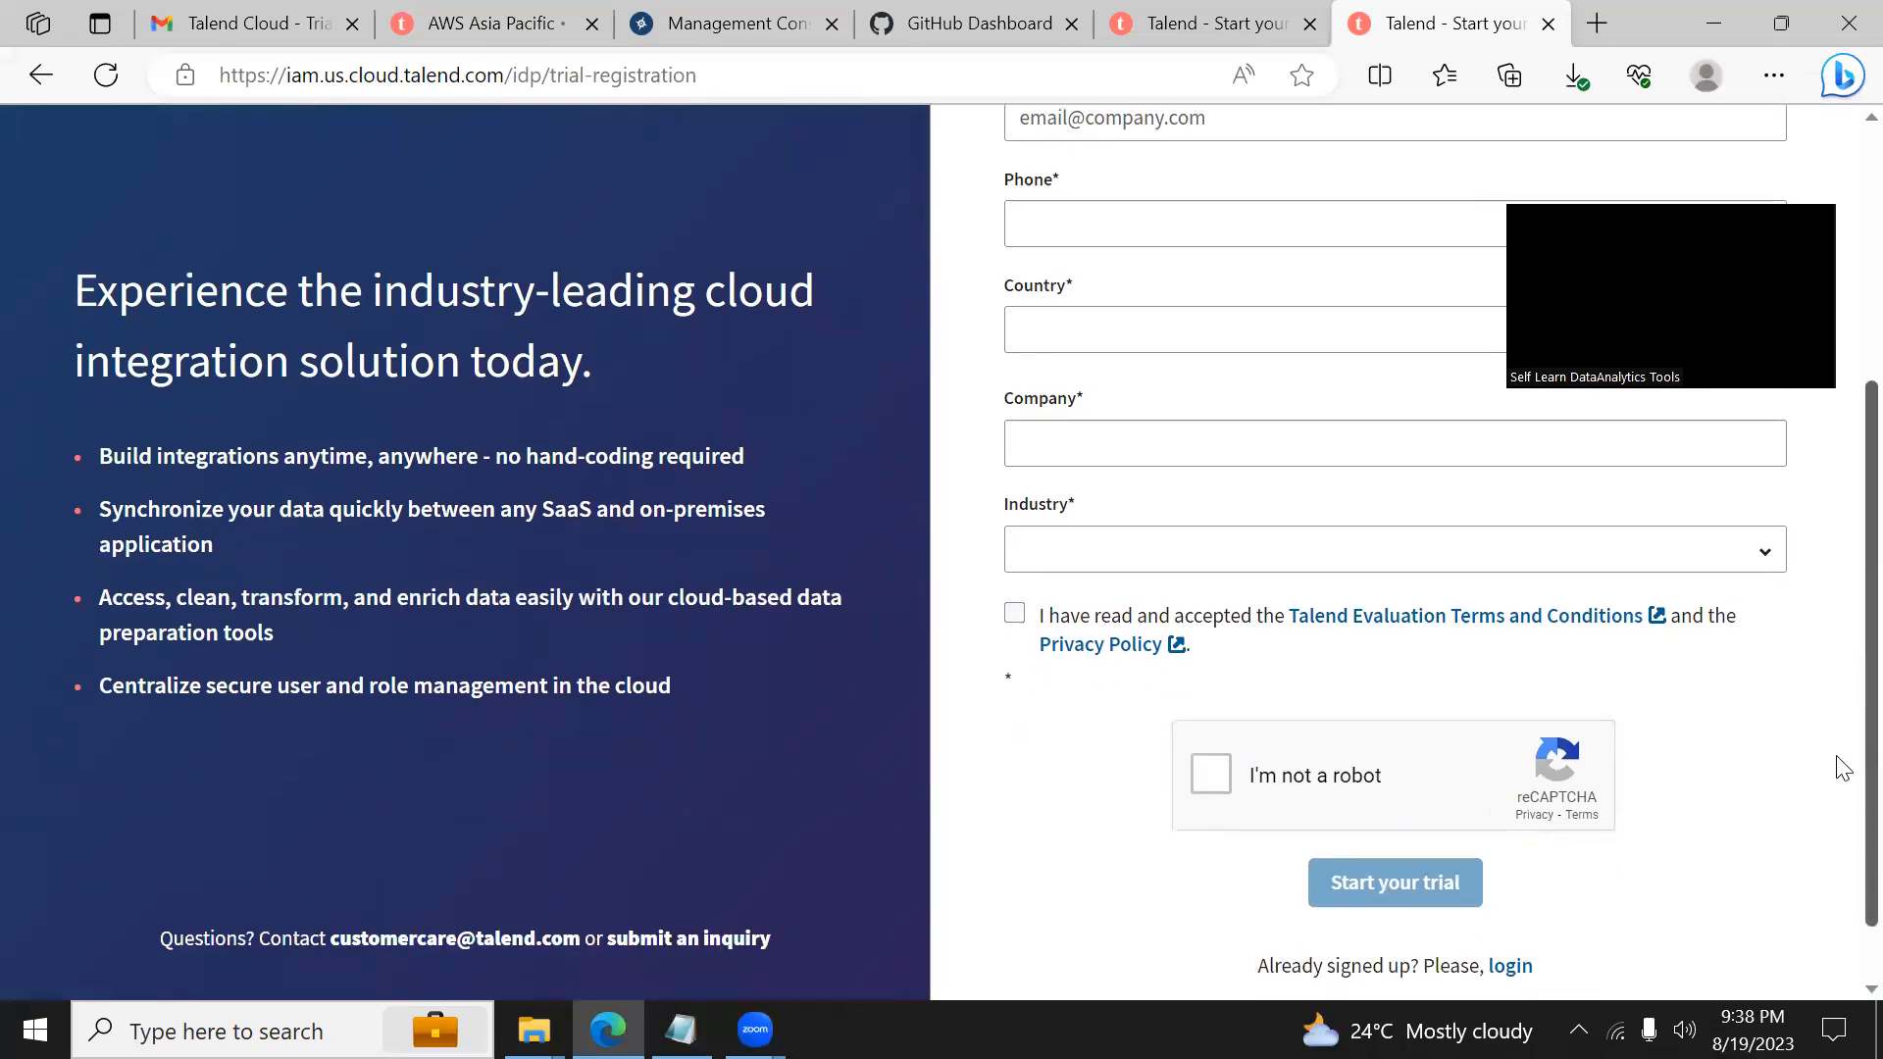
{"action": "scroll", "coordinate": [1840, 758], "scroll_direction": "up", "scroll_amount": 4}
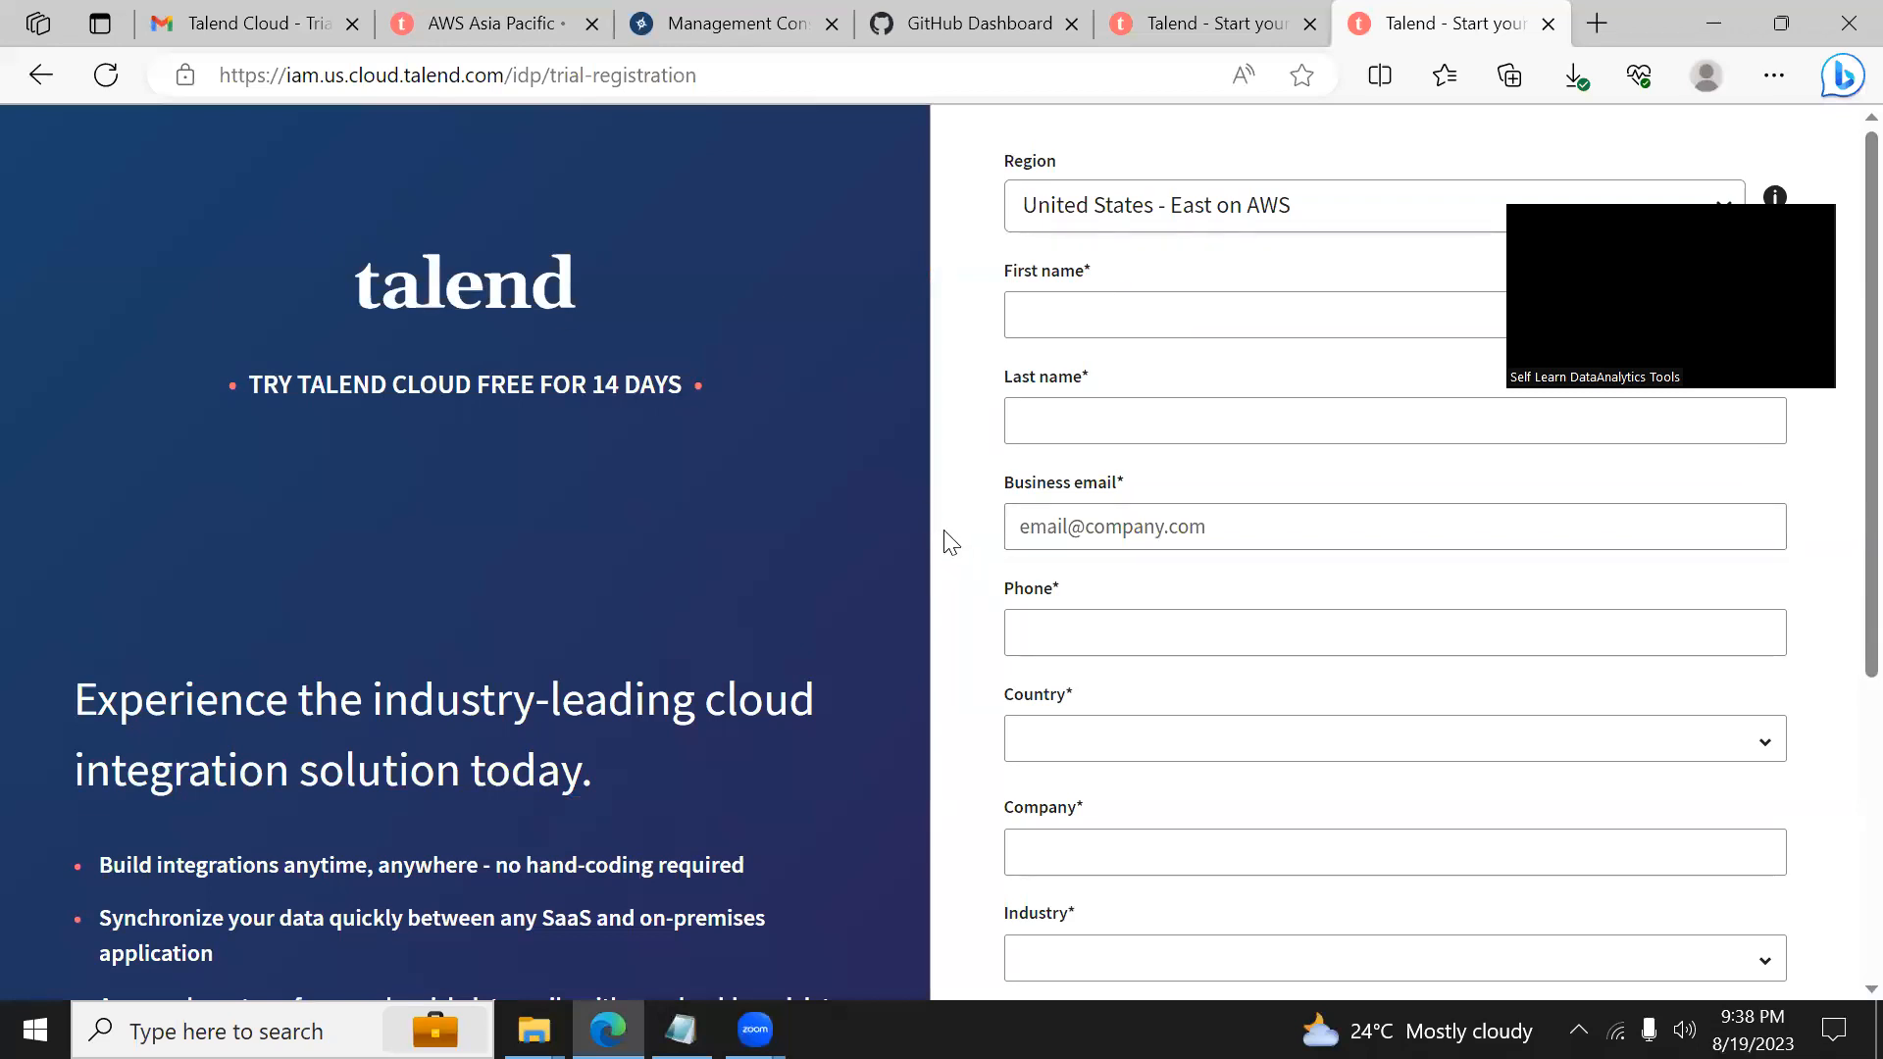
Step: Switch to Gmail and open the "Talend Cloud - Trial Registration" email from the inbox
{"action": "left_click", "coordinate": [271, 39]}
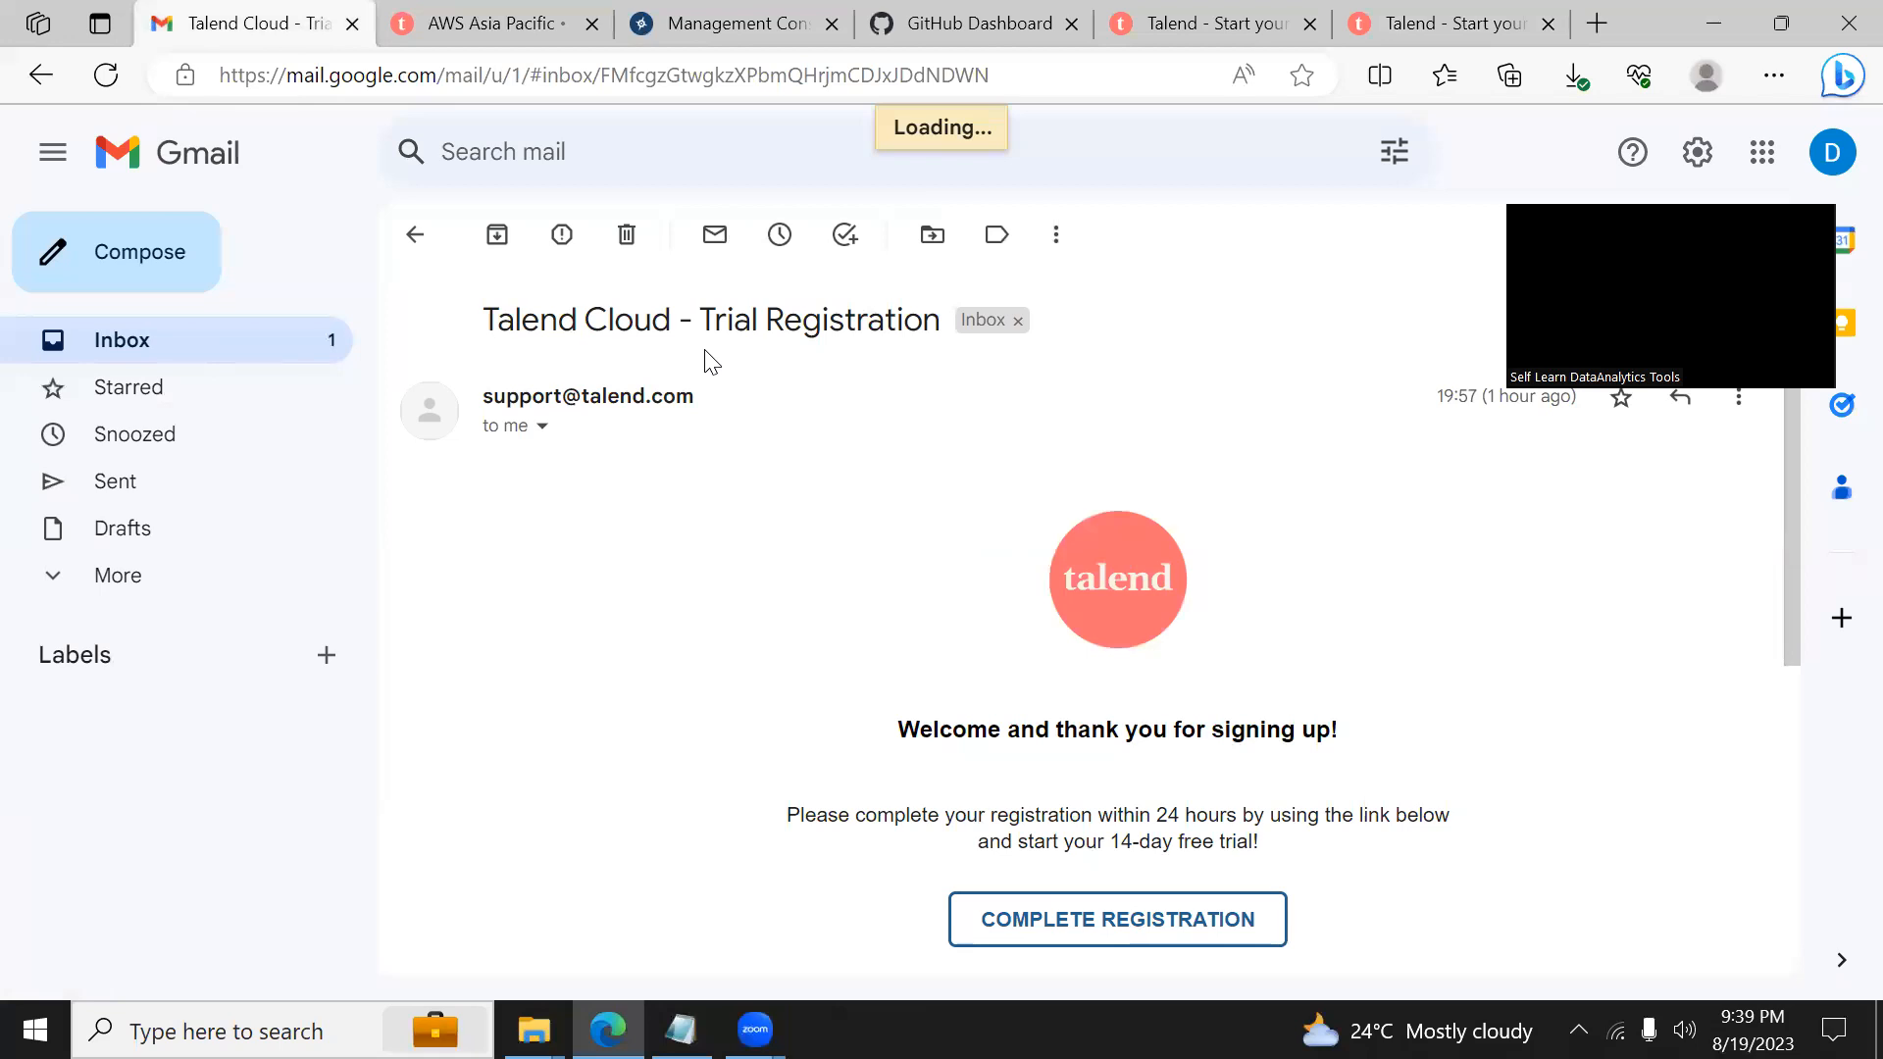
{"action": "left_click", "coordinate": [211, 341]}
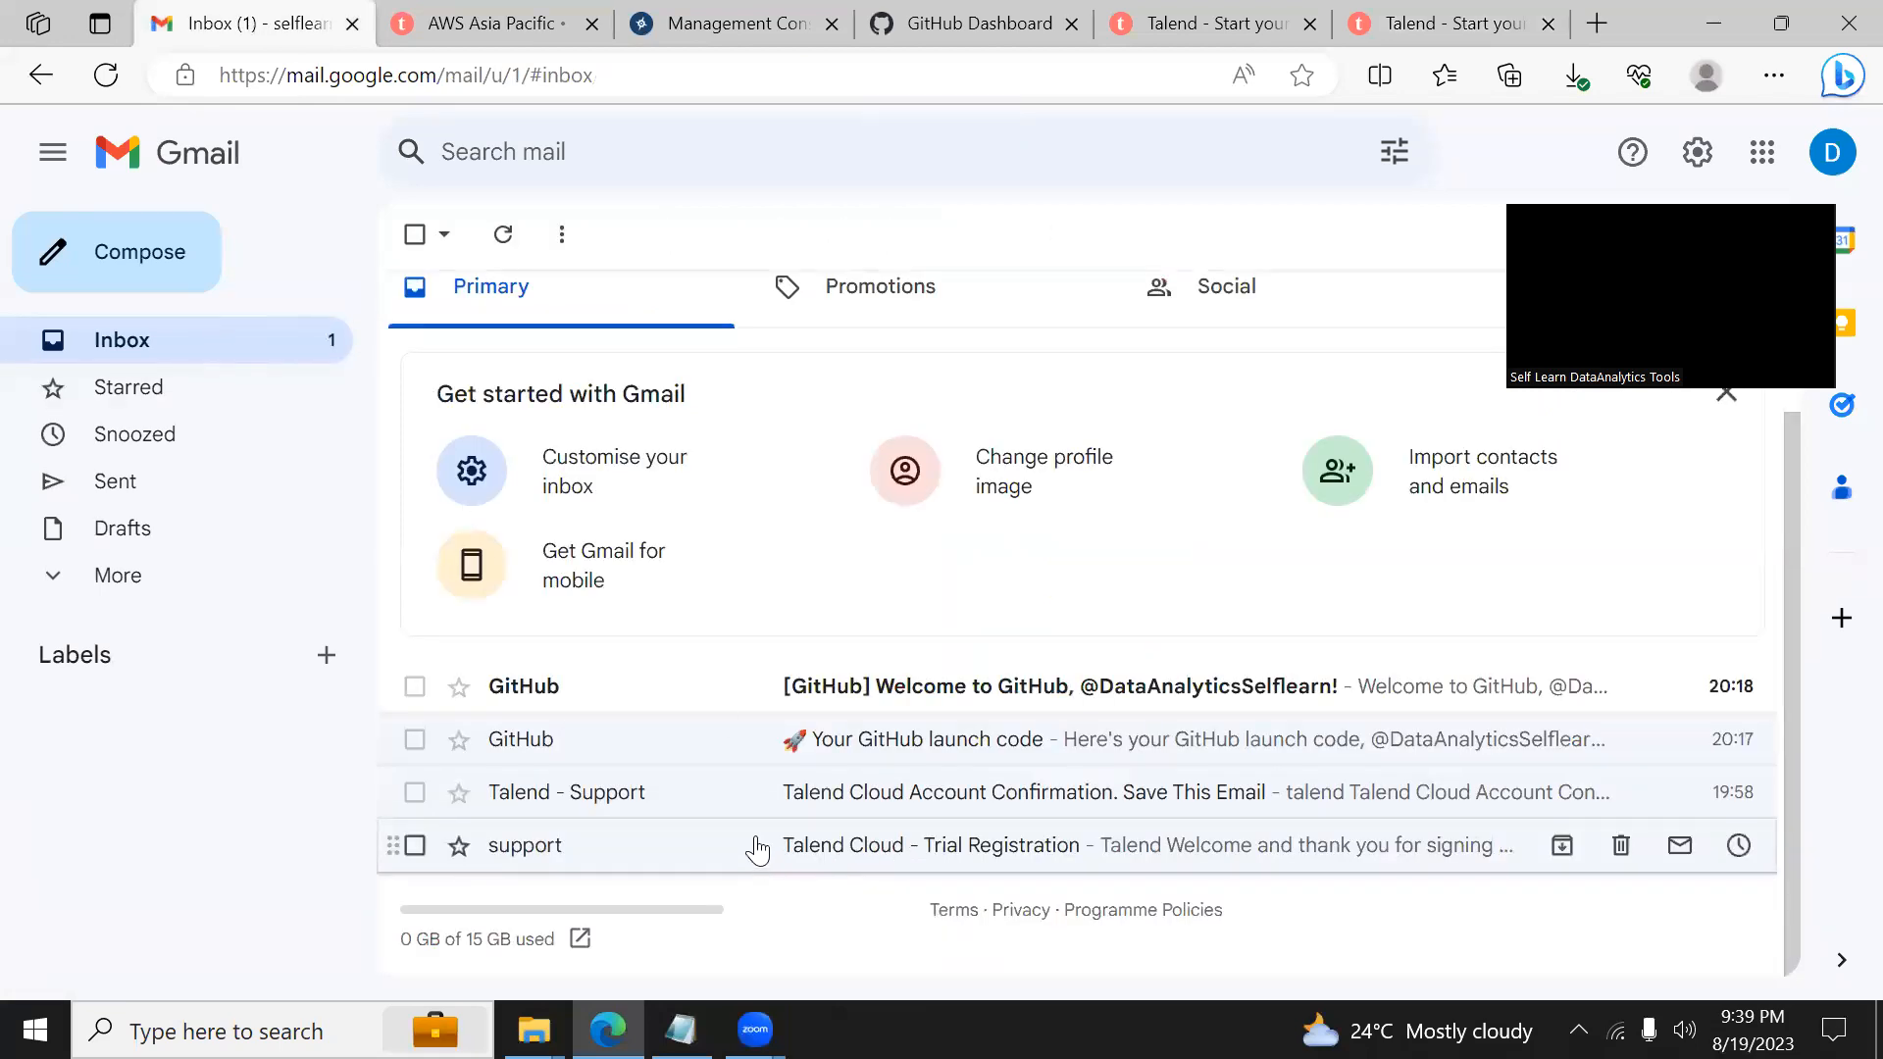
{"action": "left_click", "coordinate": [757, 849]}
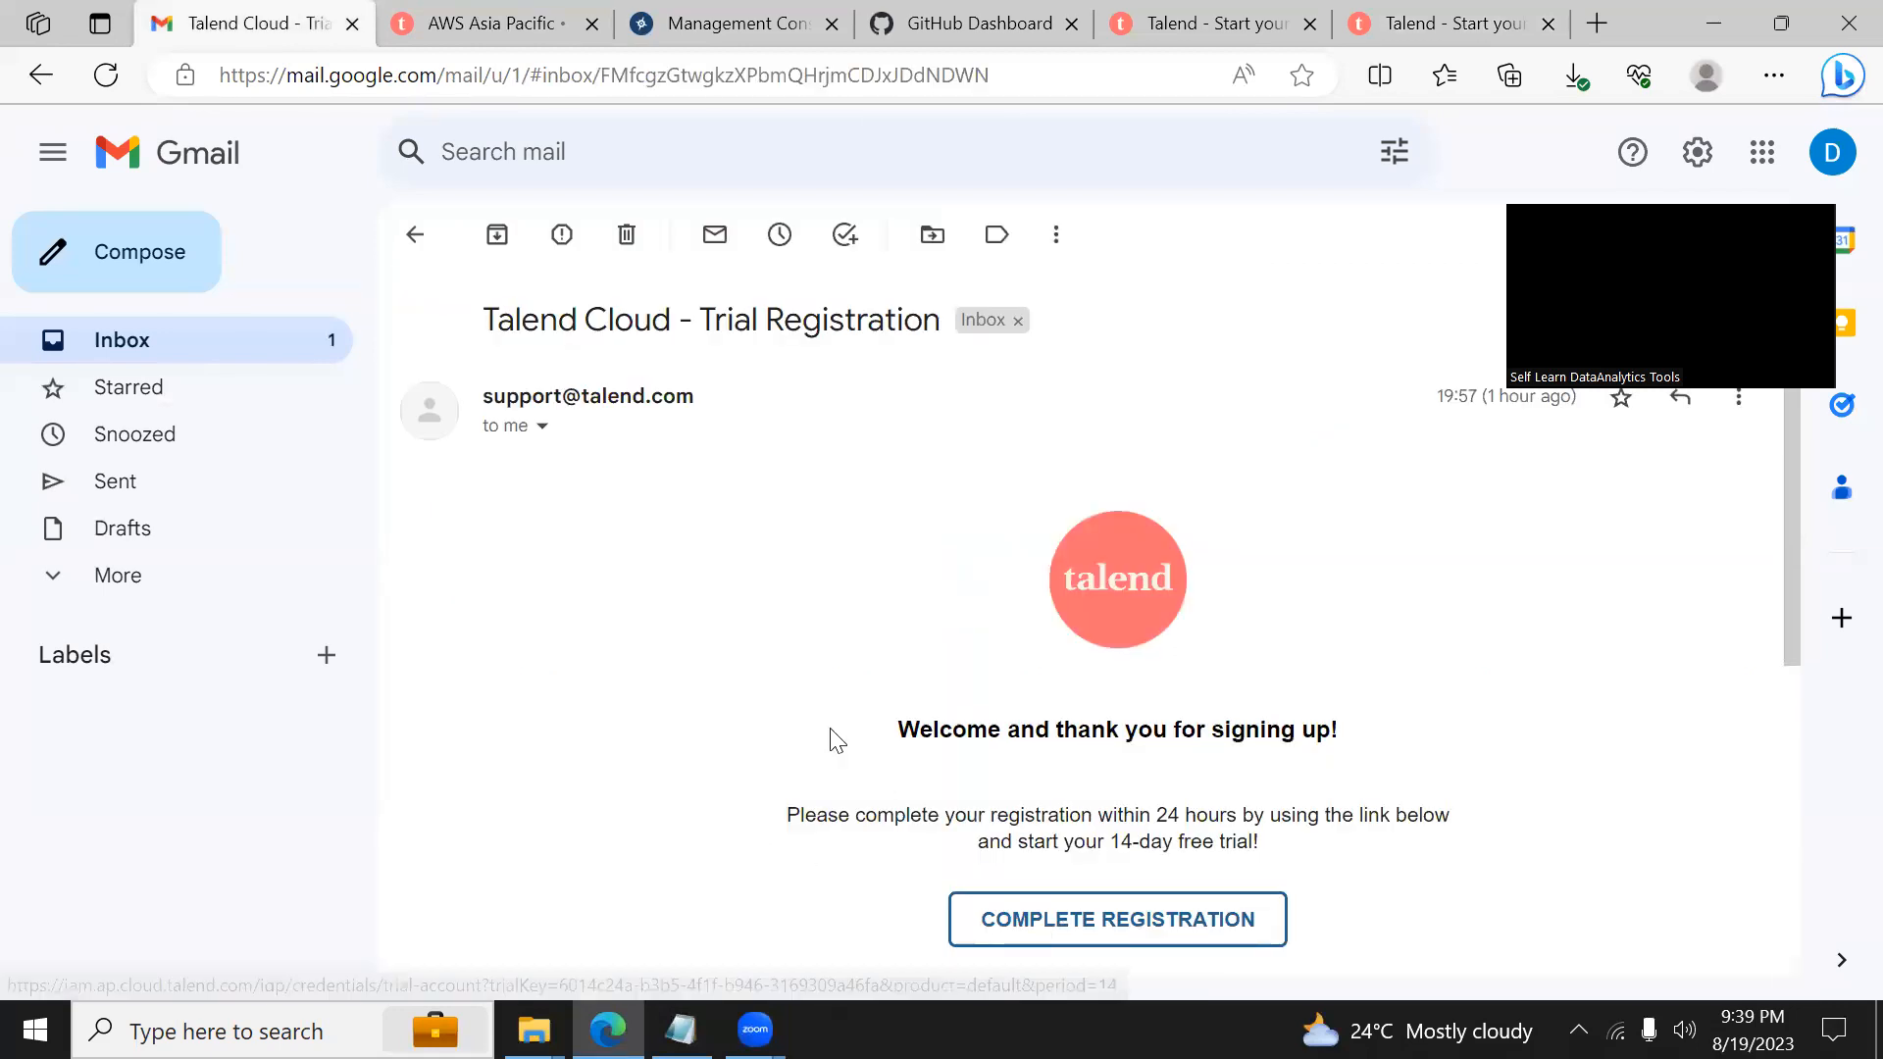
Step: In the Talend Cloud regions and URLs documentation, compare AWS United States - East with AWS Asia Pacific and open the latter's Talend Cloud Management Console link
{"action": "left_click", "coordinate": [494, 41]}
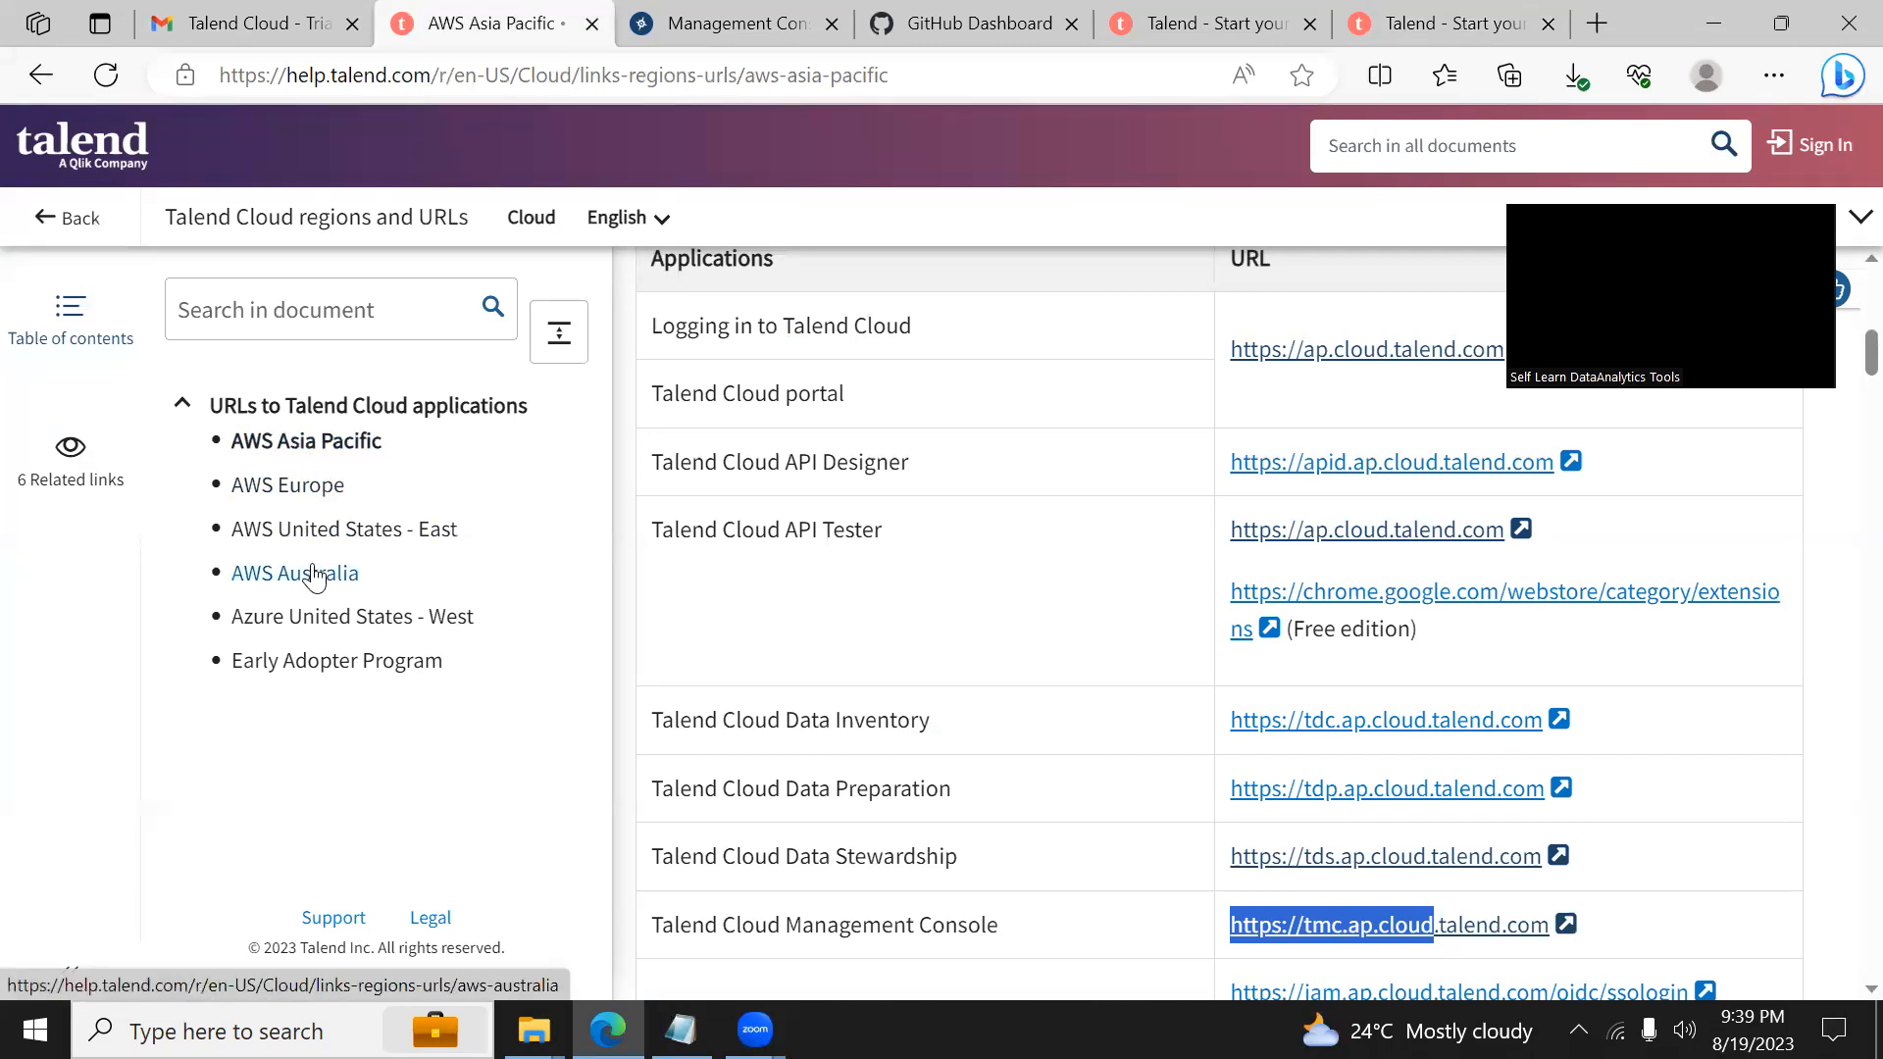
{"action": "left_click", "coordinate": [394, 540]}
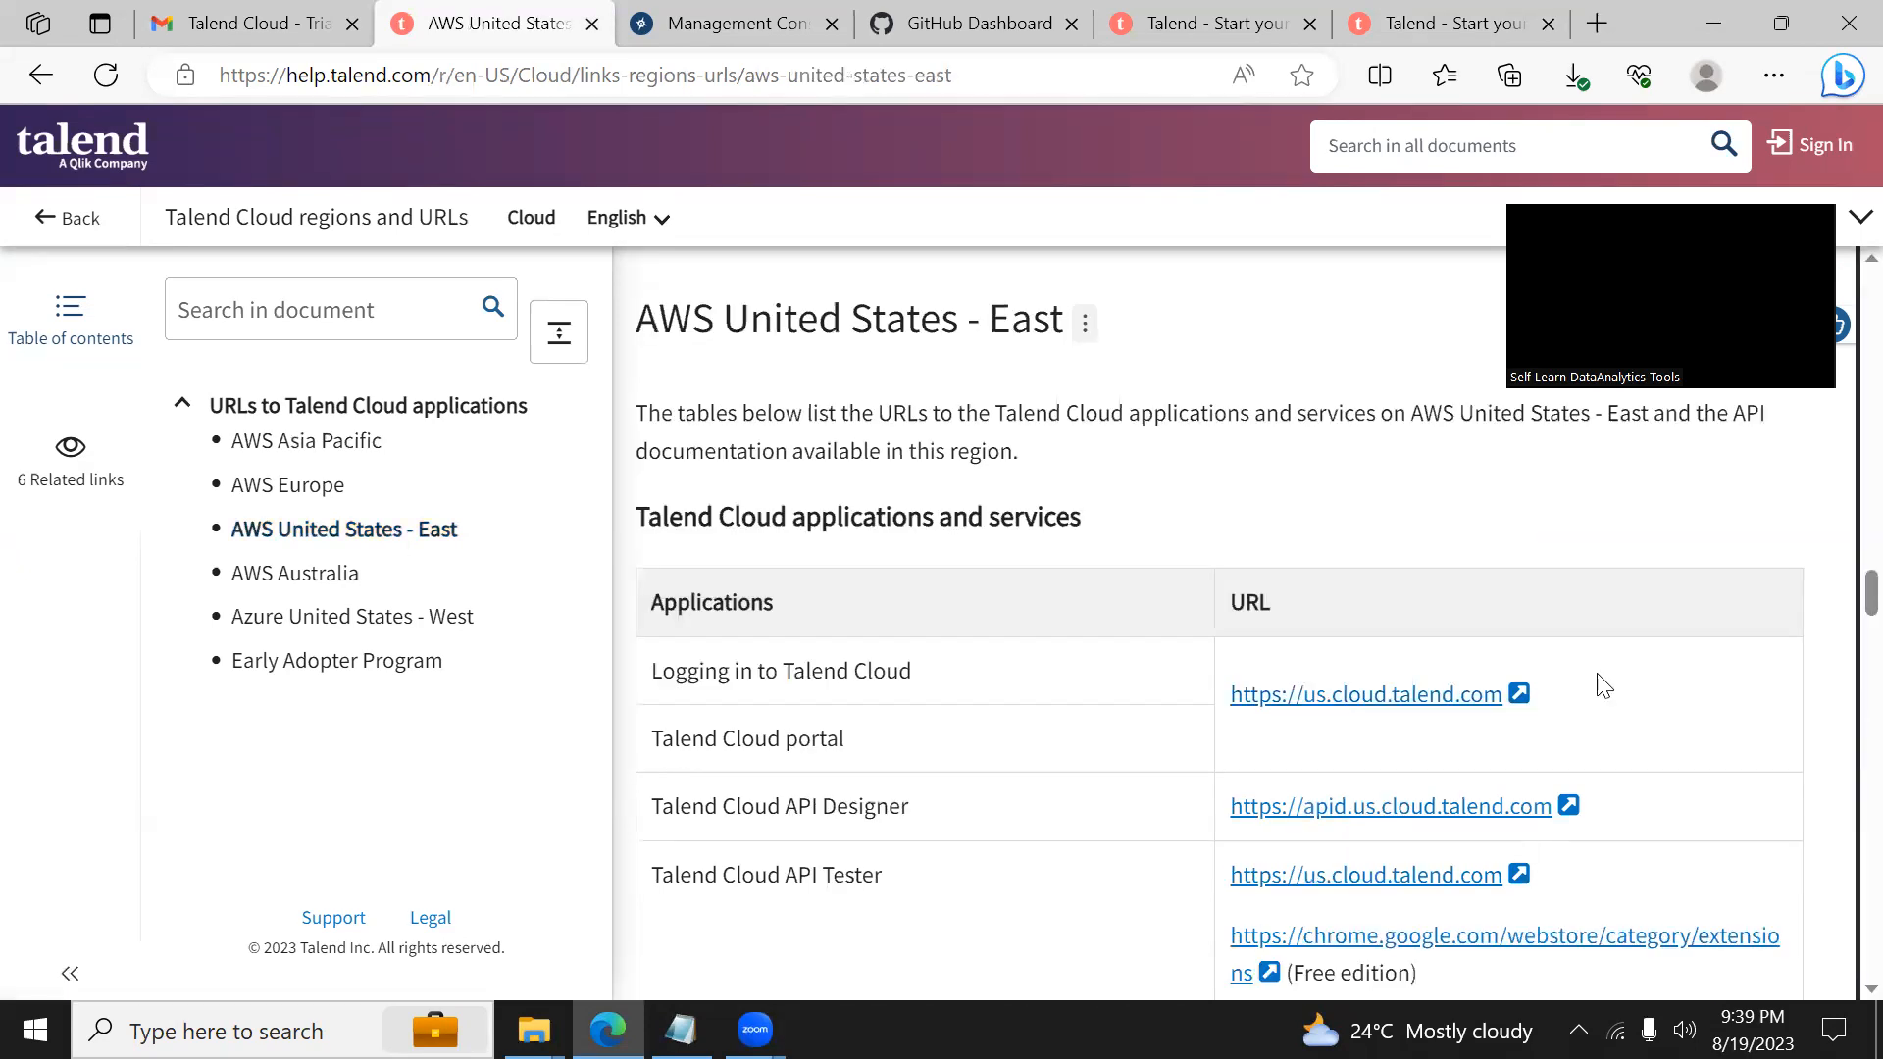
{"action": "left_click", "coordinate": [411, 450]}
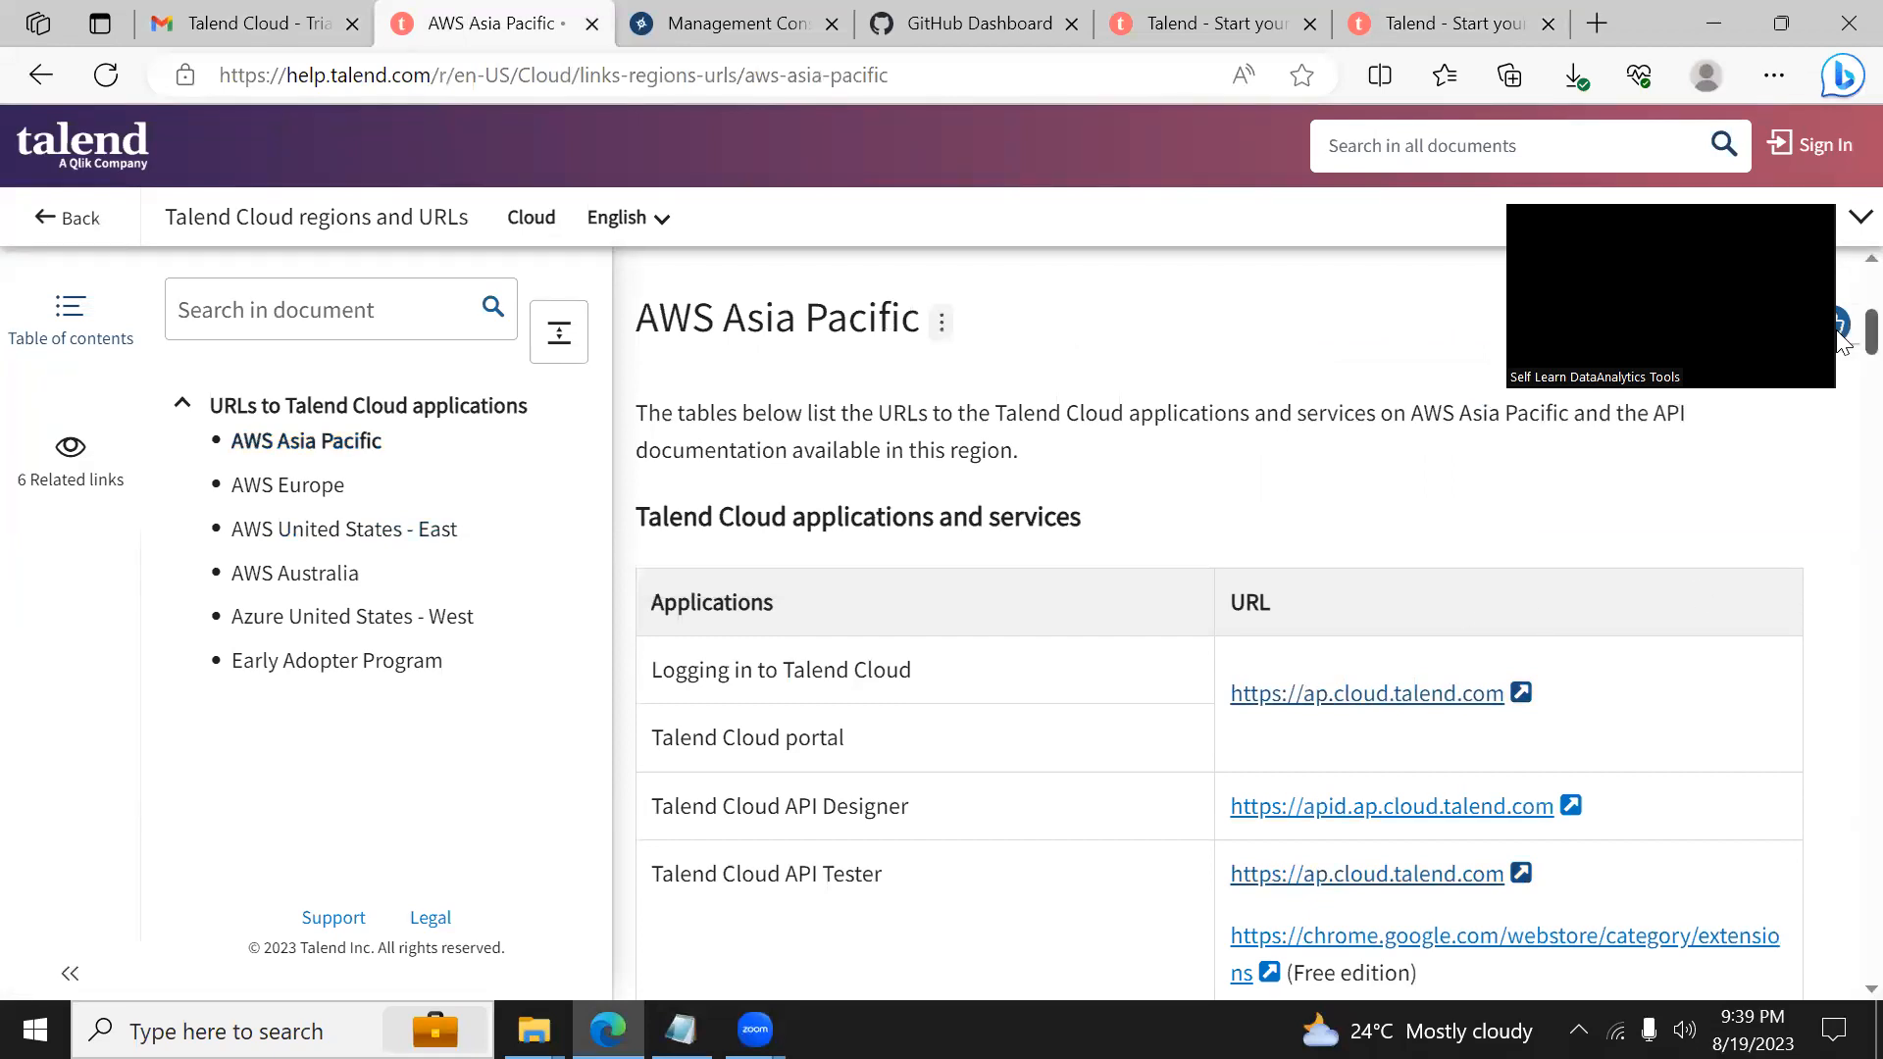
{"action": "scroll", "coordinate": [1569, 686], "scroll_direction": "down", "scroll_amount": 4}
{"action": "left_click_drag", "start_coordinate": [1231, 870], "coordinate": [1434, 870]}
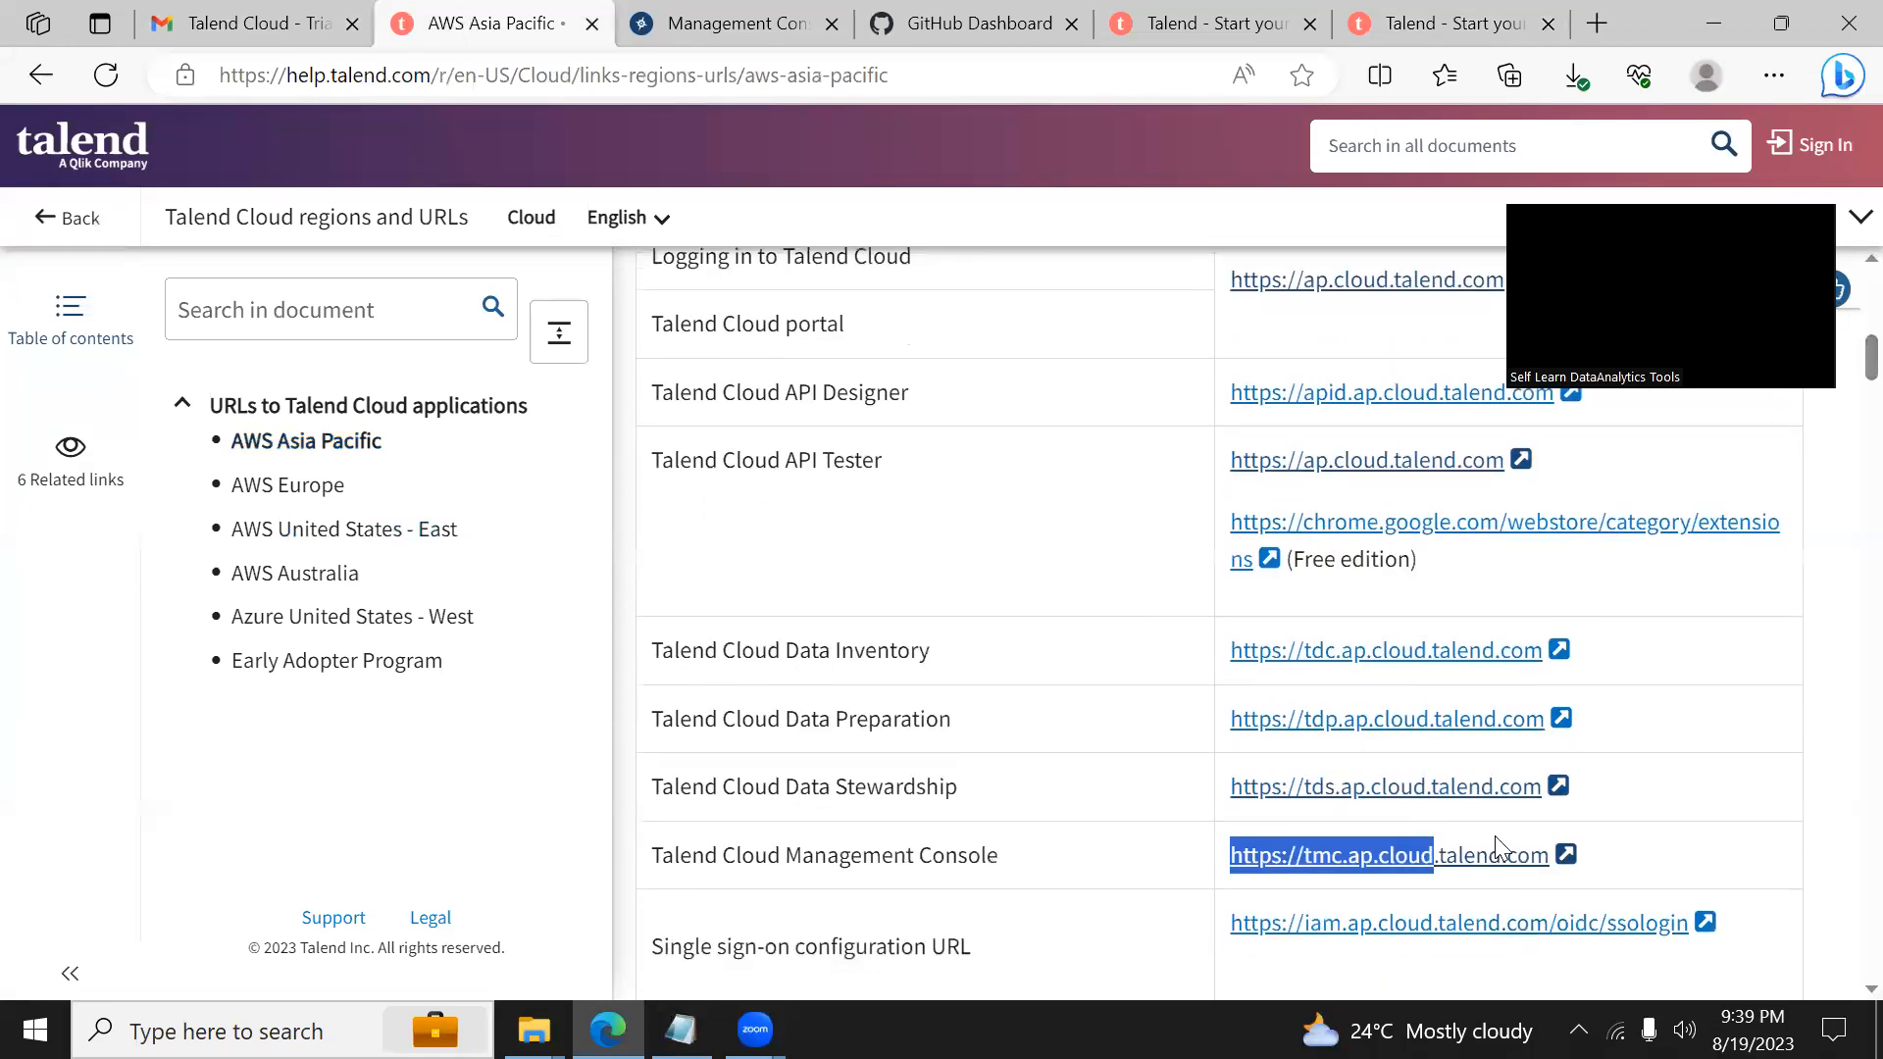
{"action": "left_click", "coordinate": [1515, 858]}
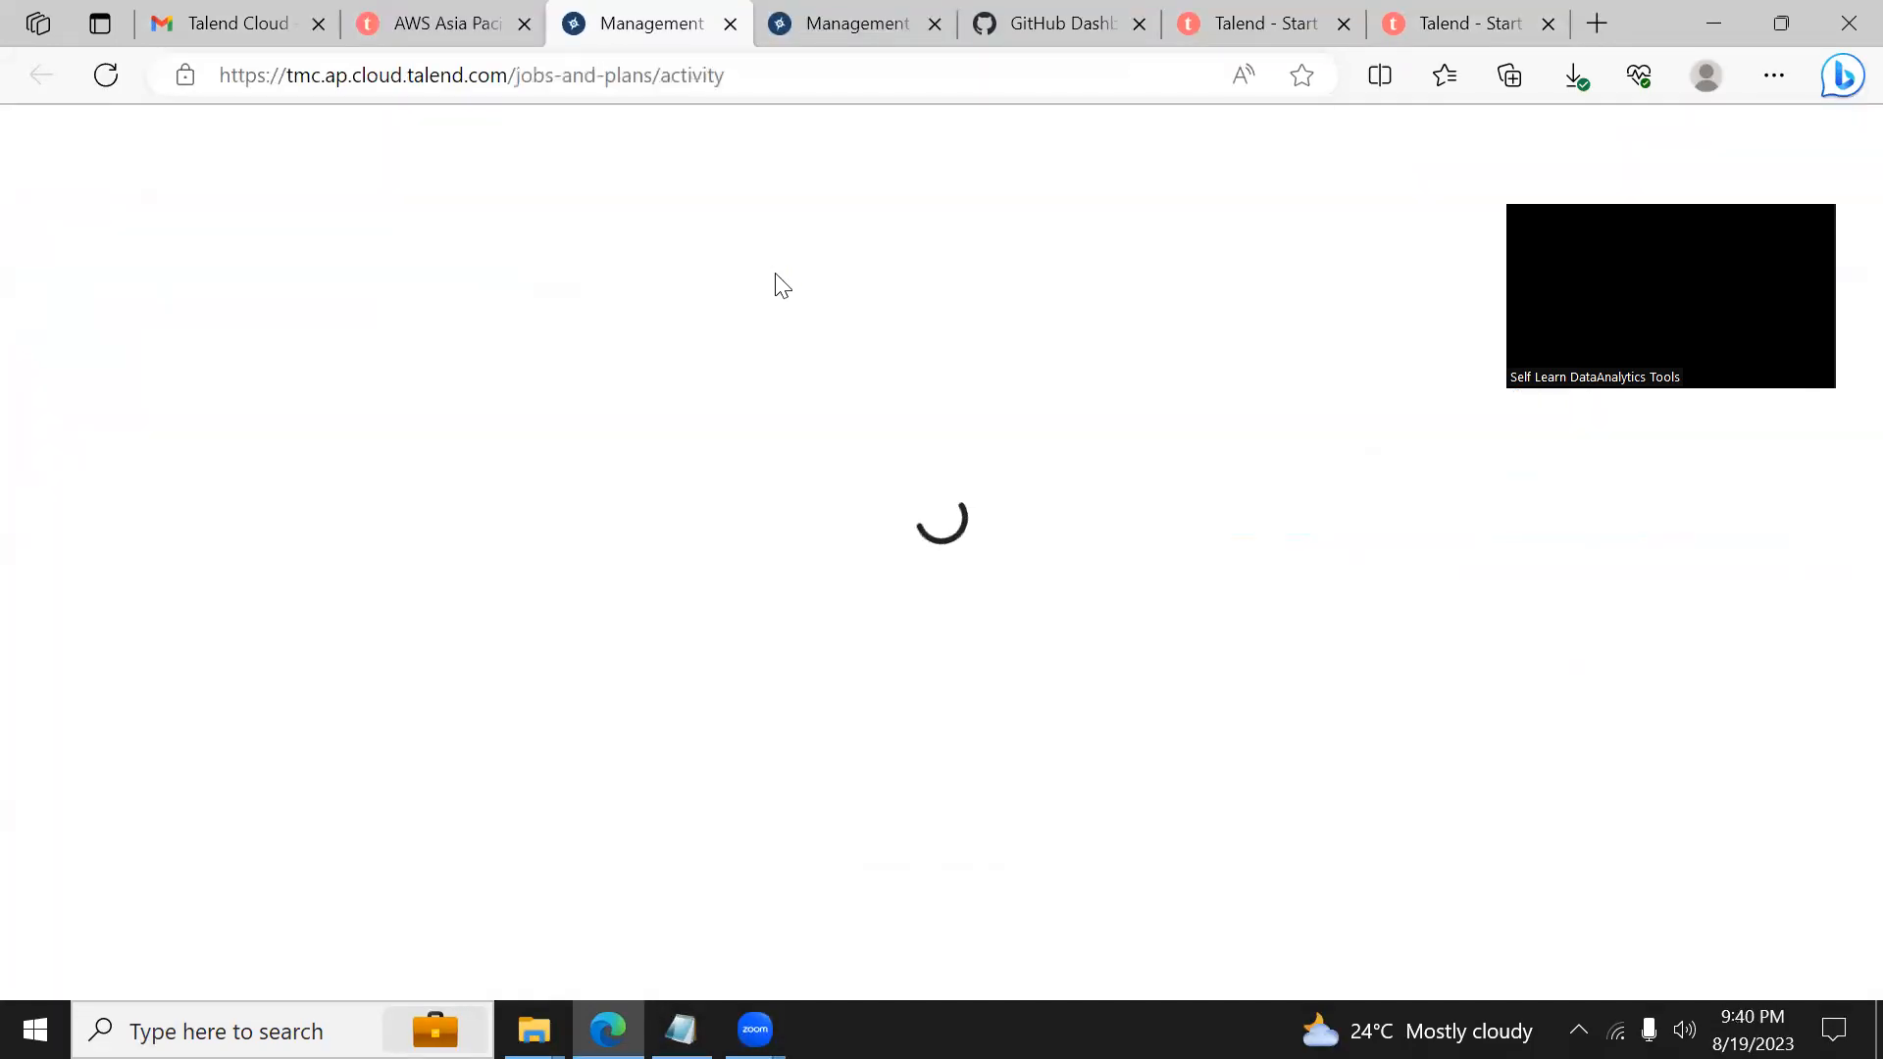
Step: Log out of the Management Console and log back in with the prefilled credentials, keeping the region Asia Pacific on AWS
{"action": "left_click", "coordinate": [1756, 157]}
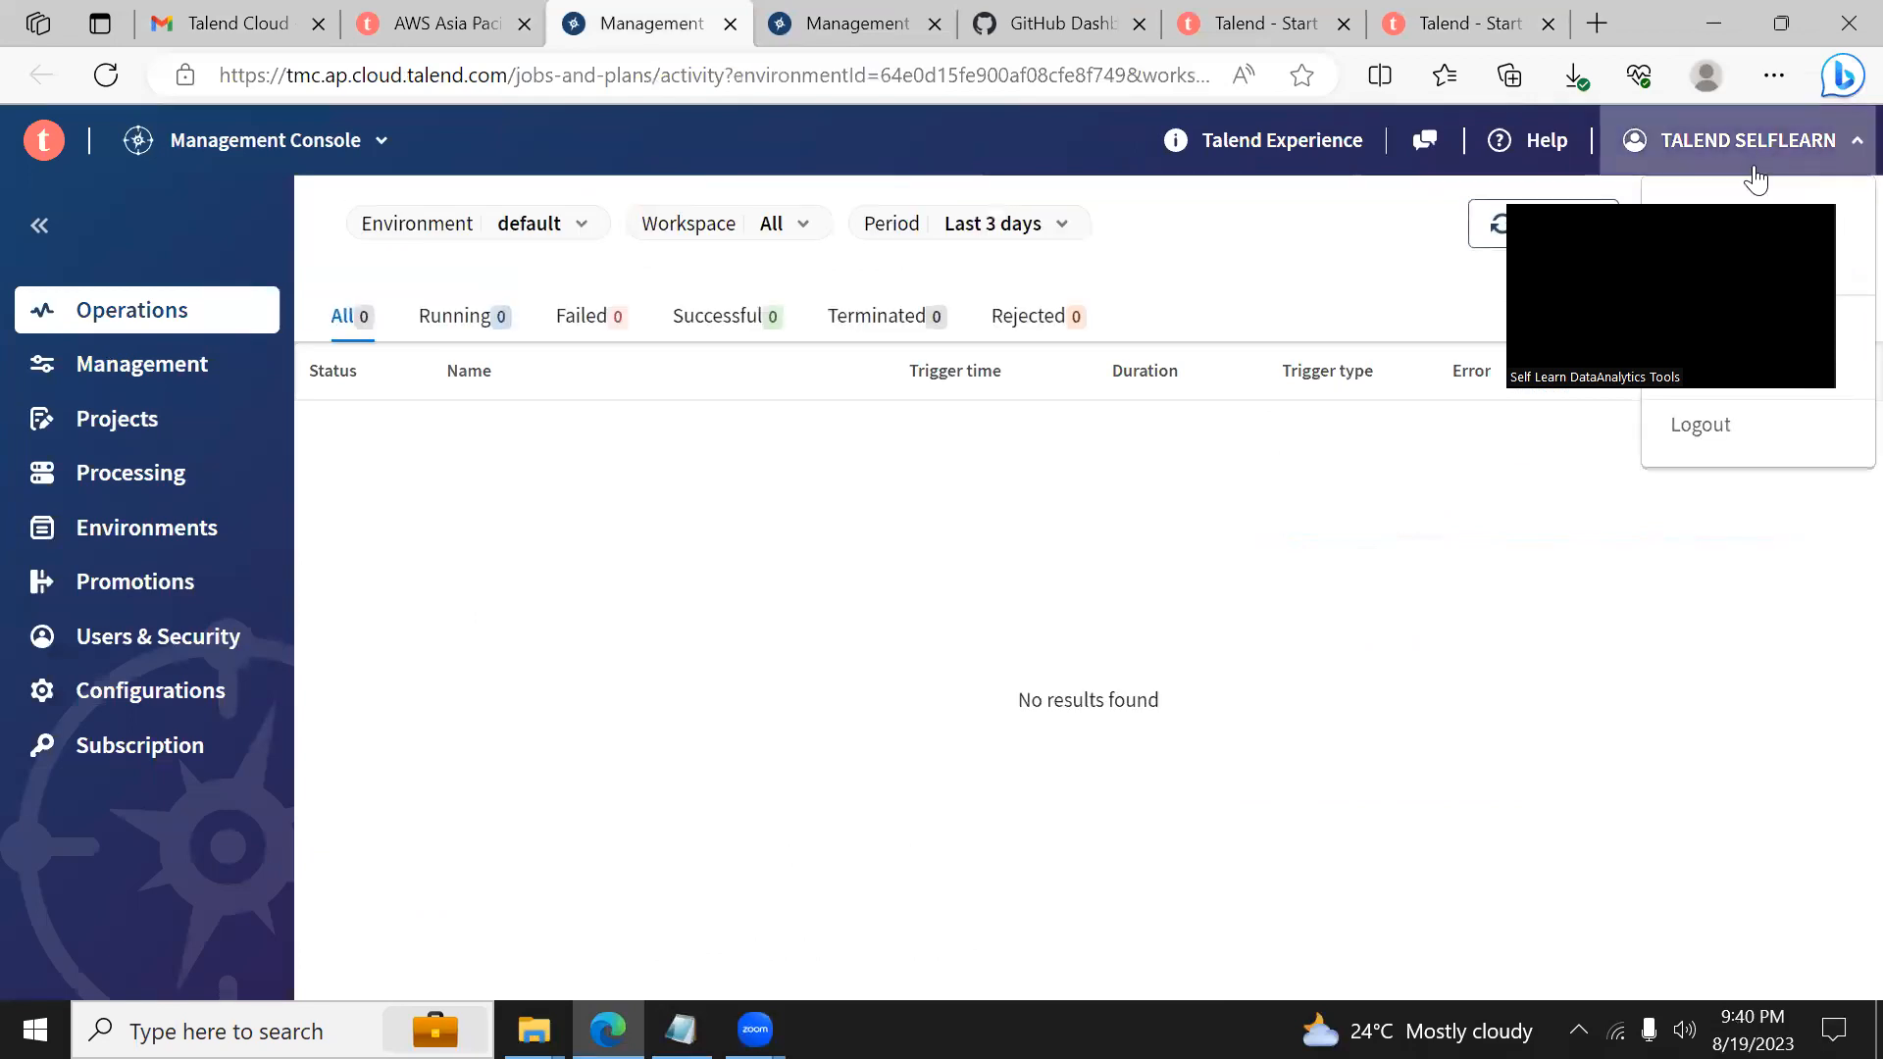
{"action": "left_click", "coordinate": [1722, 424]}
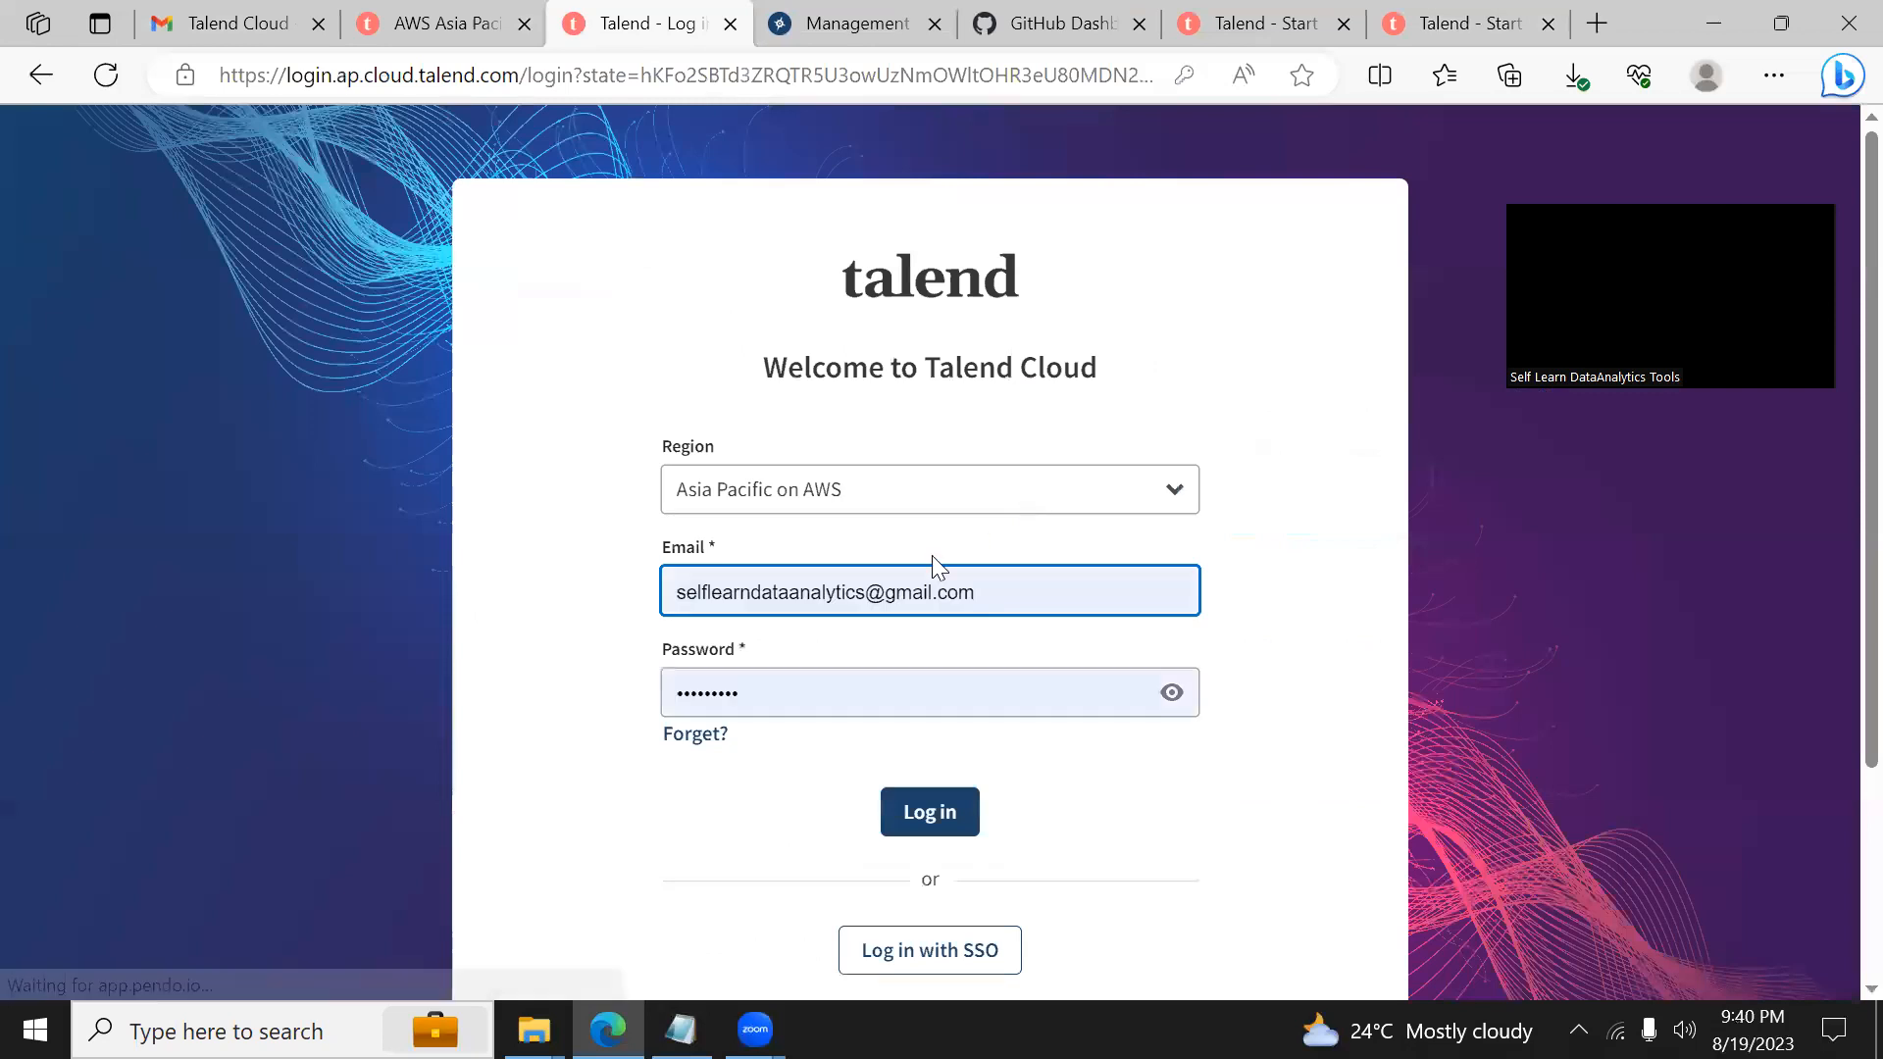
{"action": "left_click", "coordinate": [778, 507]}
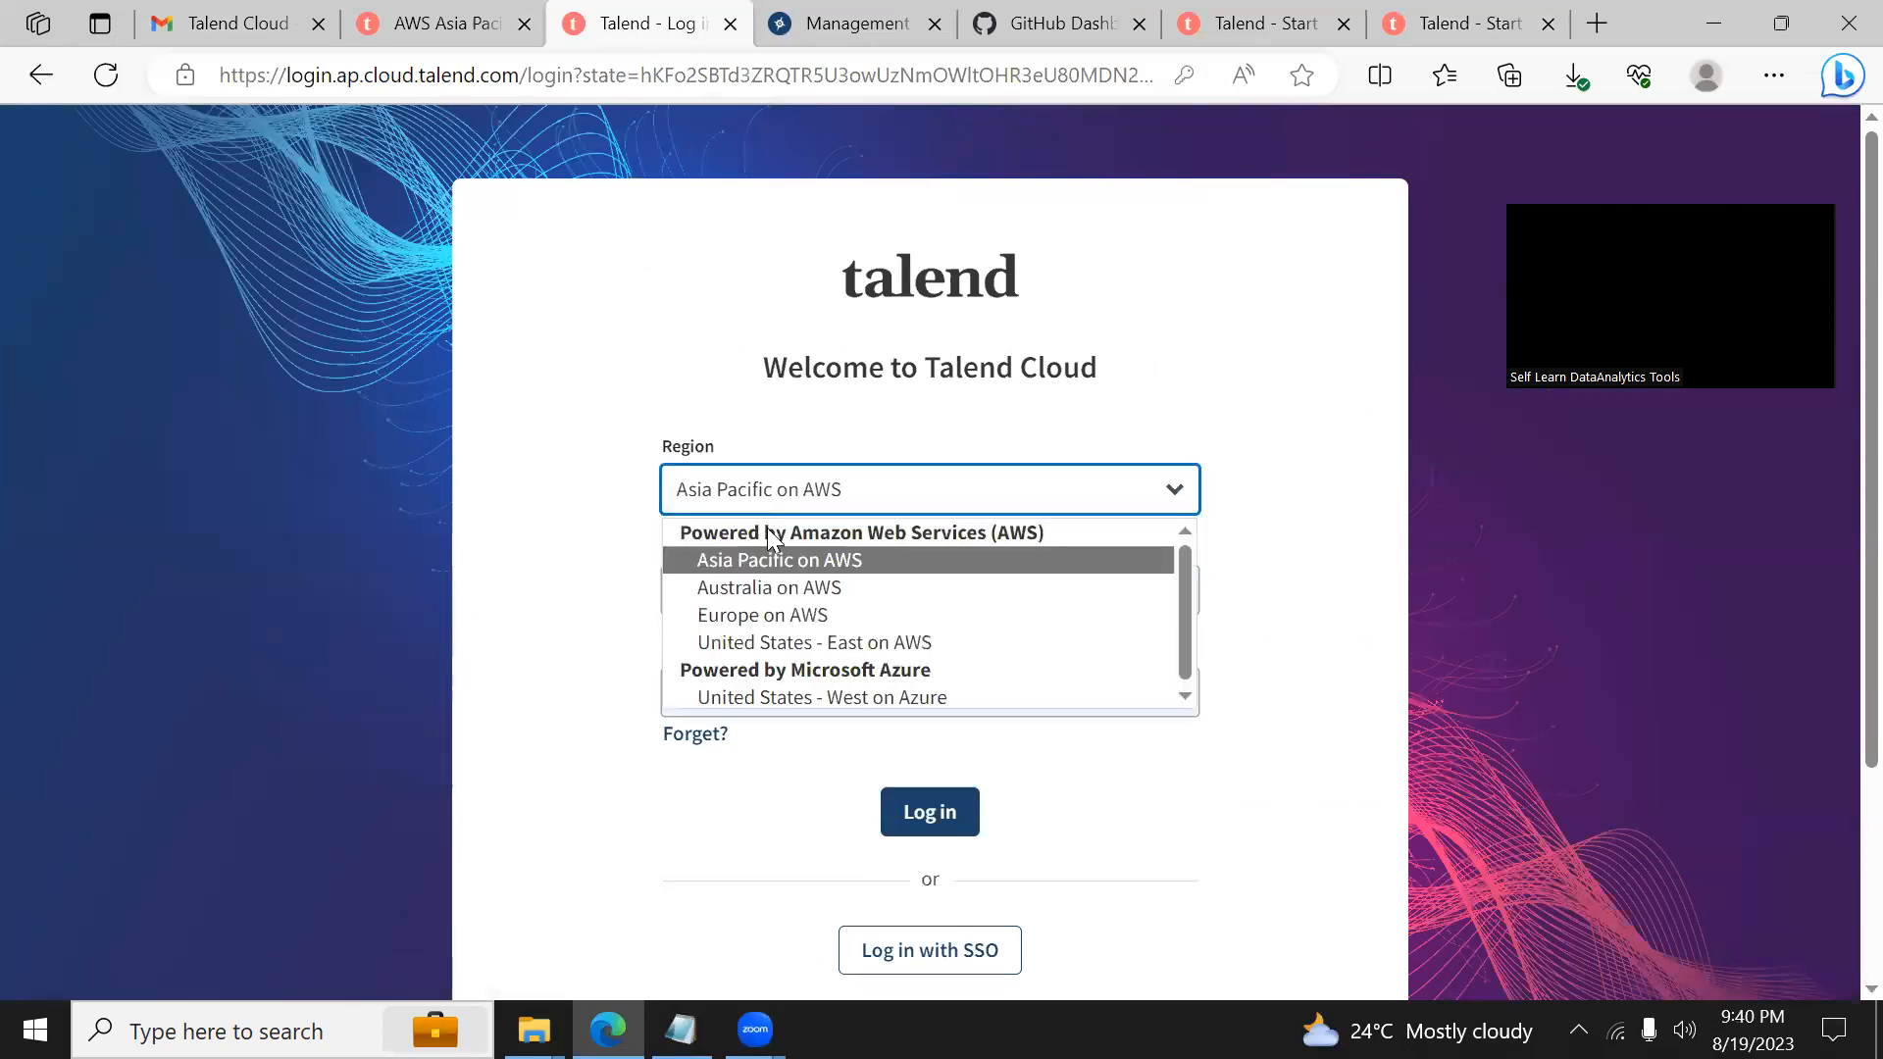
{"action": "left_click", "coordinate": [640, 579]}
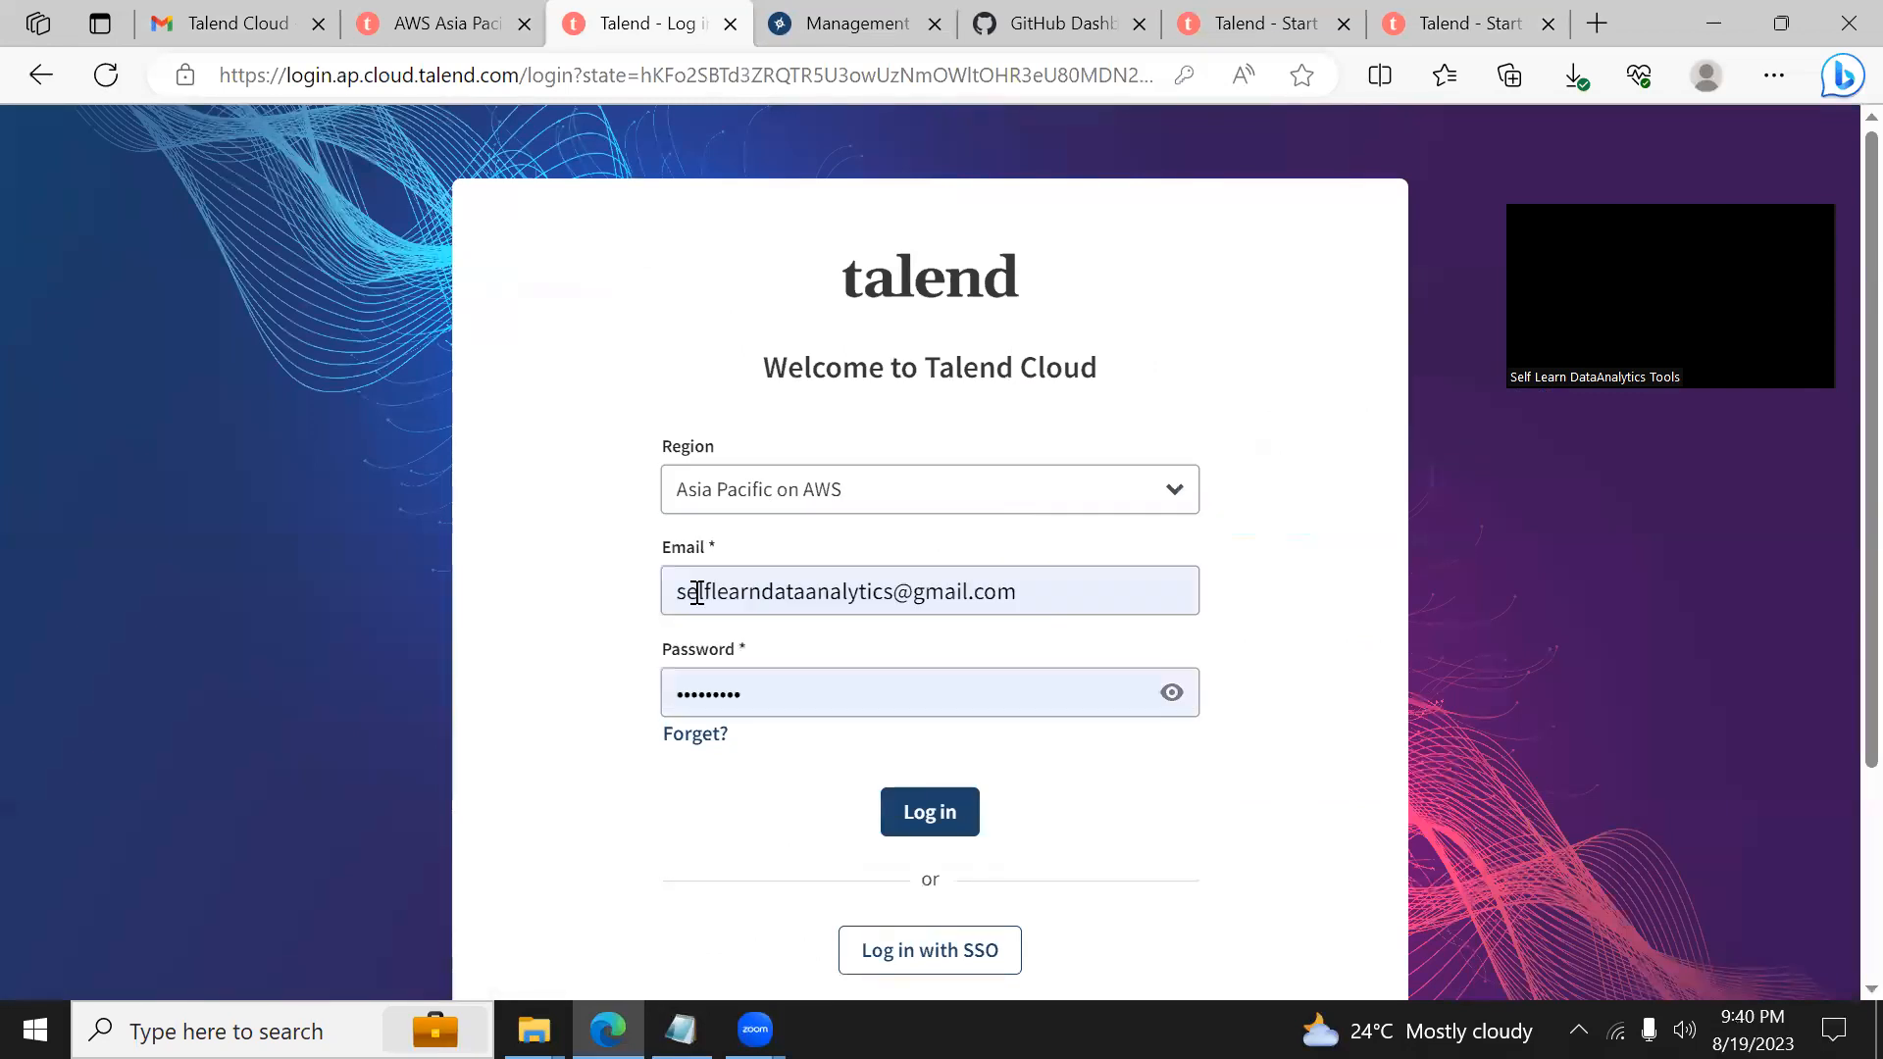
{"action": "left_click", "coordinate": [949, 824]}
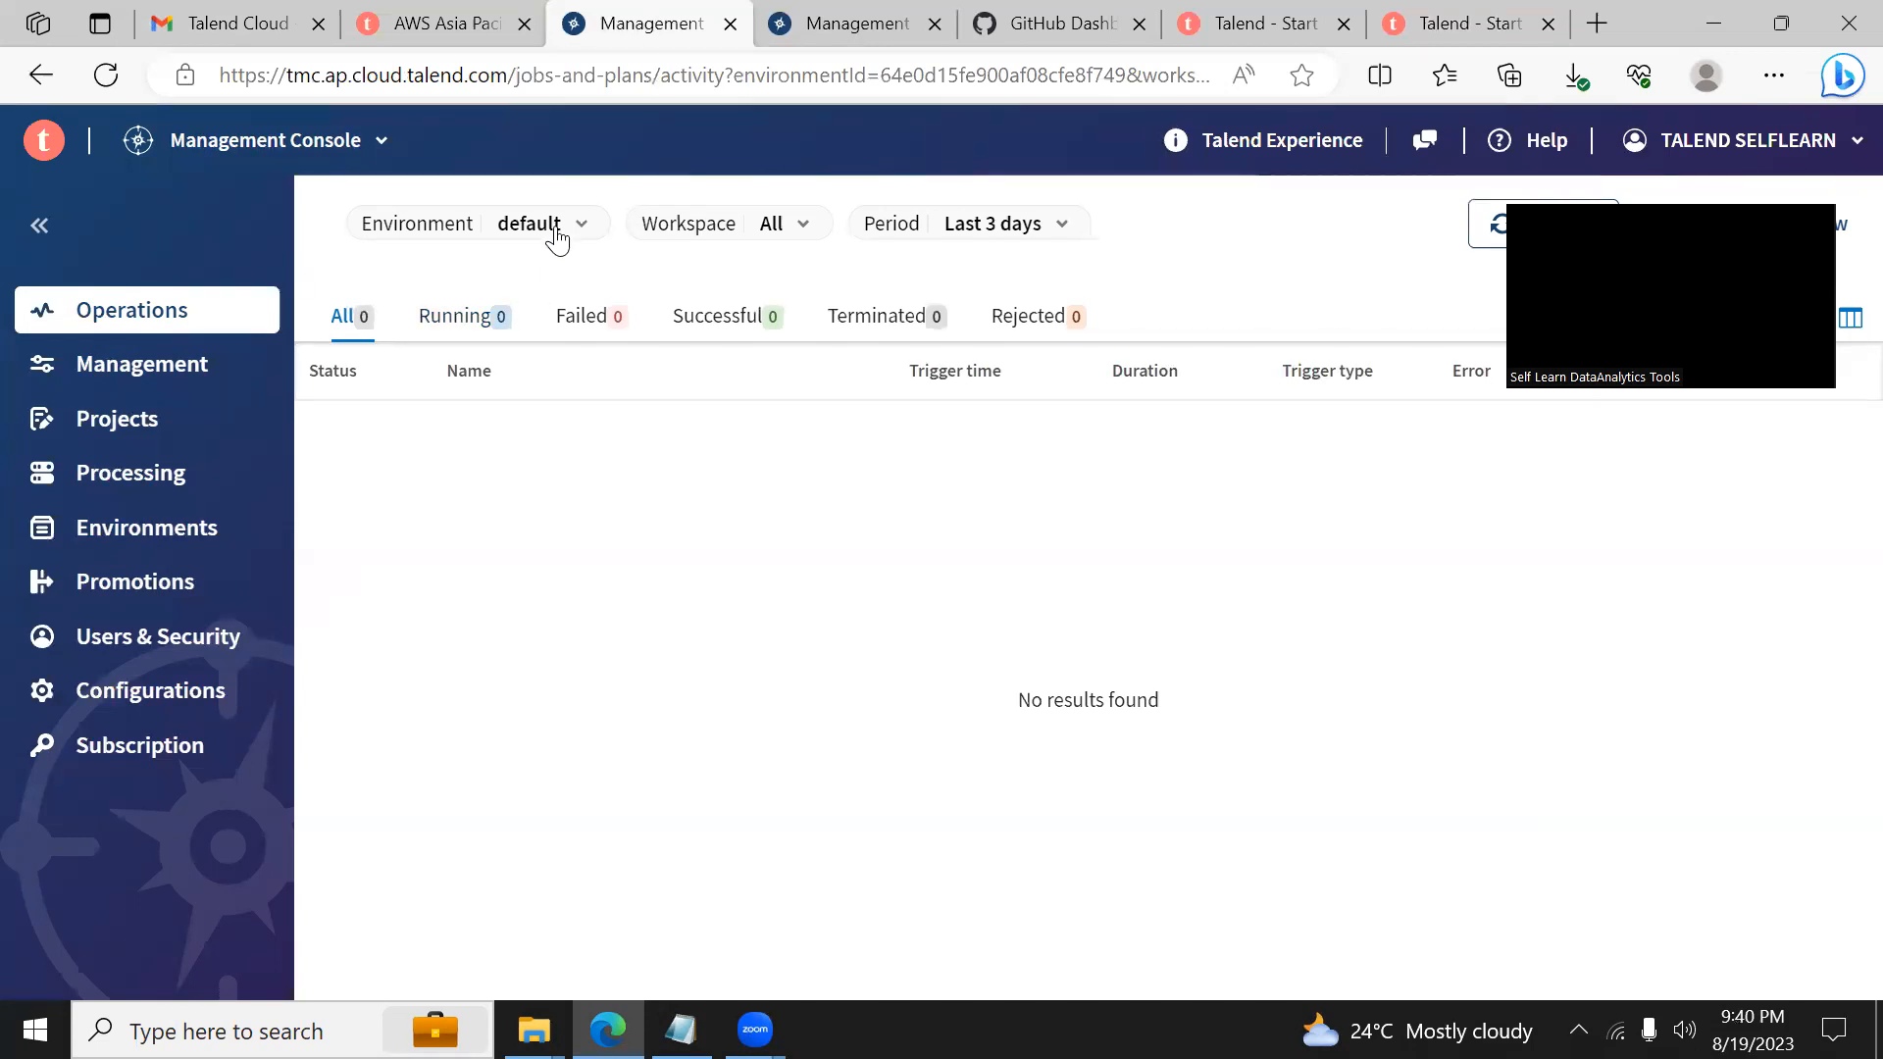
Step: Examine the console's environment filter, management tasks, projects, environments, and users and security pages
{"action": "left_click", "coordinate": [561, 225]}
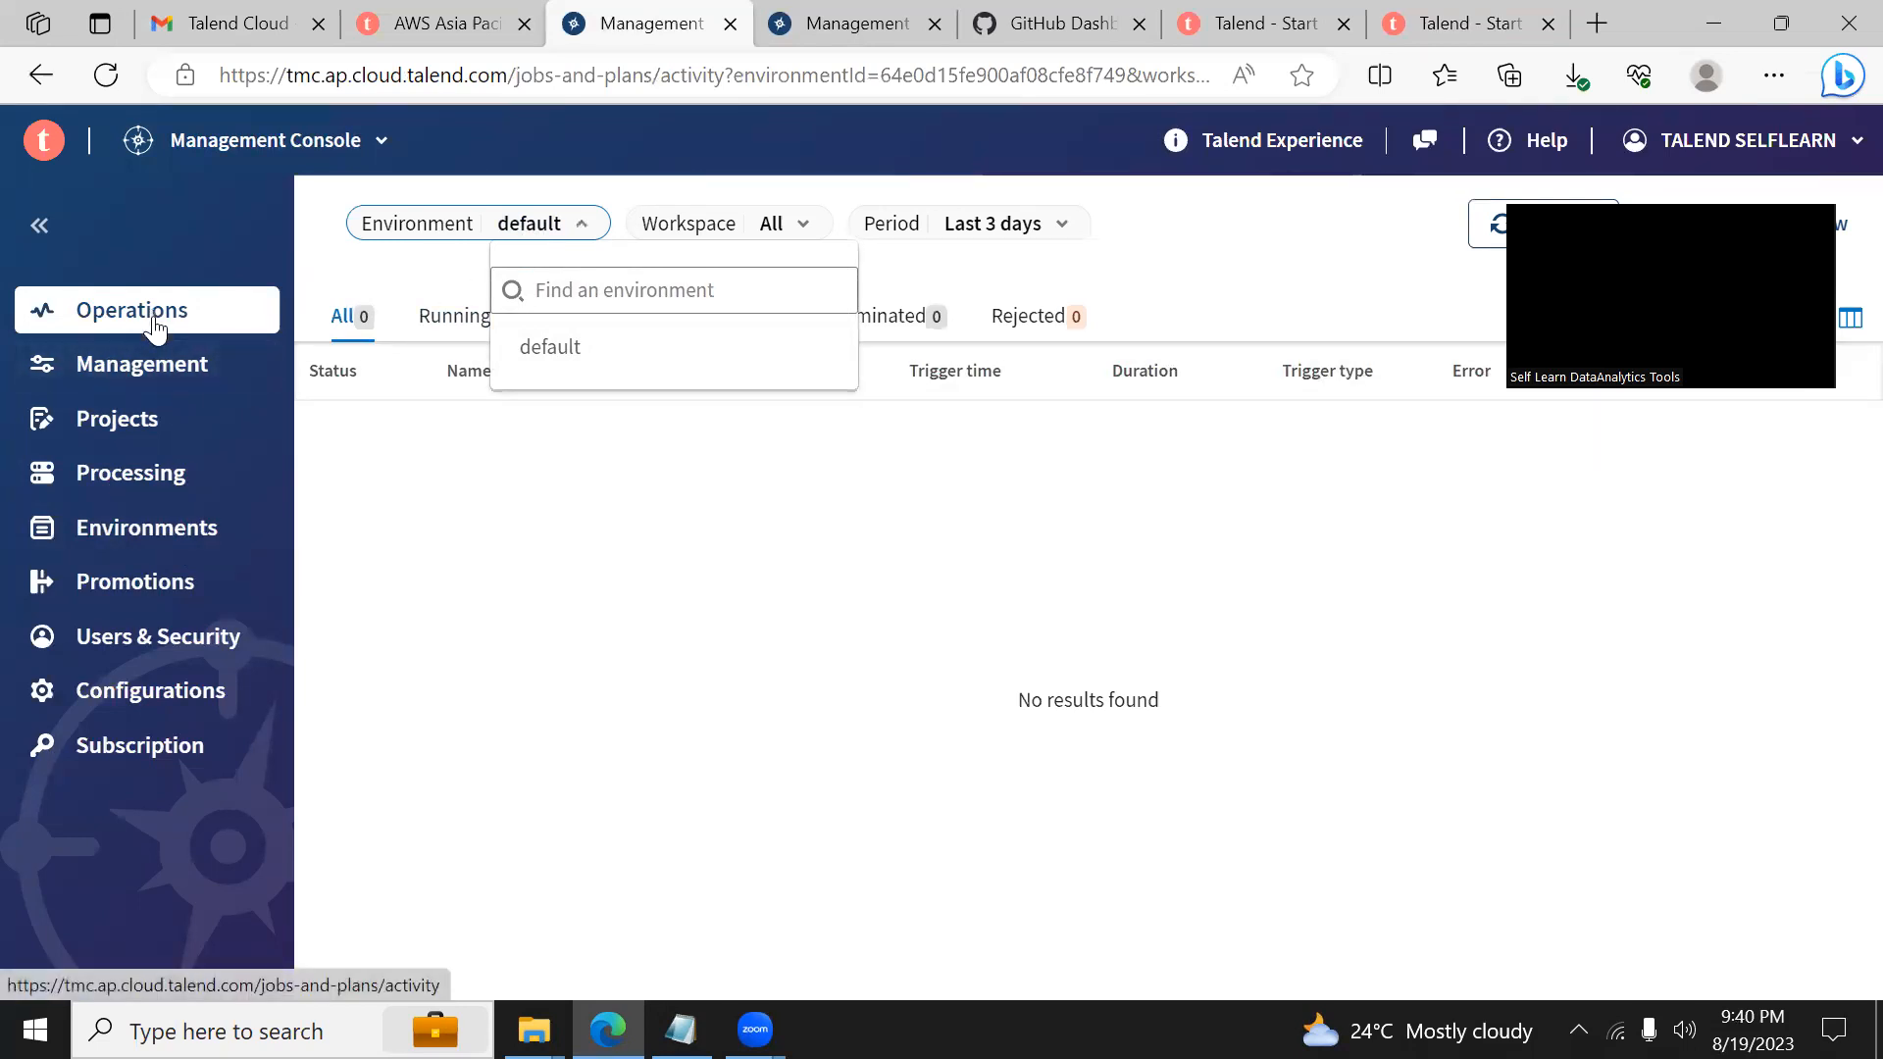
{"action": "left_click", "coordinate": [160, 376]}
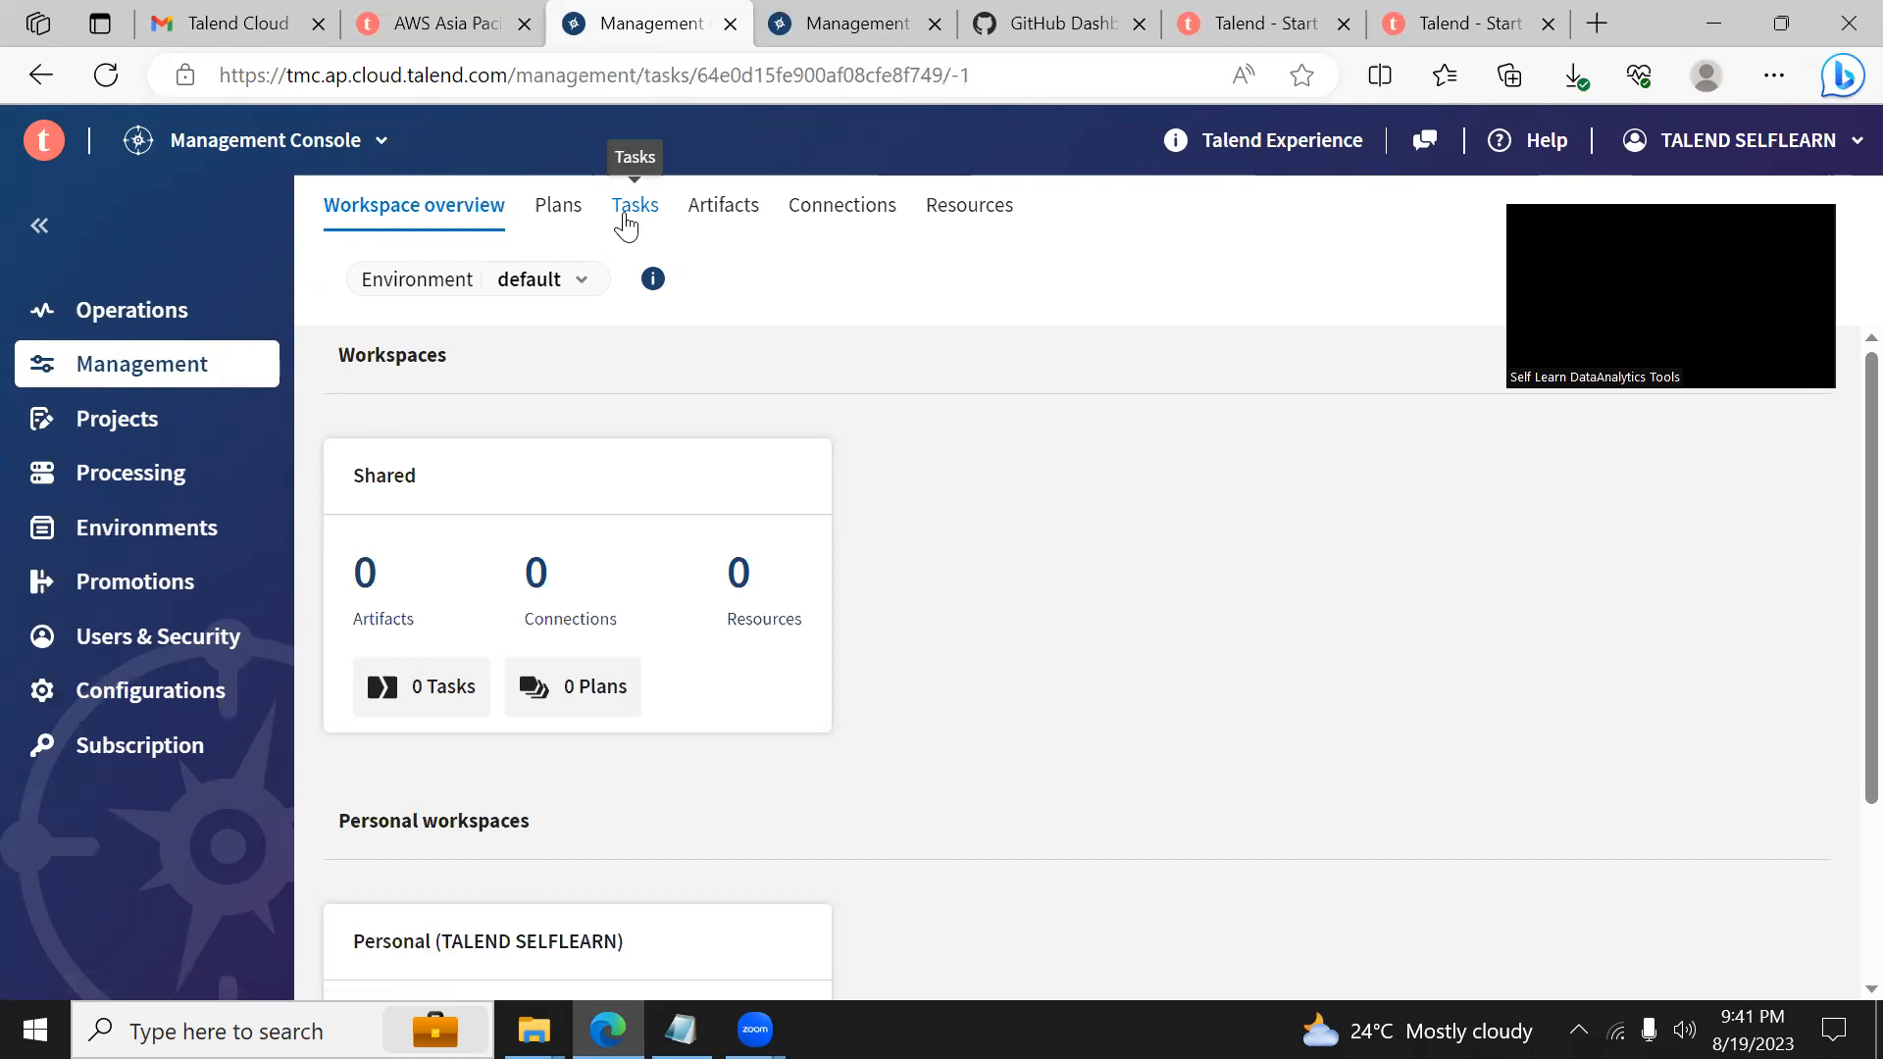
{"action": "left_click", "coordinate": [625, 221]}
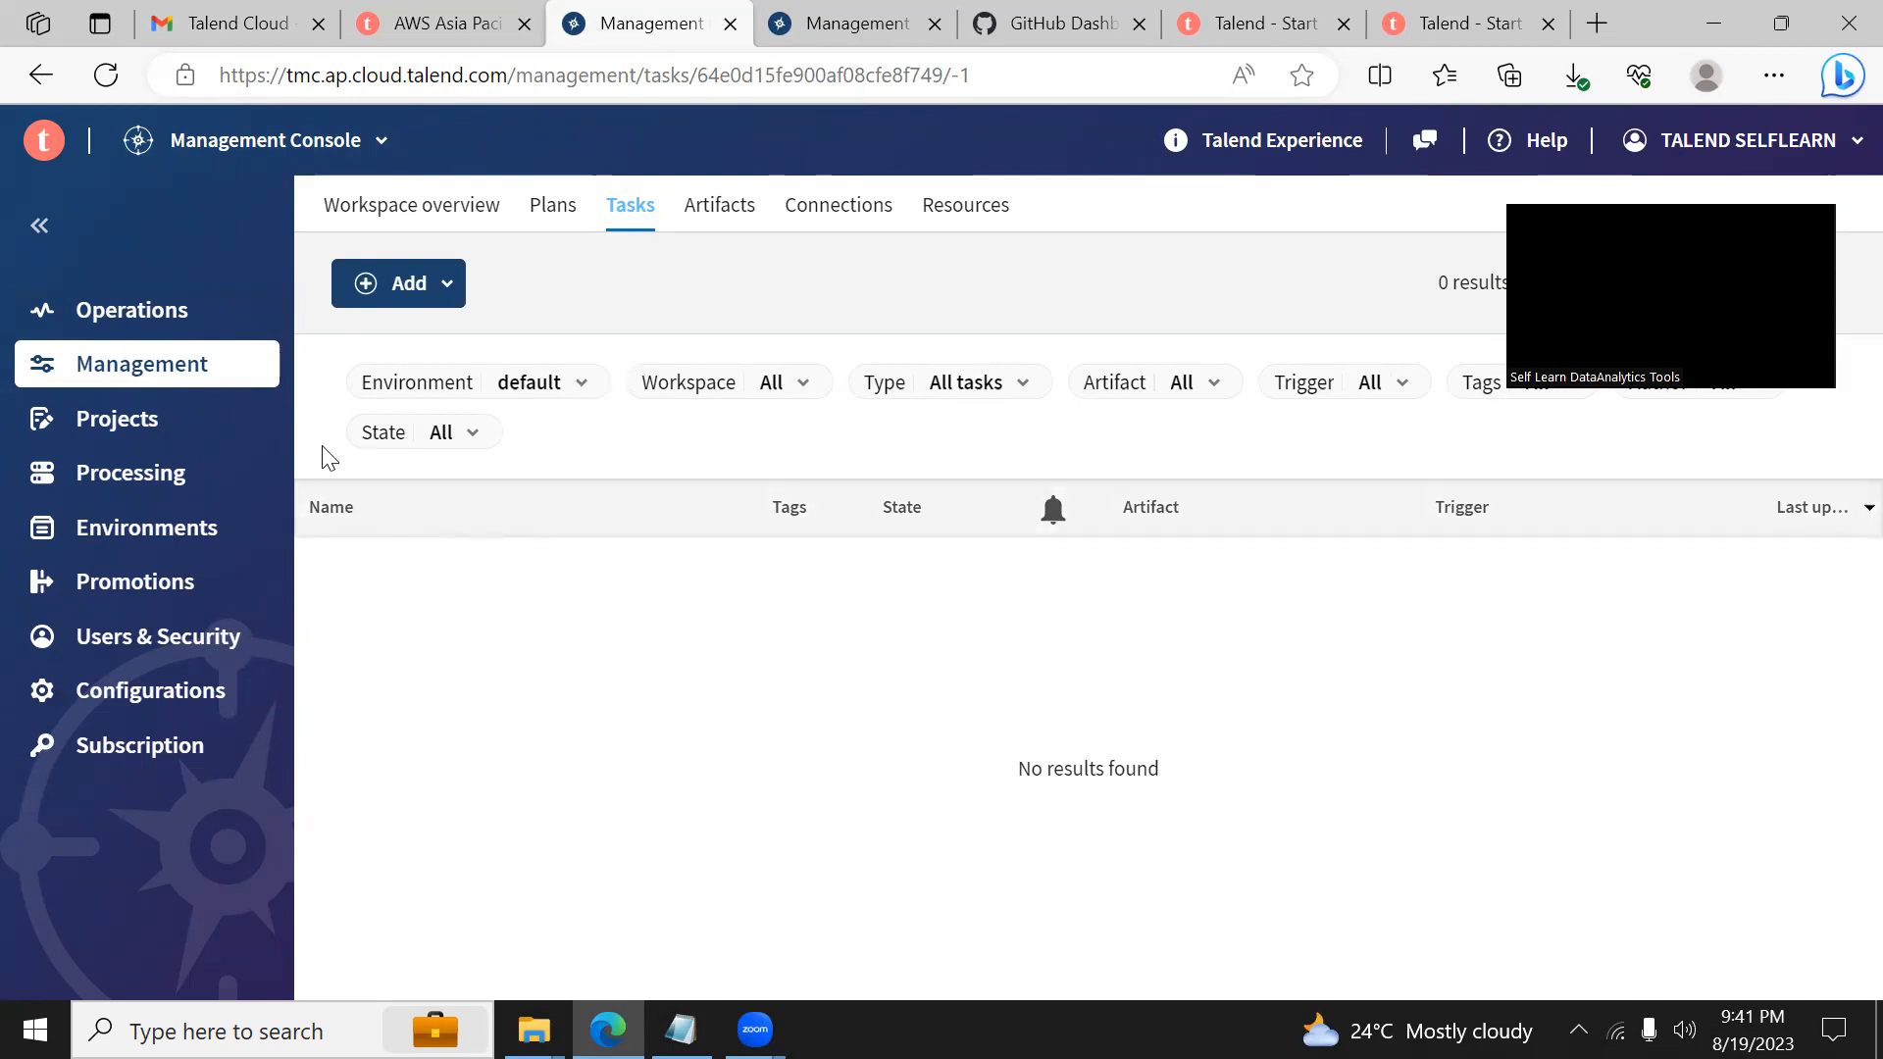
{"action": "left_click", "coordinate": [183, 425]}
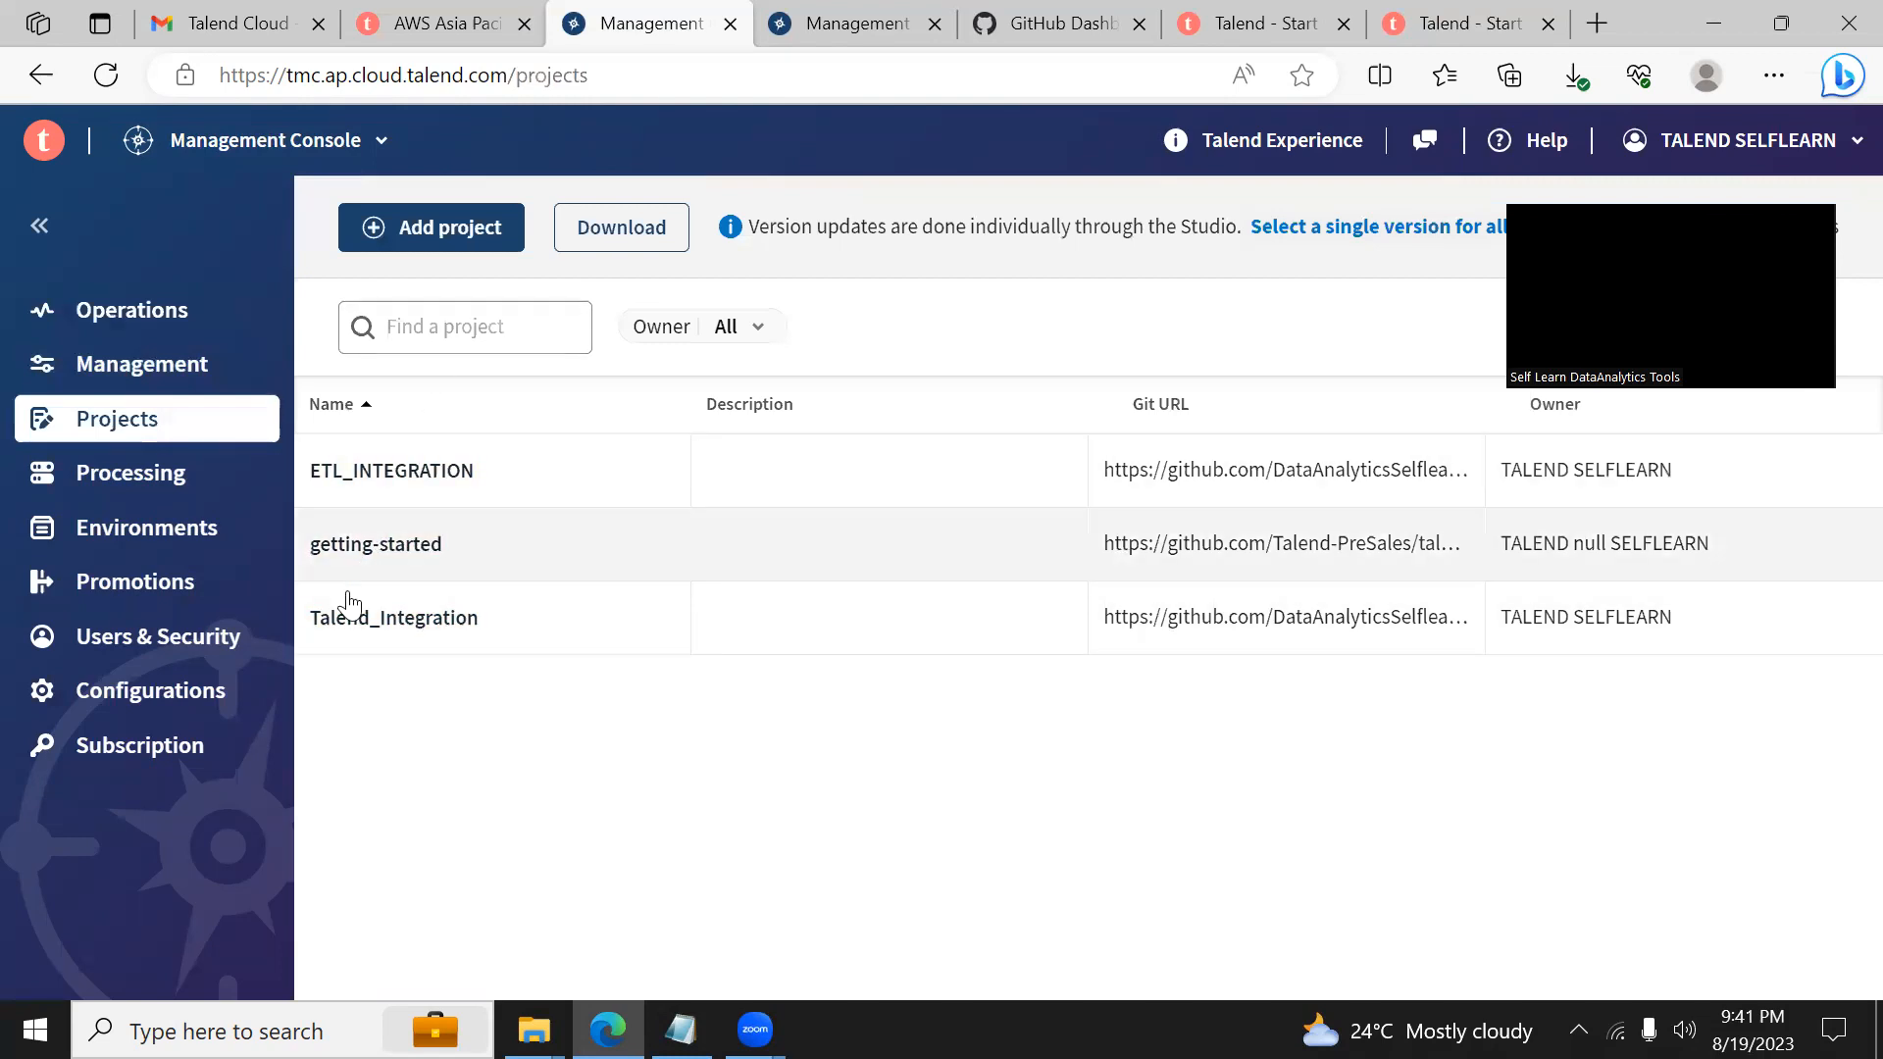
{"action": "left_click", "coordinate": [170, 537]}
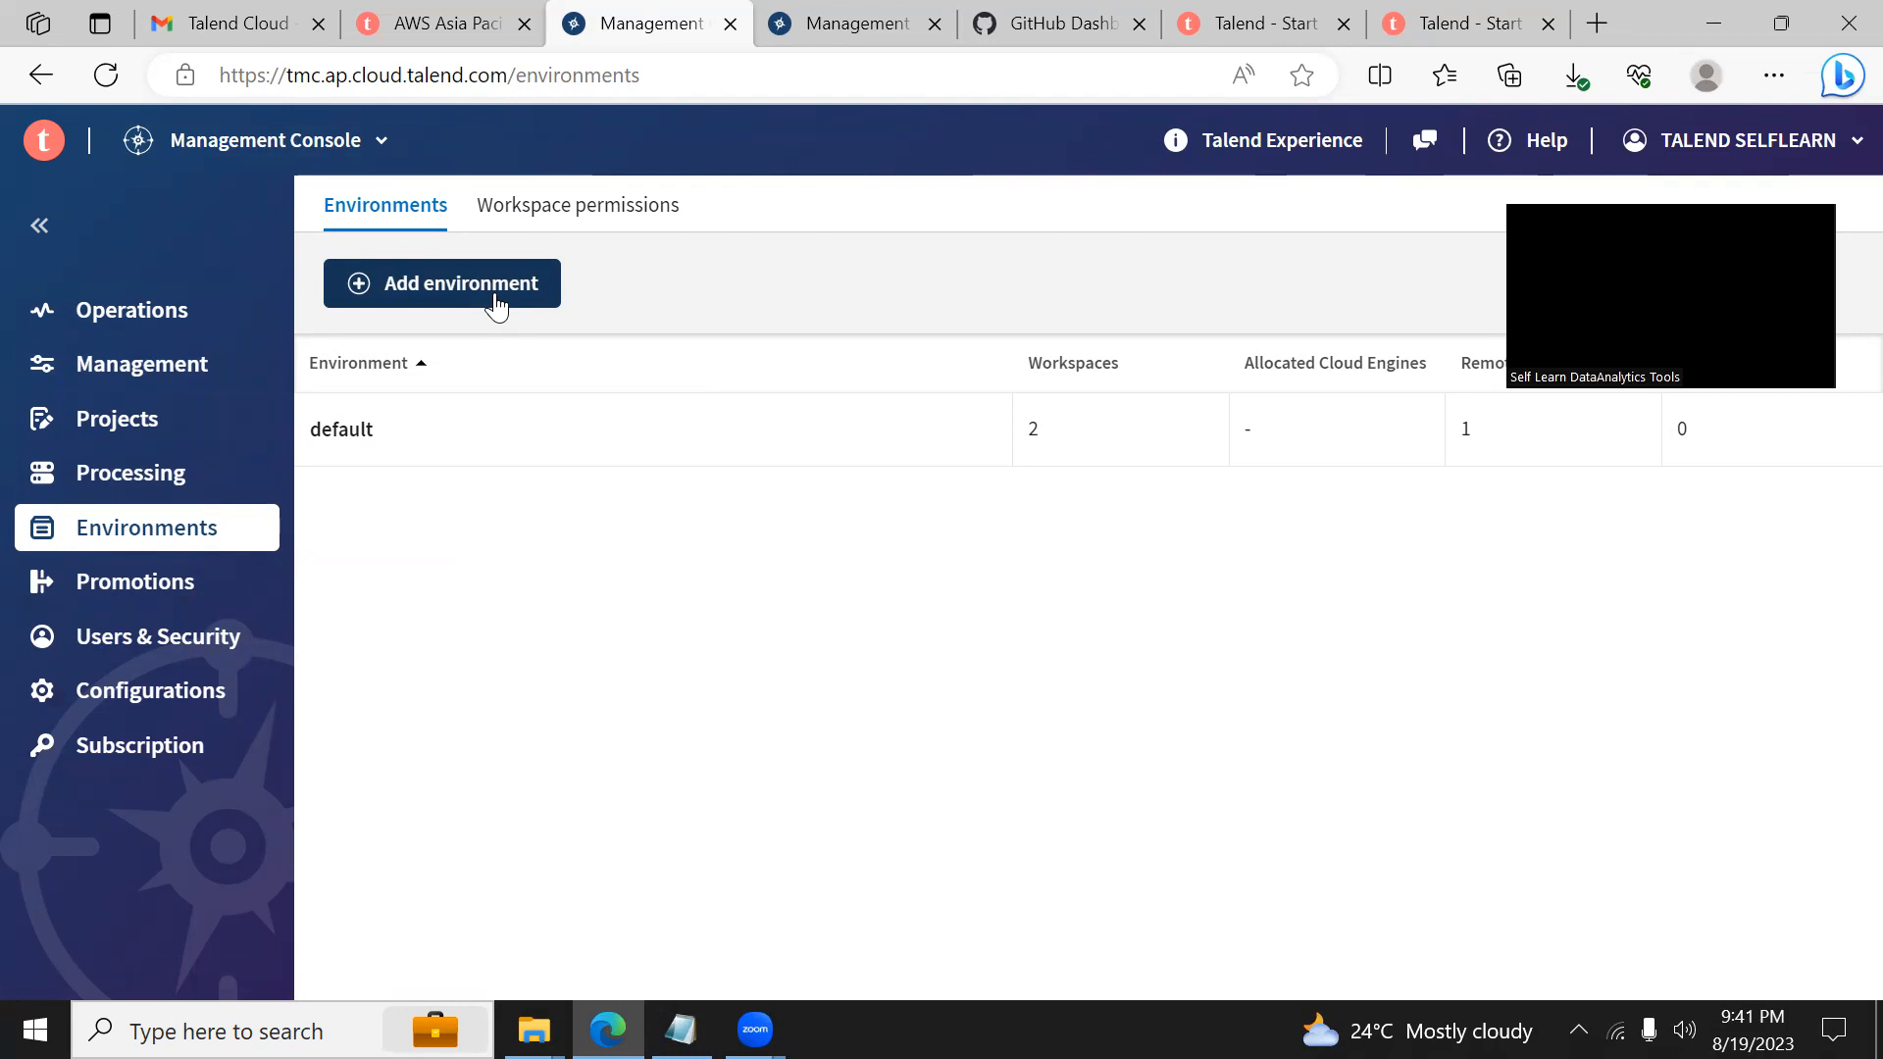
{"action": "left_click", "coordinate": [169, 636]}
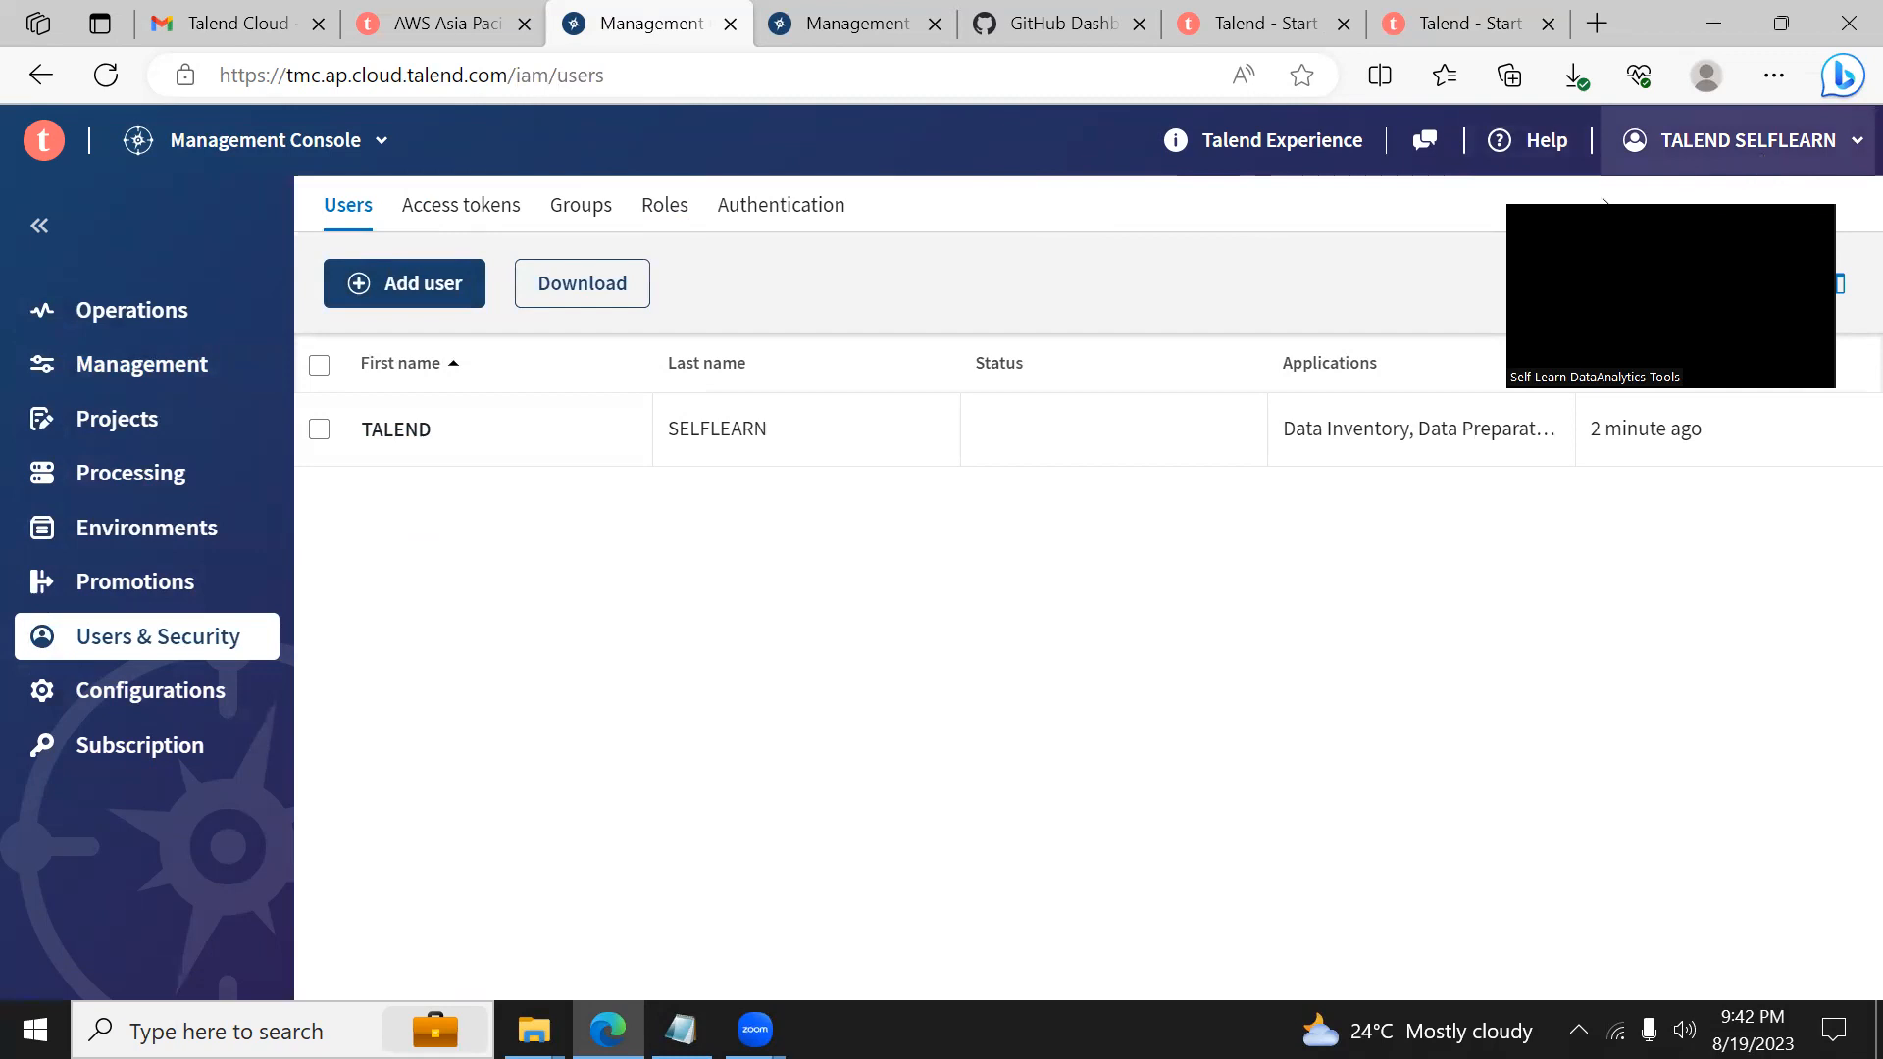
Step: Open the account's Downloads page, review the offered packages, and select version 8.0.1 R2023-04 for Talend Studio
{"action": "left_click", "coordinate": [1736, 148]}
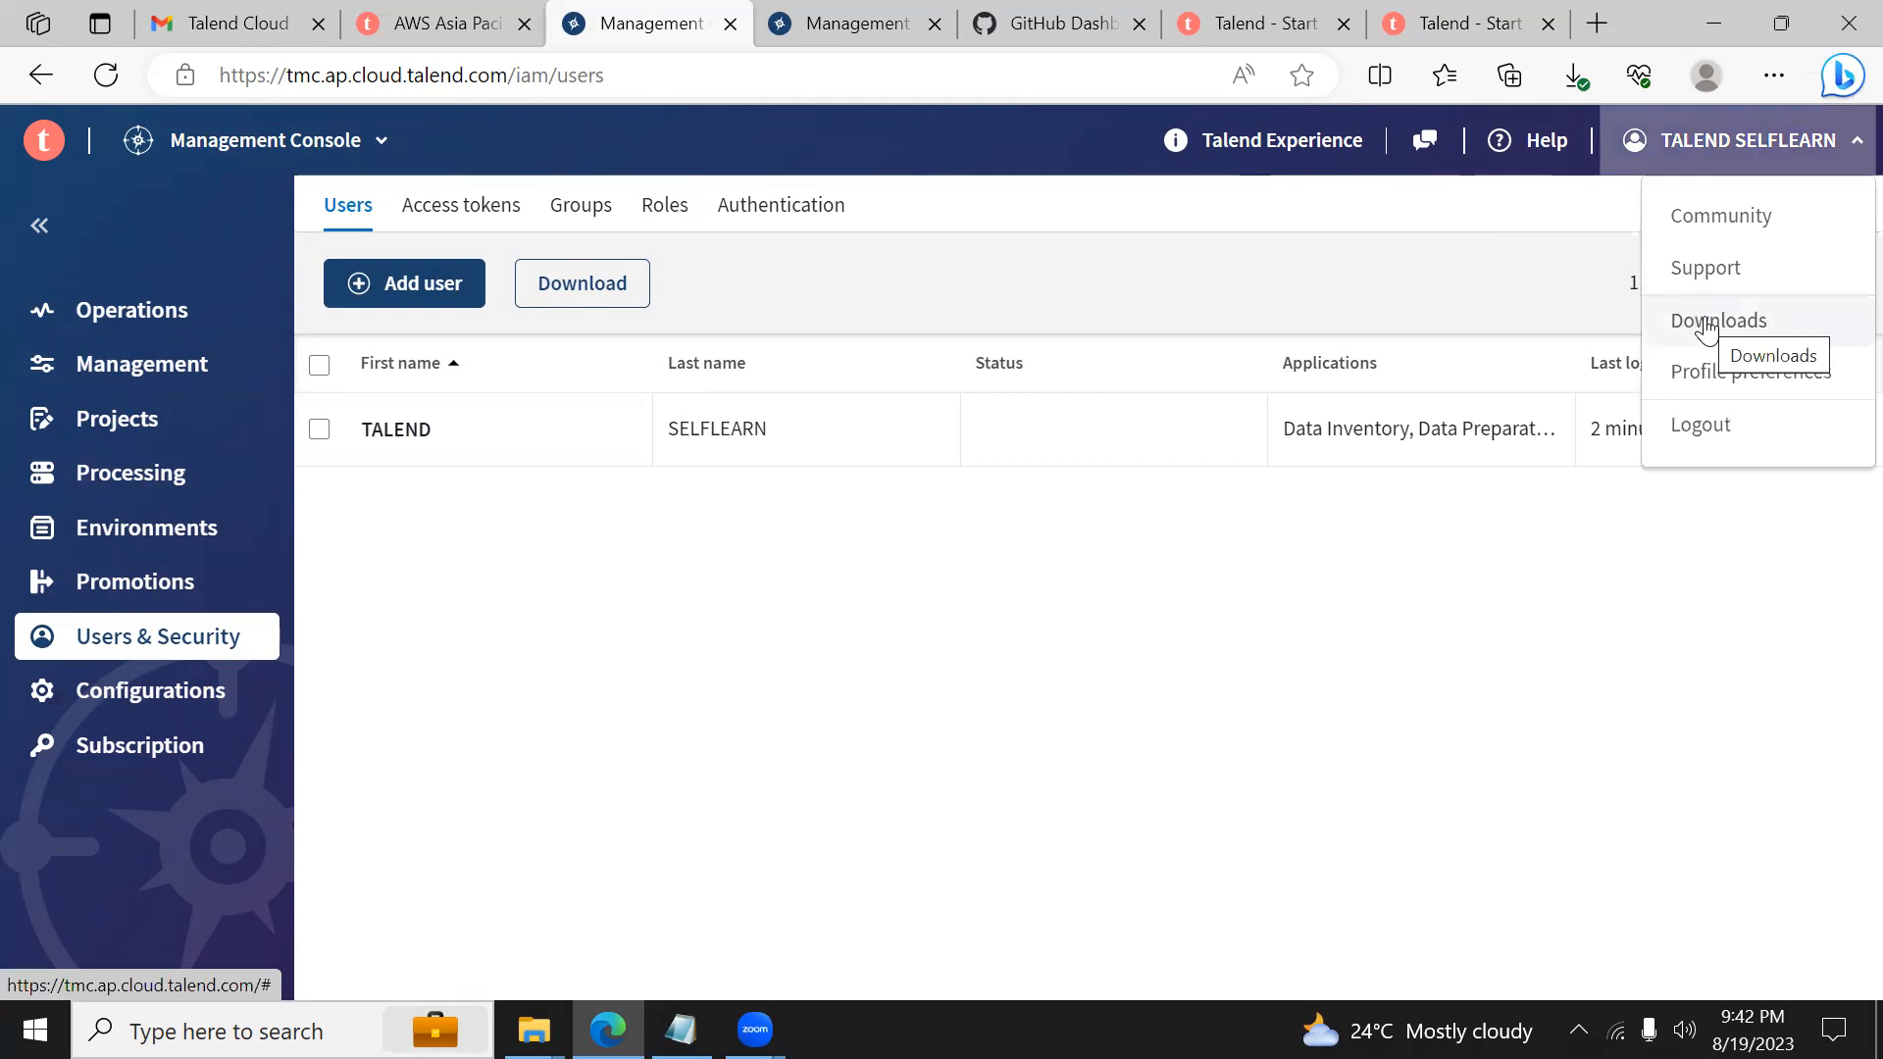
{"action": "left_click", "coordinate": [1707, 327]}
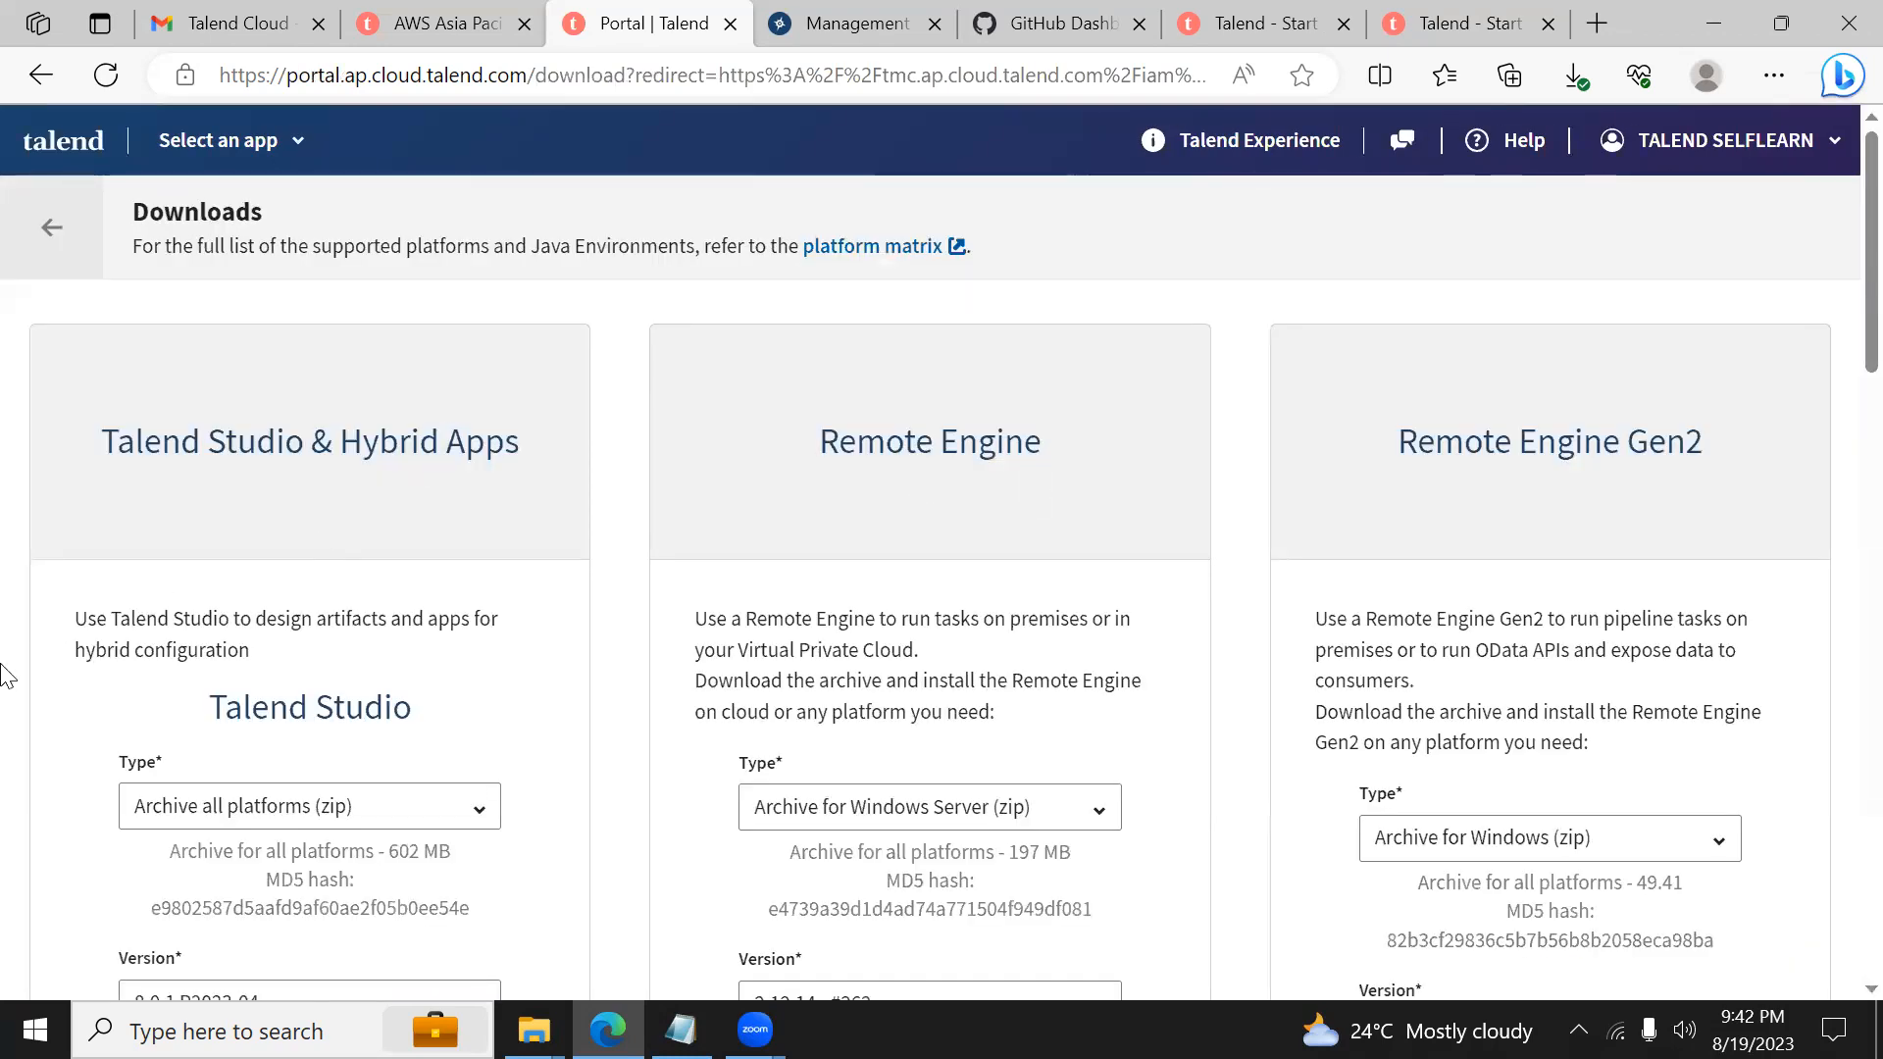
{"action": "scroll", "coordinate": [5, 677], "scroll_direction": "down", "scroll_amount": 5}
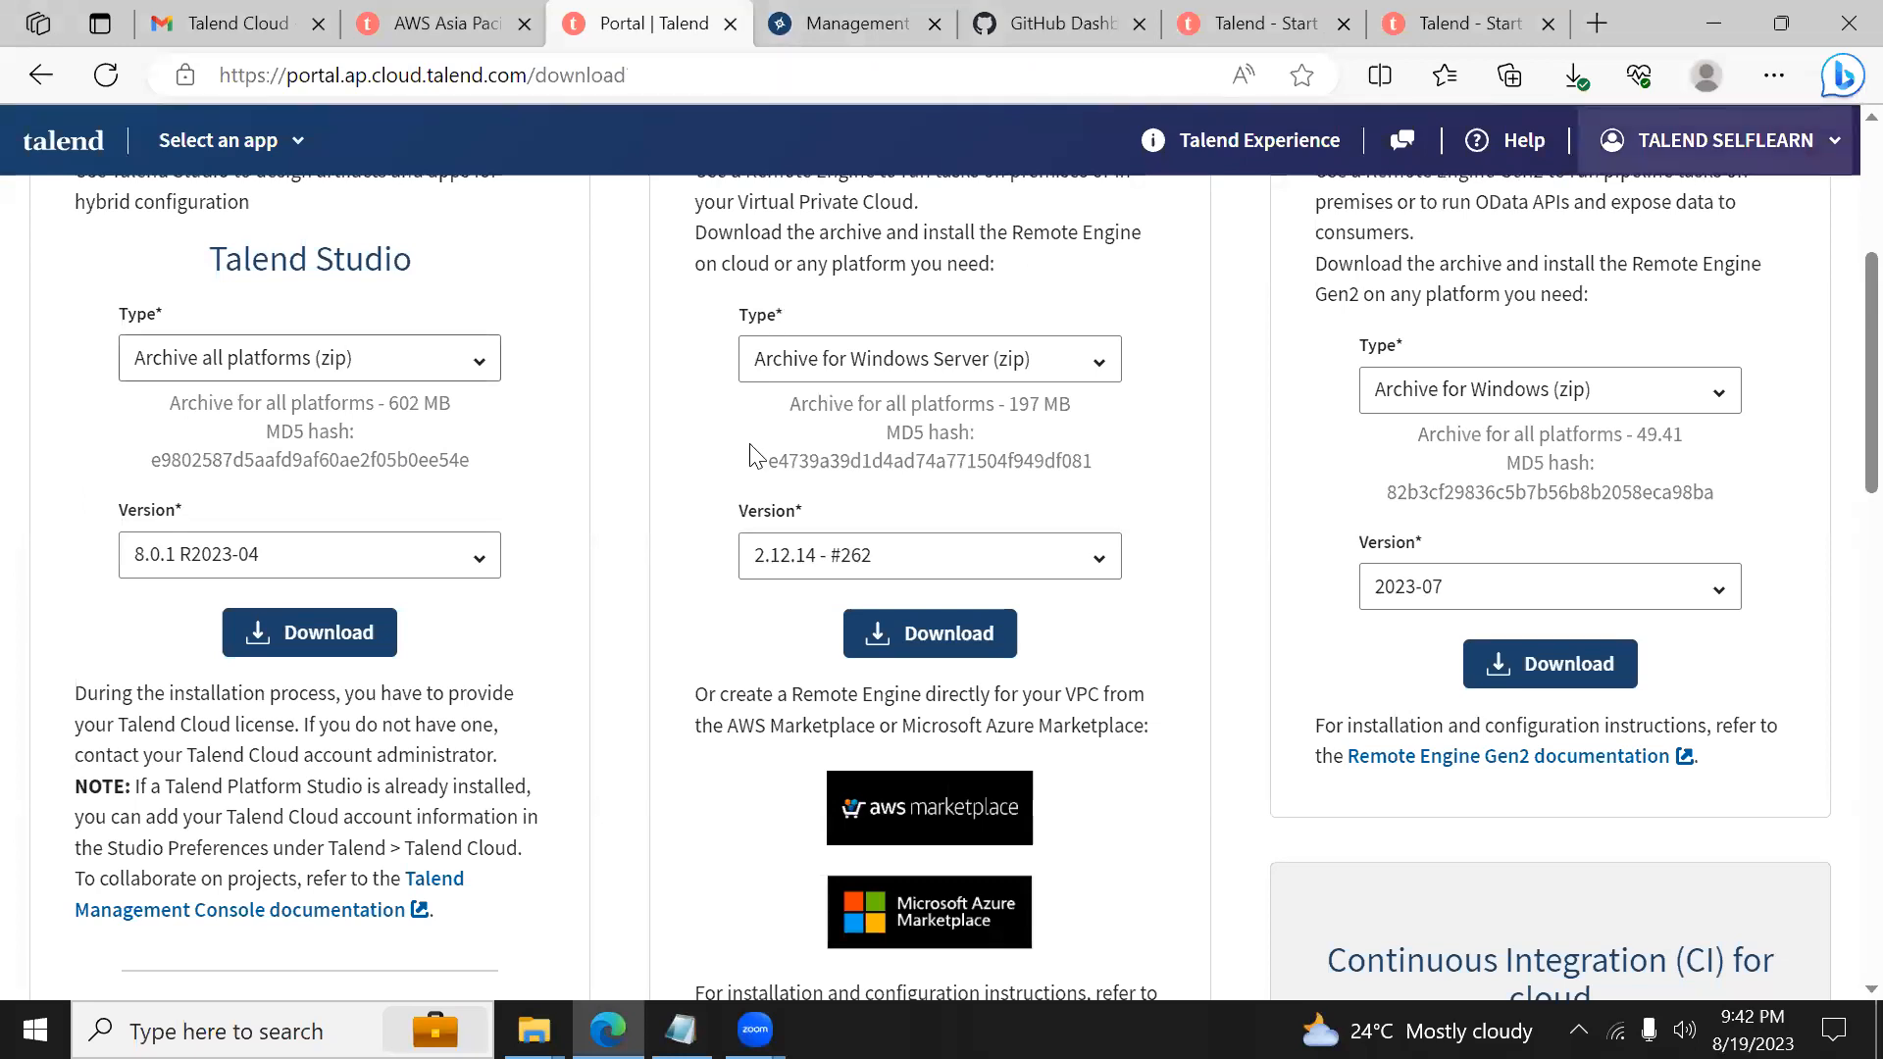
{"action": "scroll", "coordinate": [537, 276], "scroll_direction": "up", "scroll_amount": 3}
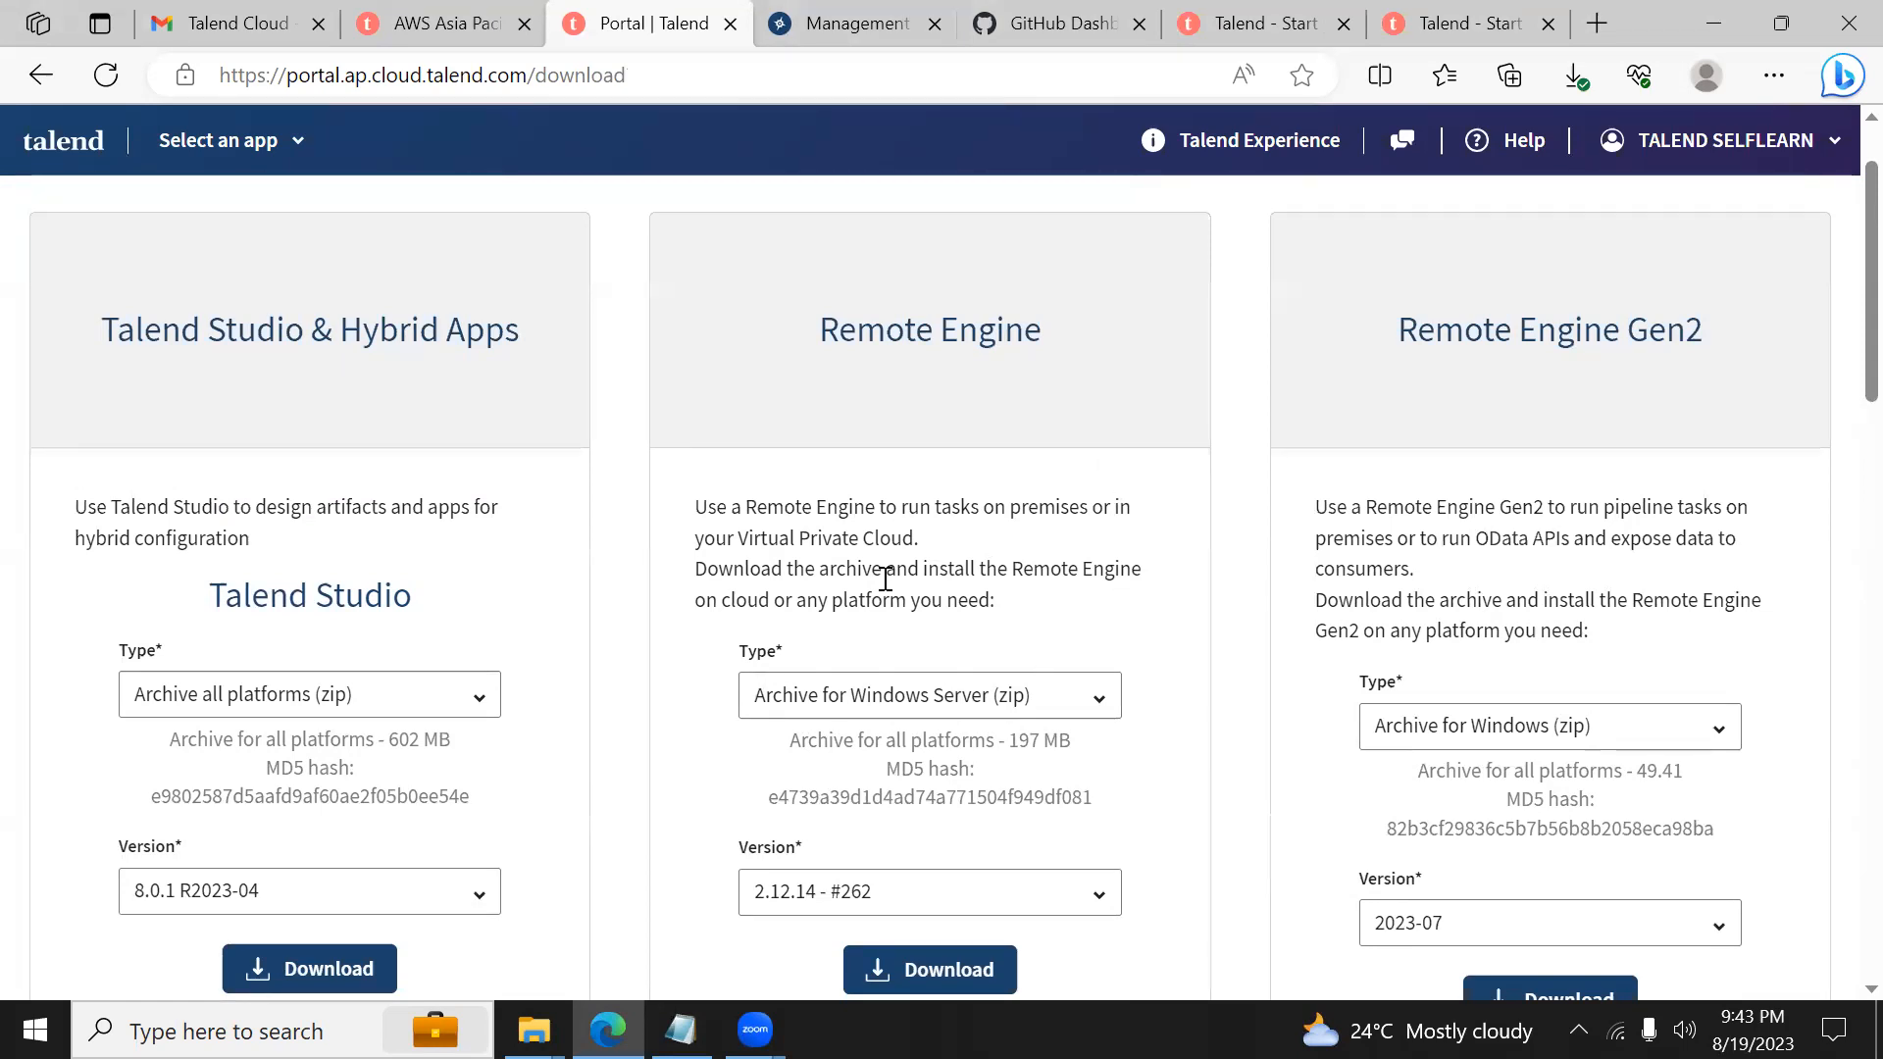
{"action": "scroll", "coordinate": [589, 685], "scroll_direction": "down", "scroll_amount": 2}
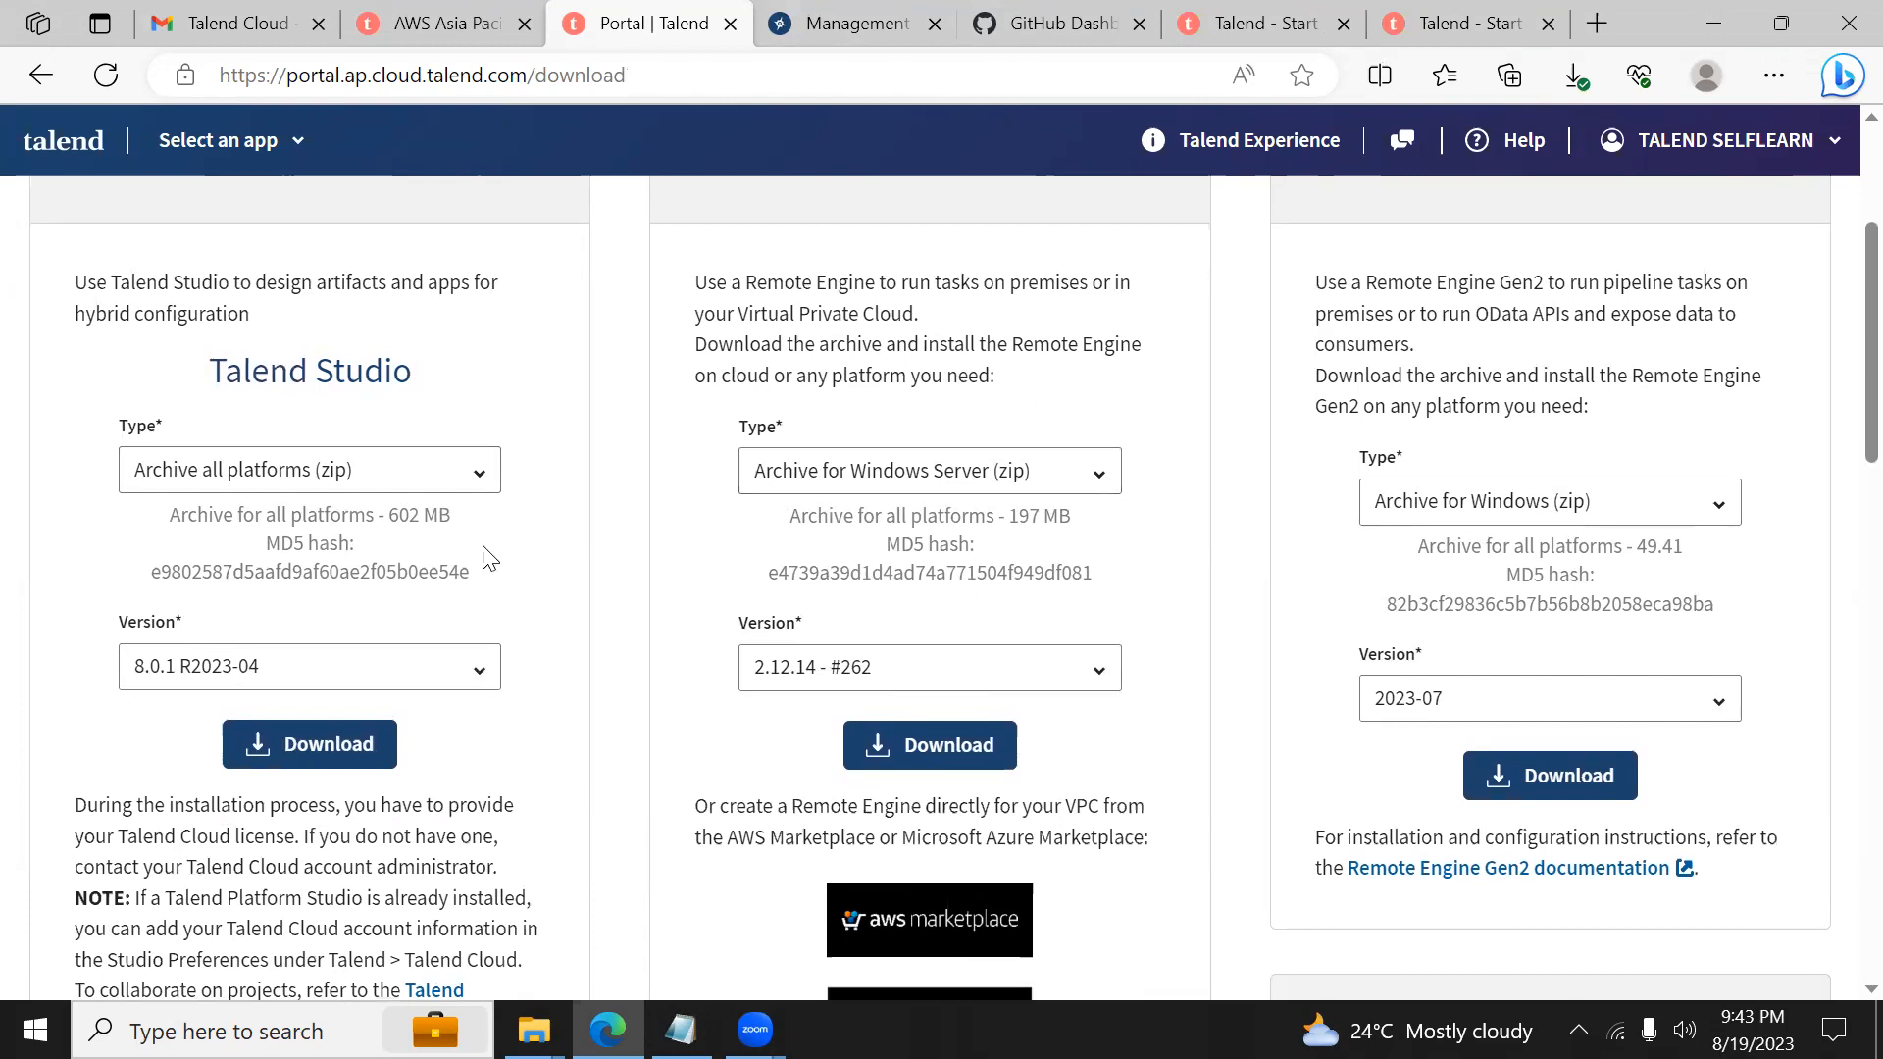
{"action": "left_click", "coordinate": [197, 675]}
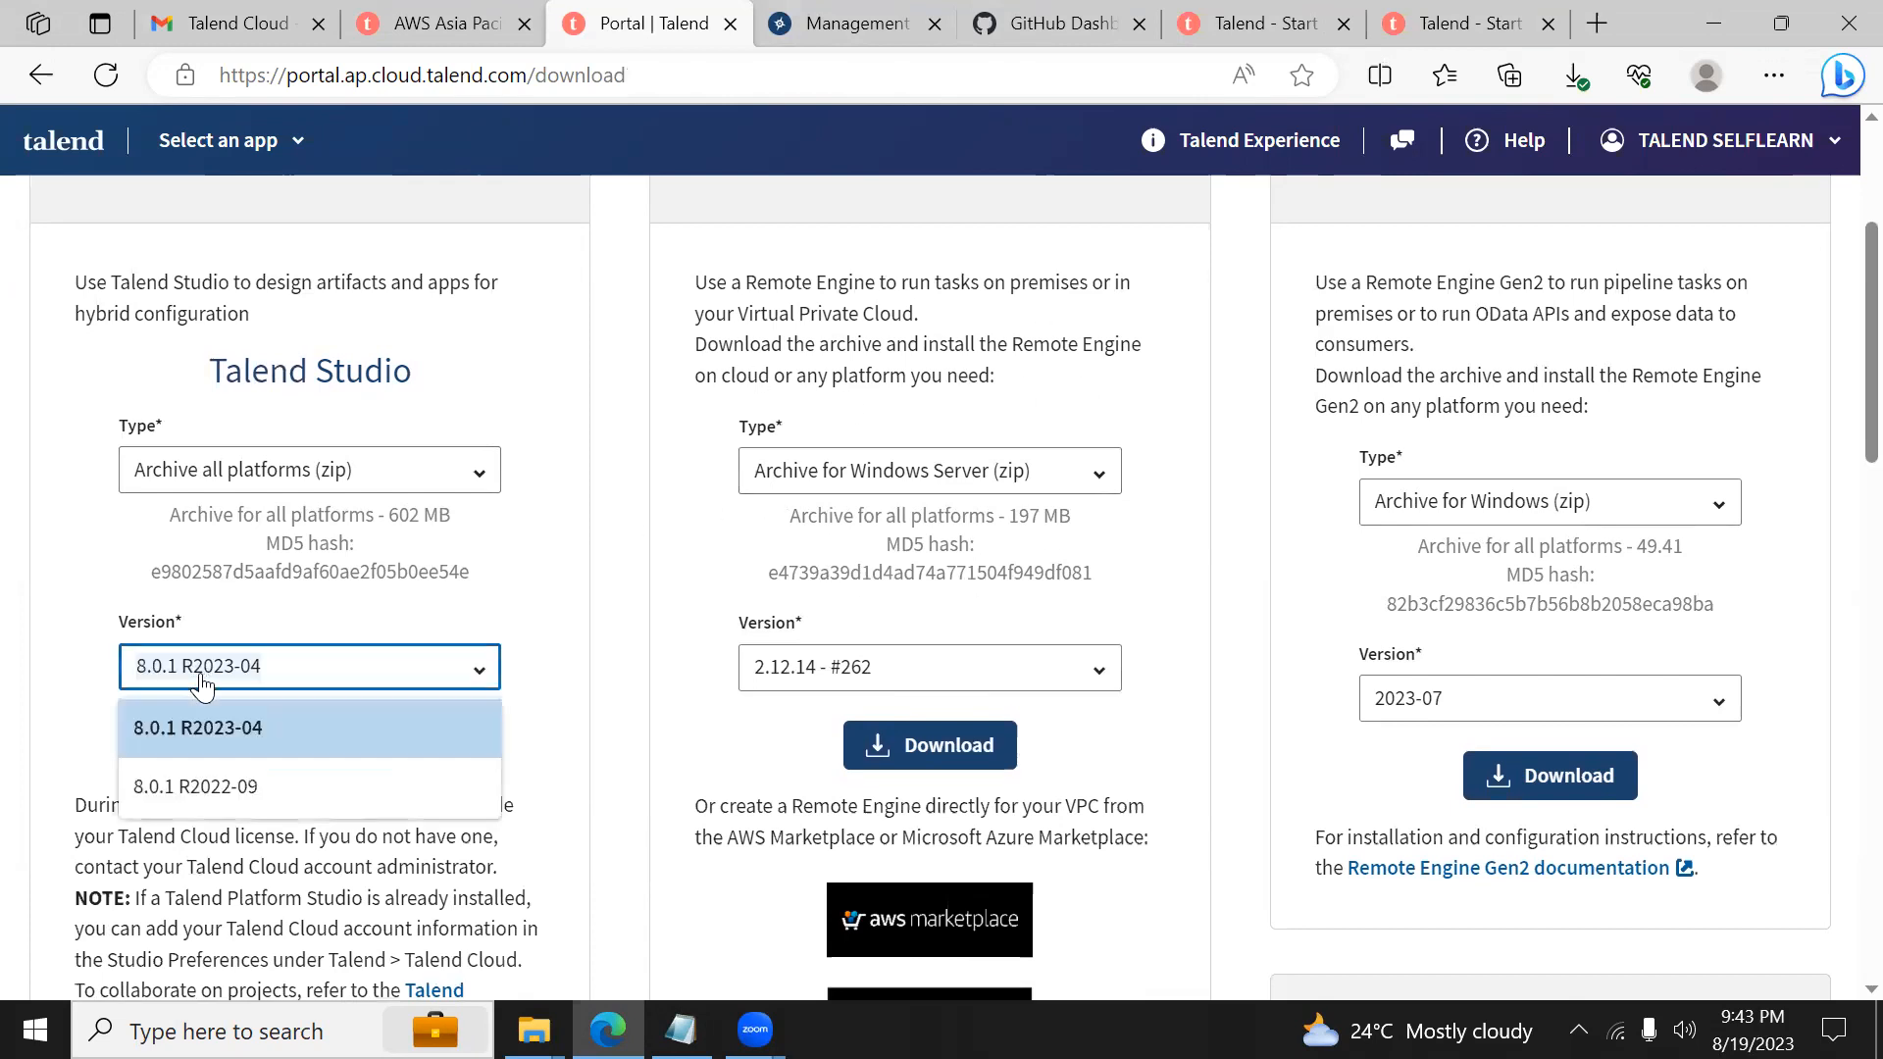
{"action": "left_click", "coordinate": [192, 733]}
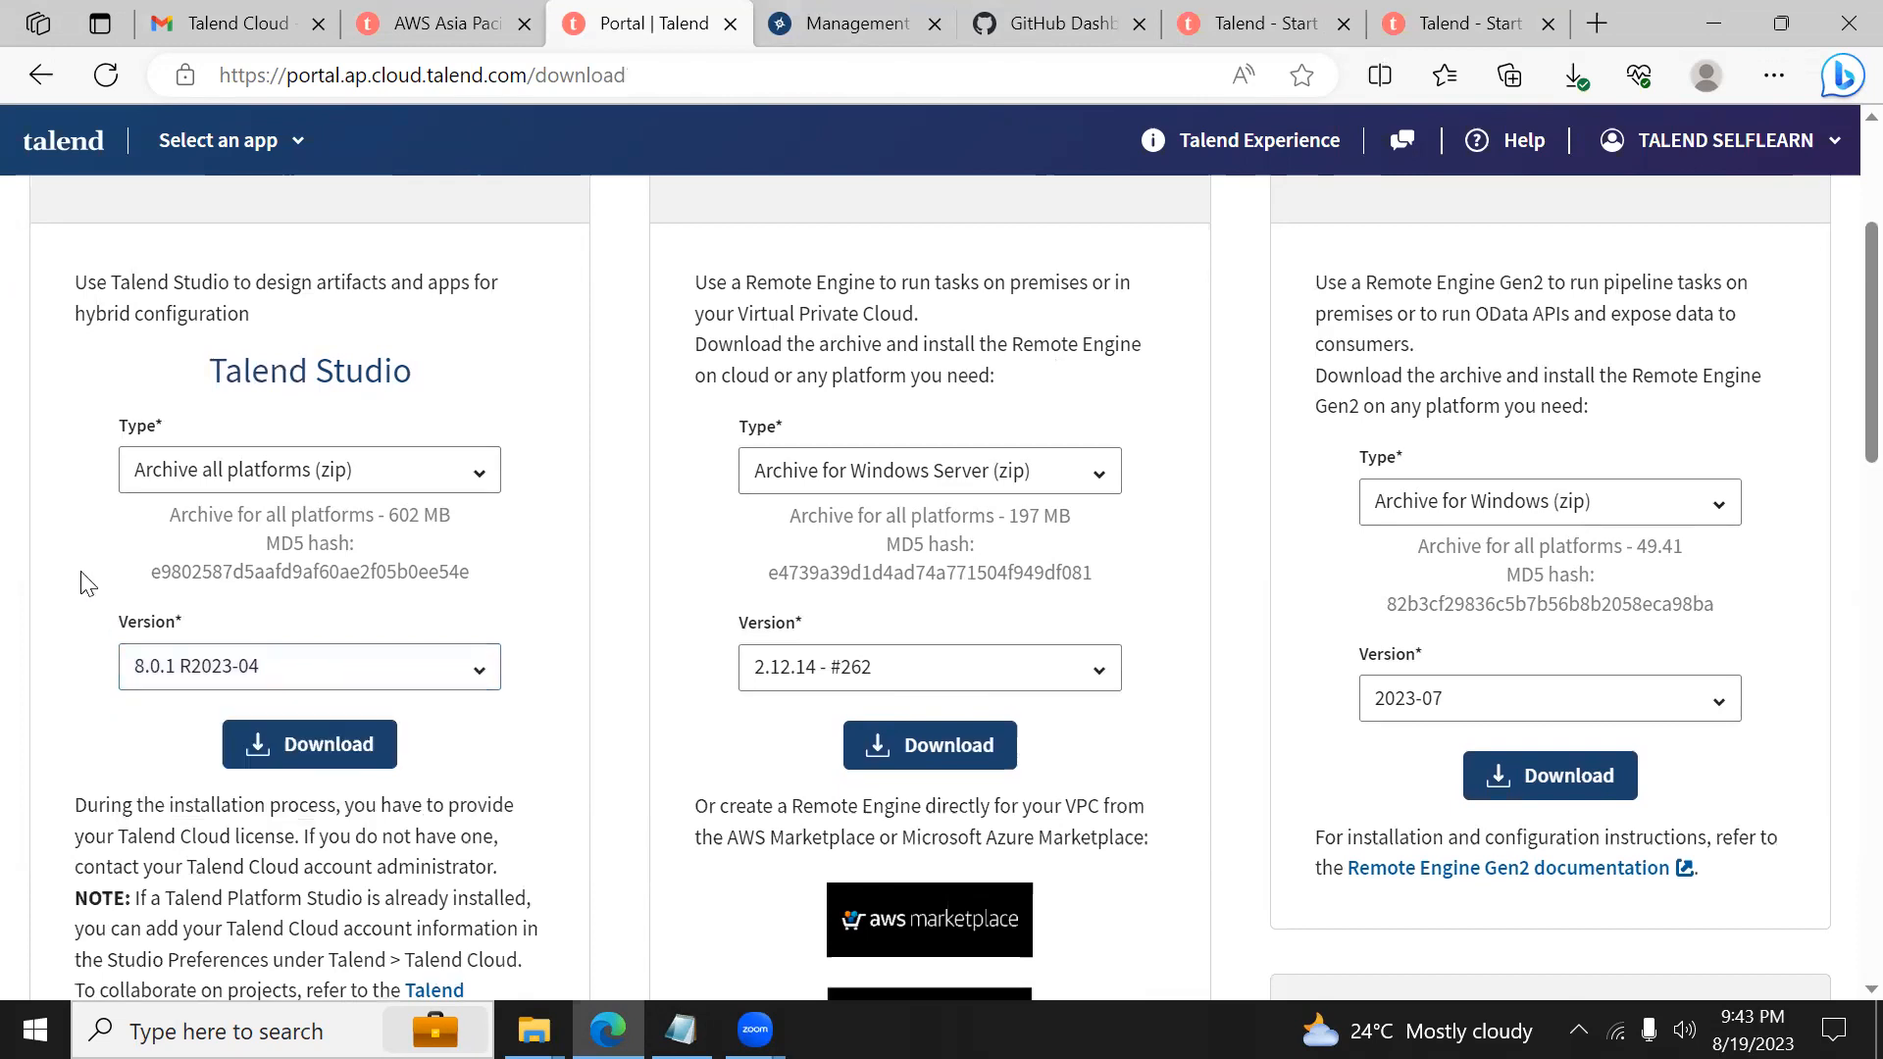
Step: Review the package types offered for Talend Studio and keep Archive all platforms (zip) selected
{"action": "left_click", "coordinate": [225, 473]}
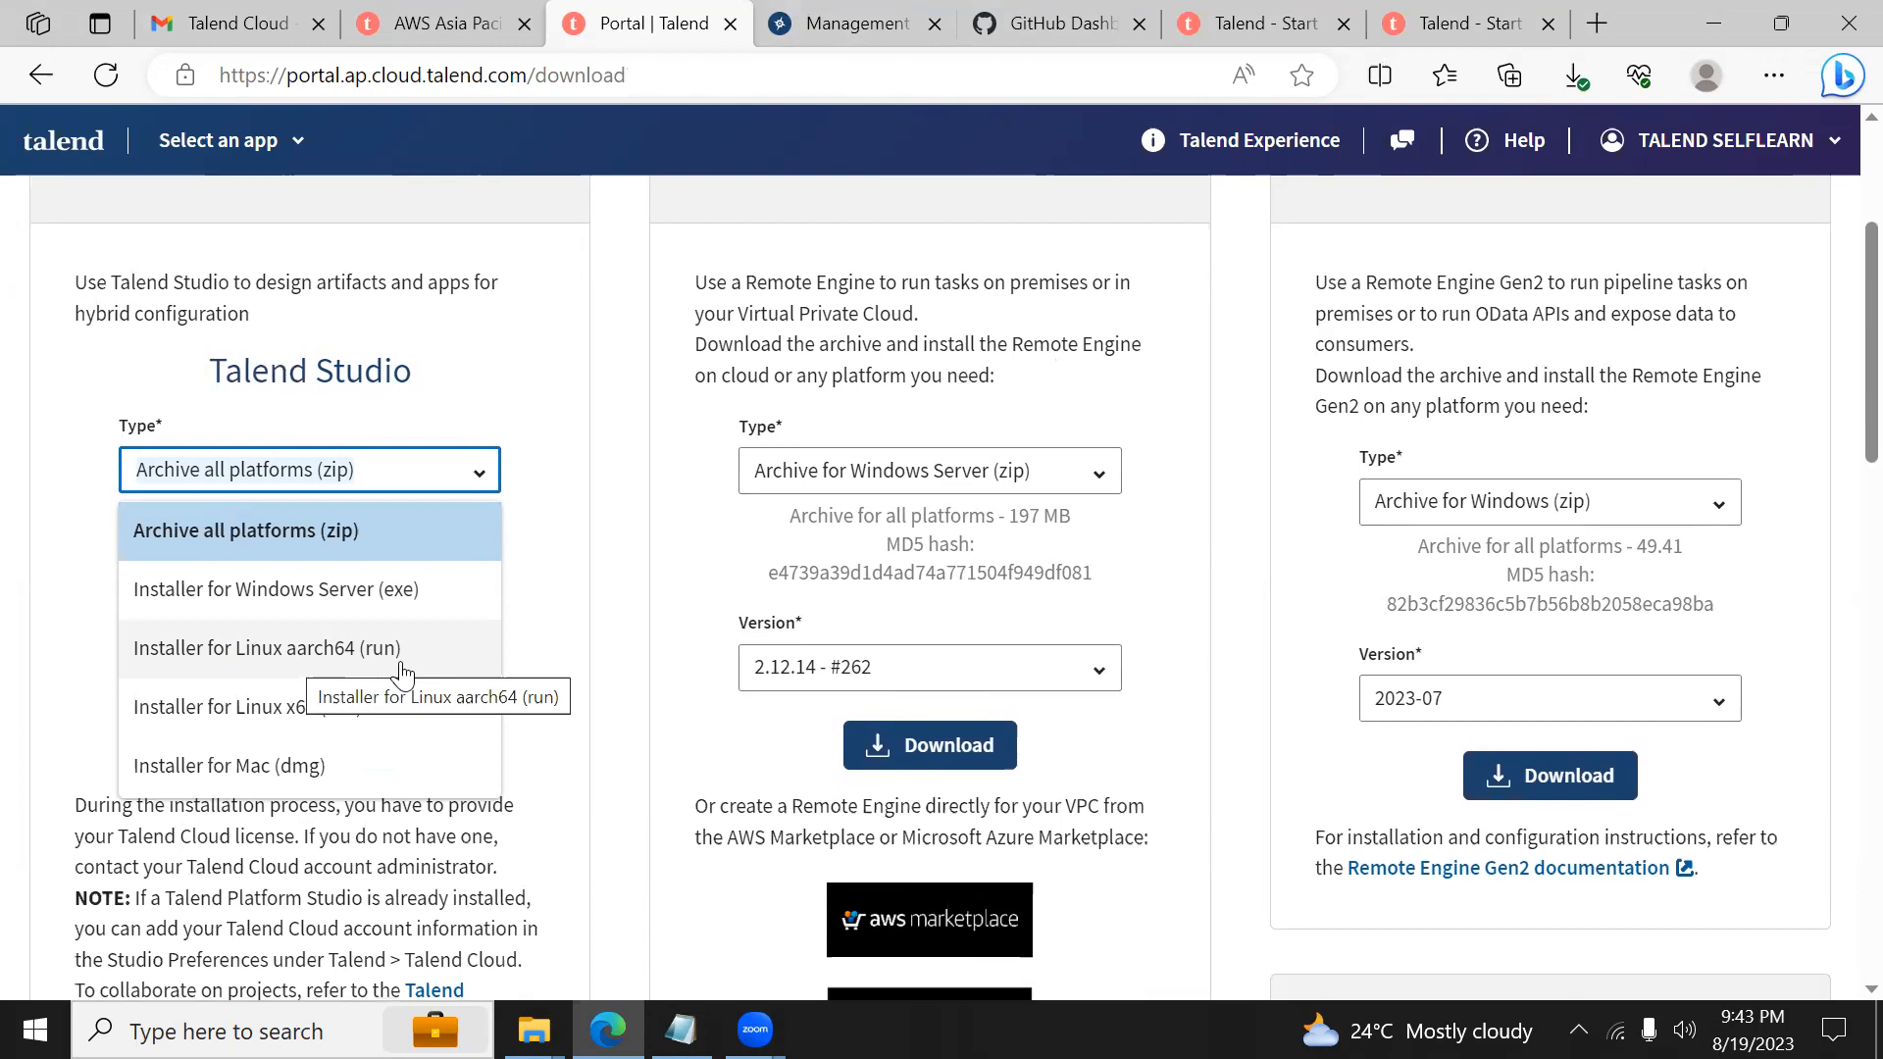
{"action": "left_click", "coordinate": [600, 511]}
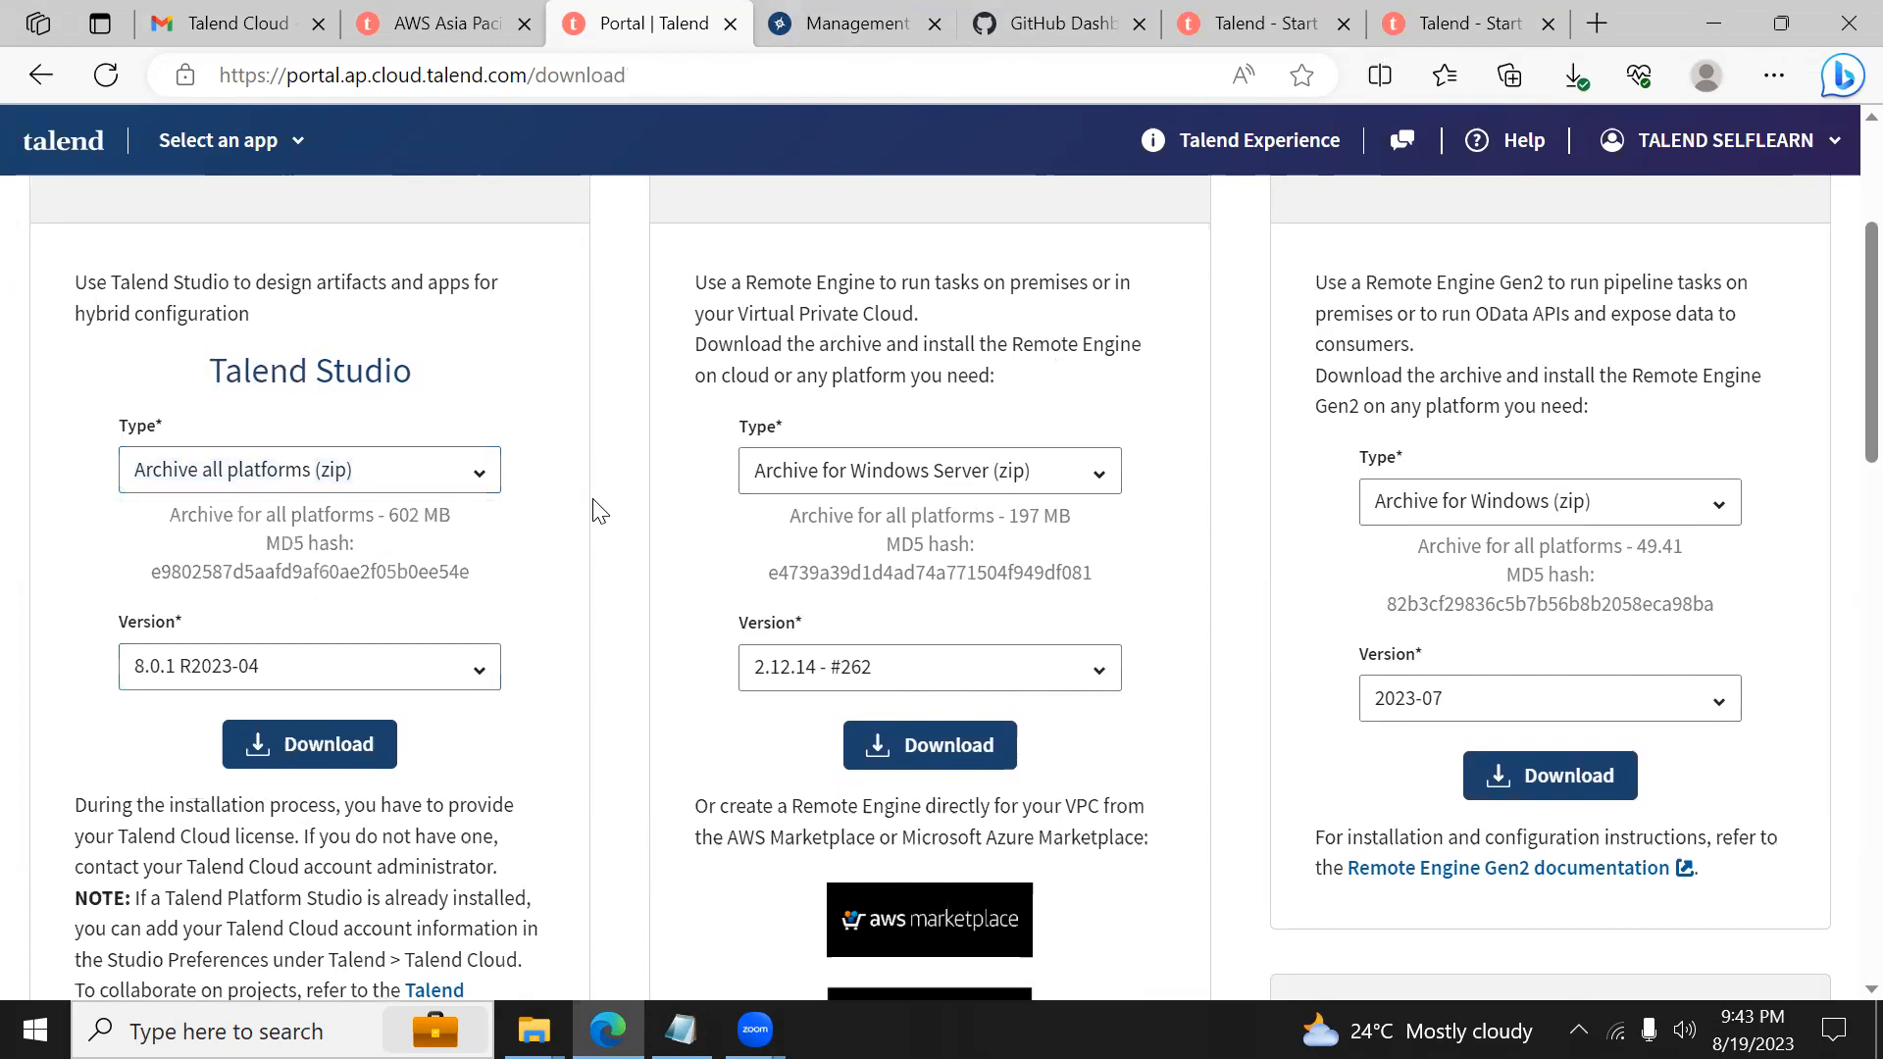
{"action": "left_click", "coordinate": [287, 490]}
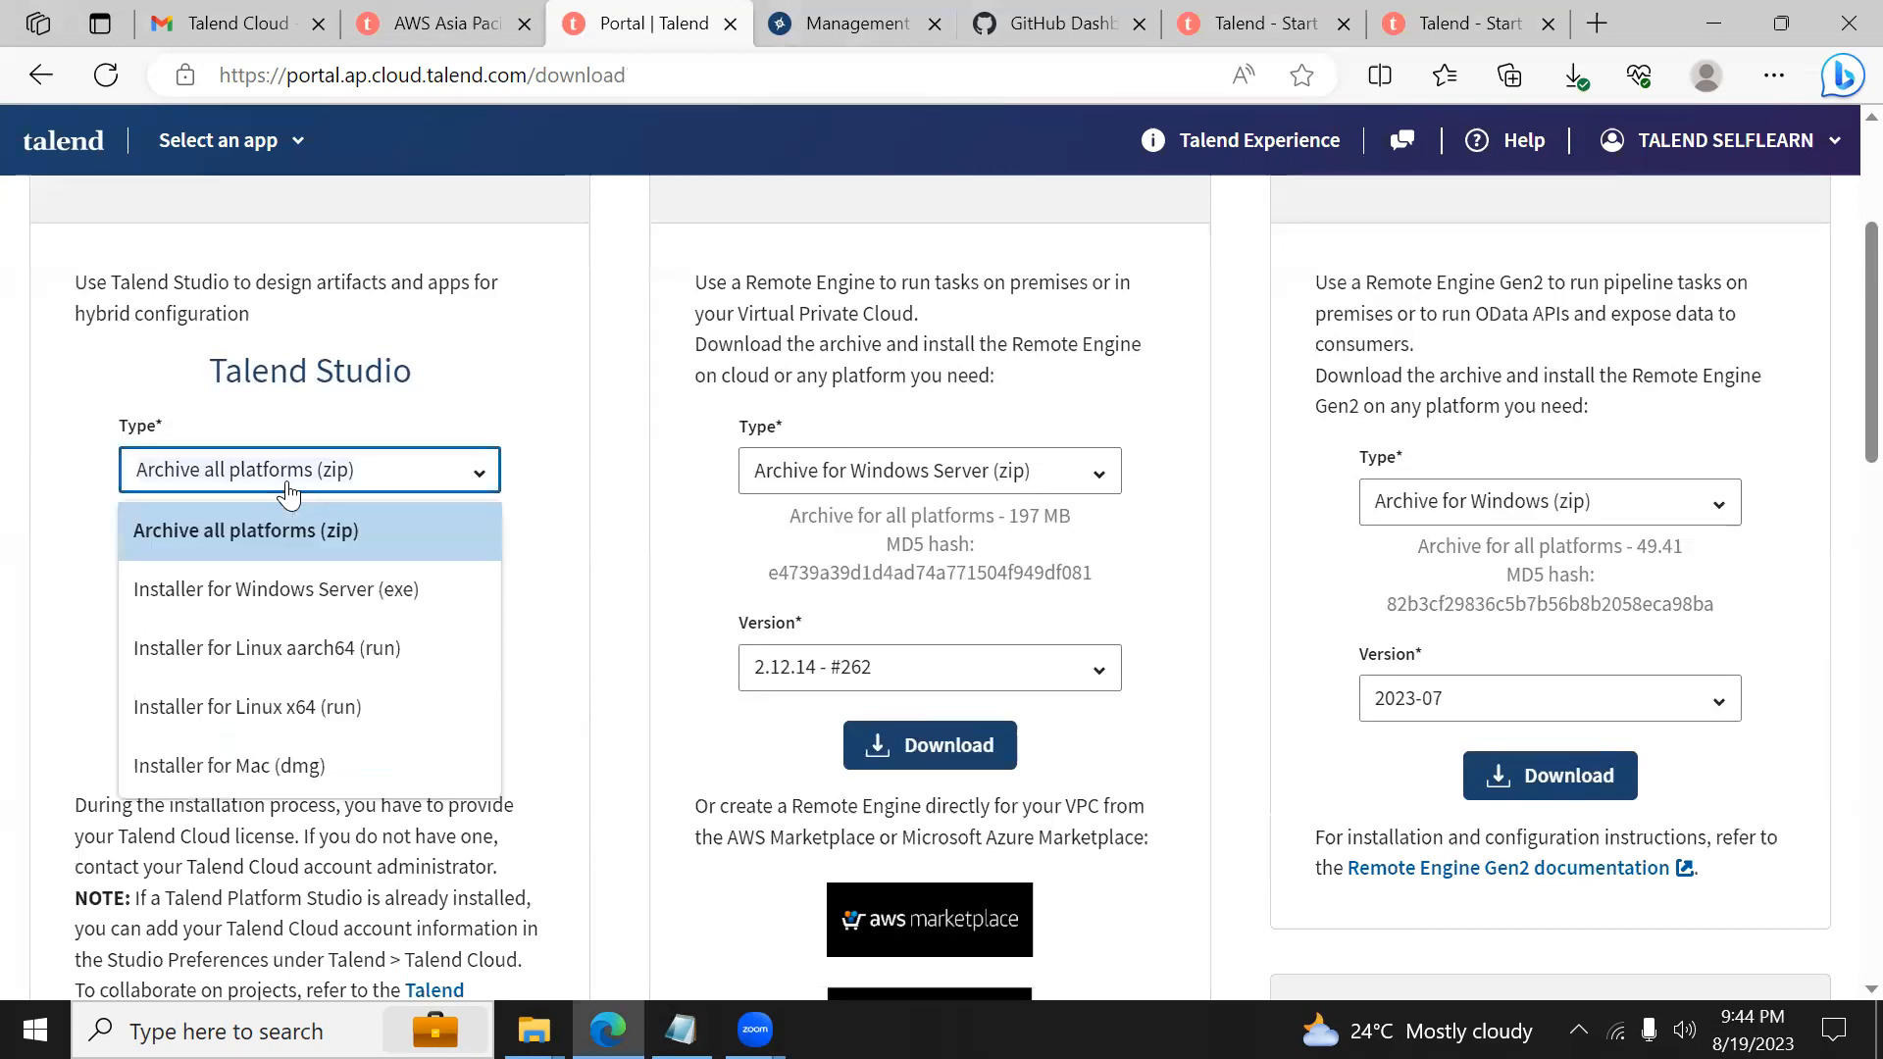
{"action": "left_click", "coordinate": [309, 652]}
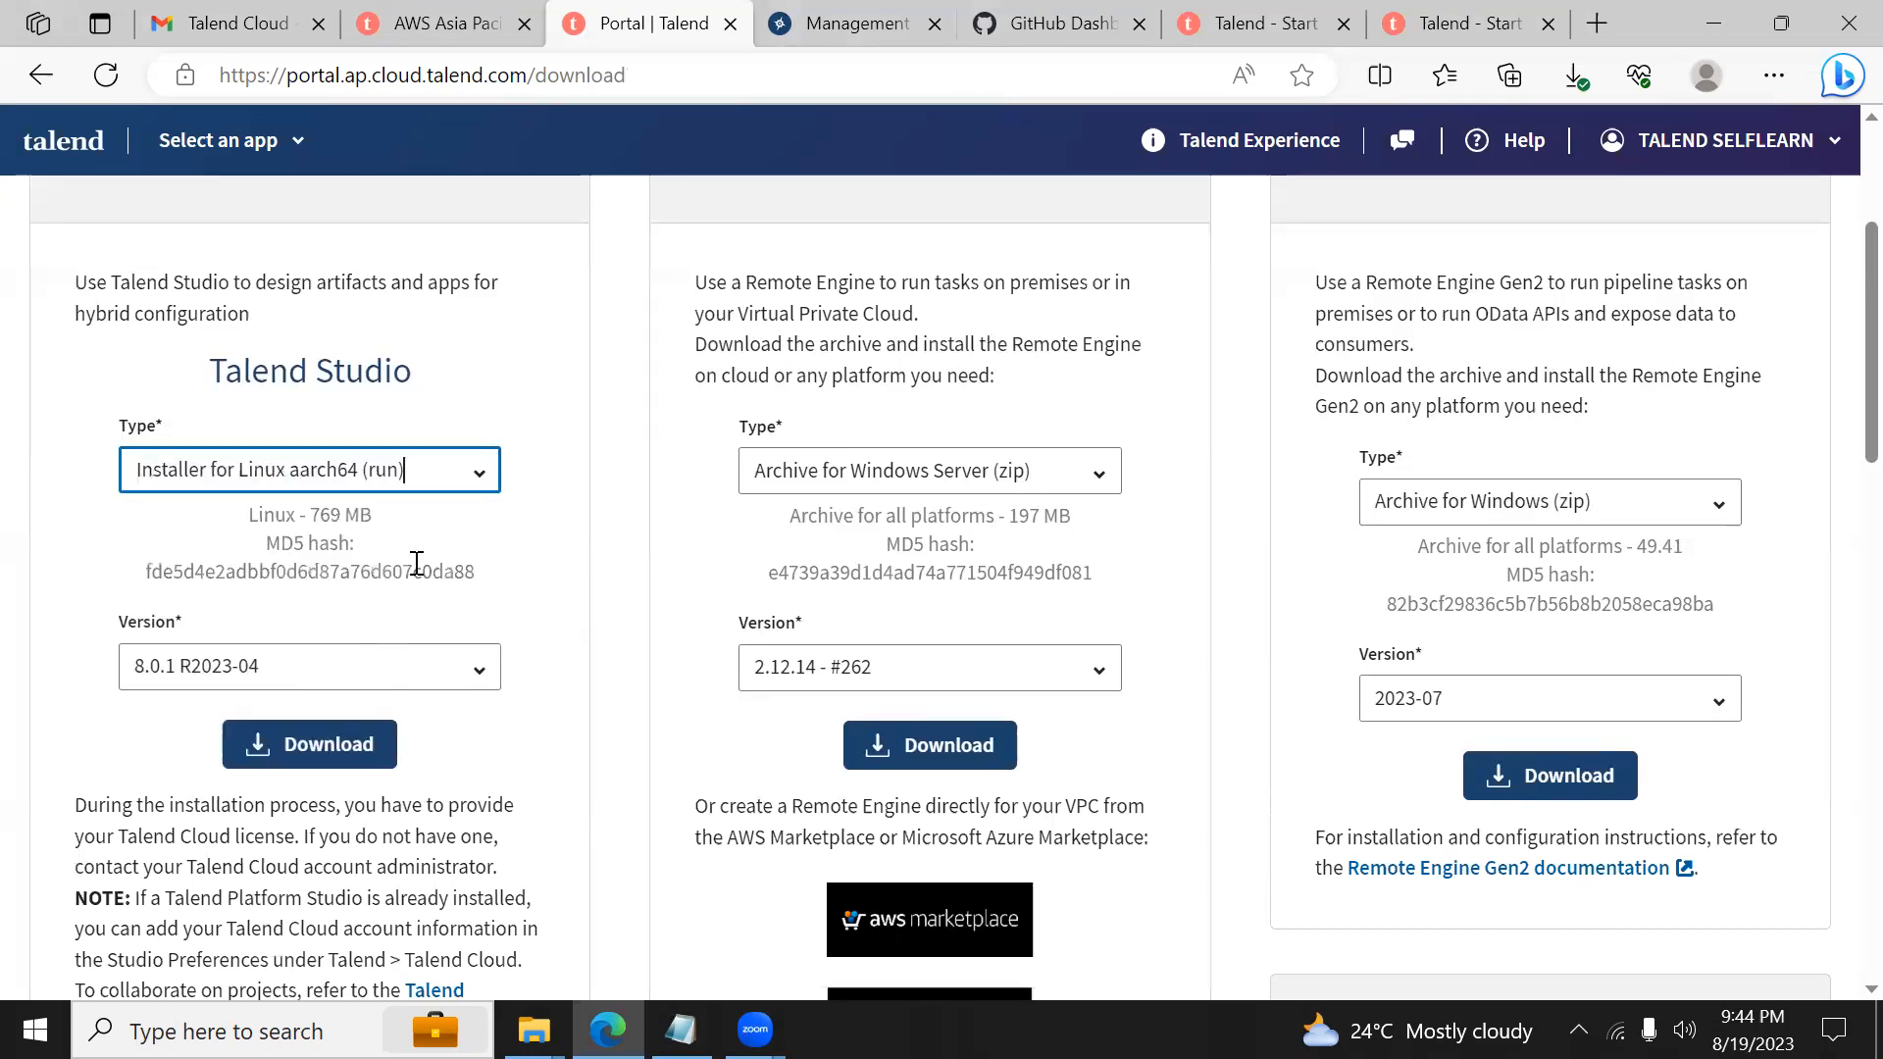
{"action": "left_click", "coordinate": [336, 473]}
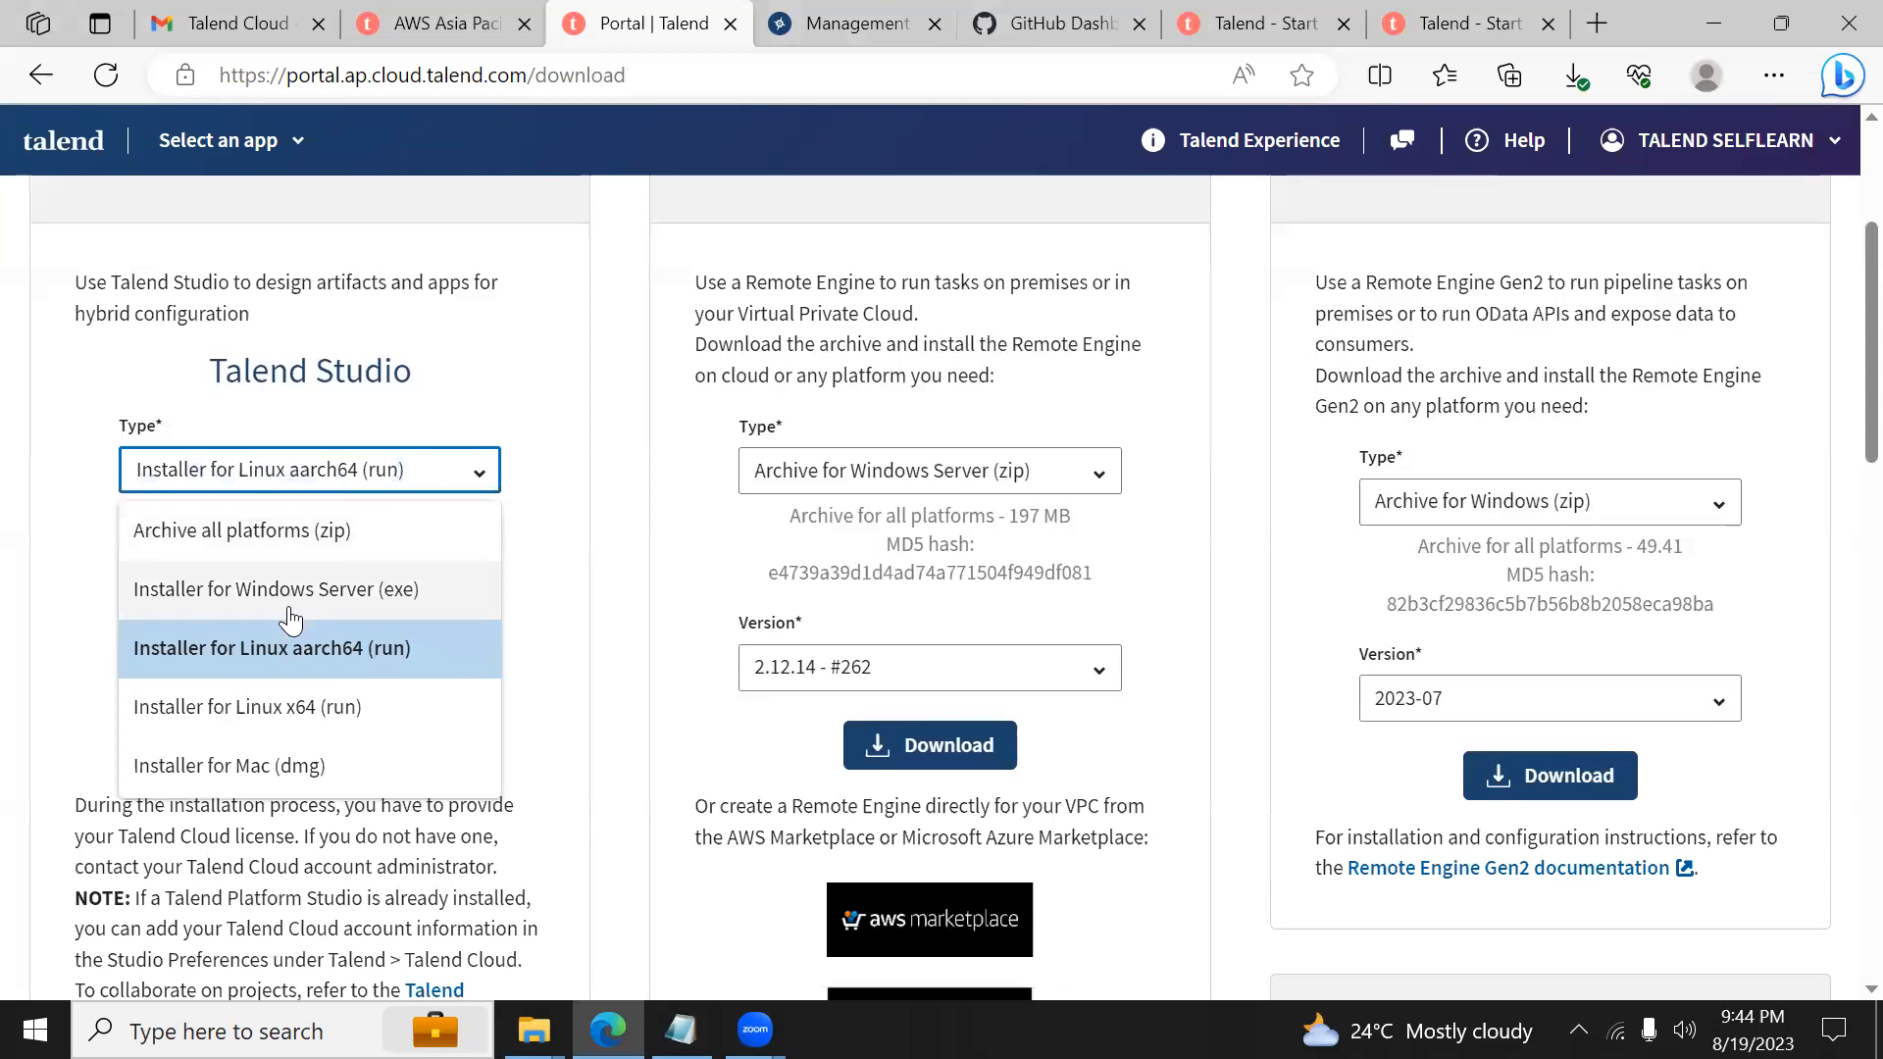
{"action": "left_click", "coordinate": [275, 541]}
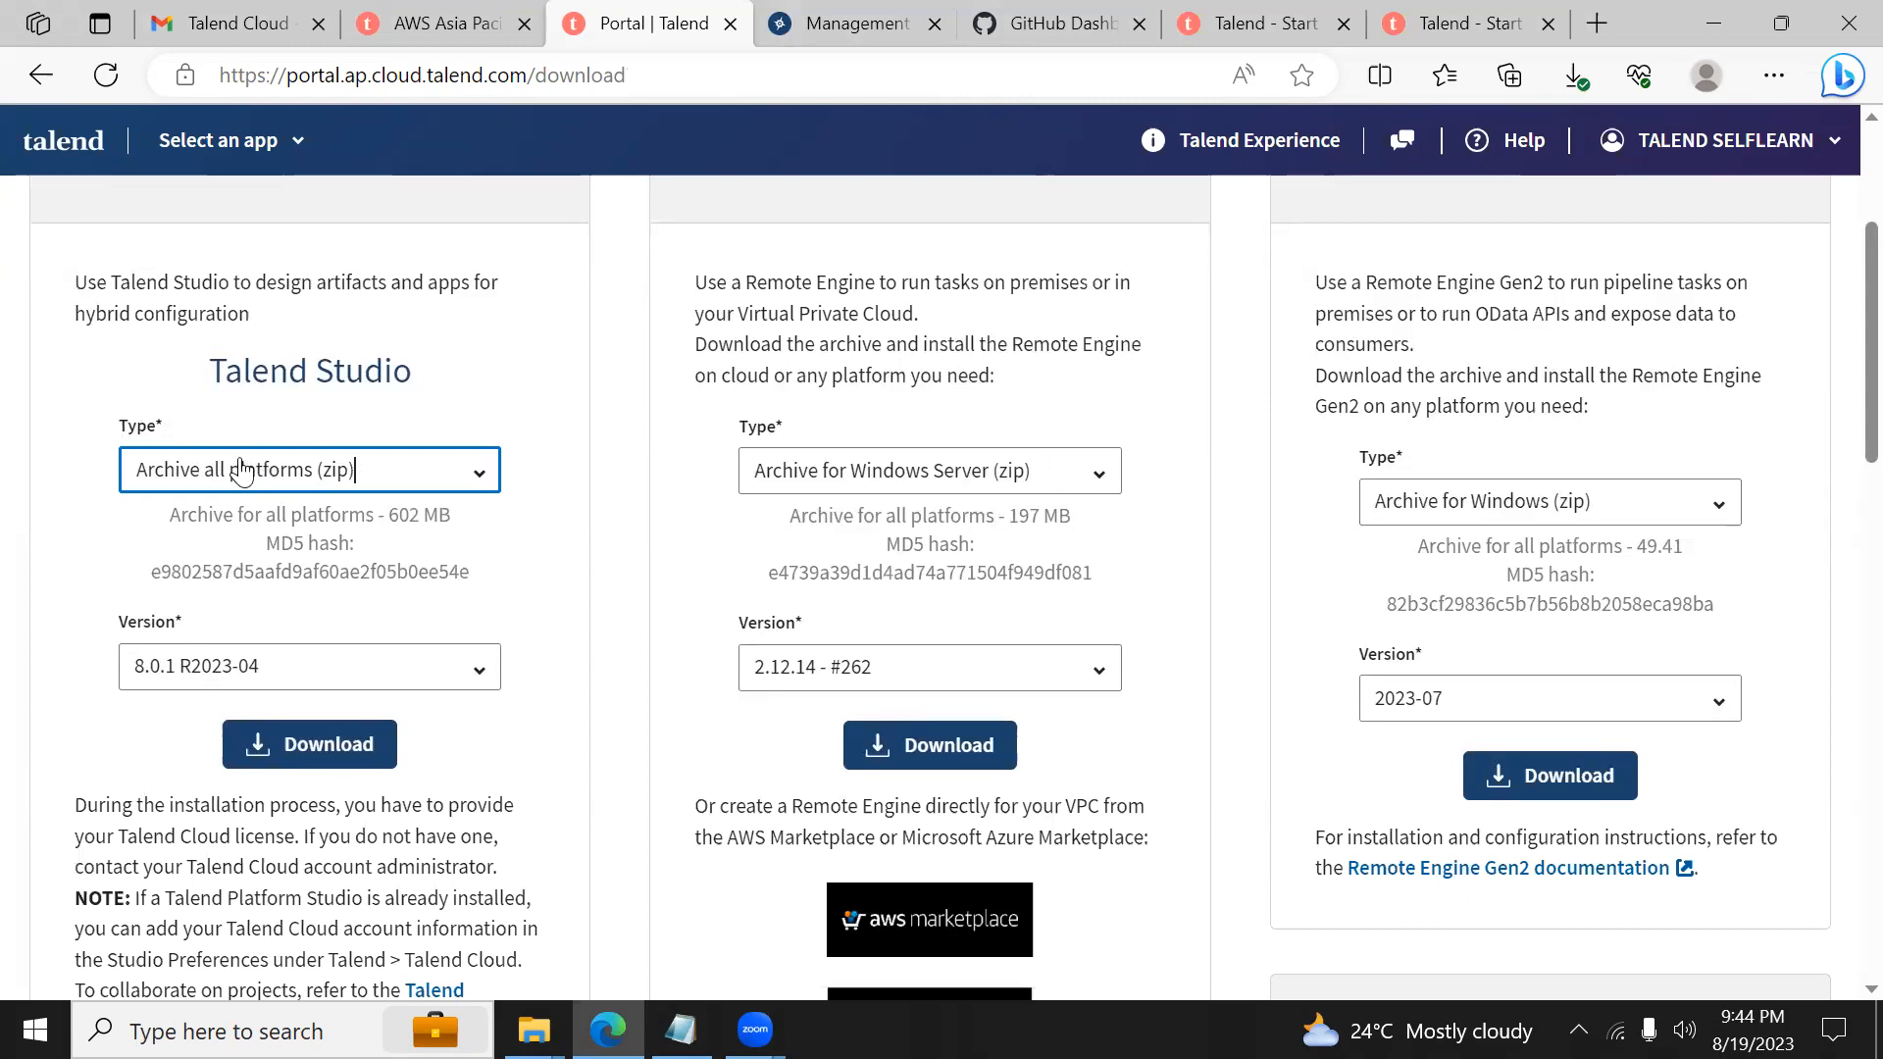
Step: Download the Talend Studio 8.0.1 R2023-04 archive and check the progress in the browser's download list
{"action": "left_click", "coordinate": [304, 747]}
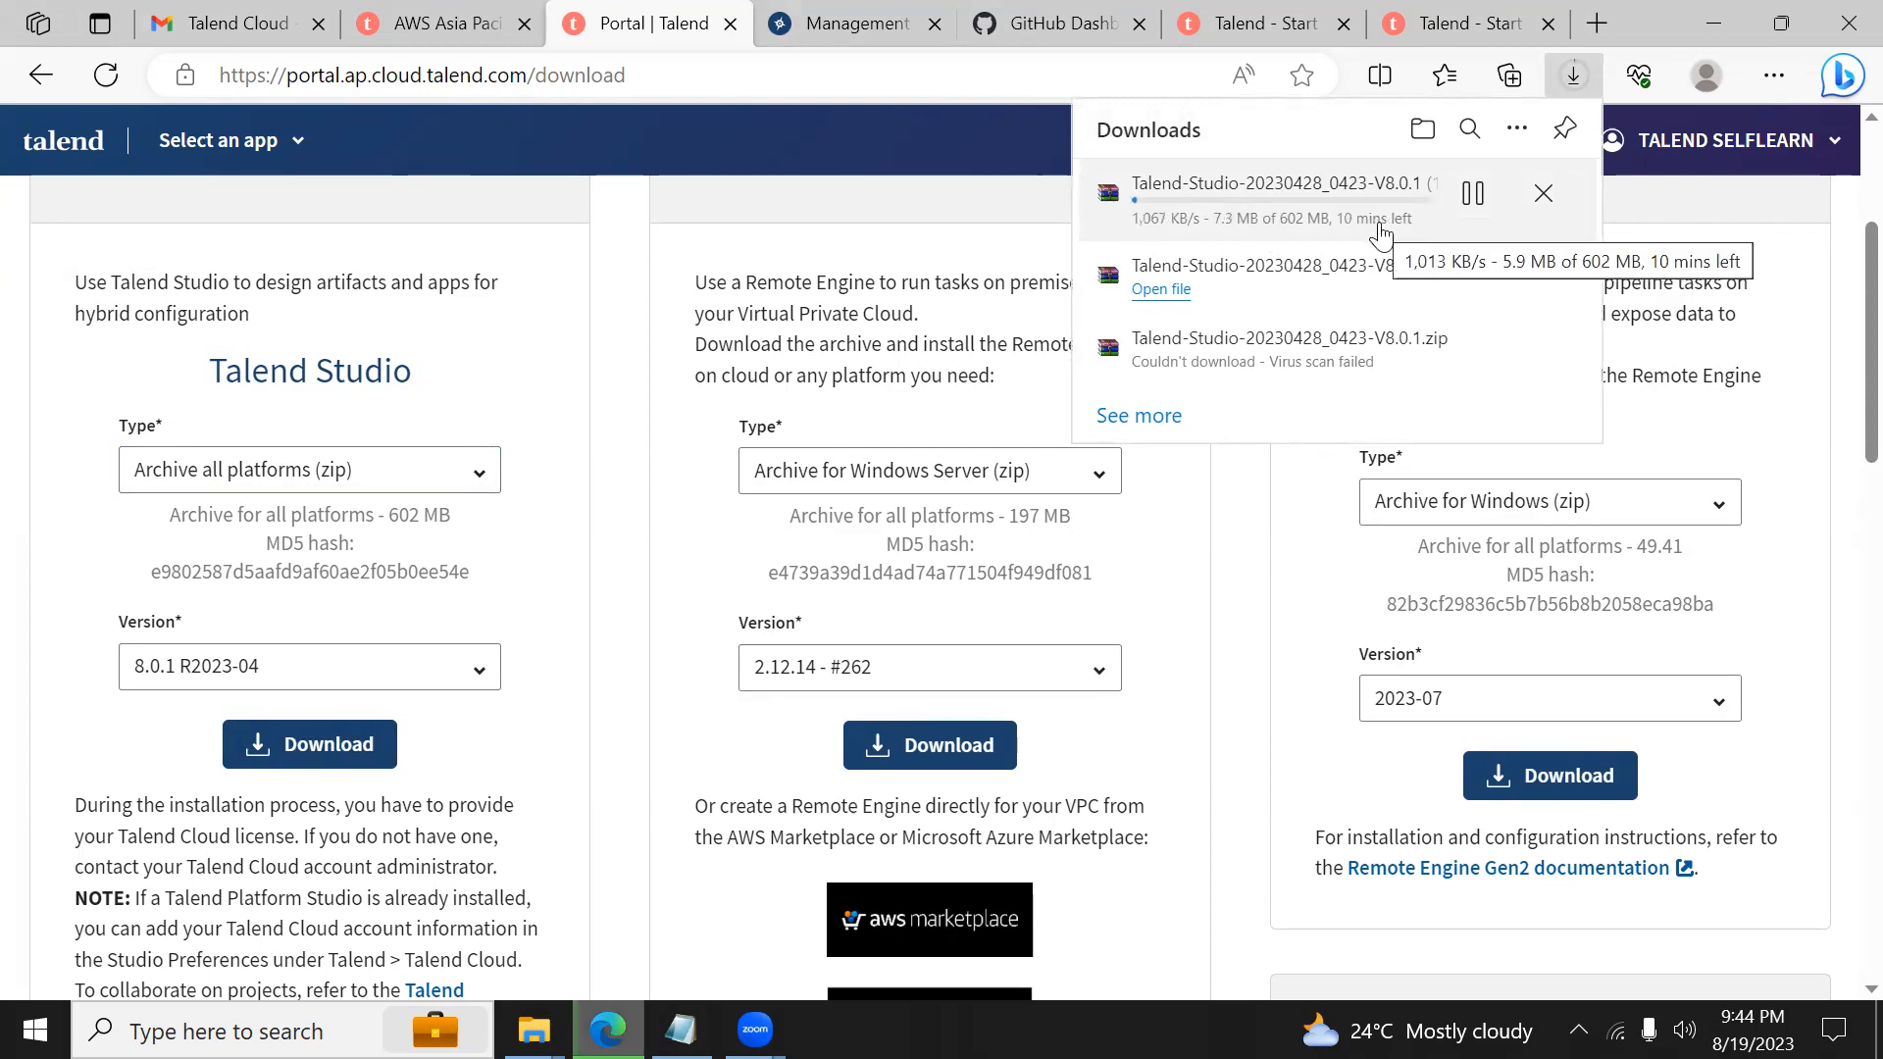
{"action": "left_click", "coordinate": [626, 288]}
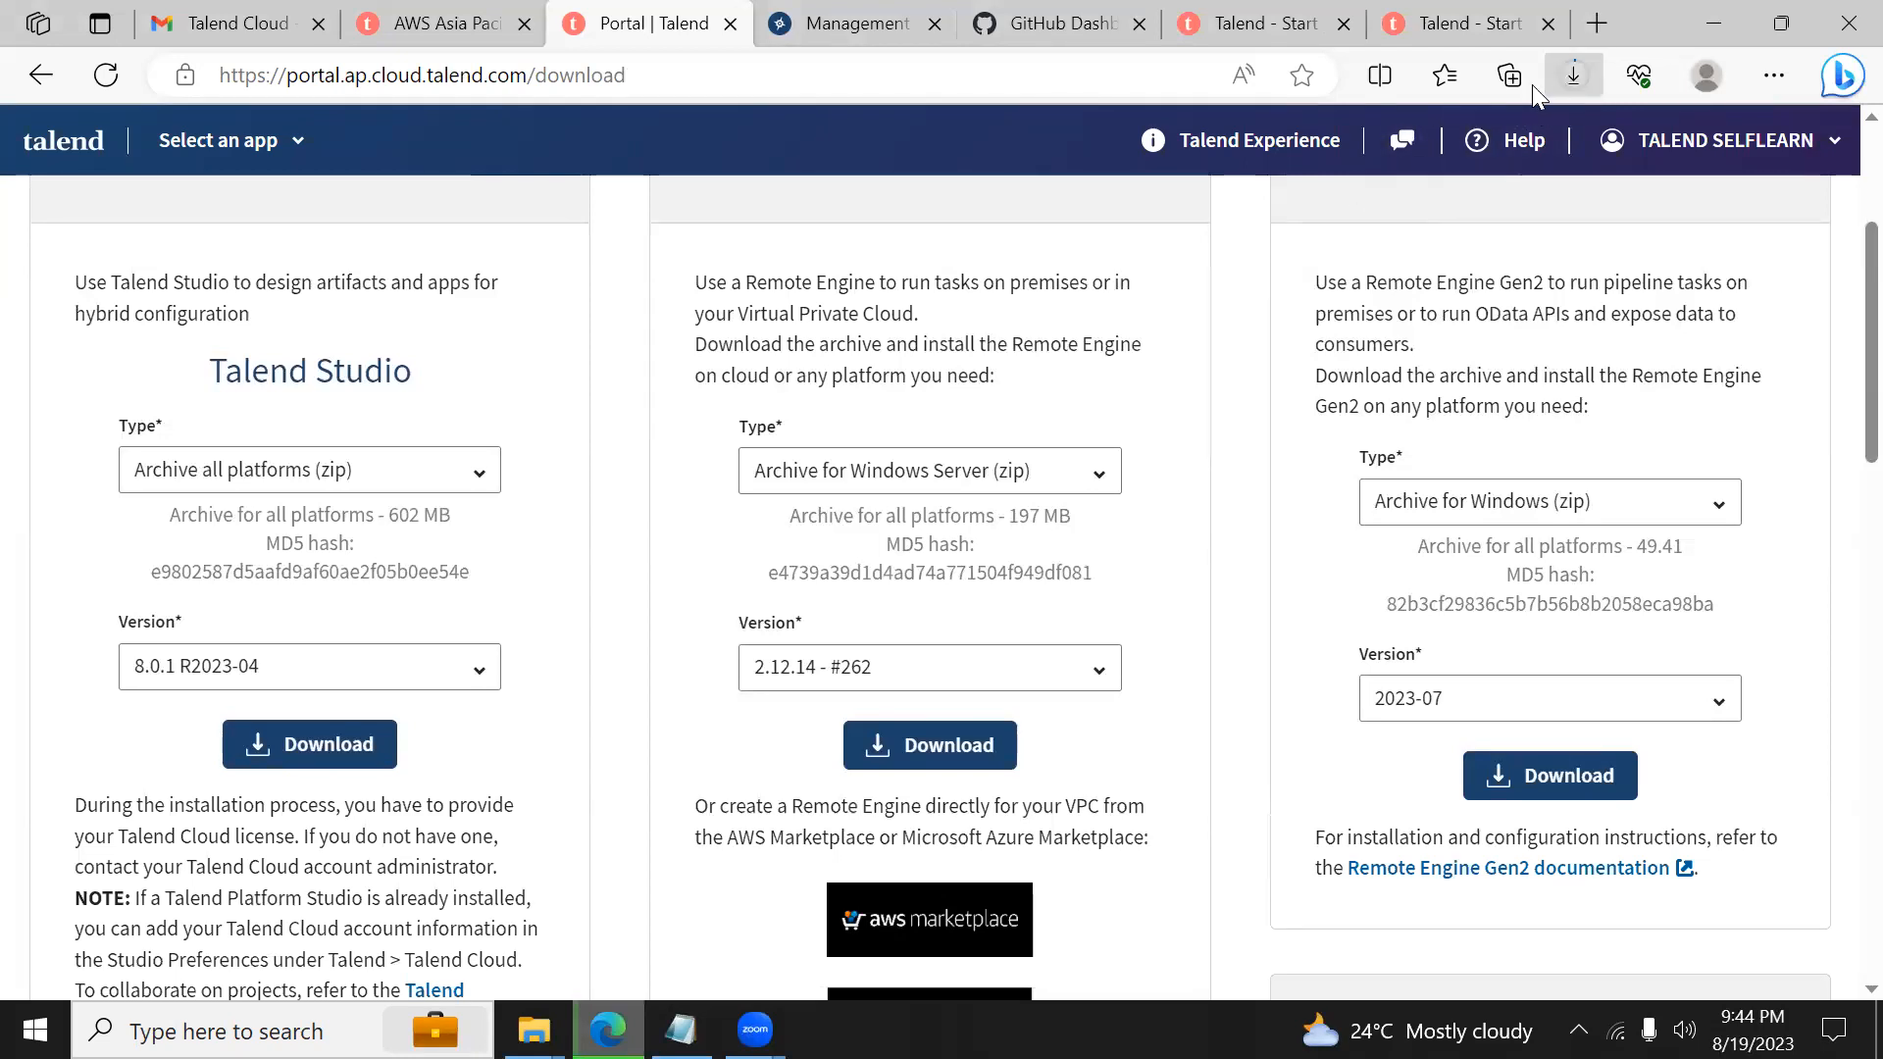
{"action": "left_click", "coordinate": [1573, 74]}
Step: Switch to File Explorer and open the T folder on New Volume (D:)
{"action": "left_click", "coordinate": [534, 1030]}
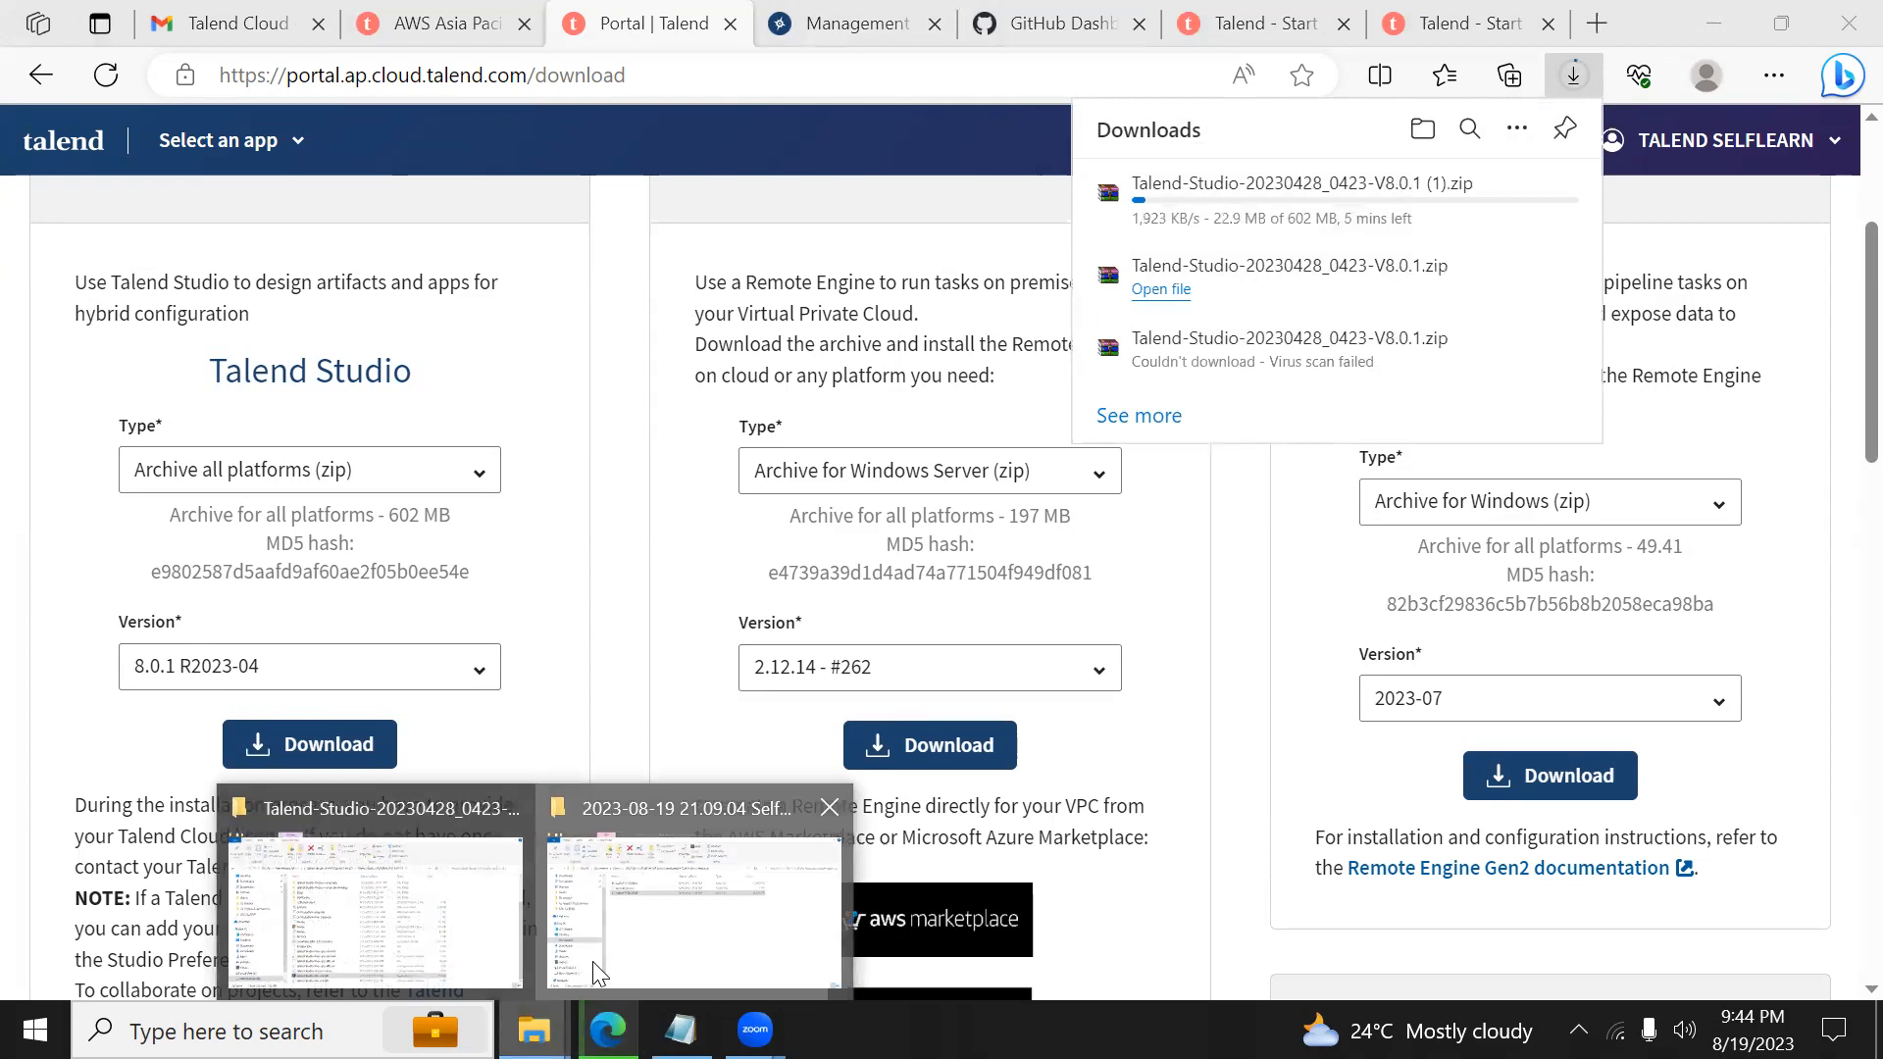
{"action": "left_click", "coordinate": [592, 961]}
{"action": "left_click", "coordinate": [138, 581]}
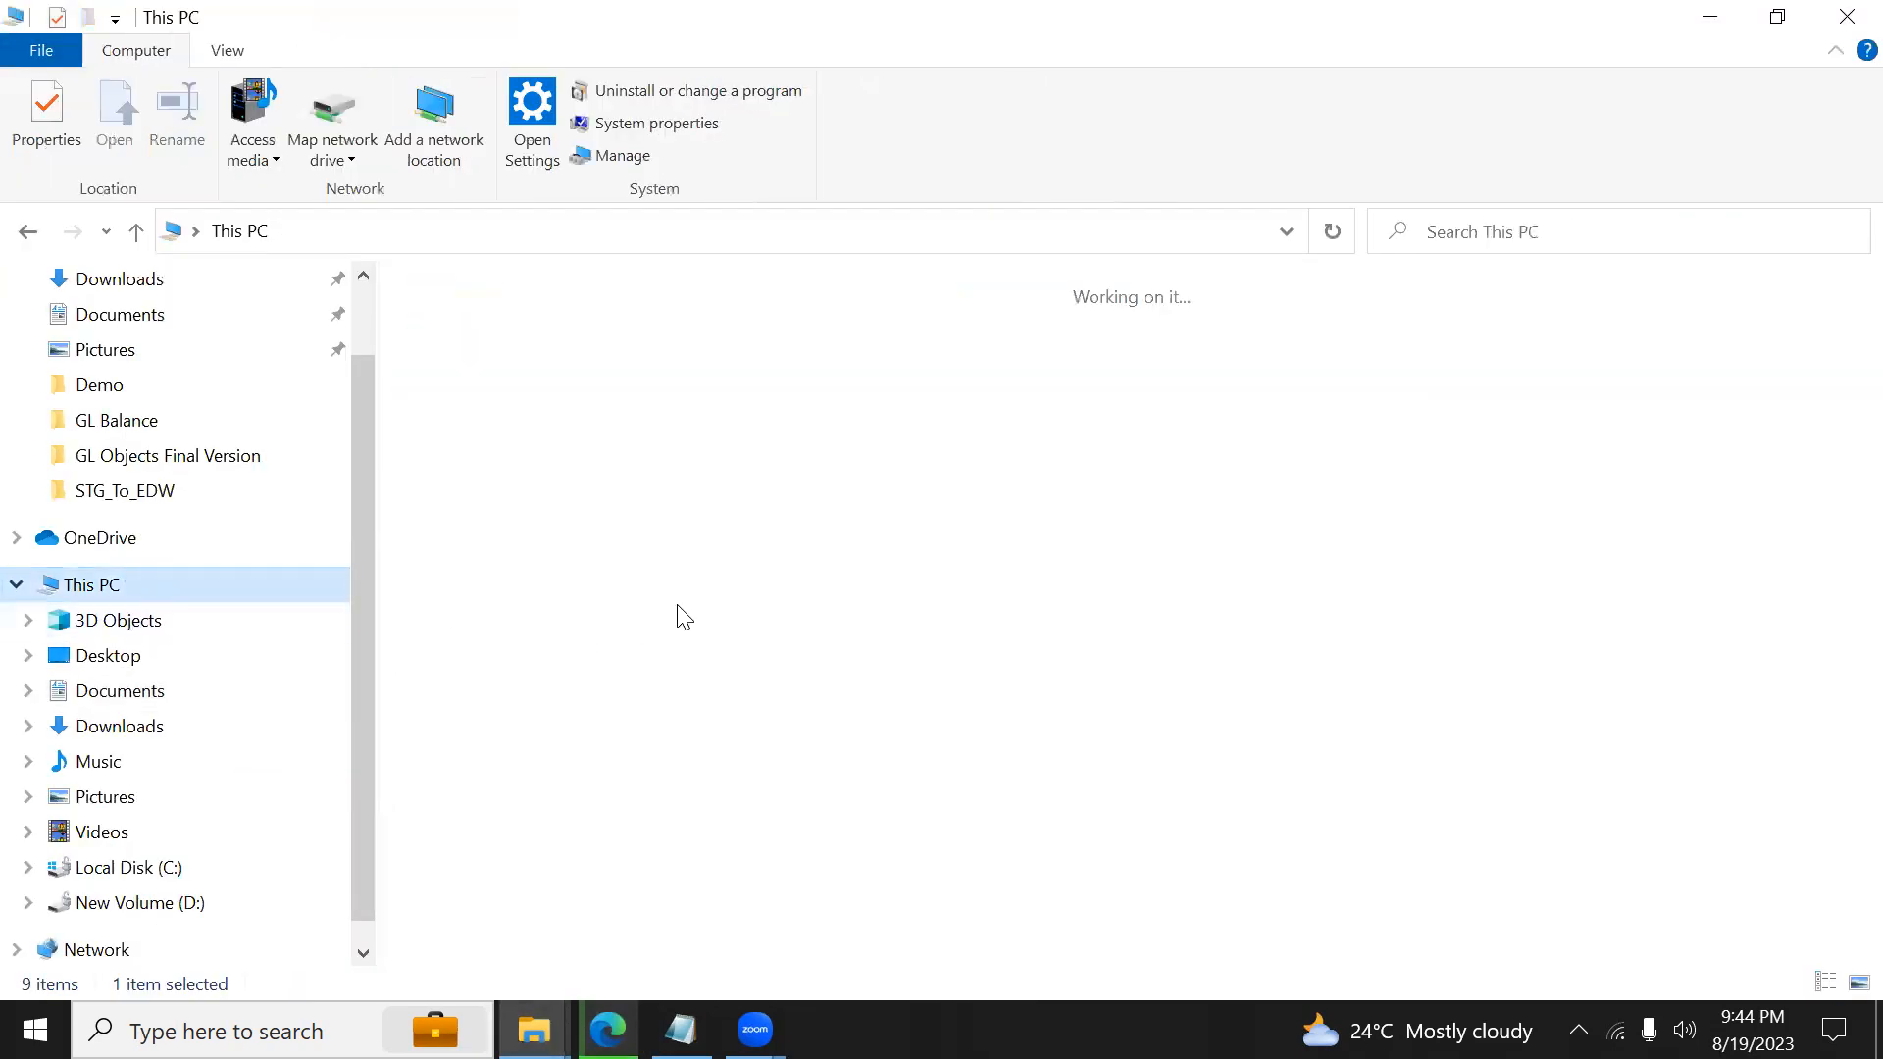
{"action": "left_click", "coordinate": [934, 608]}
{"action": "double_click", "coordinate": [932, 610]}
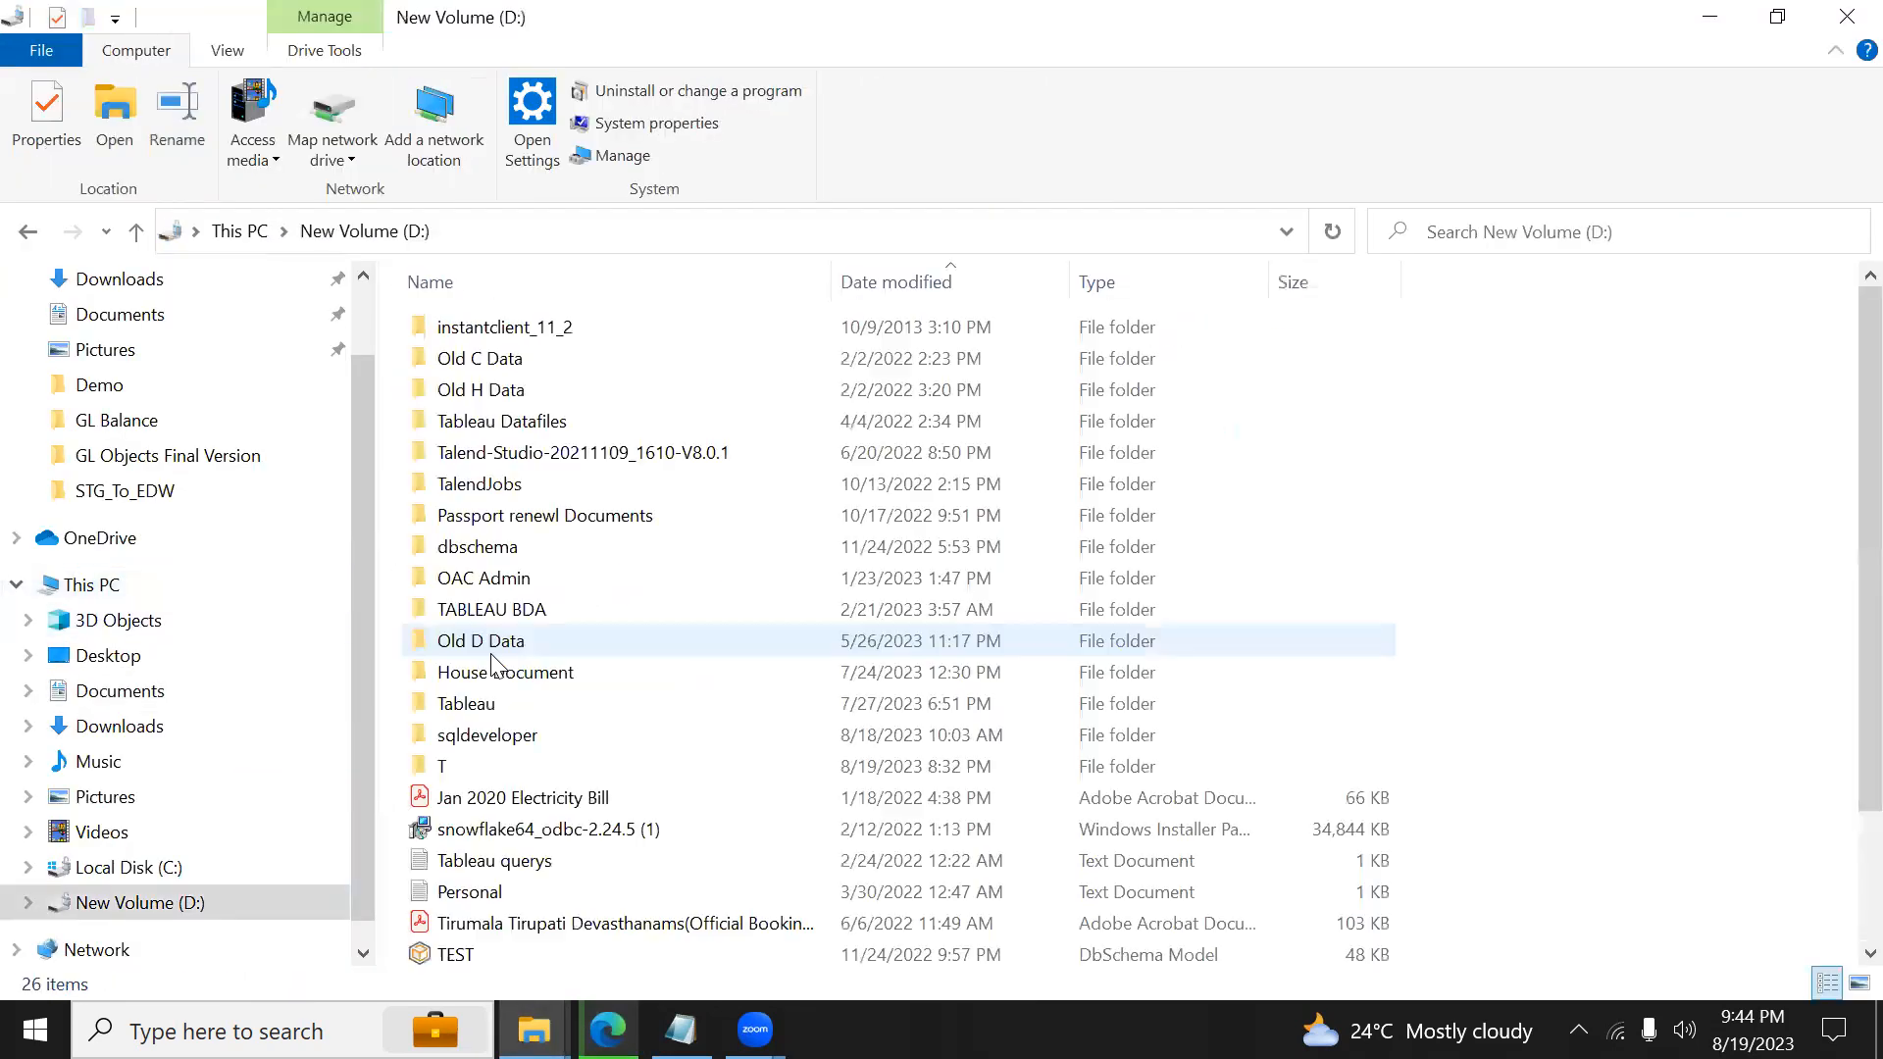
{"action": "left_click", "coordinate": [484, 768]}
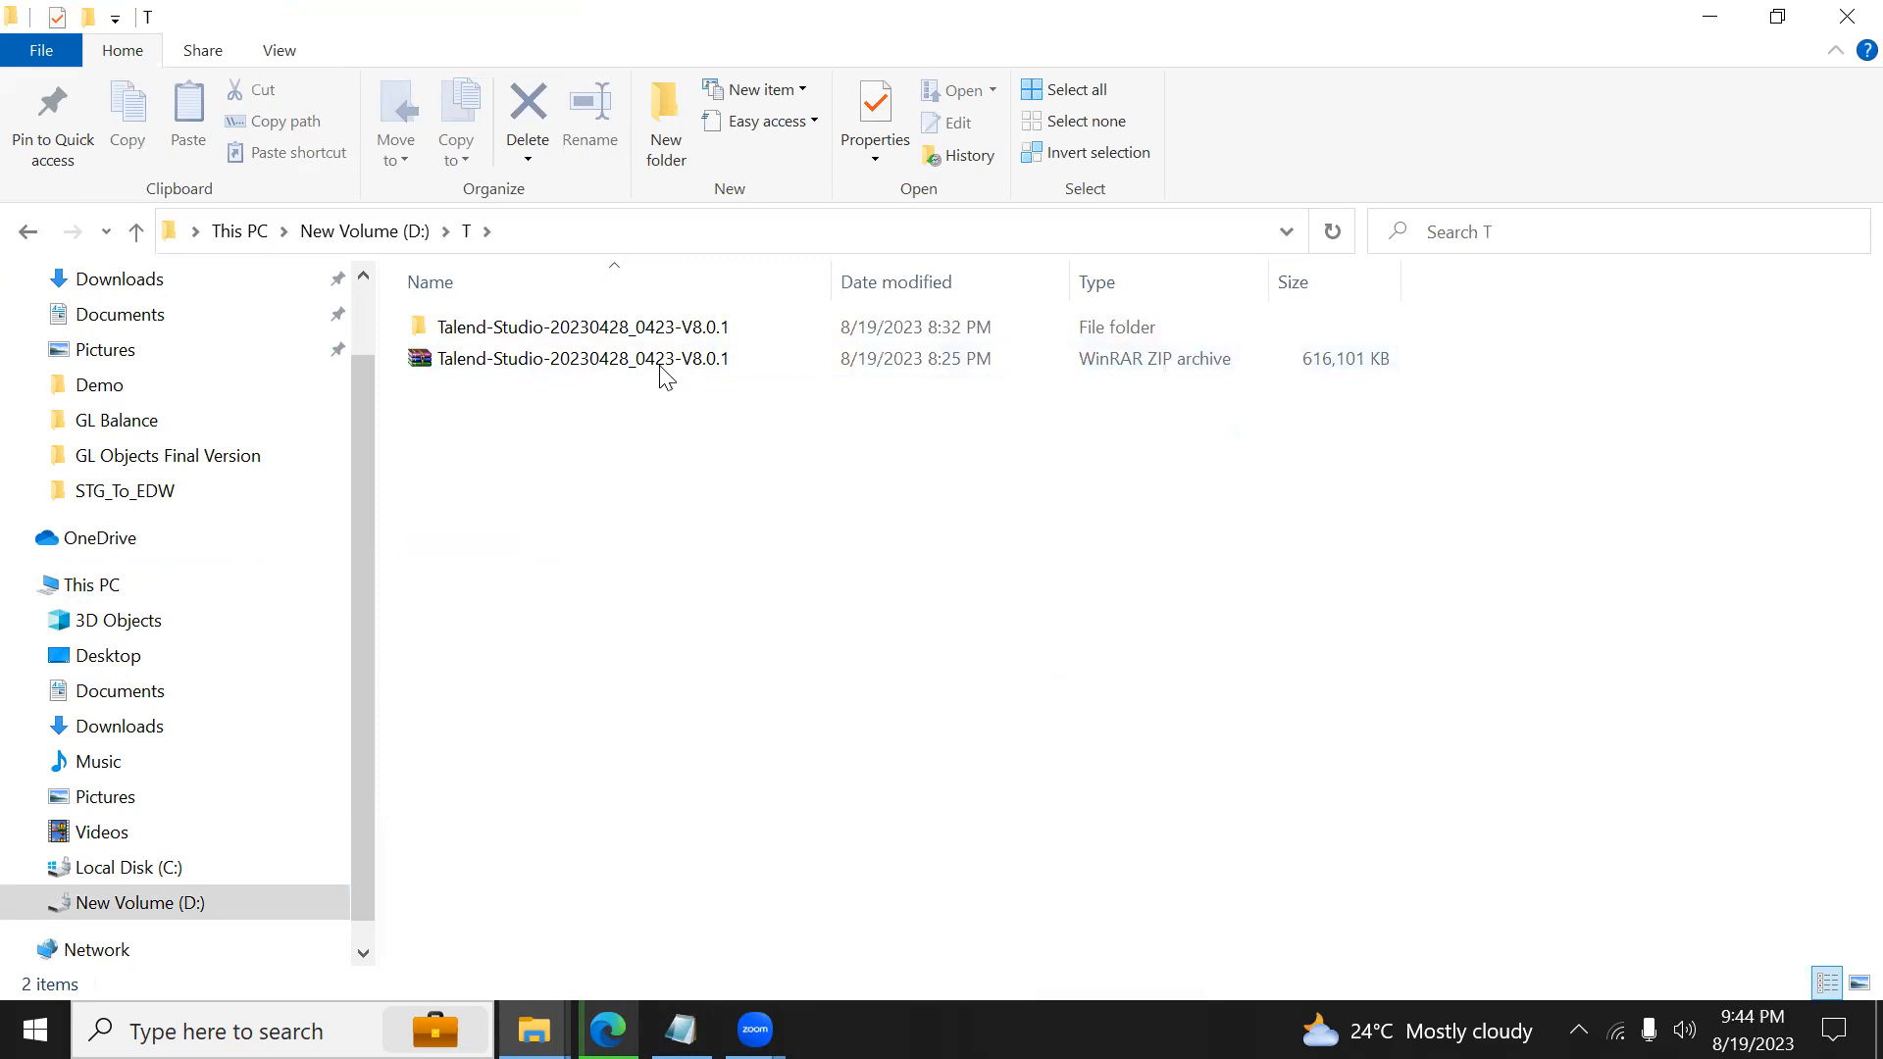
{"action": "double_click", "coordinate": [491, 363]}
{"action": "right_click", "coordinate": [498, 373]}
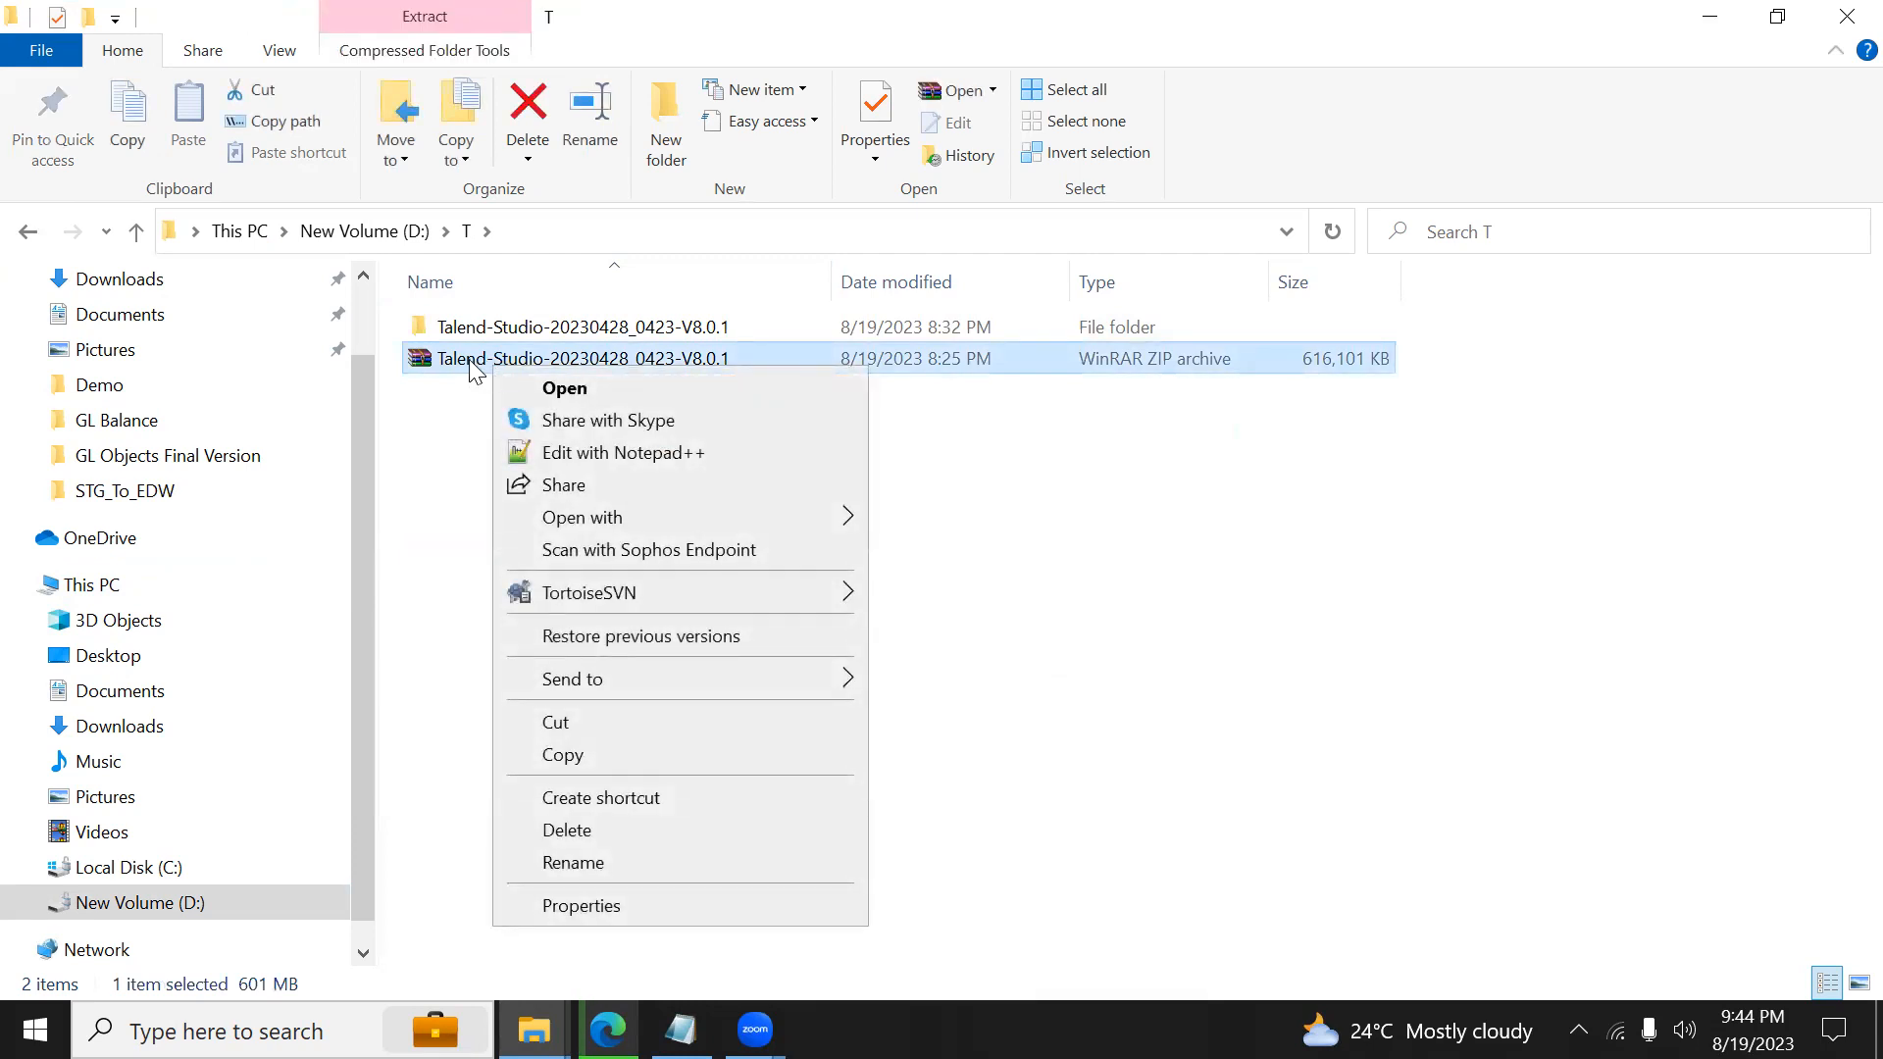
{"action": "left_click", "coordinate": [403, 470]}
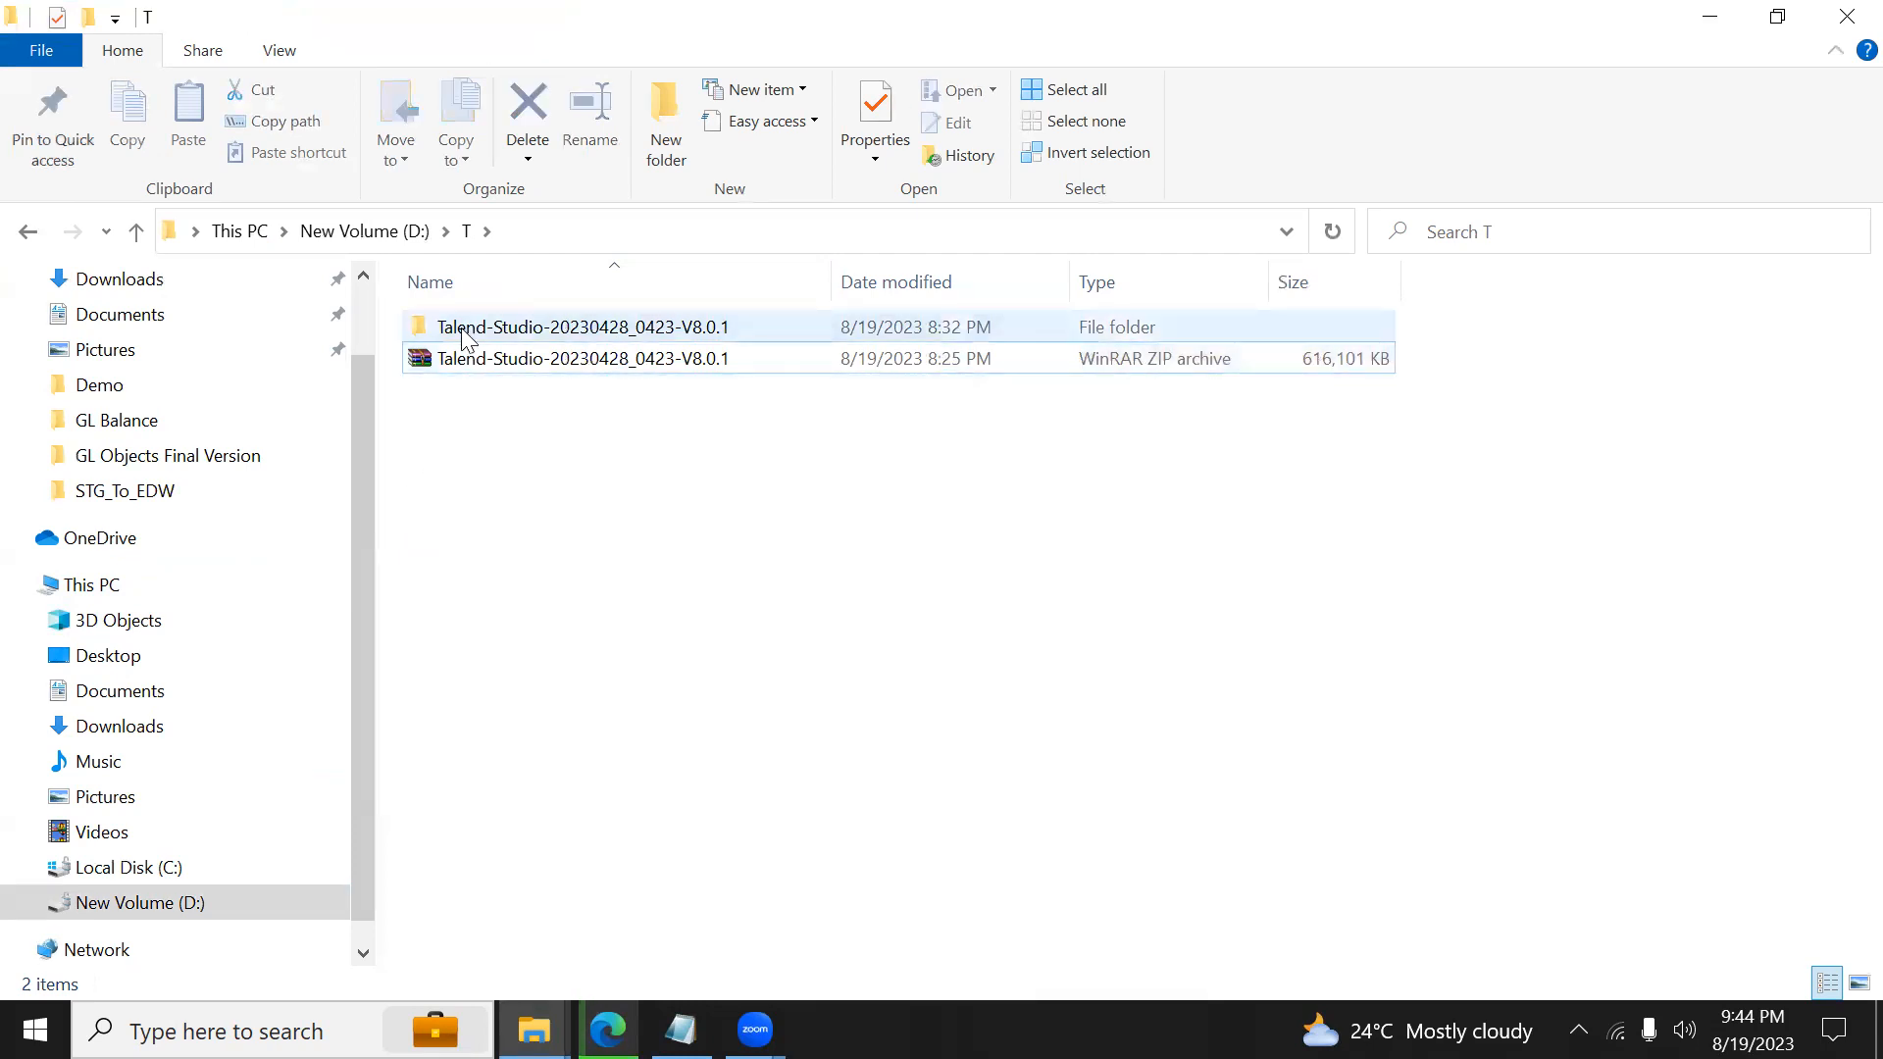
{"action": "left_click", "coordinate": [477, 369]}
{"action": "left_click", "coordinate": [467, 334]}
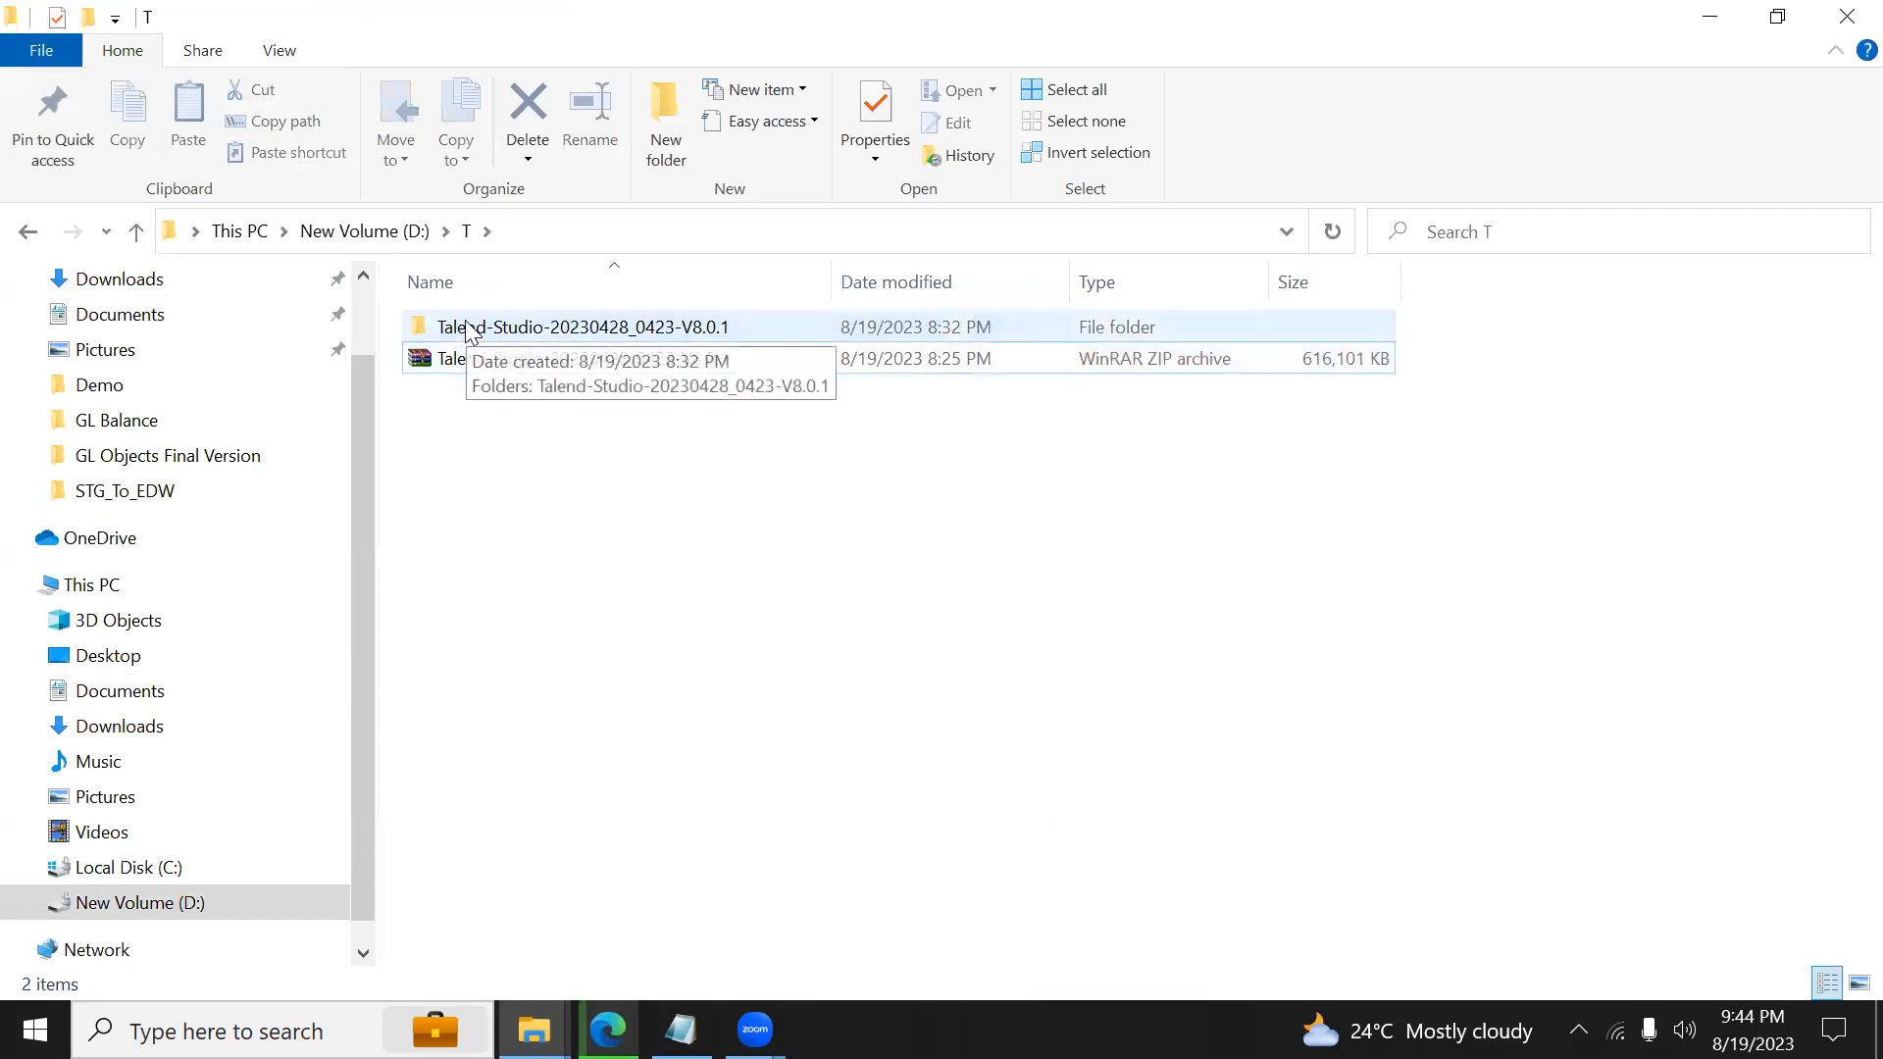
Step: Launch the Talend-Studio-win-x86_64 application from the nested Talend-Studio-20230428_0423-V8.0.1 folder and switch its sign-in
{"action": "double_click", "coordinate": [546, 334]}
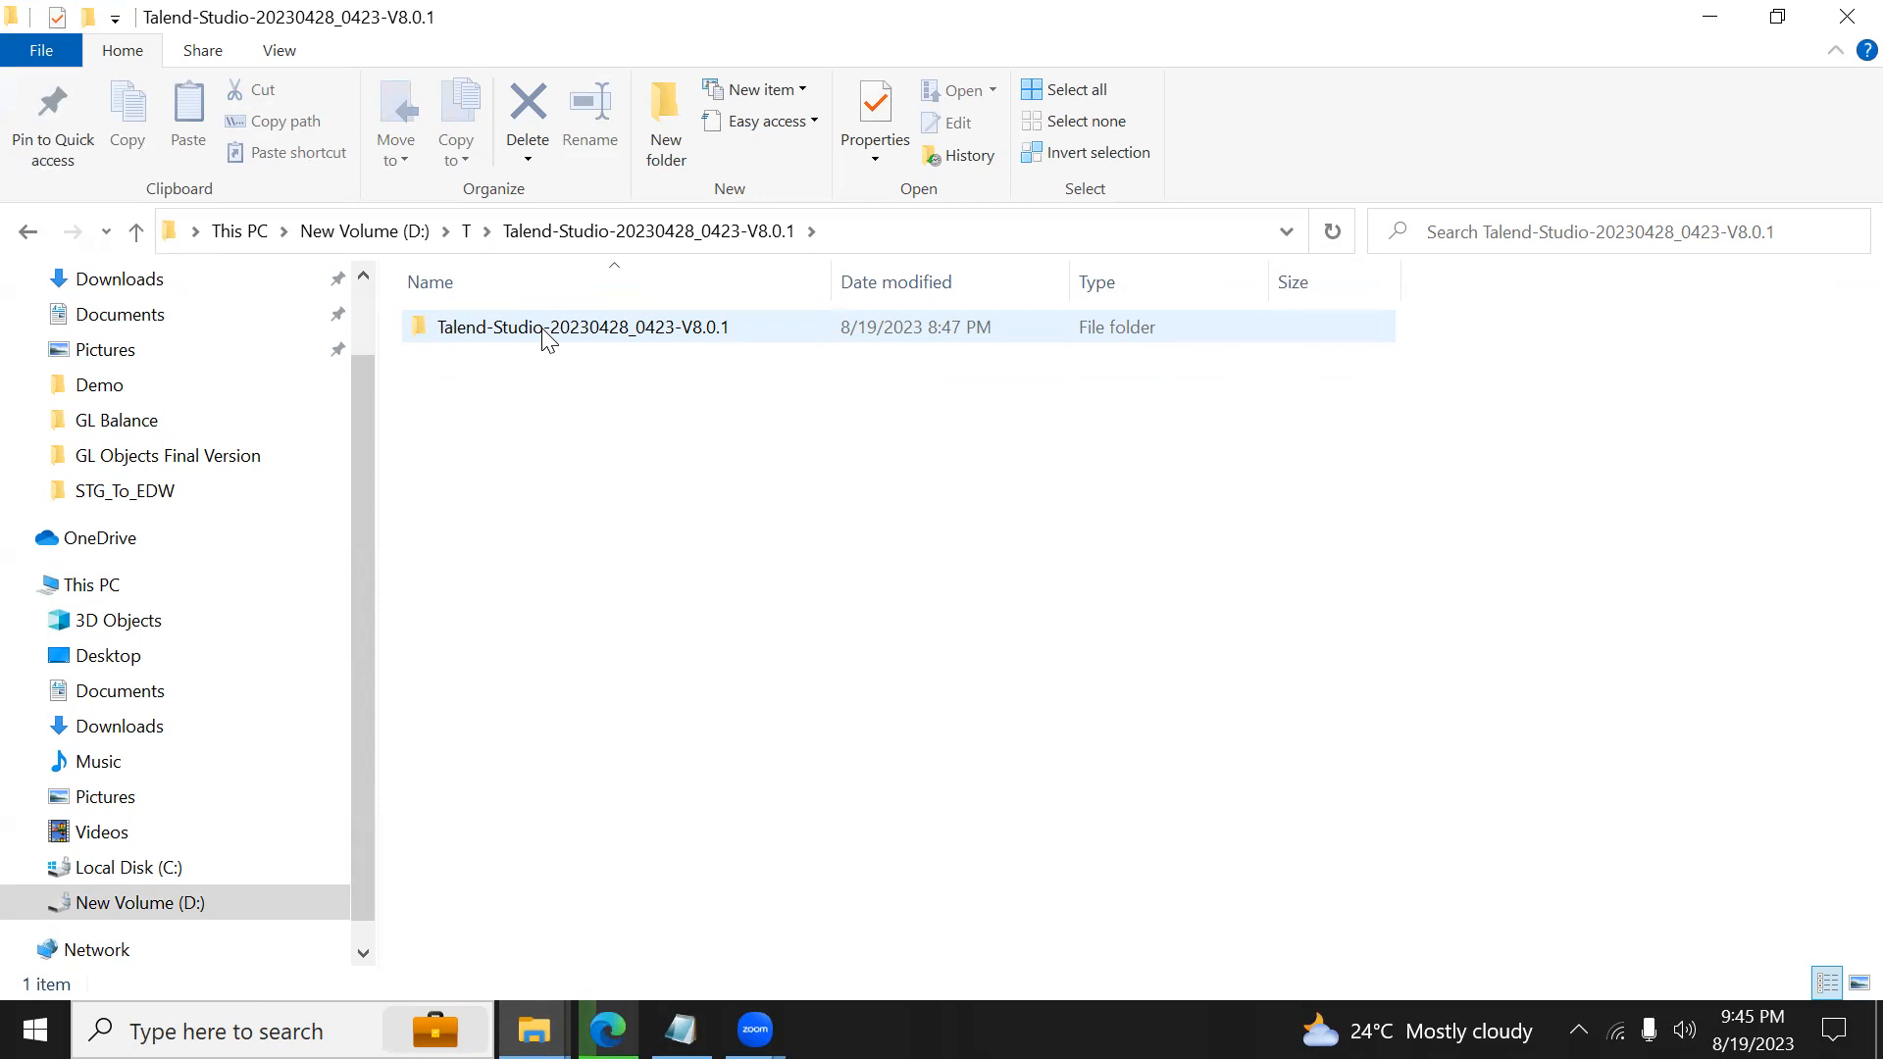
{"action": "double_click", "coordinate": [514, 338]}
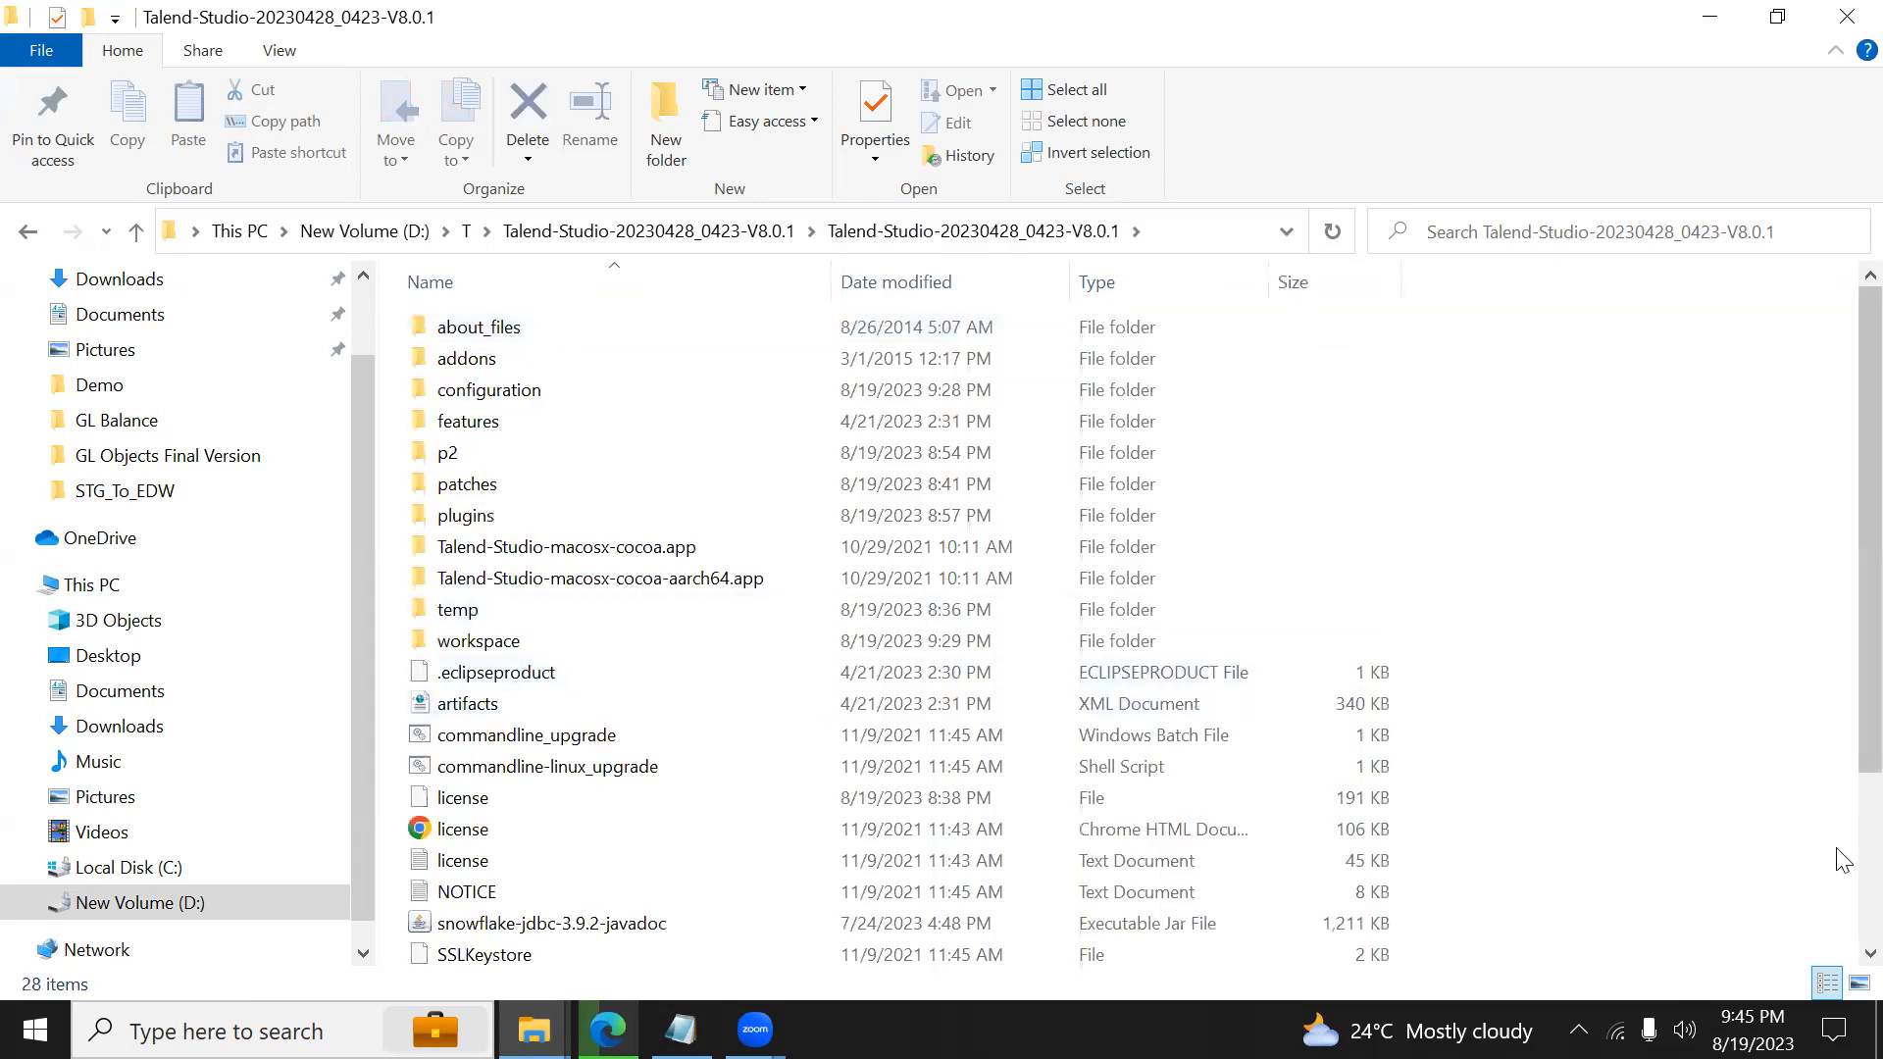
{"action": "scroll", "coordinate": [1842, 860], "scroll_direction": "down", "scroll_amount": 3}
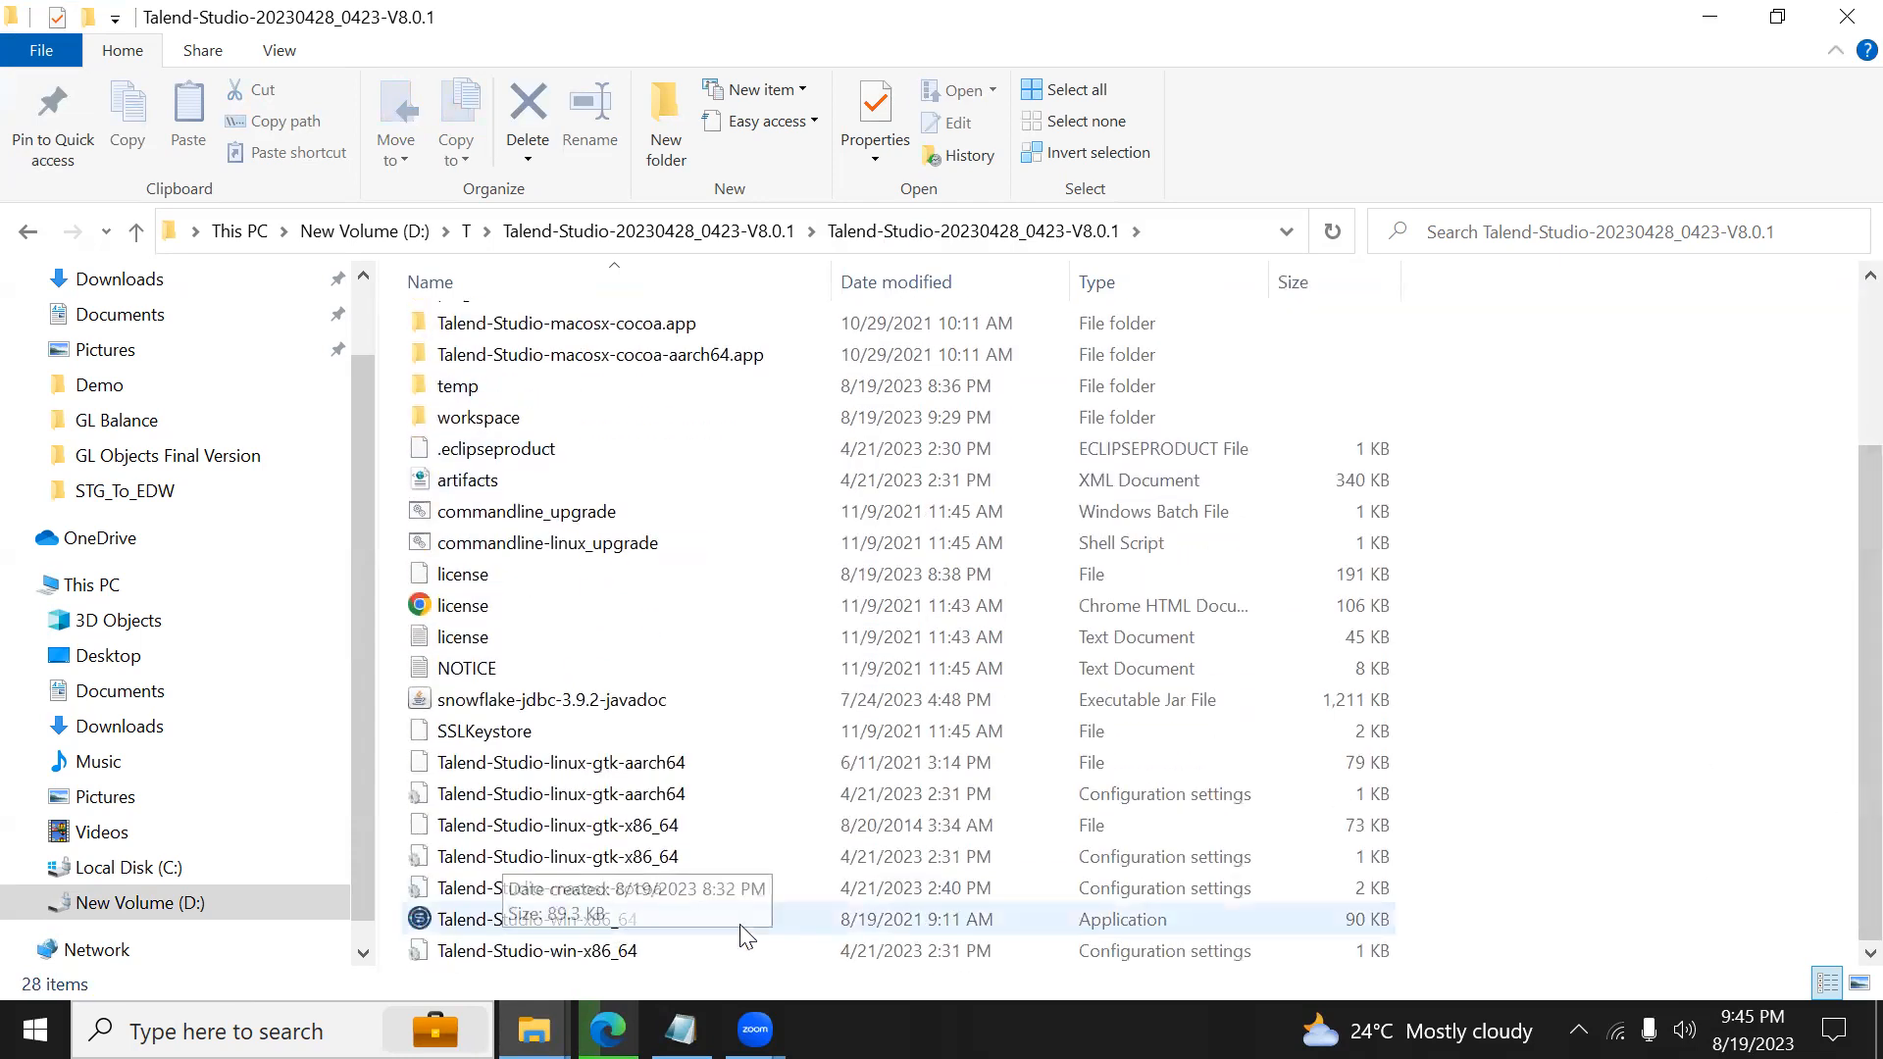
{"action": "double_click", "coordinate": [450, 924]}
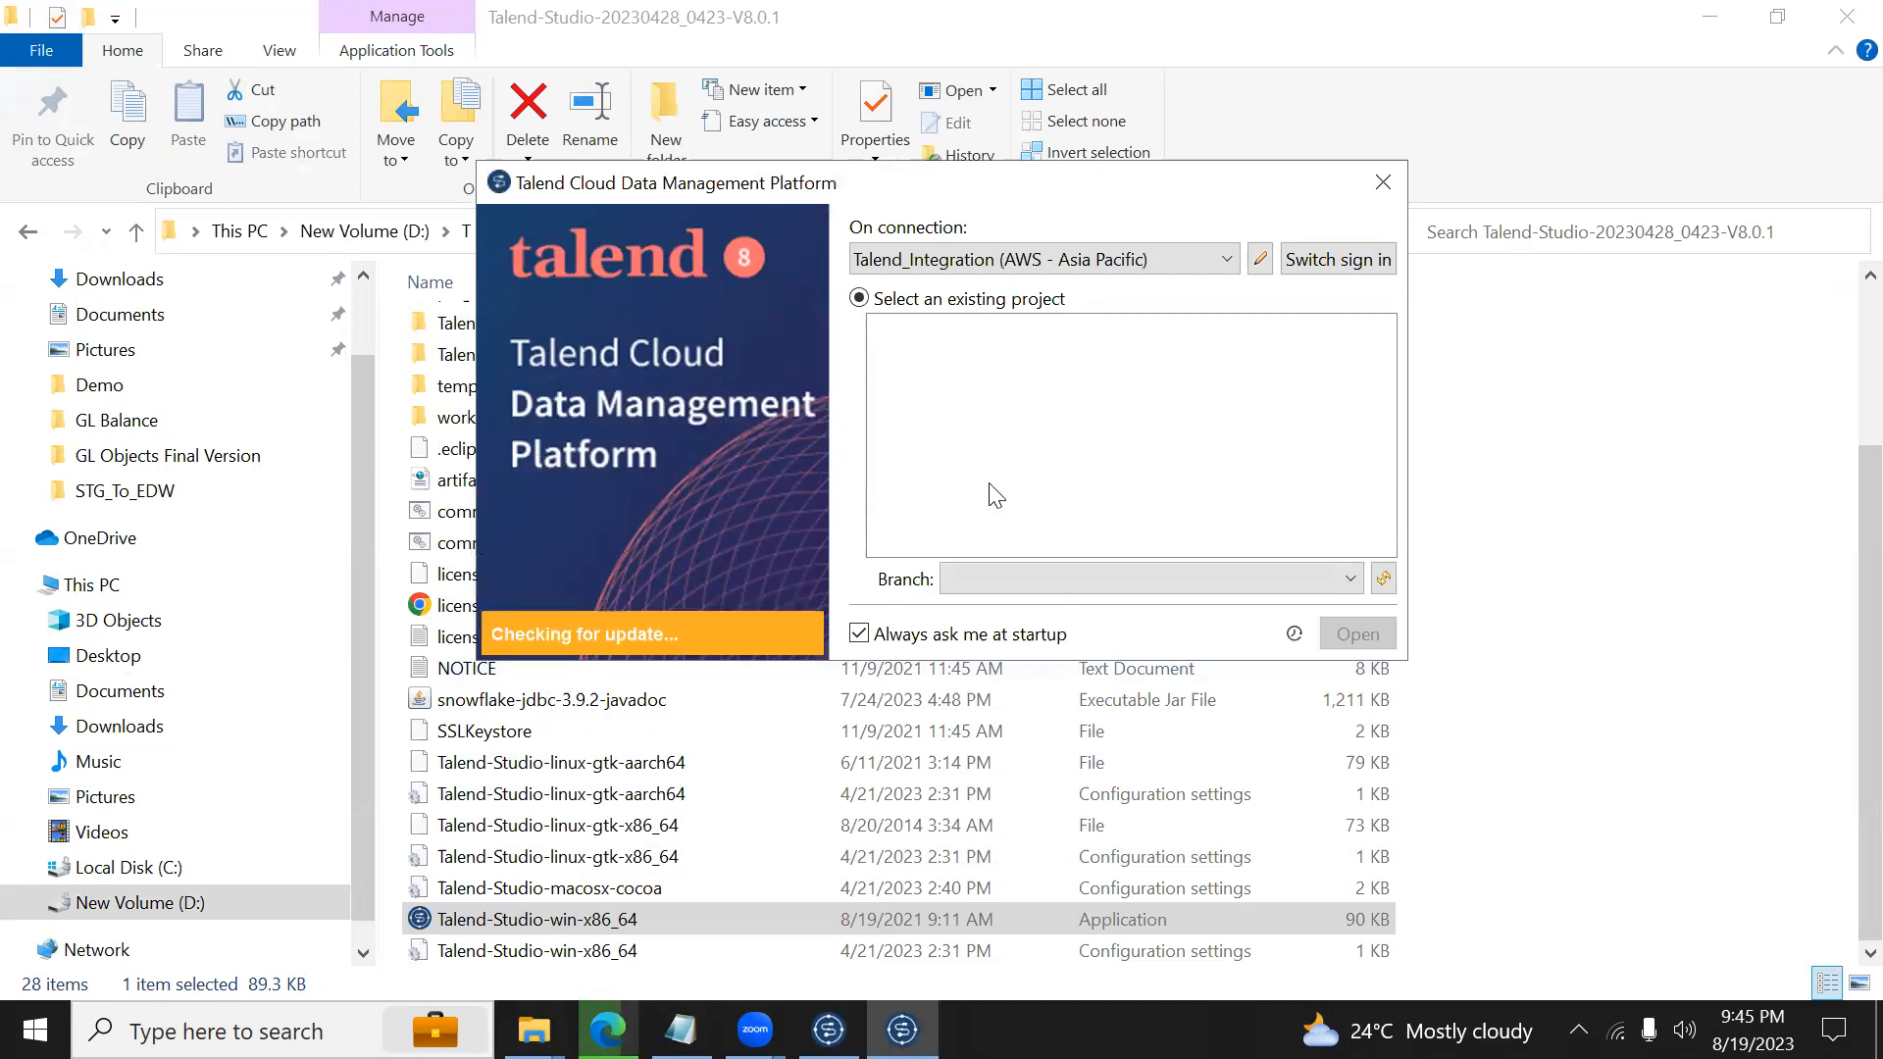
{"action": "left_click", "coordinate": [1344, 261]}
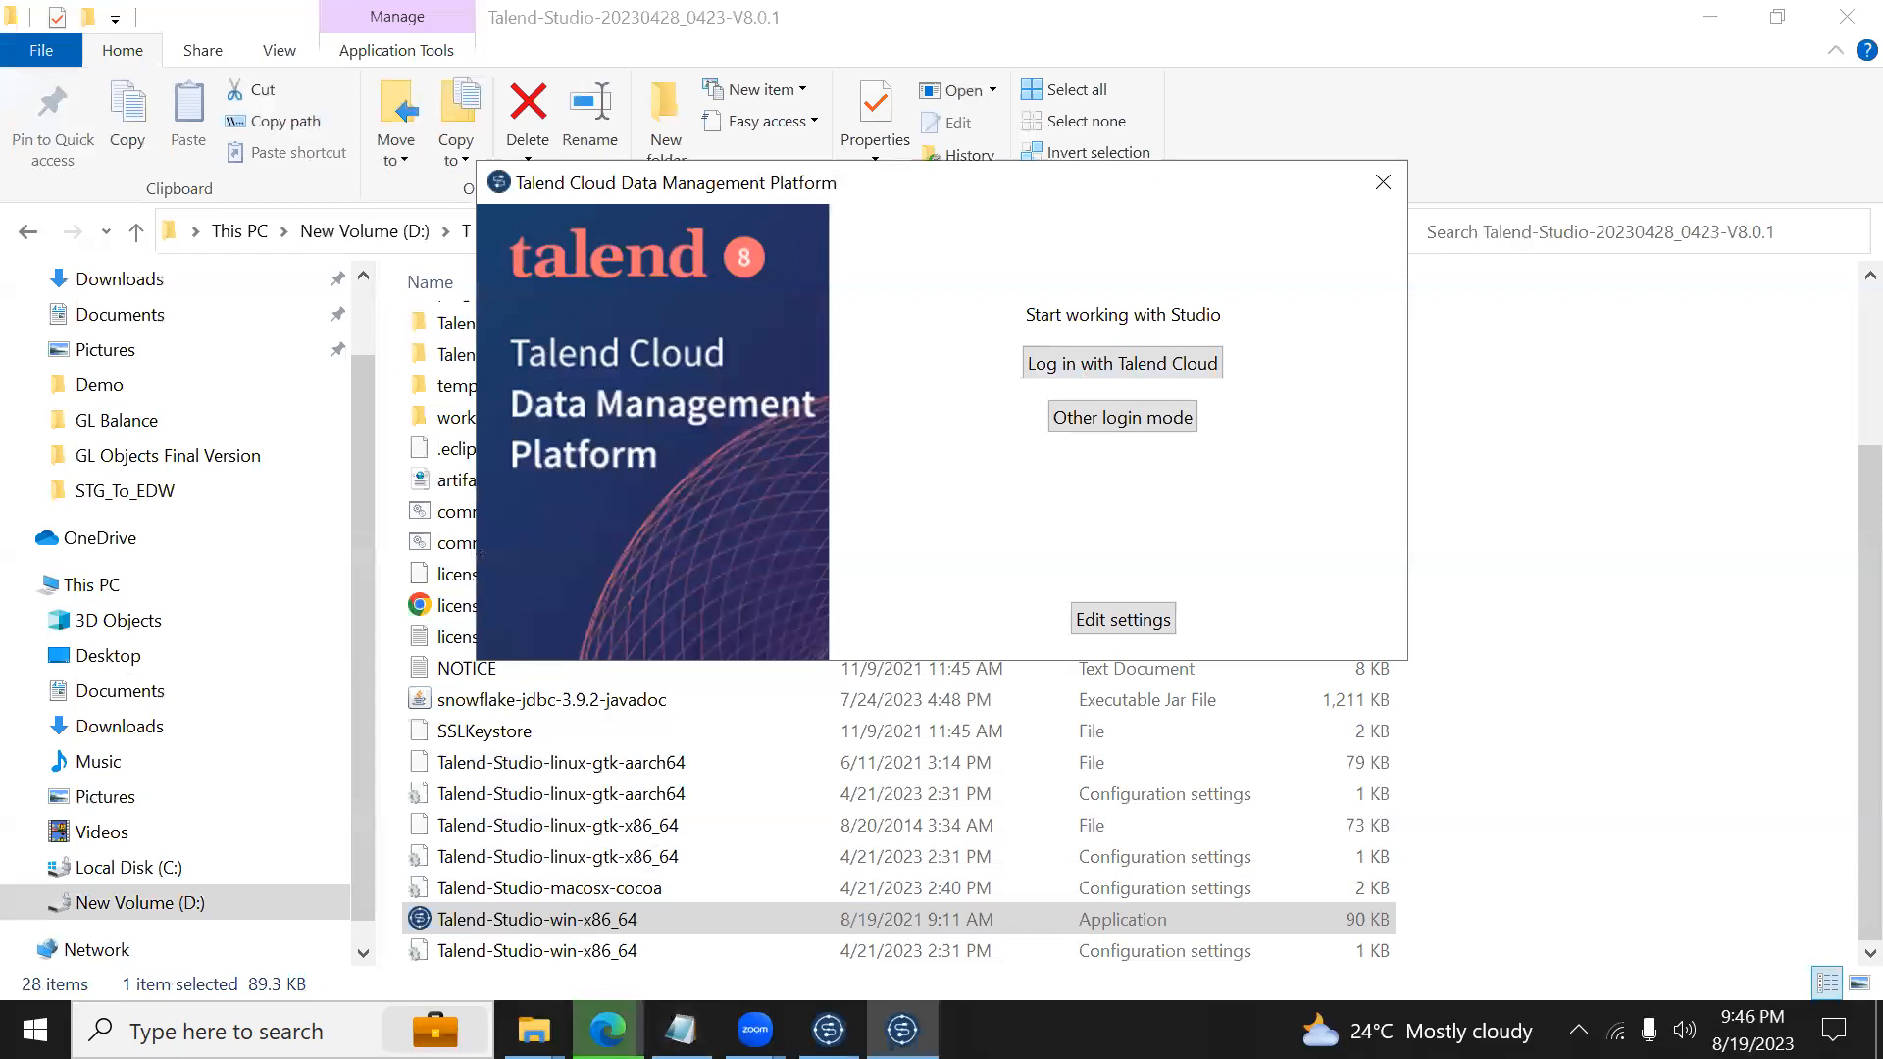
Step: Switch to Edge, go to the Management Console, and open Personal access tokens in the account's profile preferences
{"action": "mouse_move", "coordinate": [609, 1030]}
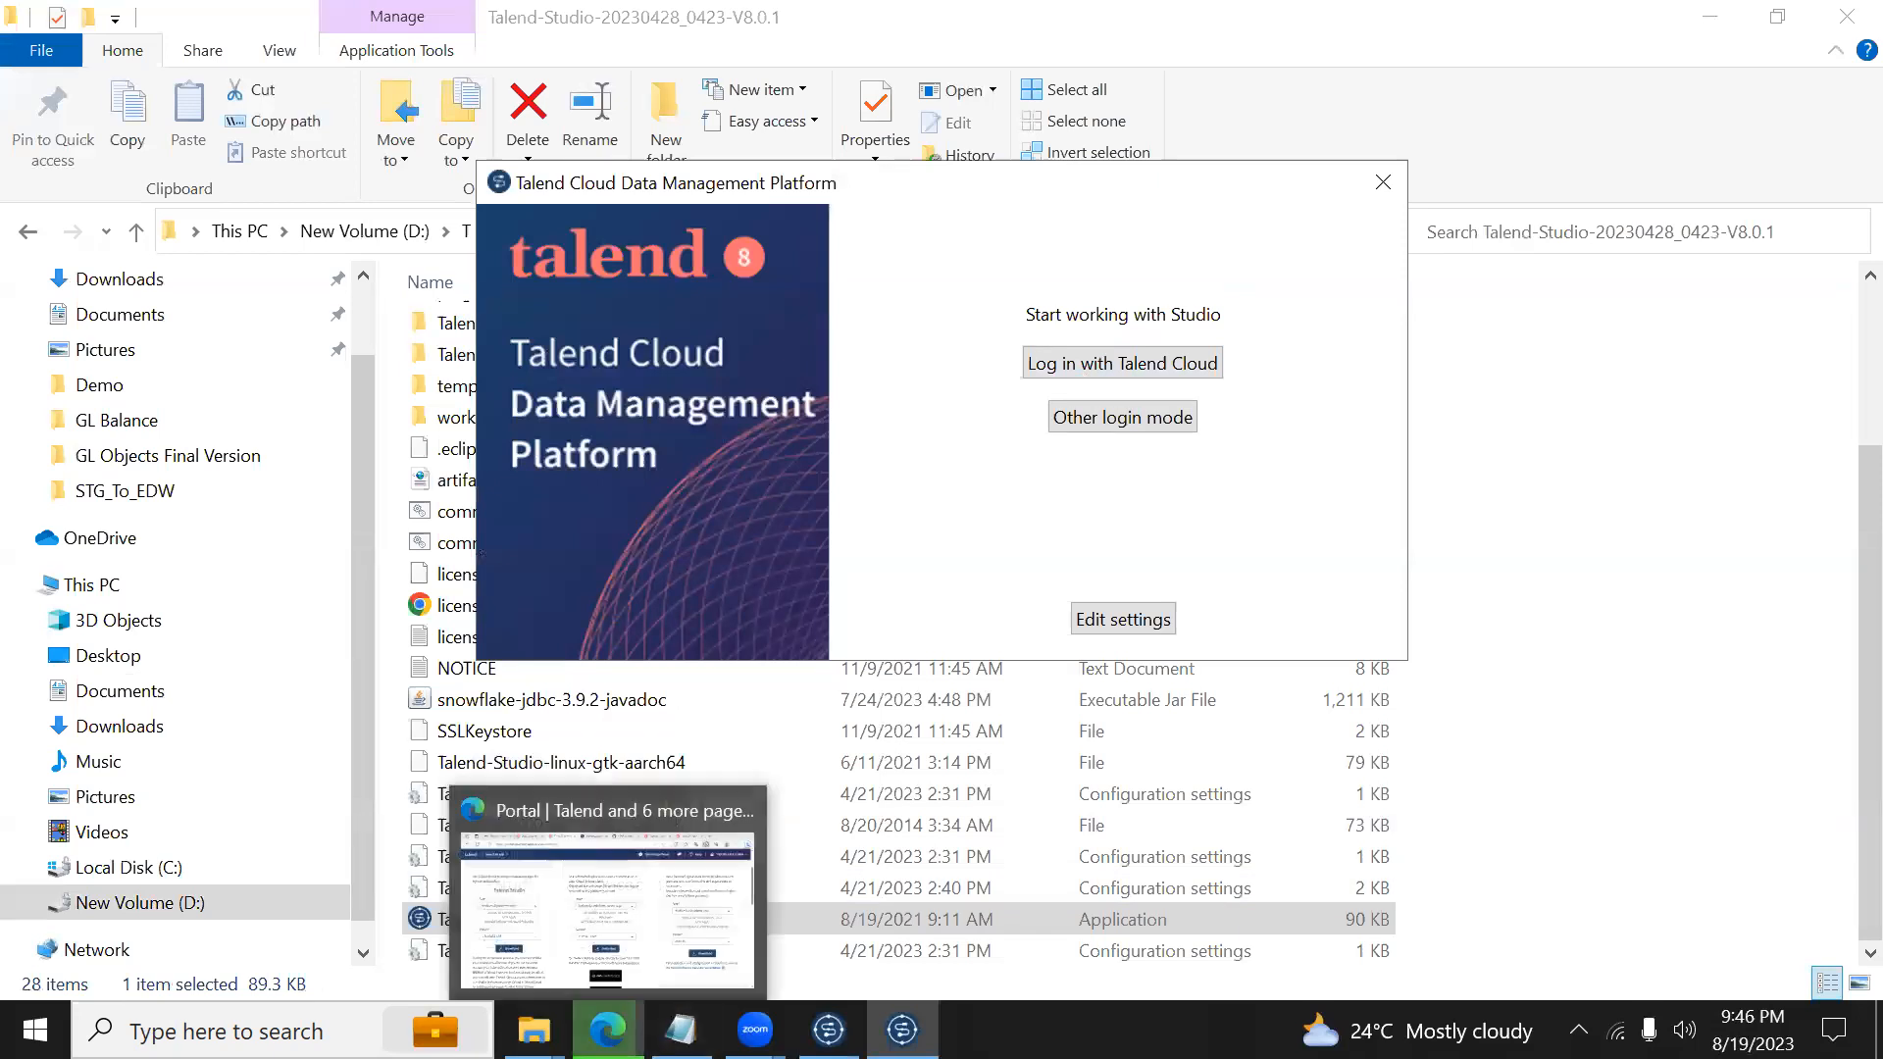
{"action": "left_click", "coordinate": [548, 947]}
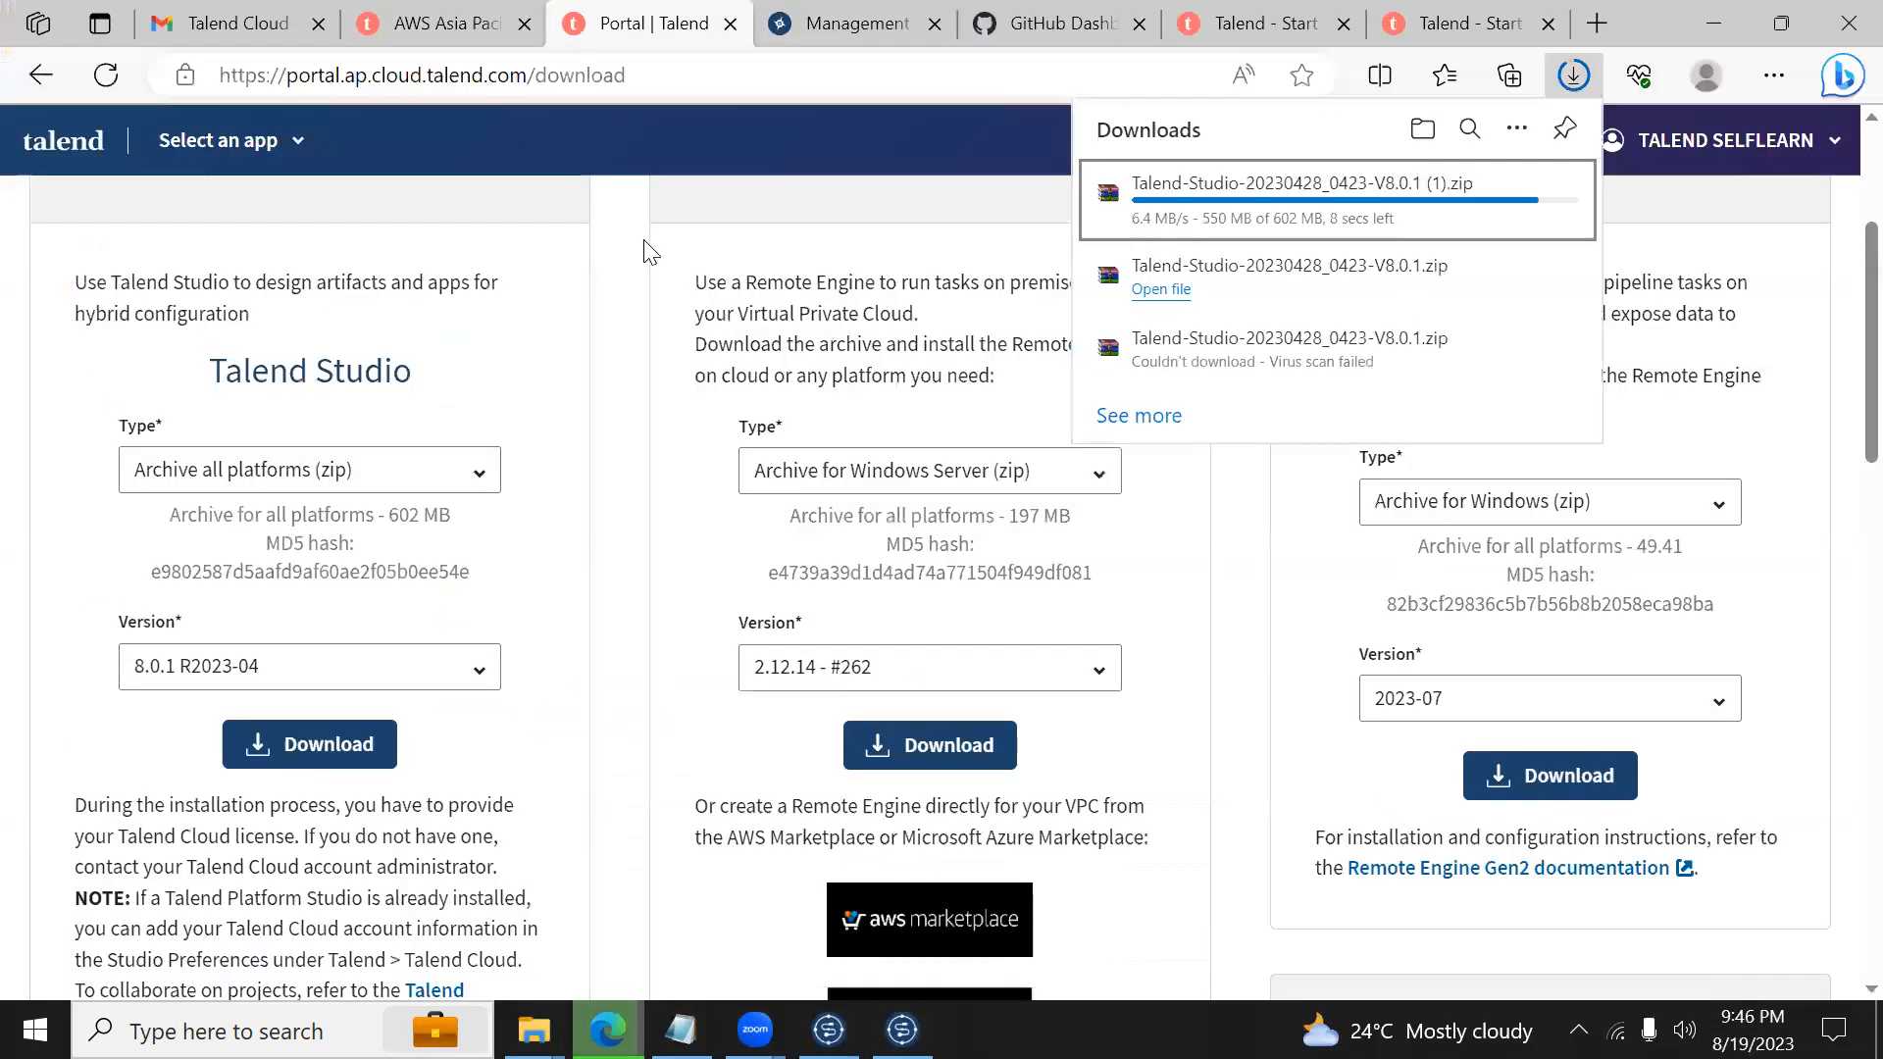
{"action": "left_click", "coordinate": [945, 160]}
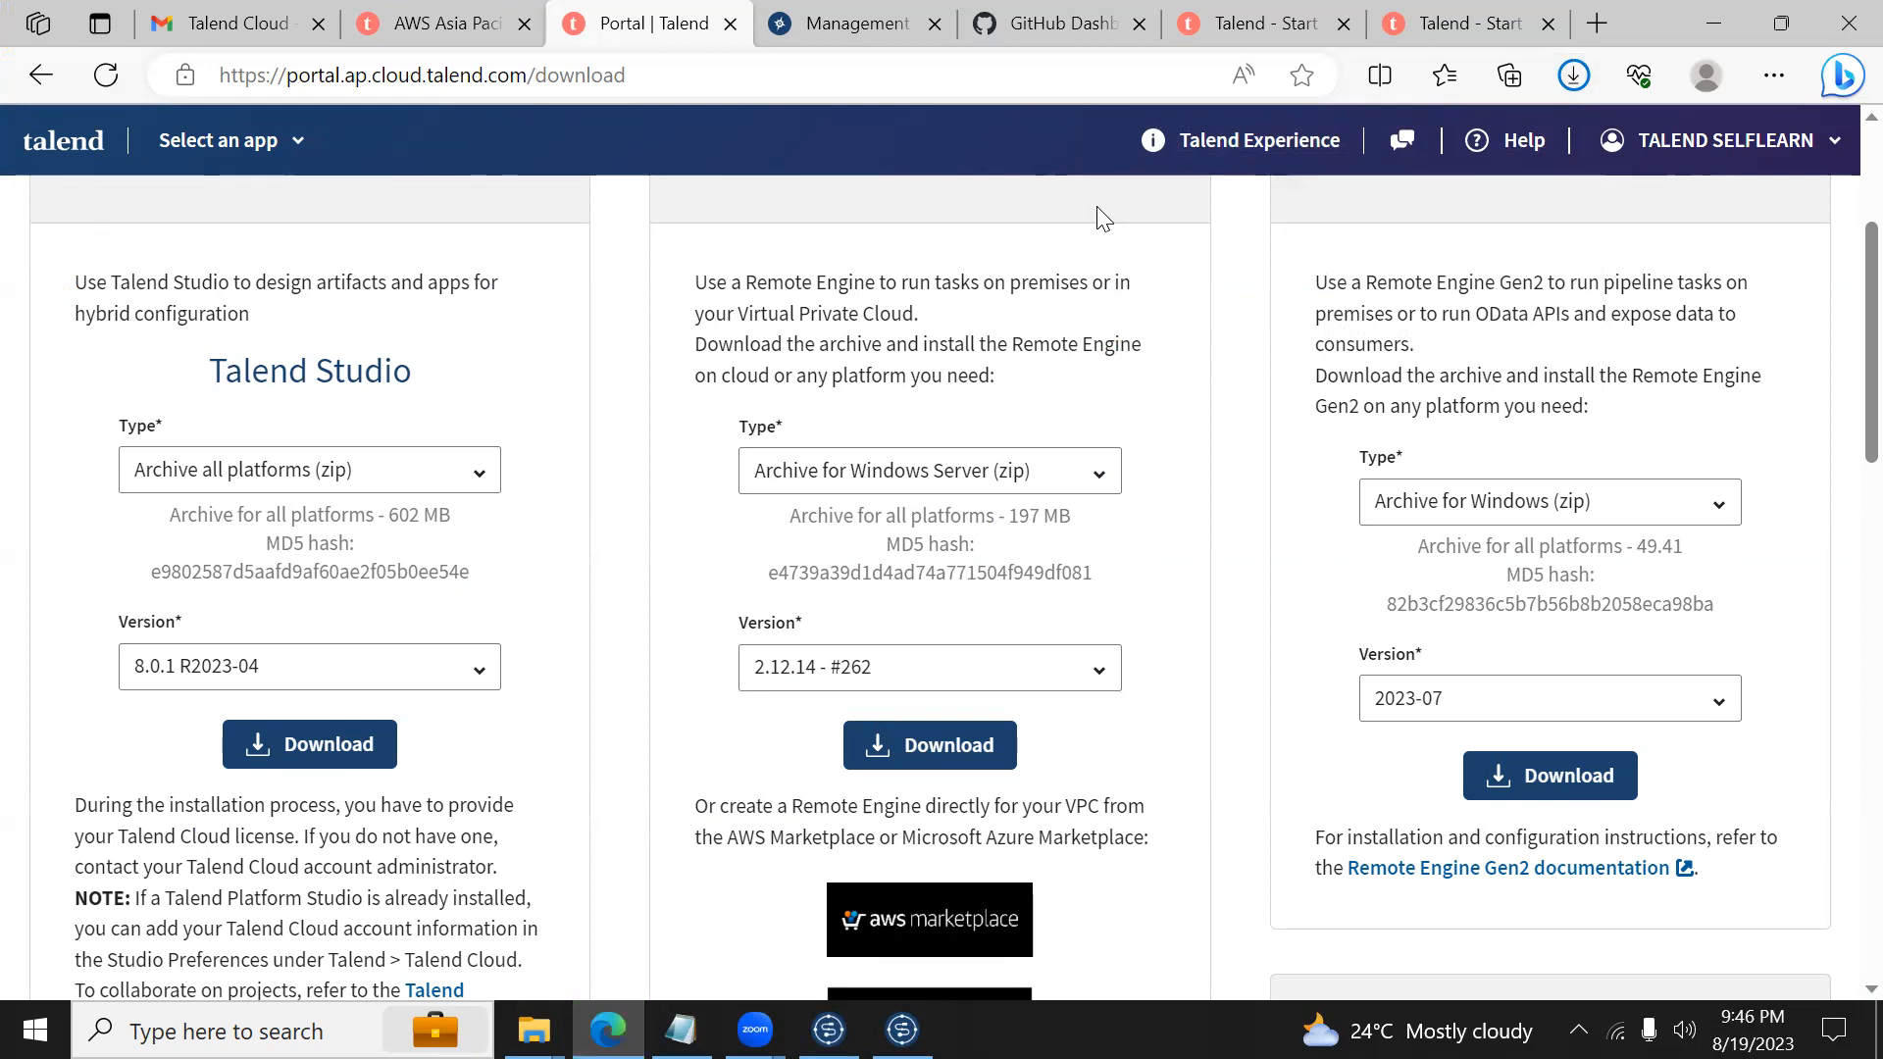
{"action": "left_click", "coordinate": [274, 152]}
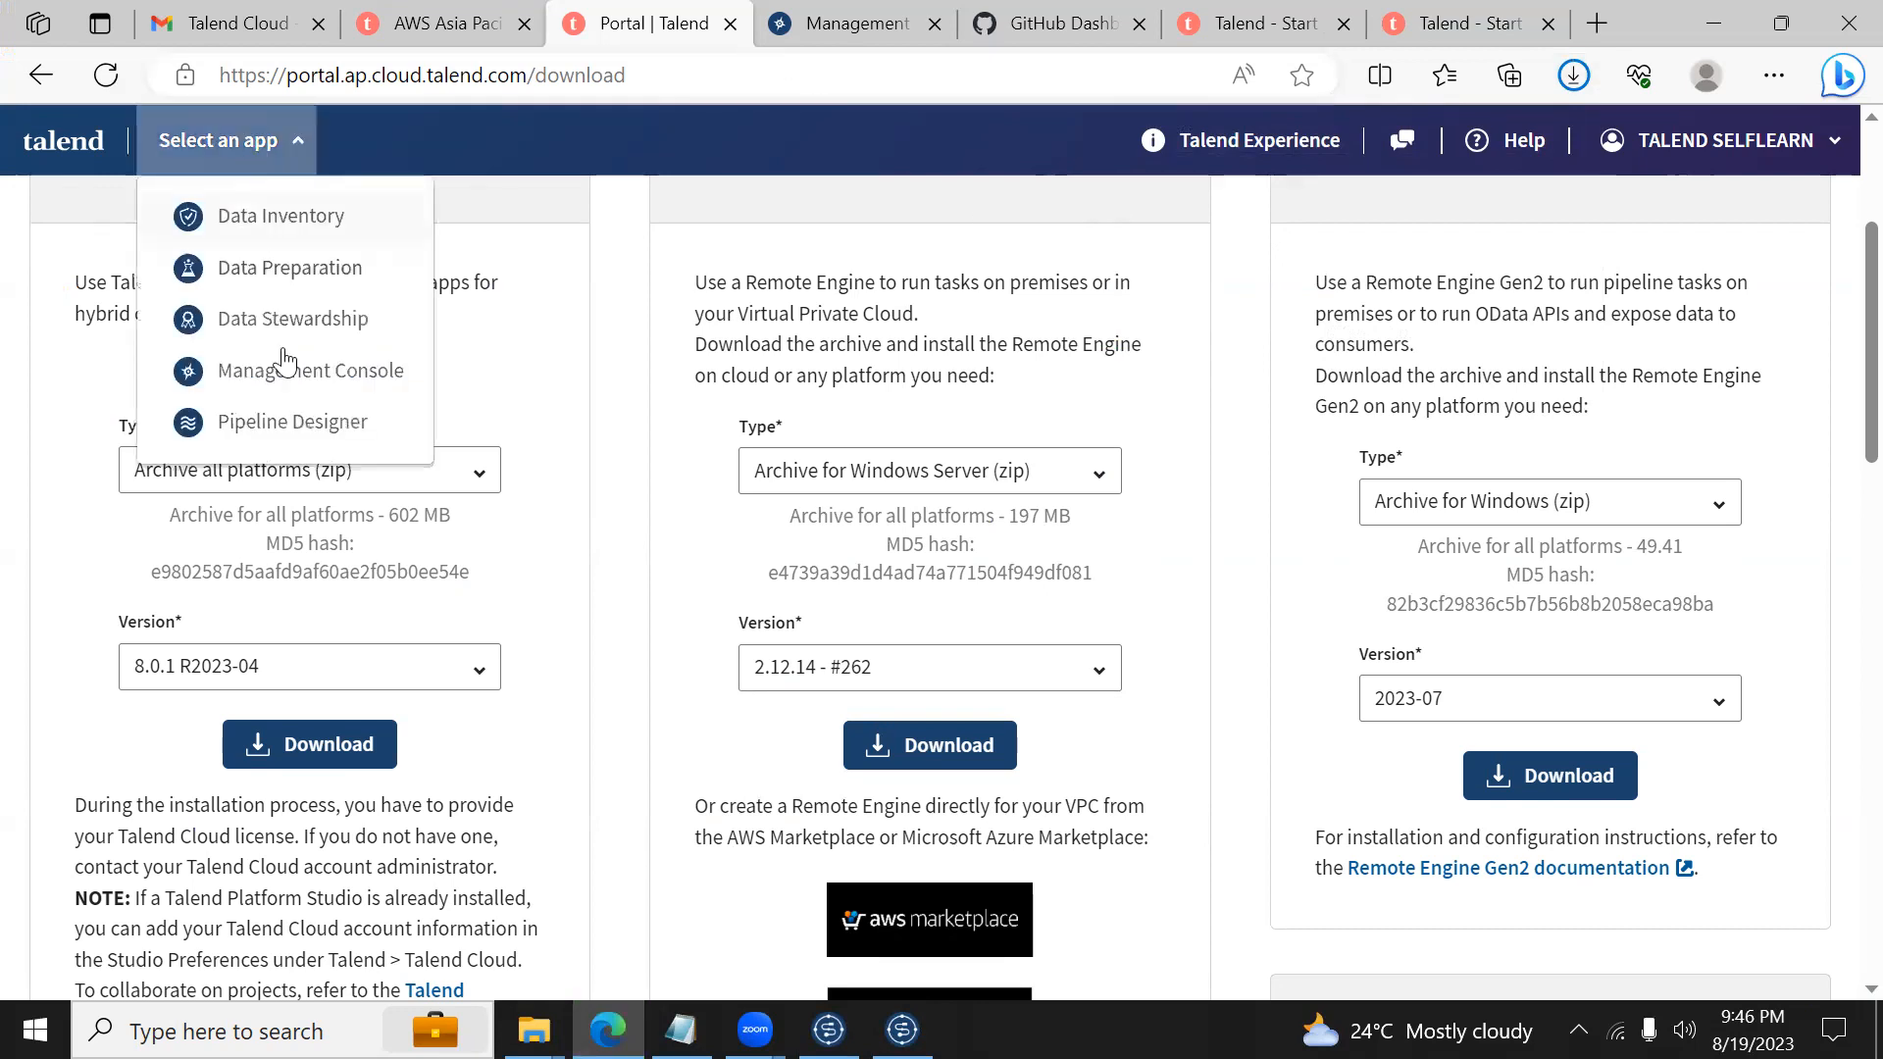
{"action": "left_click", "coordinate": [288, 377]}
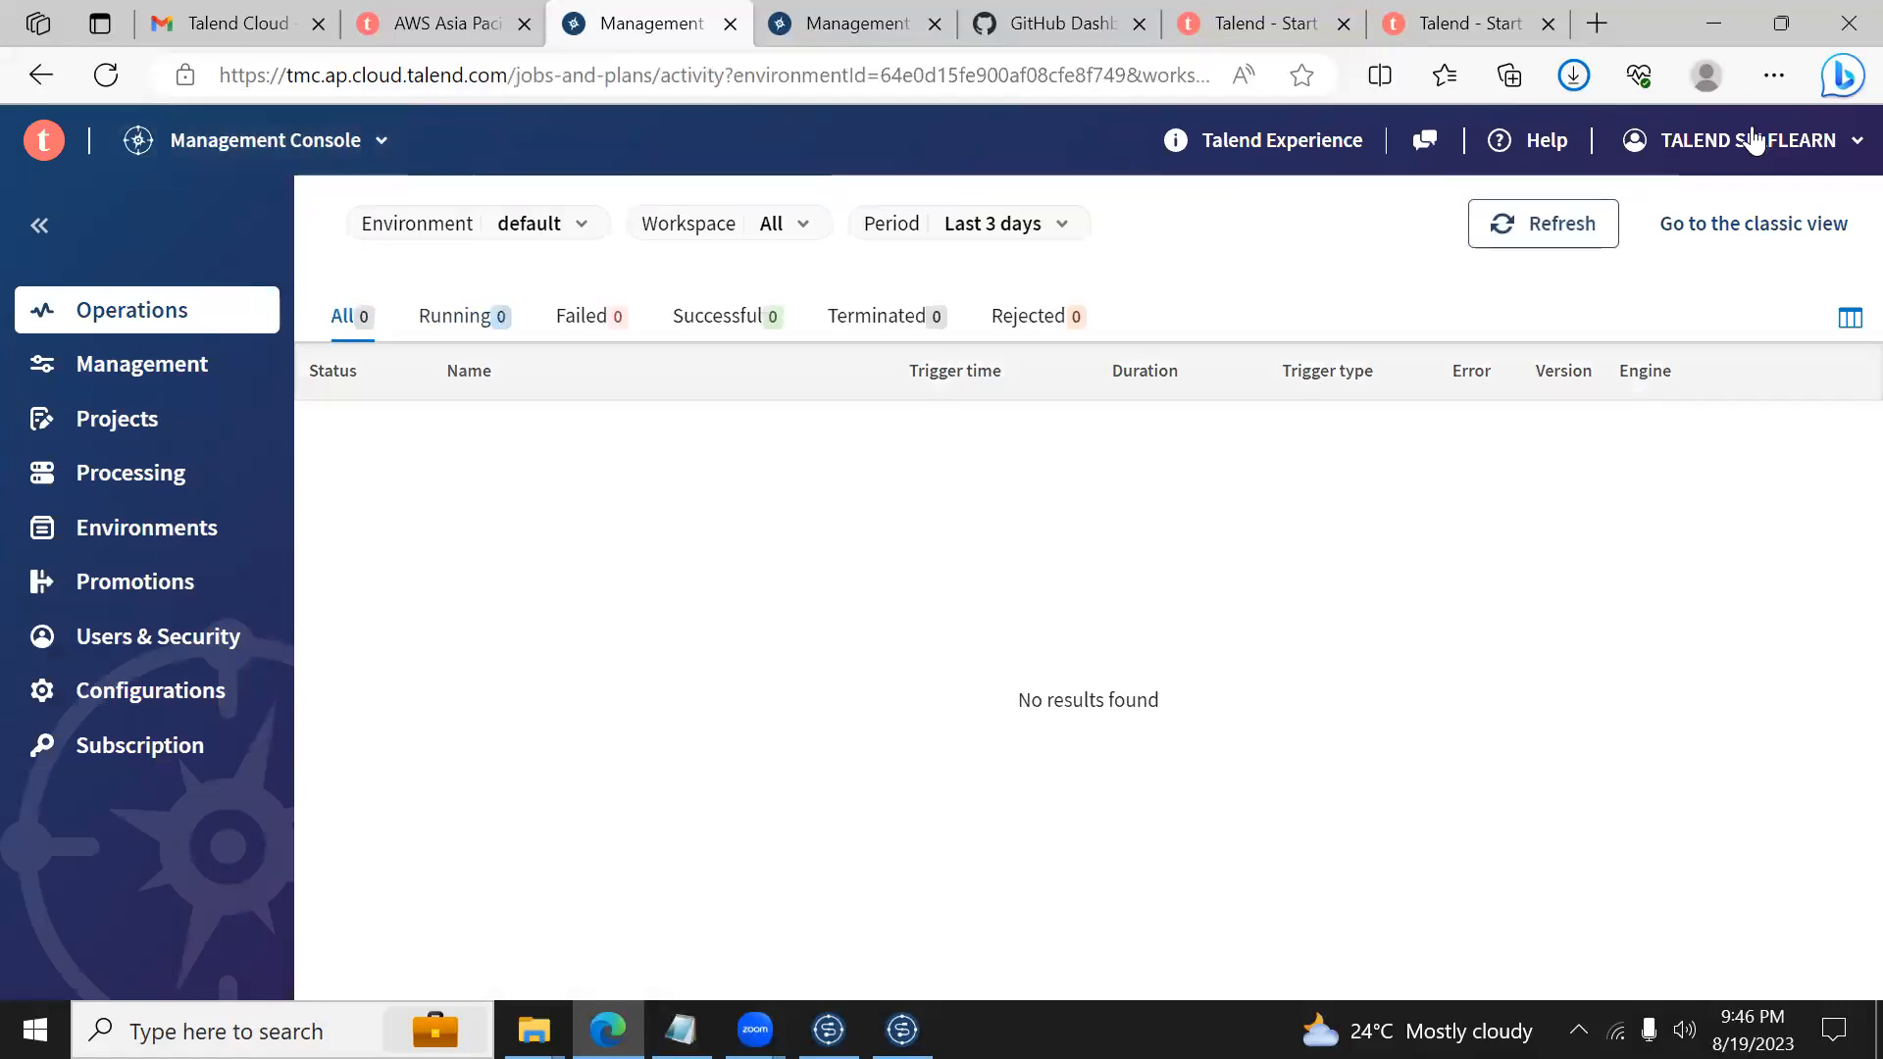
{"action": "left_click", "coordinate": [1754, 140]}
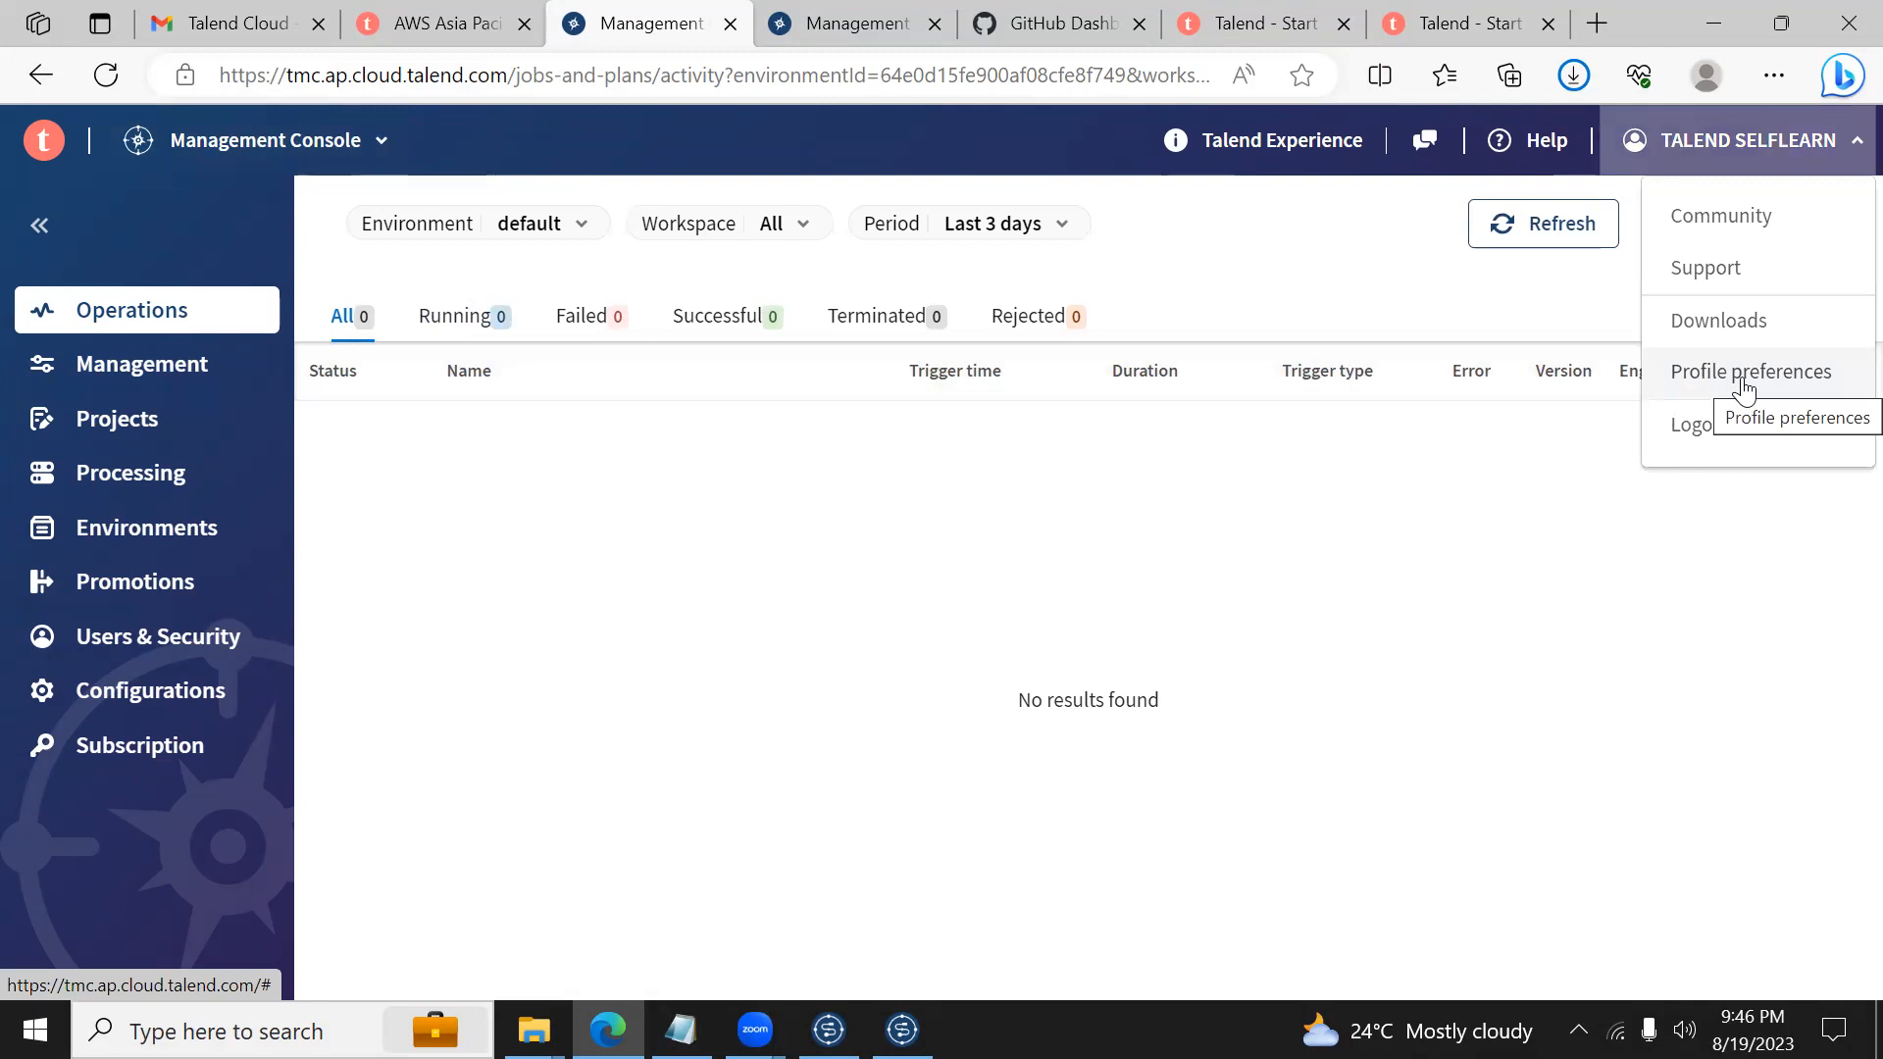
{"action": "left_click", "coordinate": [1745, 378]}
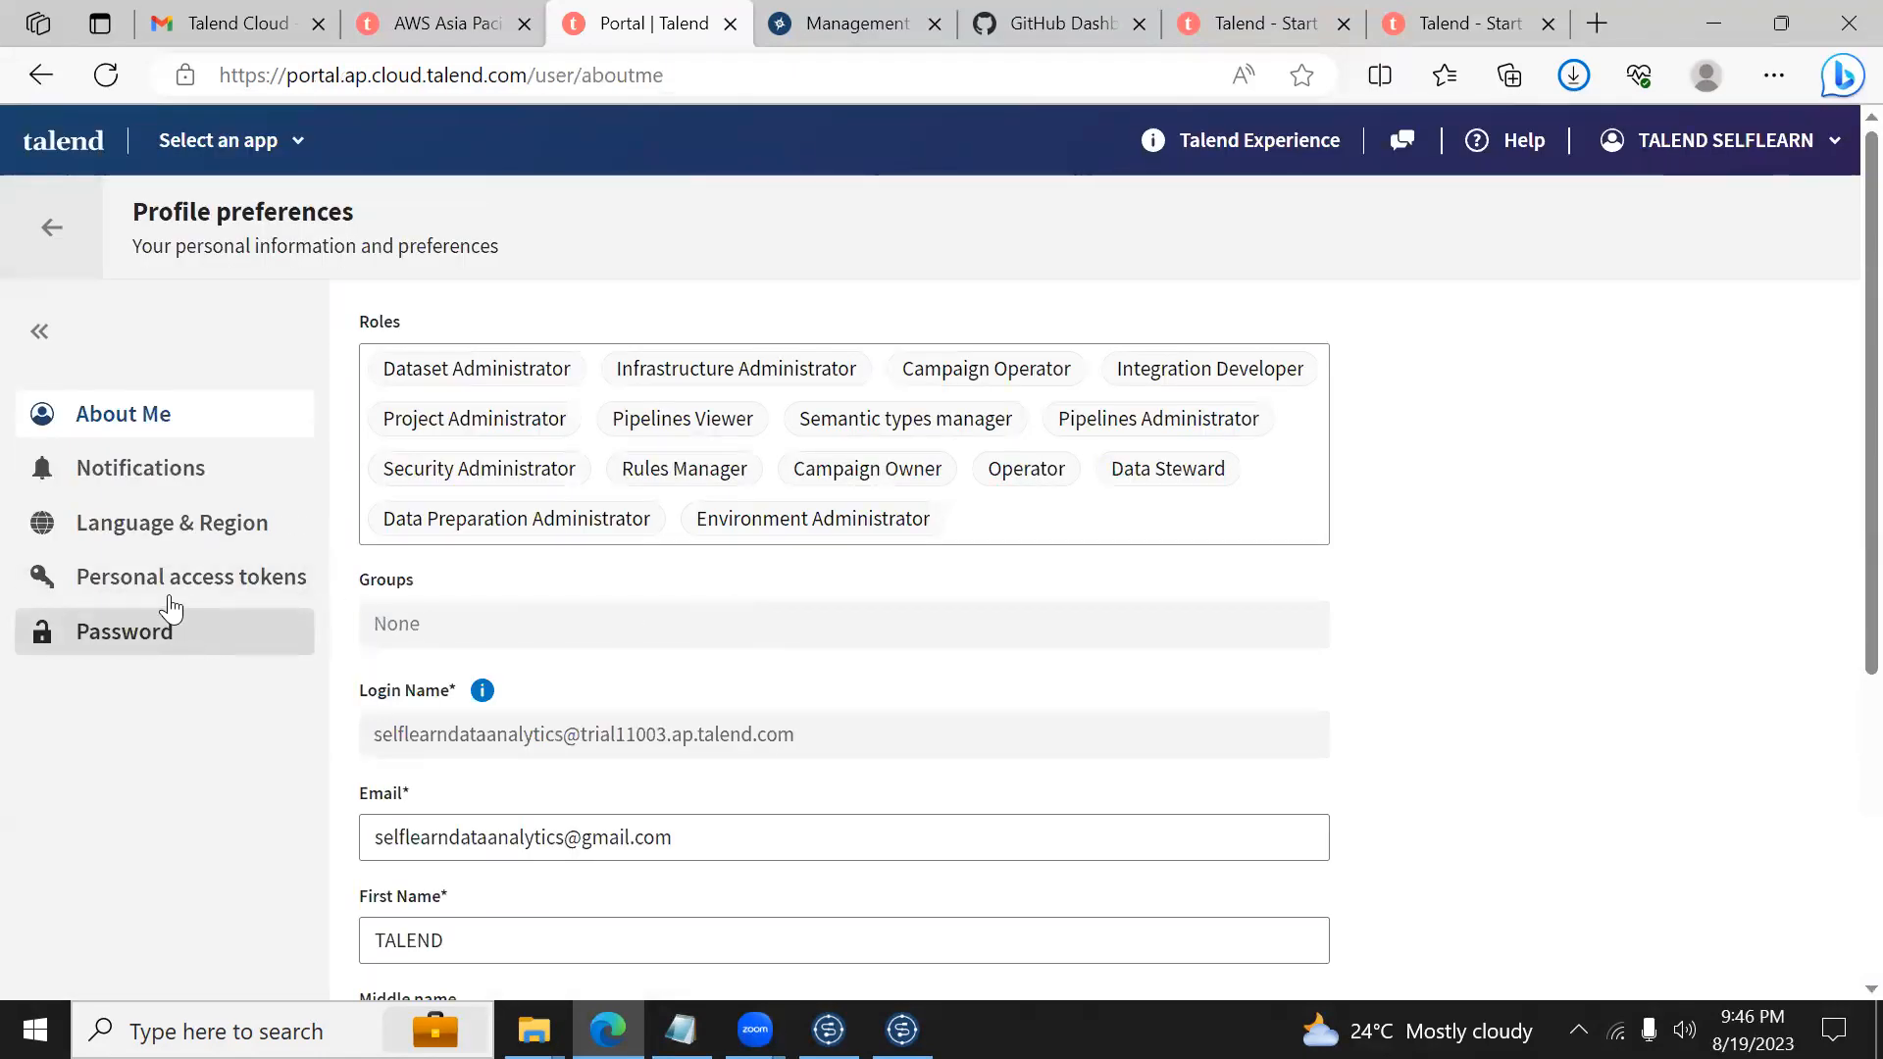
{"action": "left_click", "coordinate": [145, 587]}
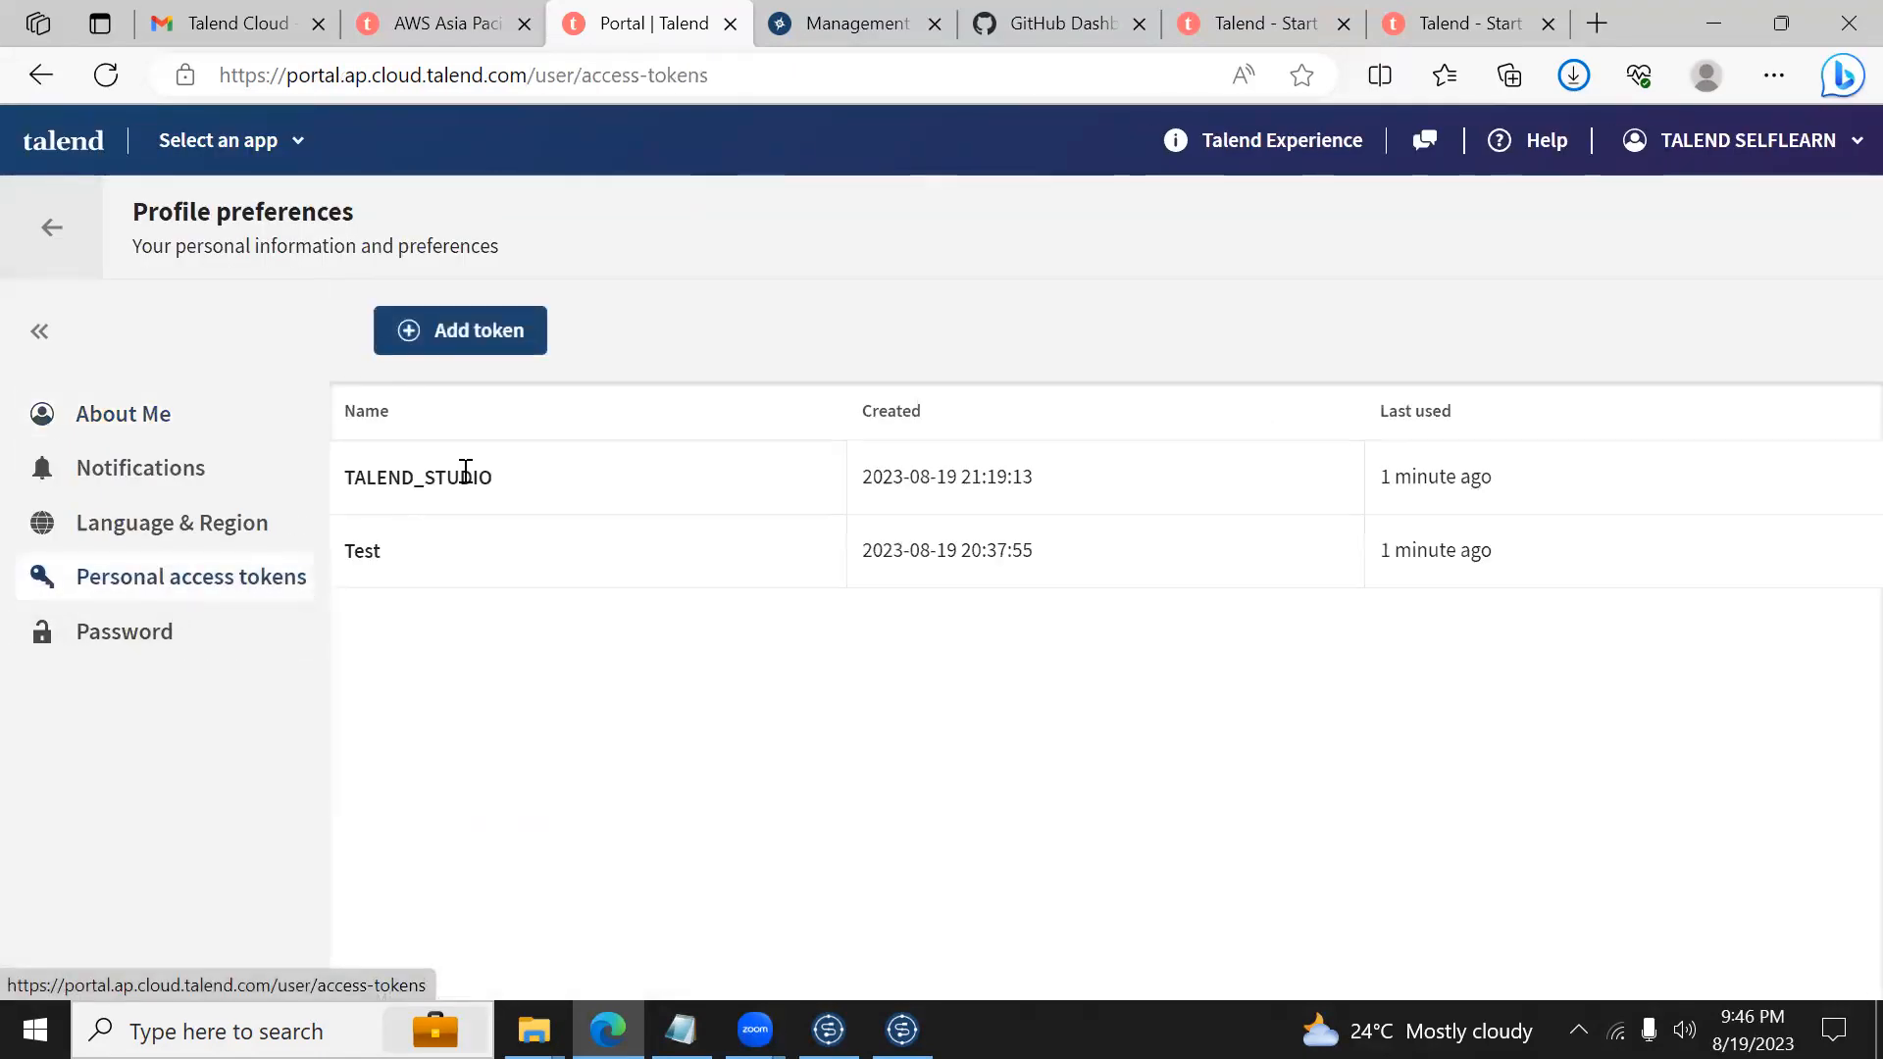
Step: Generate a new personal access token named ETL_DEVELOPMENT
{"action": "left_click", "coordinate": [443, 347]}
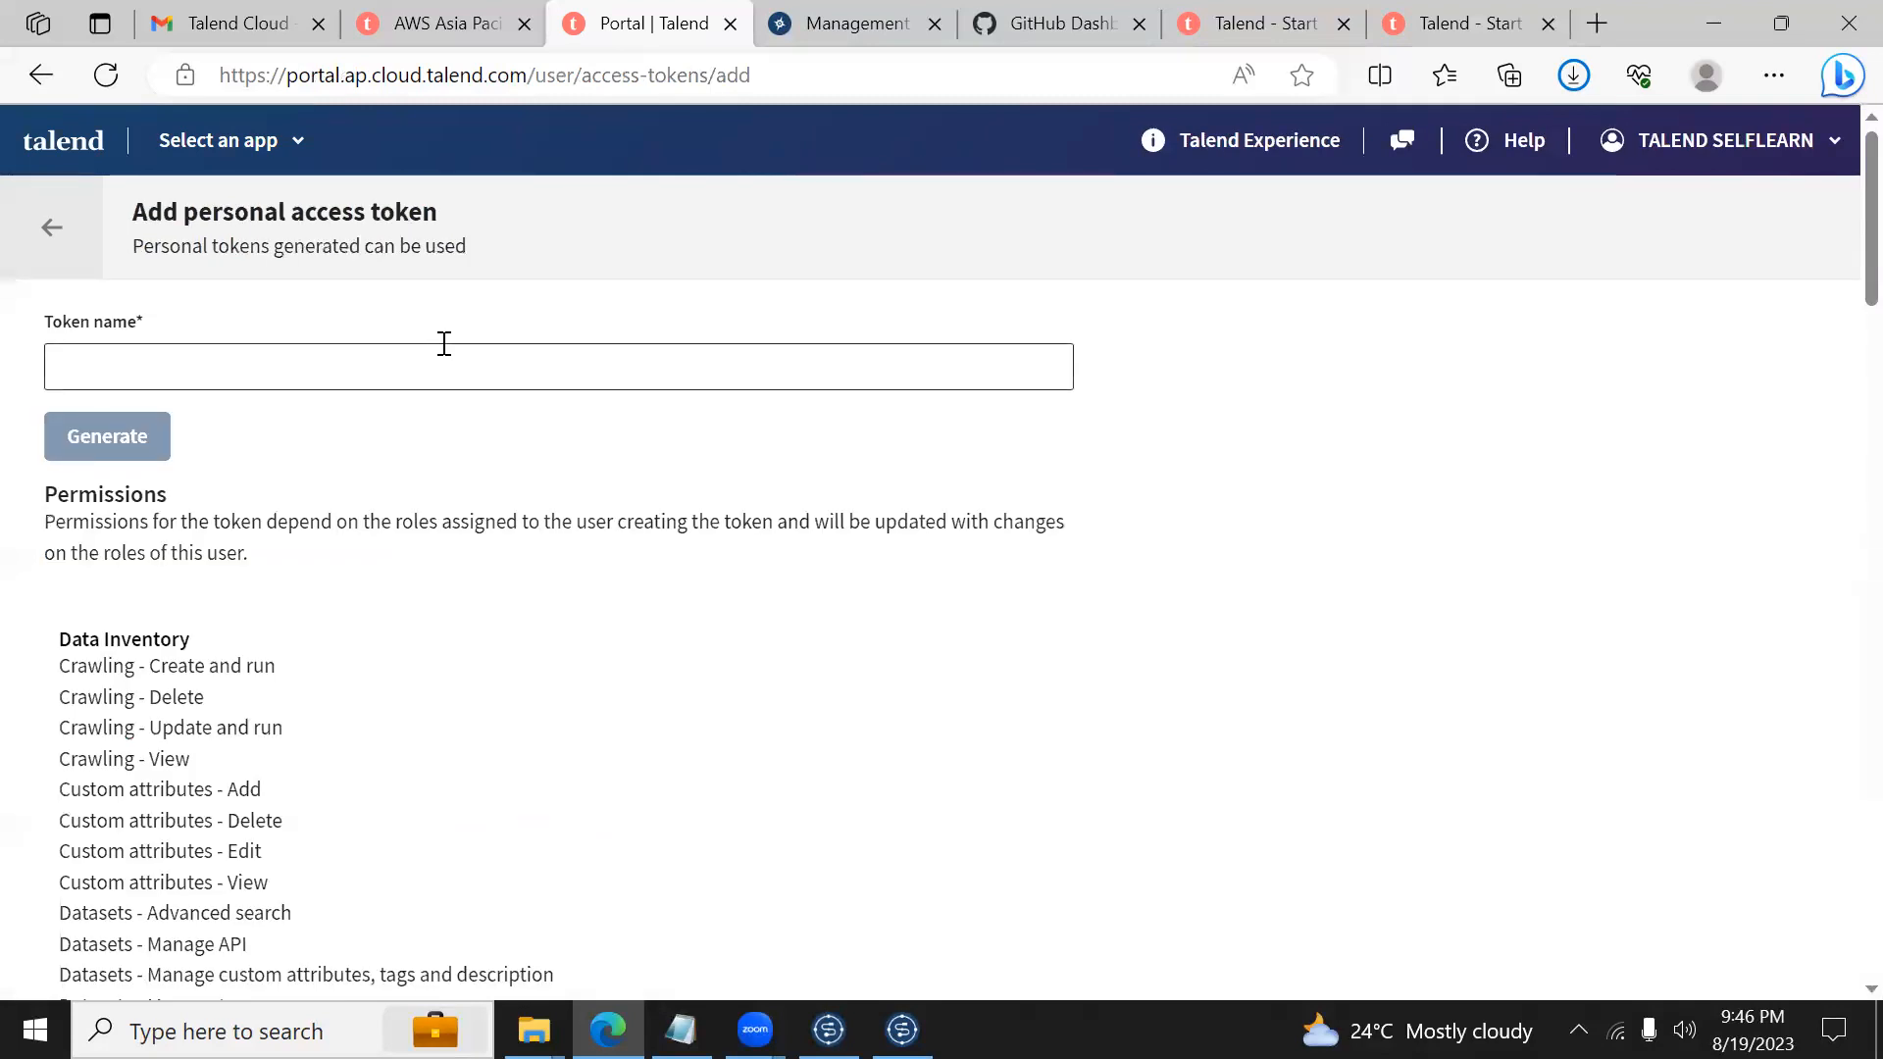
{"action": "left_click", "coordinate": [272, 364]}
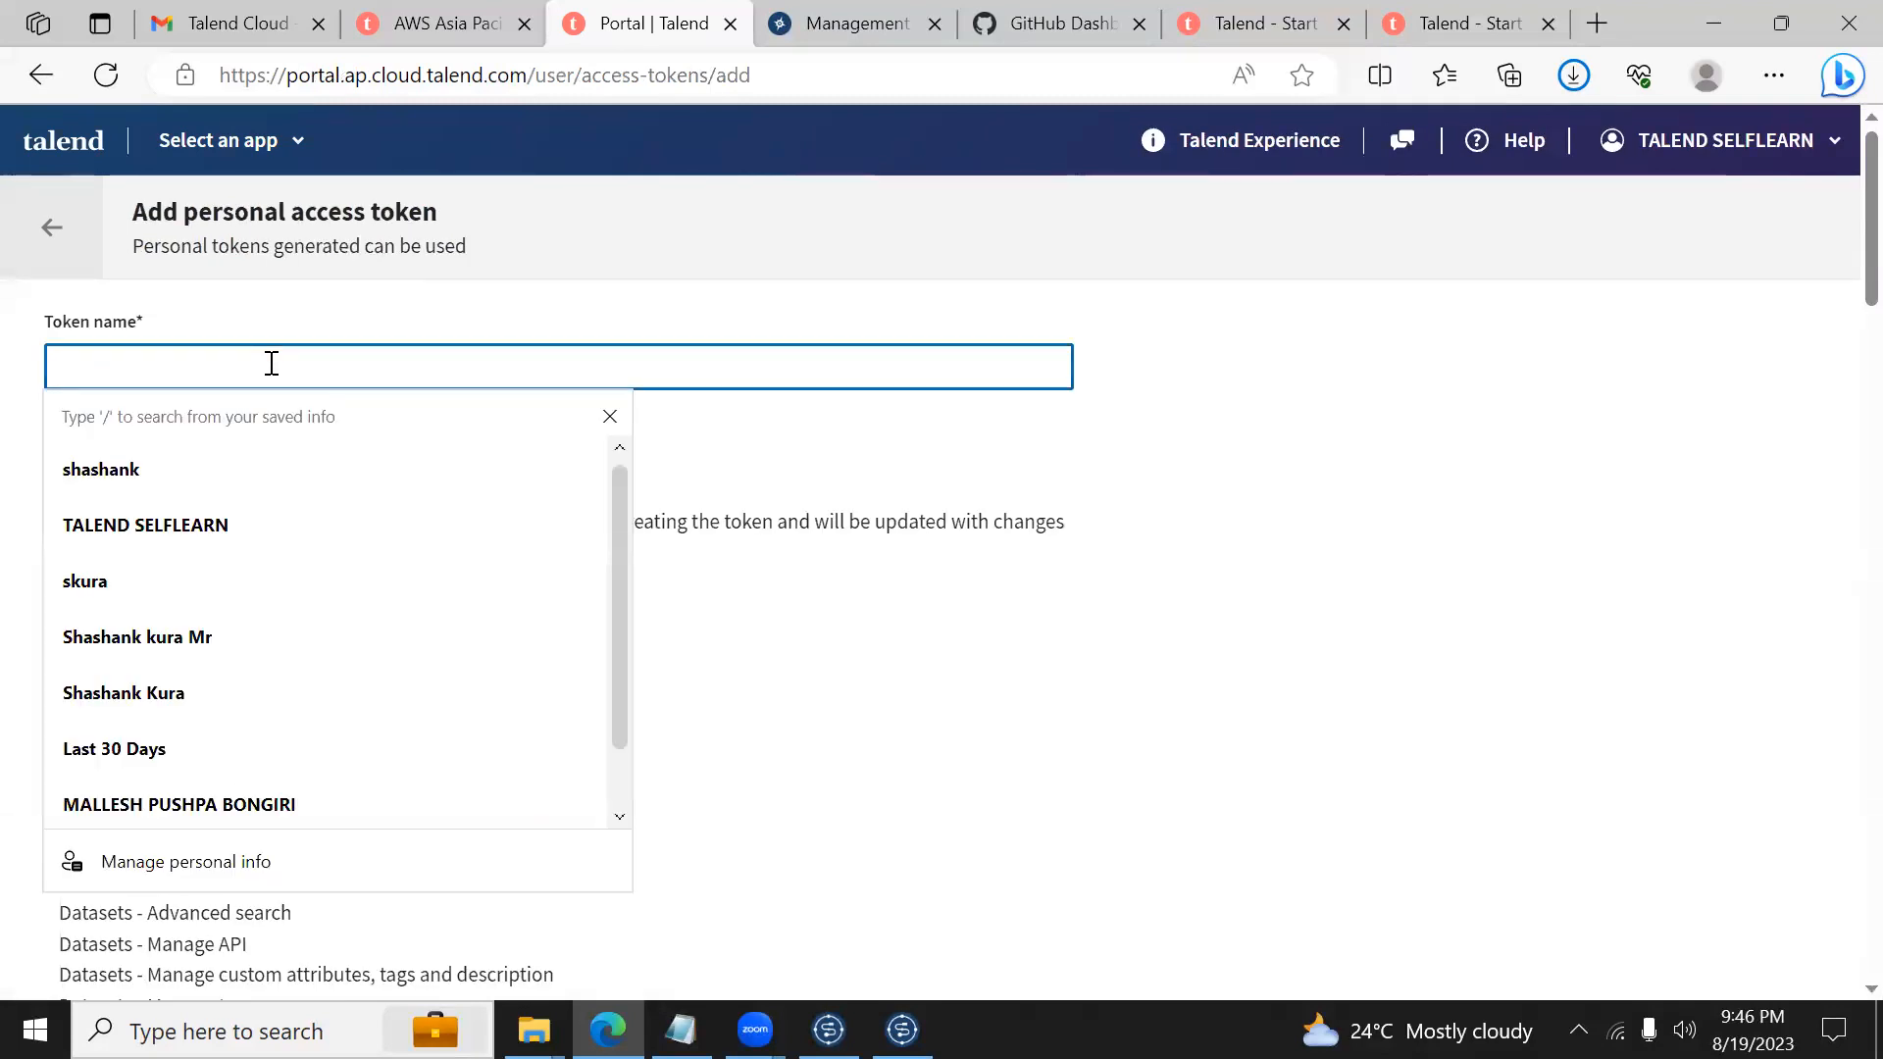
{"action": "type", "text": "ETL_"}
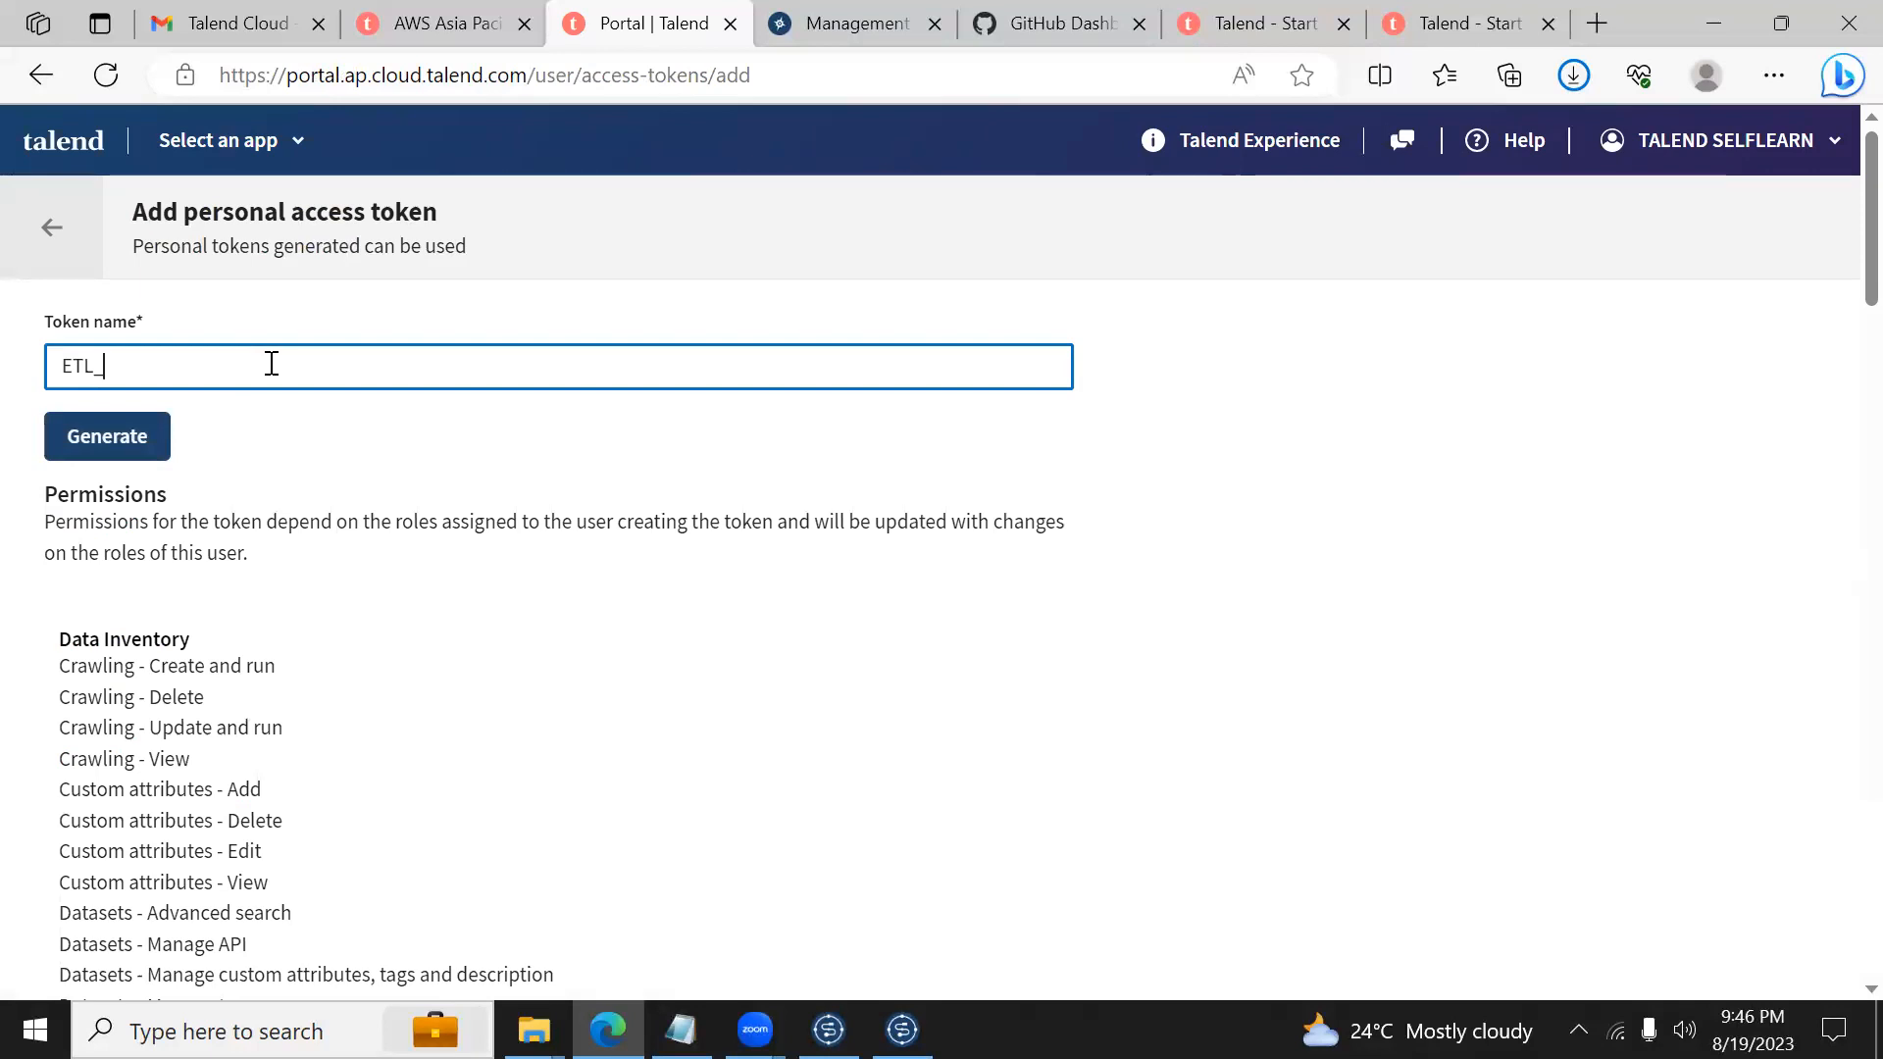
{"action": "type", "text": "dEVELOPMENT"}
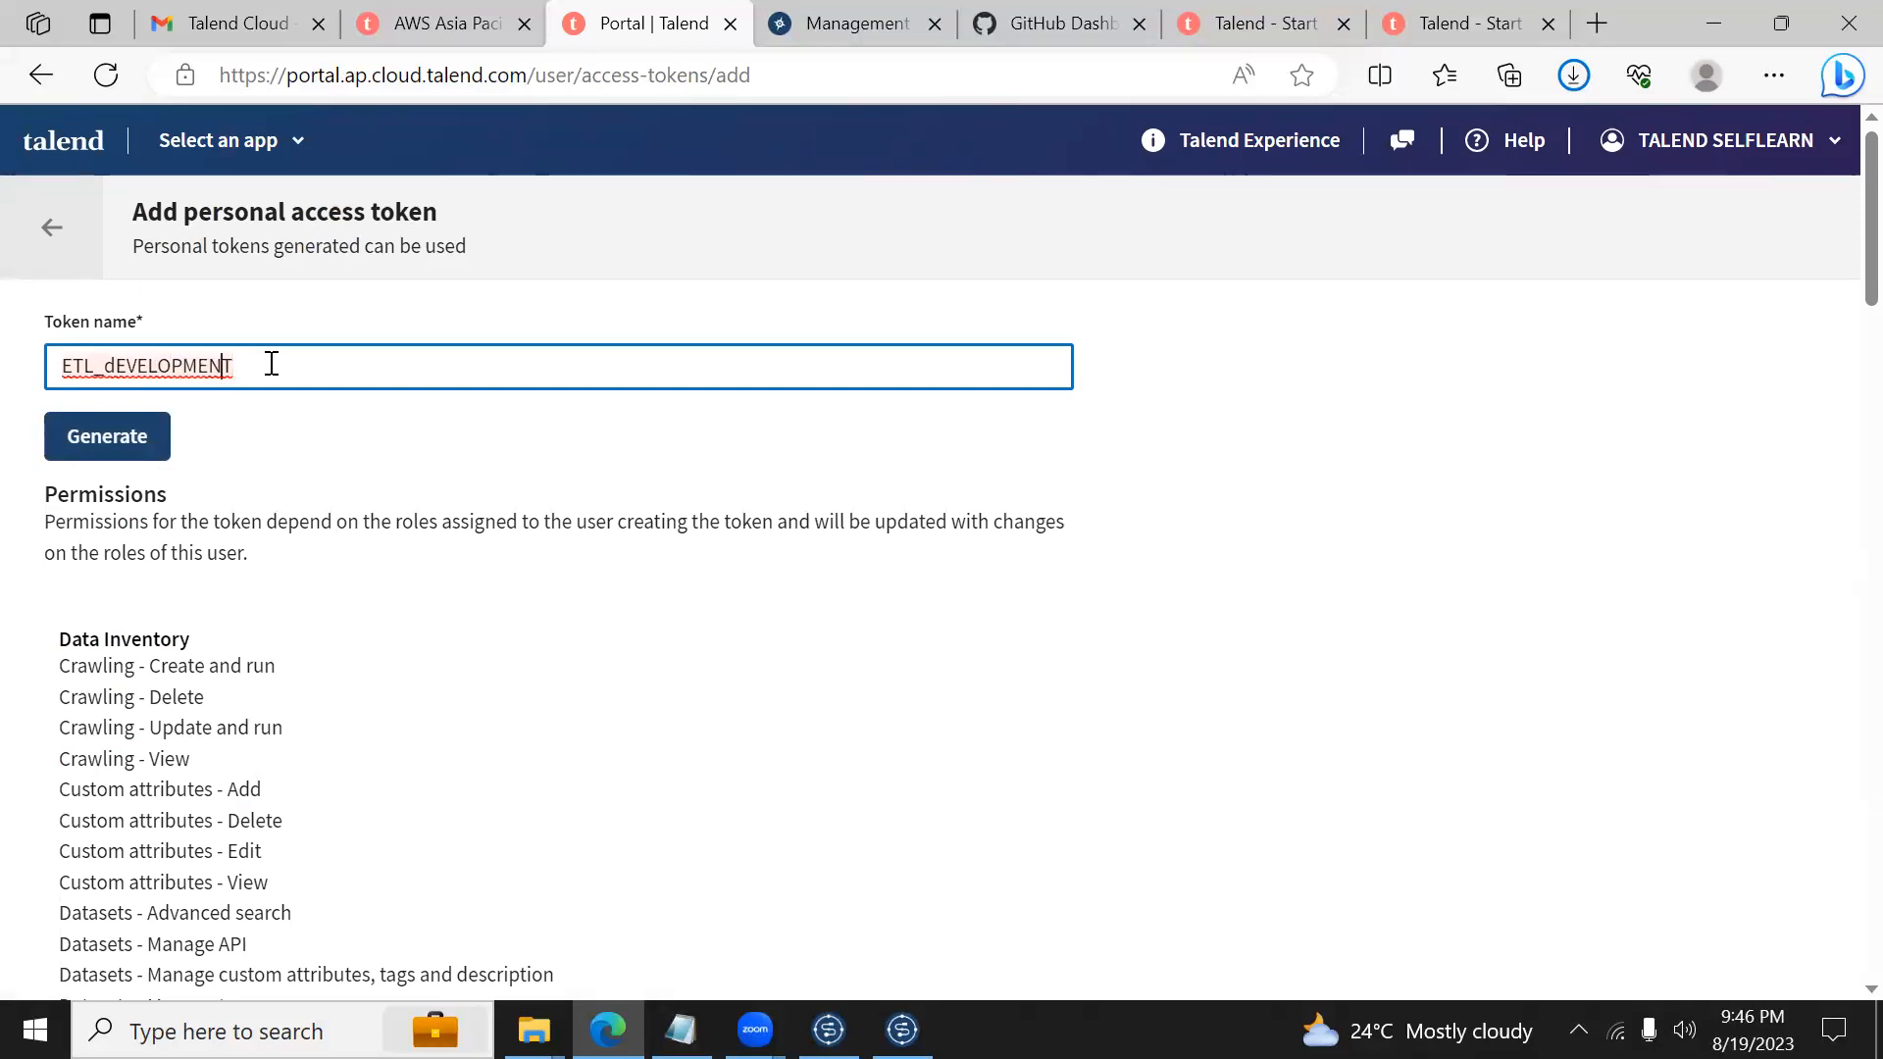
{"action": "key", "text": "BackSpace"}
{"action": "type", "text": "D"}
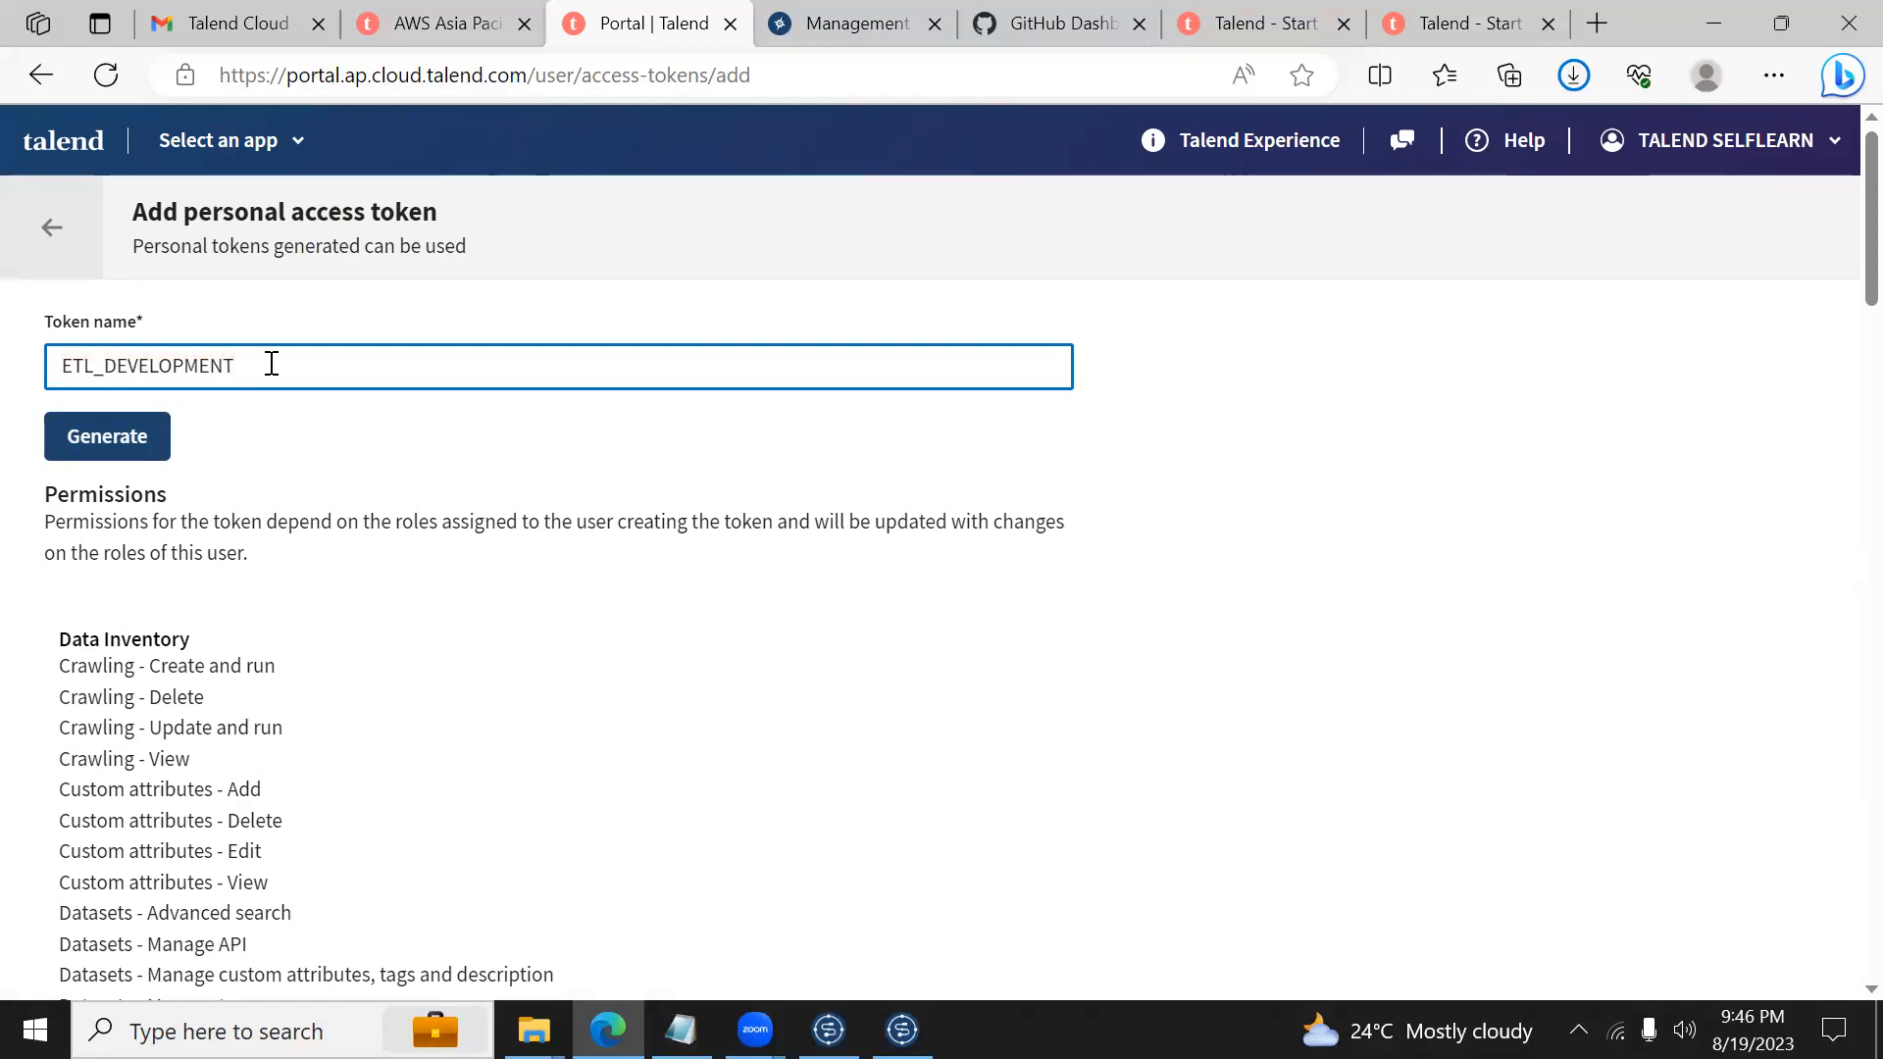
{"action": "left_click", "coordinate": [128, 438]}
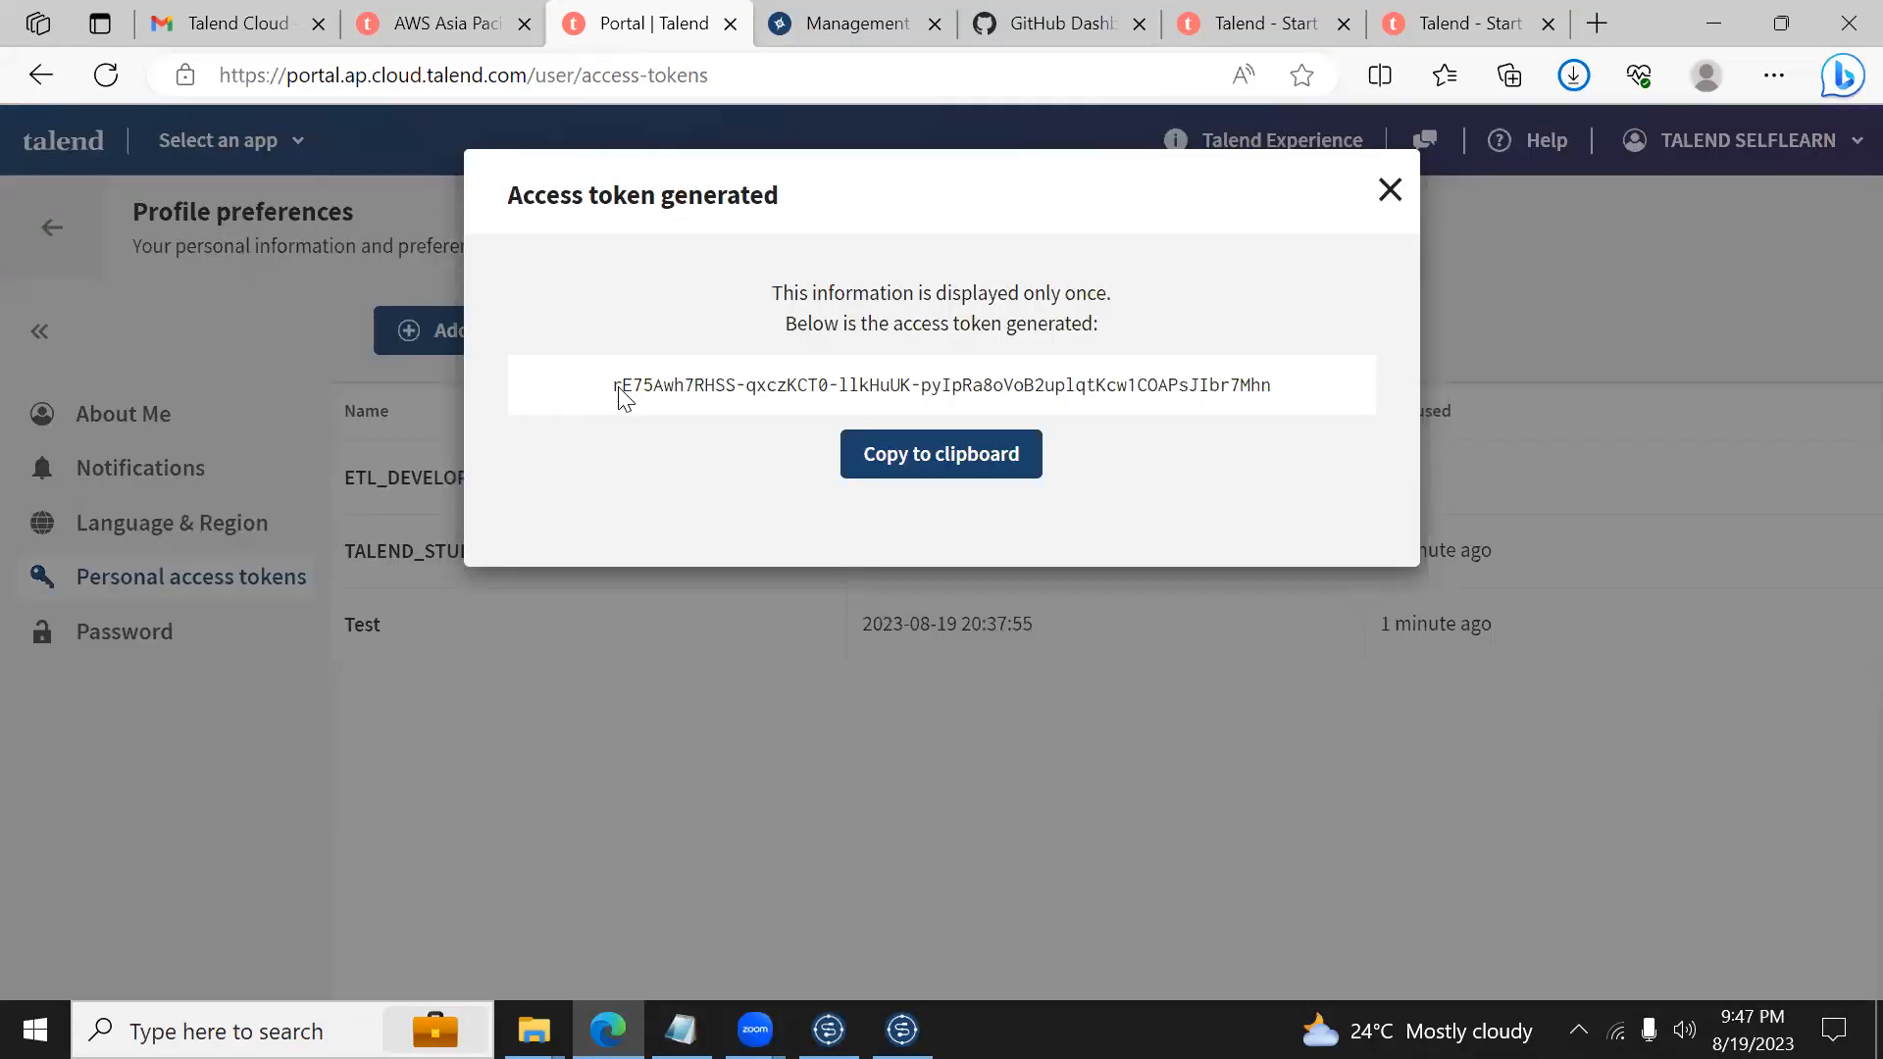
Step: Copy the generated access token, paste it into Notepad in place of any existing text, and close the token dialog in Edge
{"action": "left_click", "coordinate": [921, 455]}
{"action": "left_click", "coordinate": [681, 1030]}
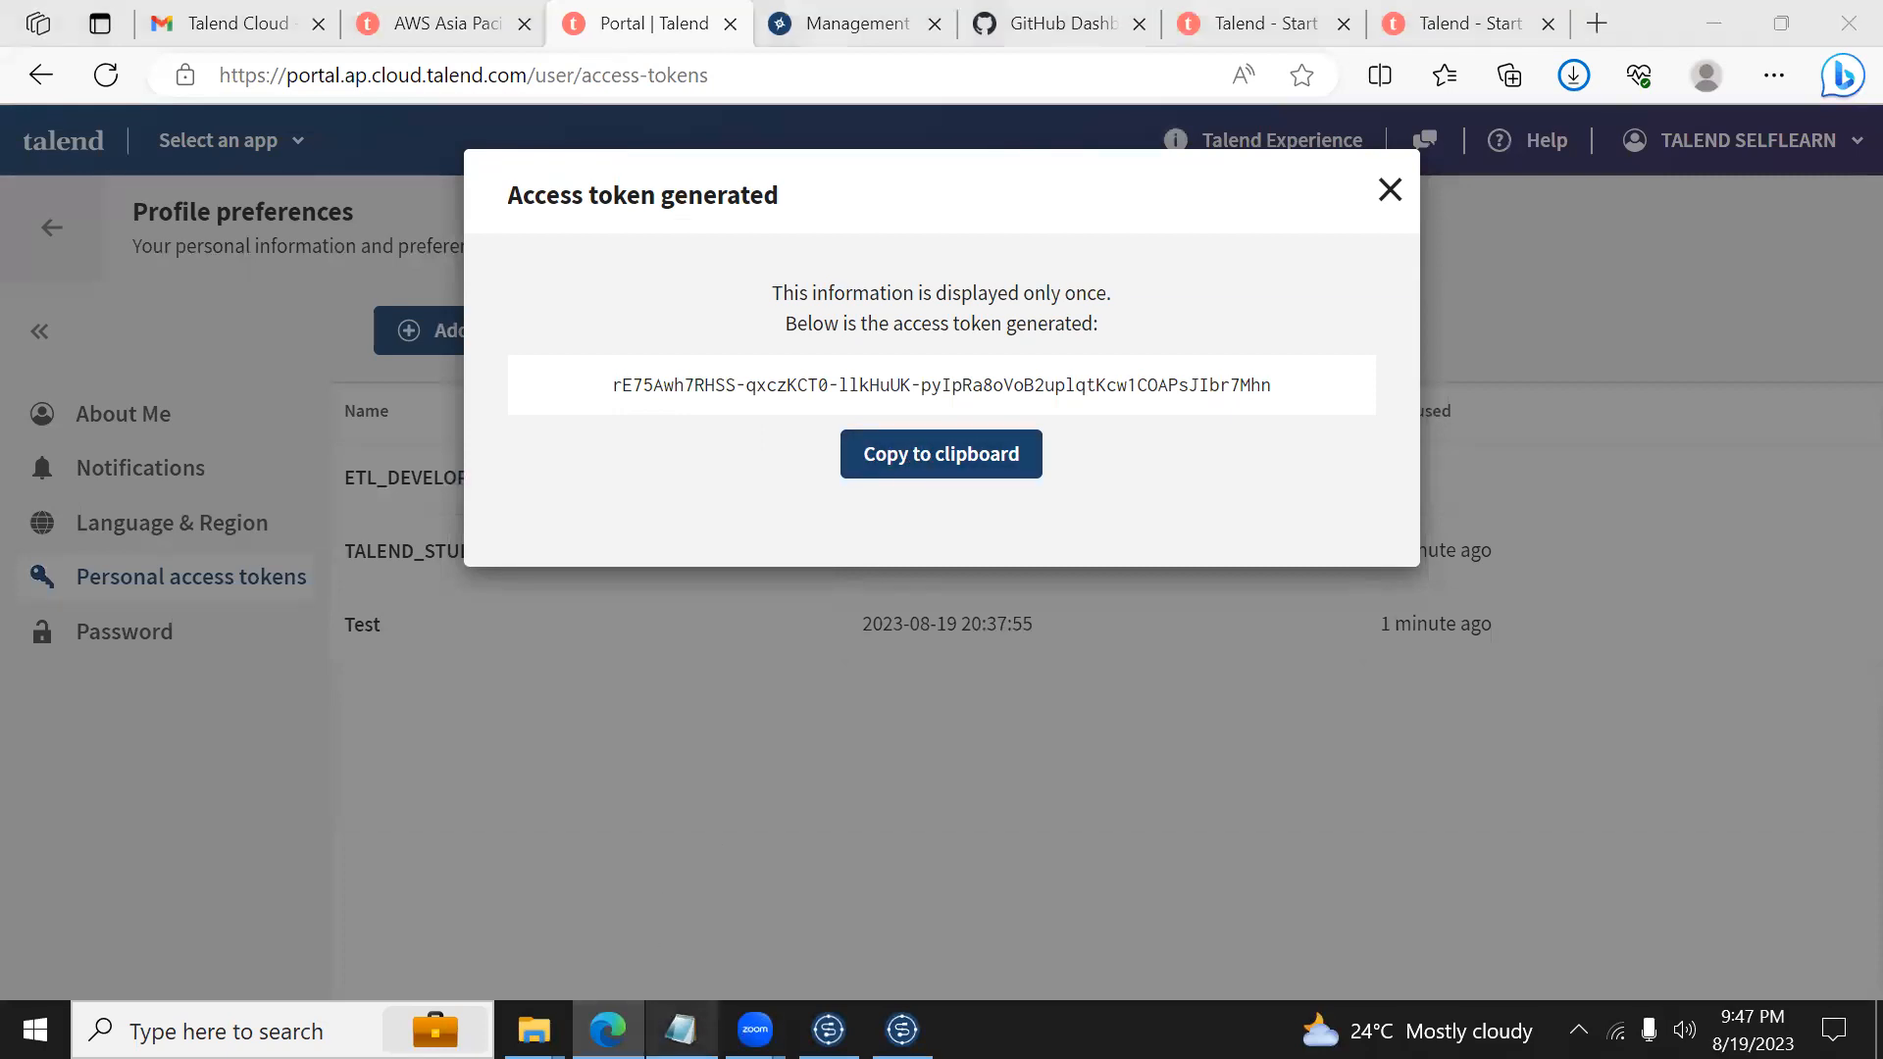
{"action": "key", "text": "ctrl+a"}
{"action": "key", "text": "ctrl+v"}
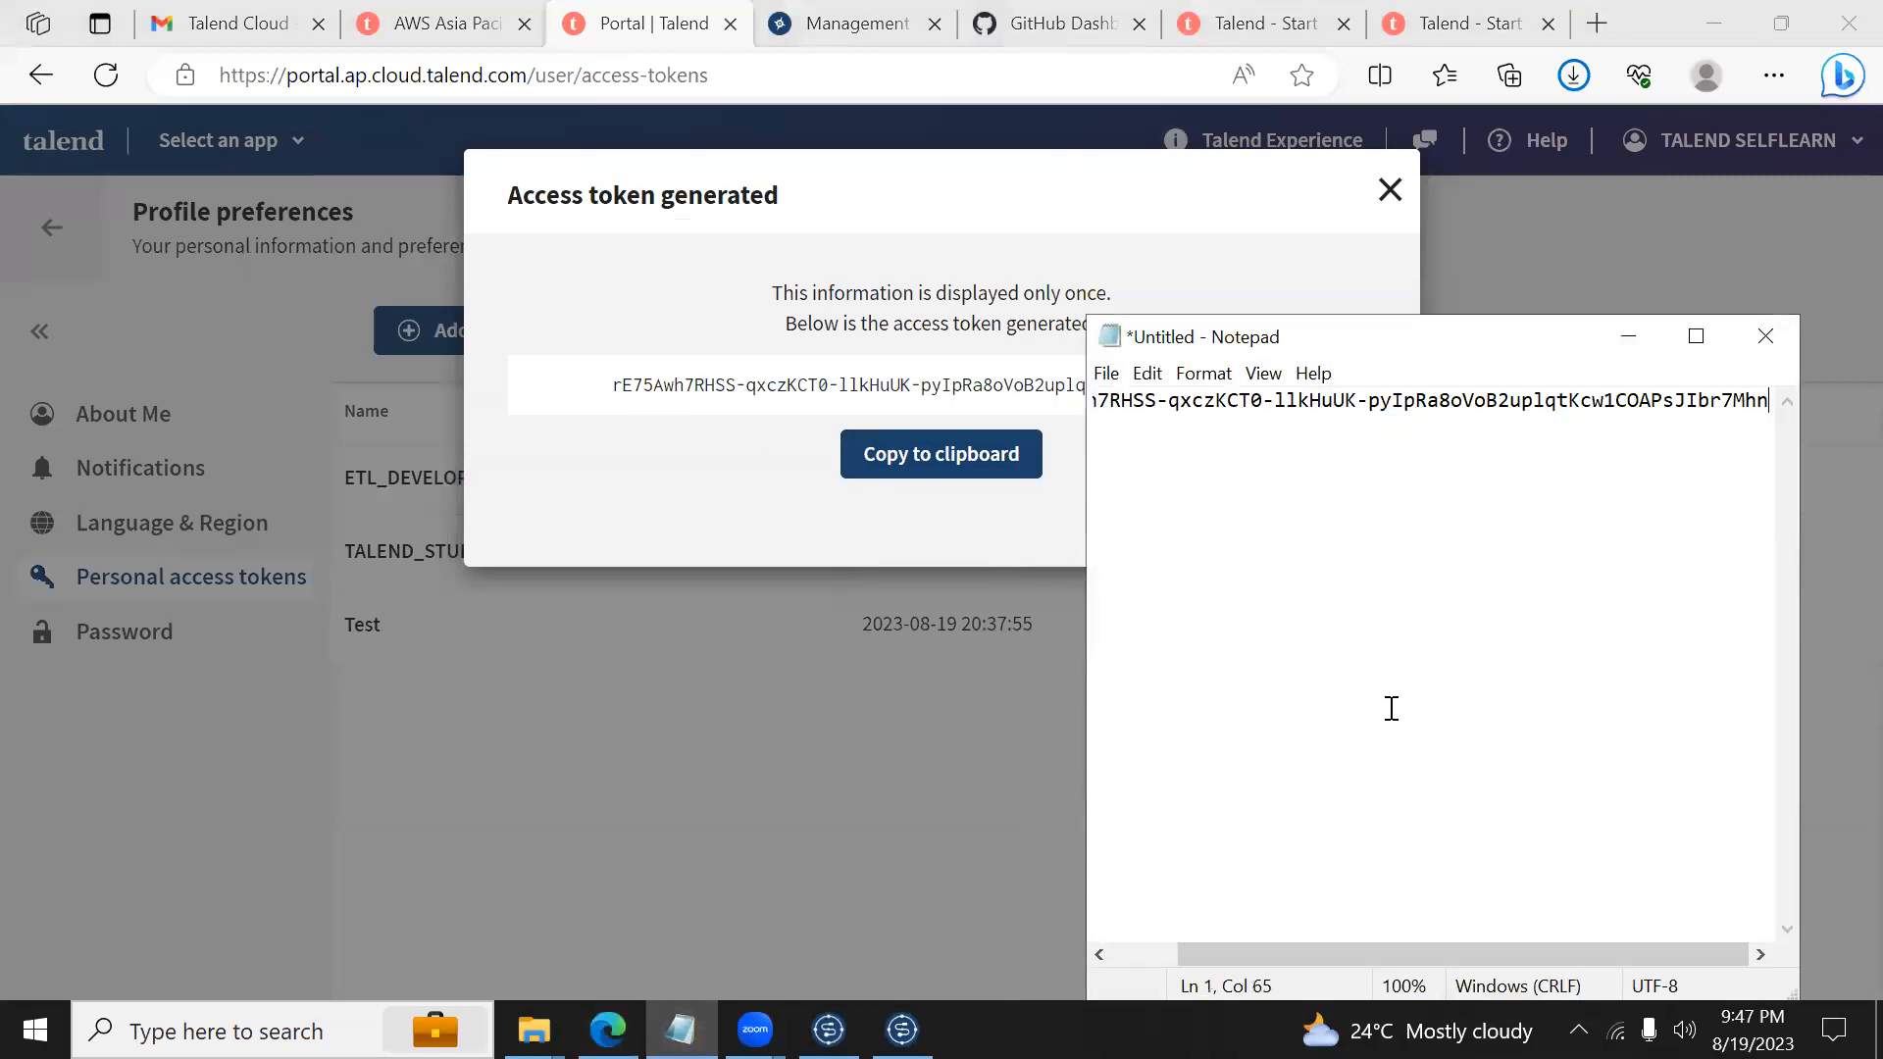
{"action": "key", "text": "Home"}
{"action": "key", "text": "End"}
{"action": "key", "text": "Home"}
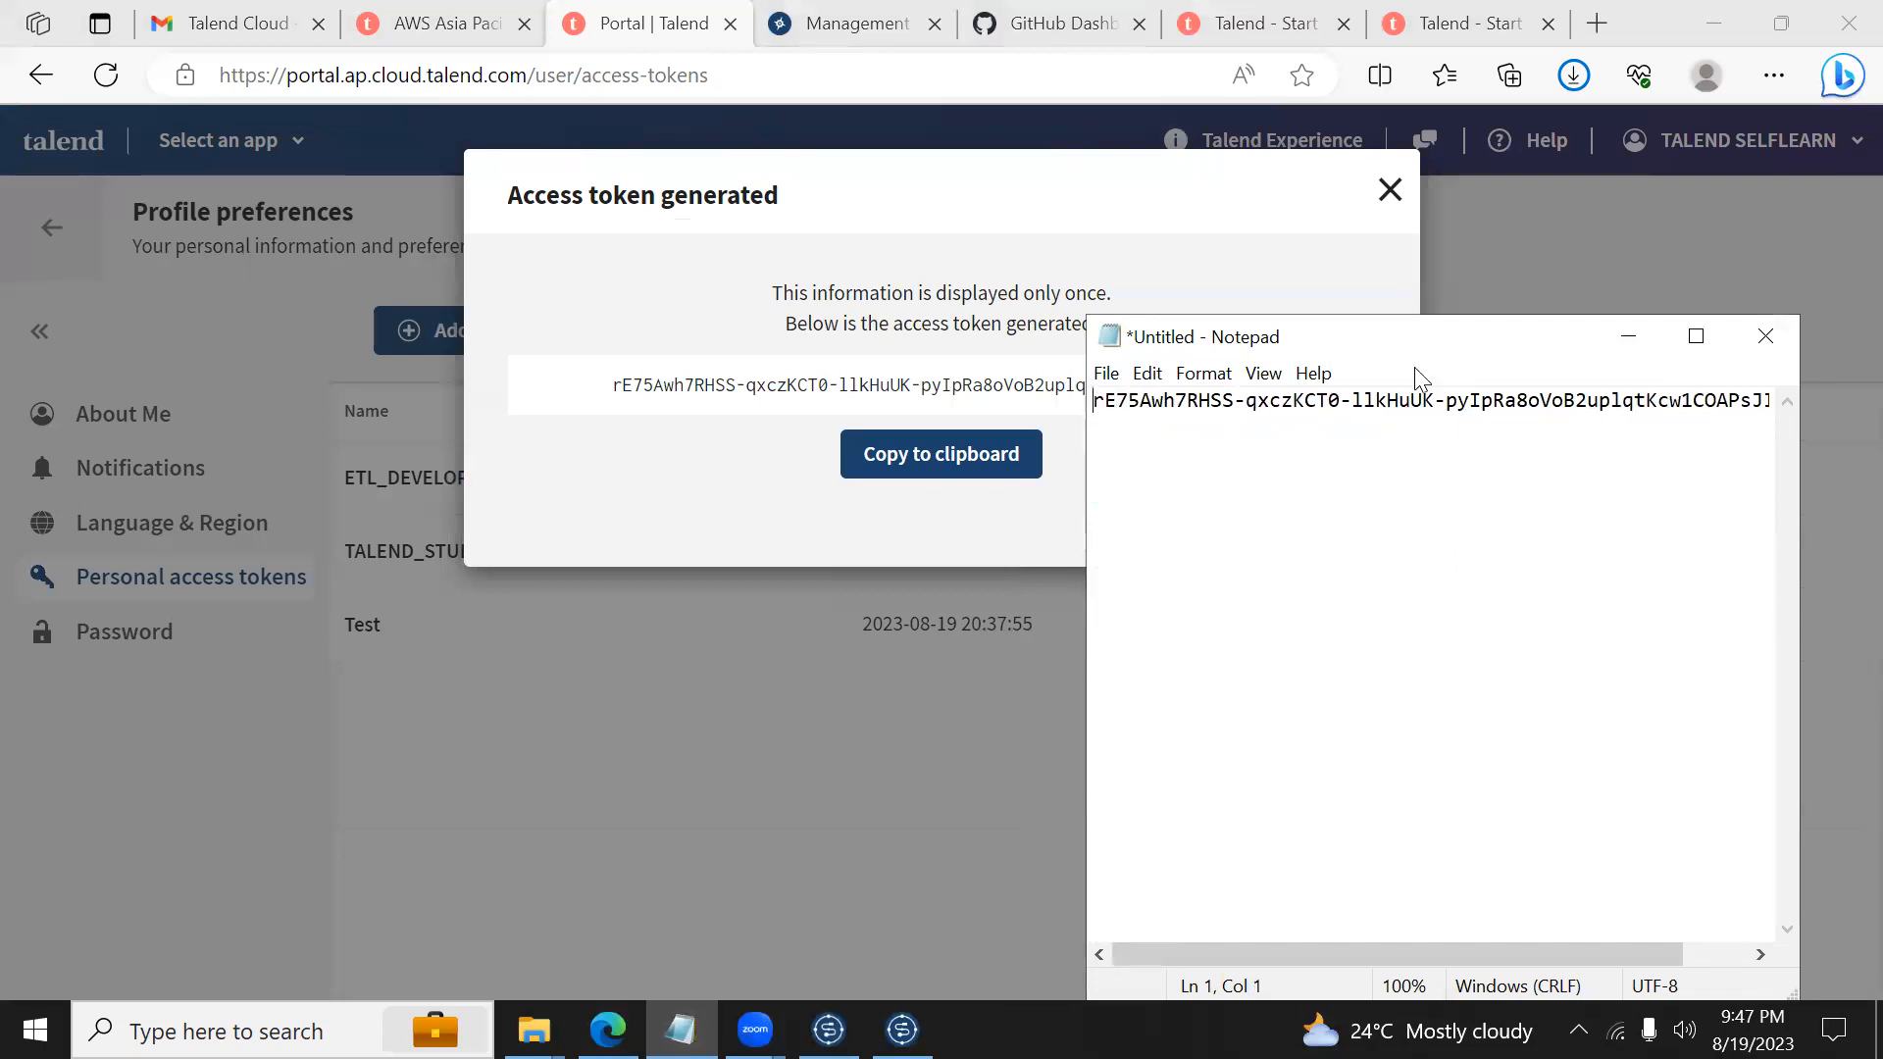
{"action": "left_click", "coordinate": [1388, 192]}
{"action": "left_click", "coordinate": [1389, 192]}
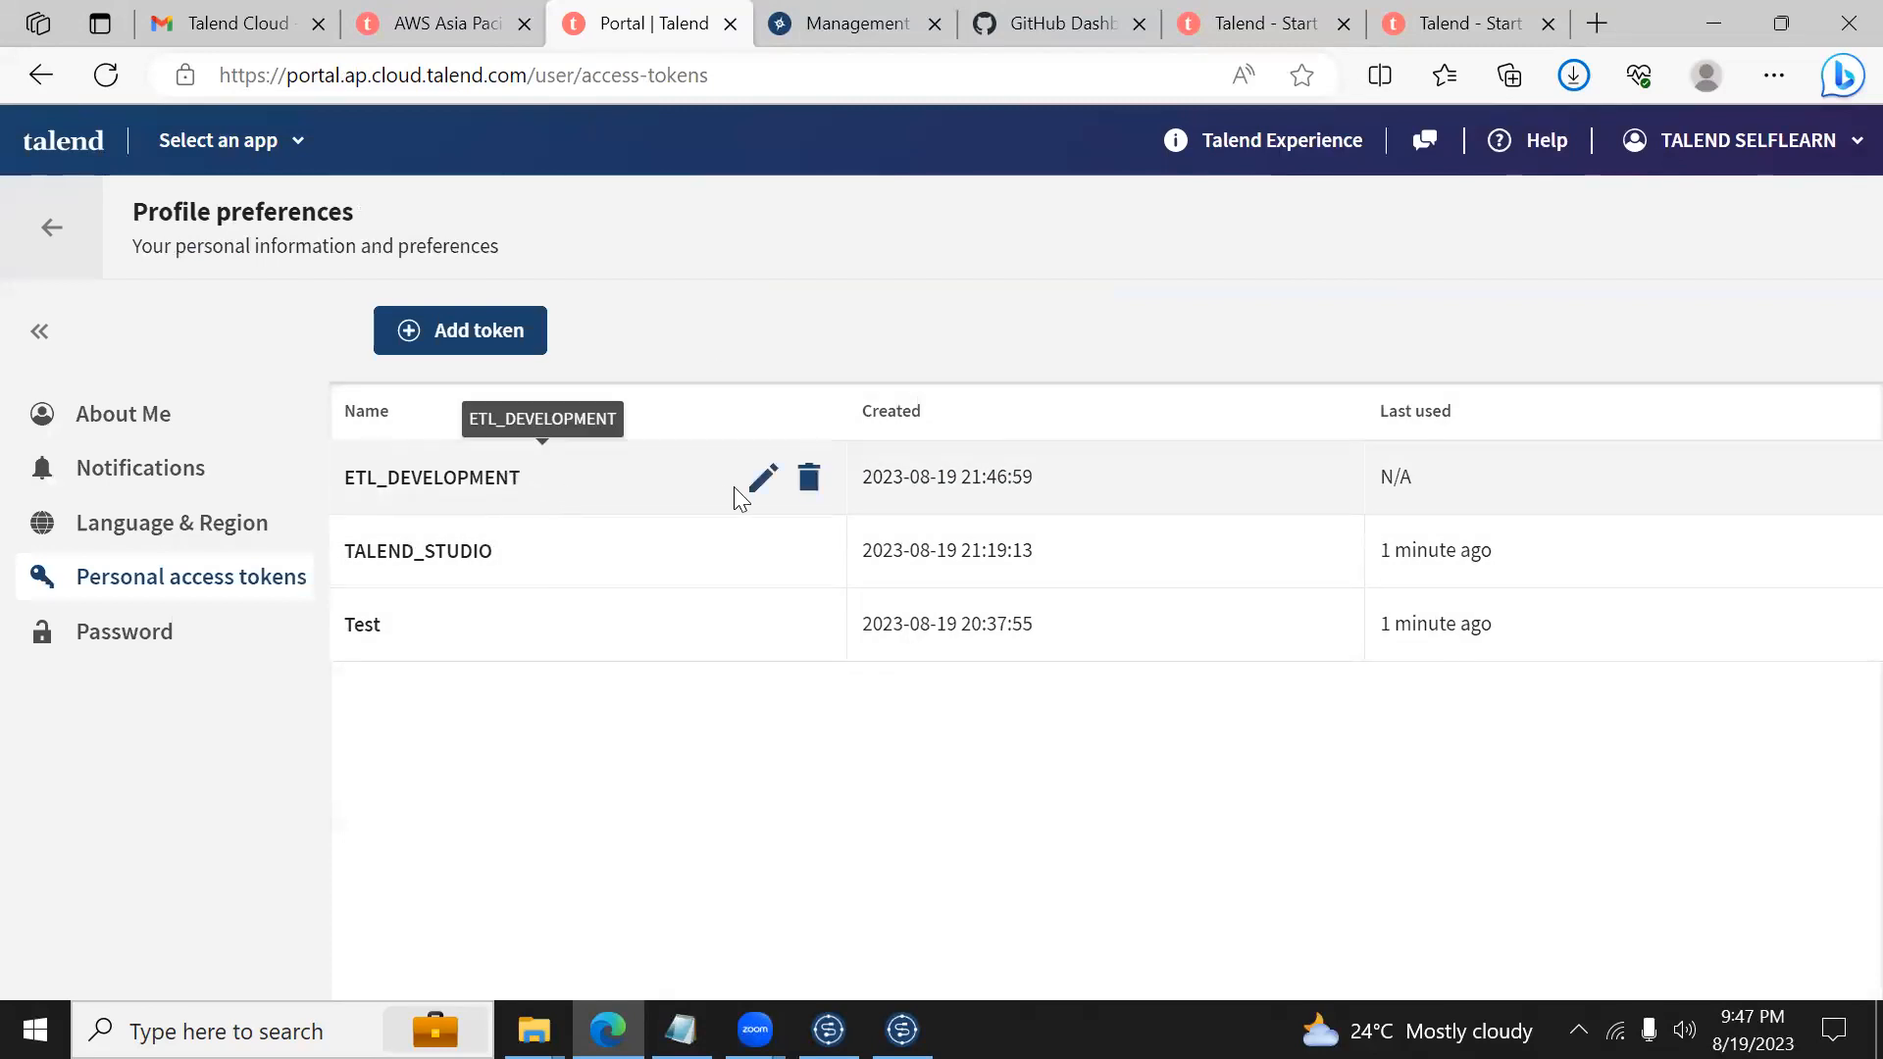
{"action": "mouse_move", "coordinate": [582, 504]}
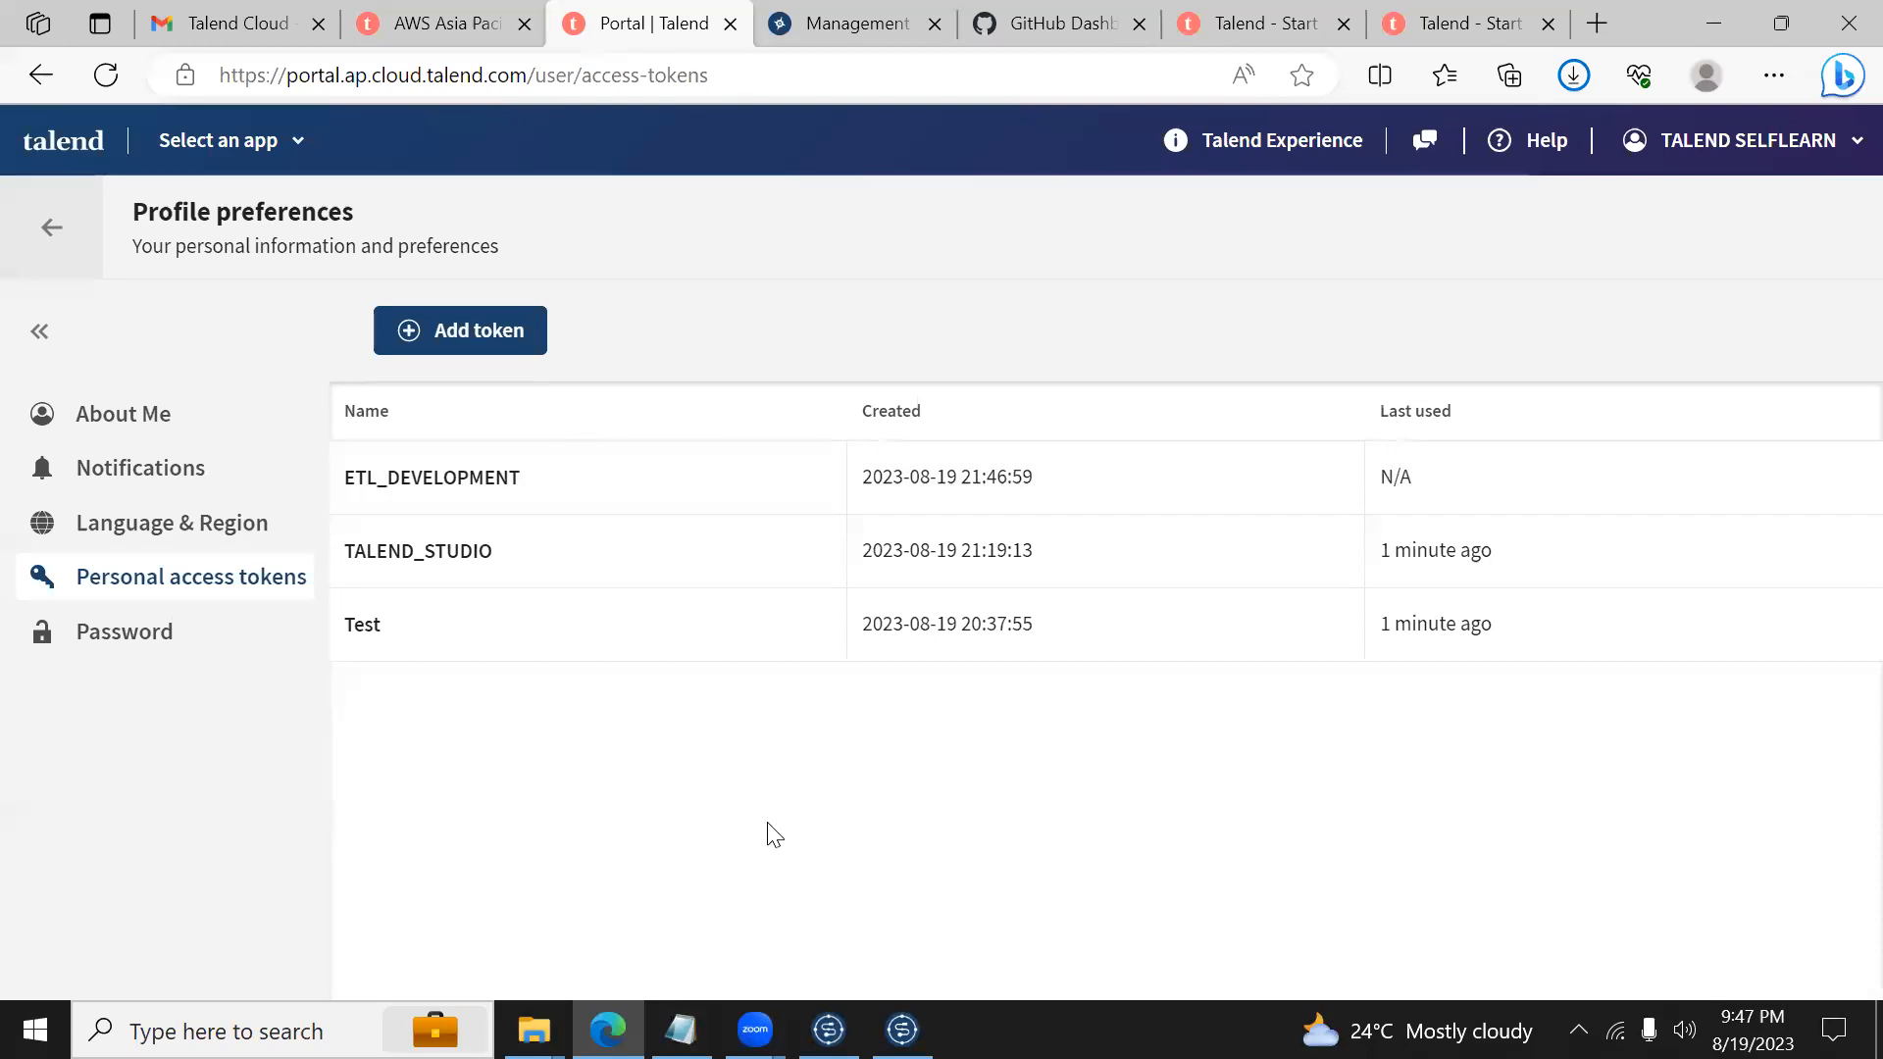
{"action": "mouse_move", "coordinate": [679, 1030]}
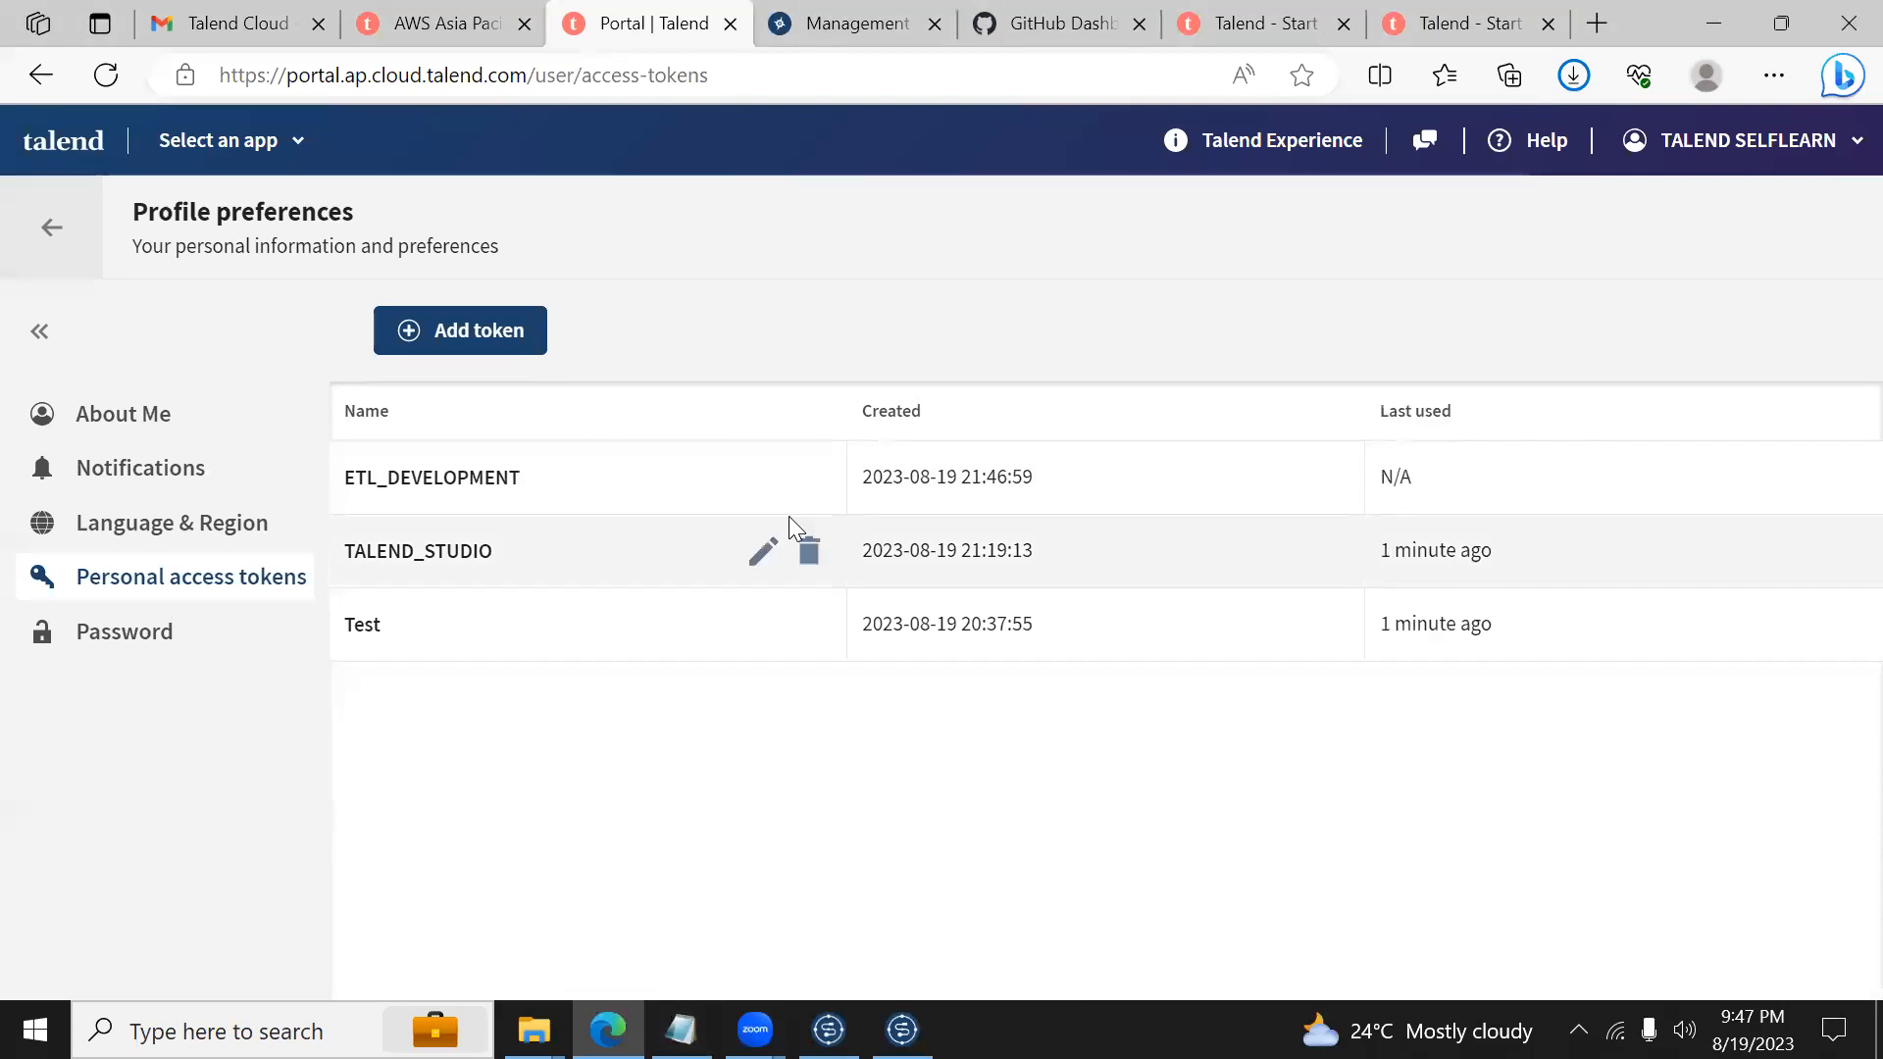
{"action": "left_click", "coordinate": [761, 478]}
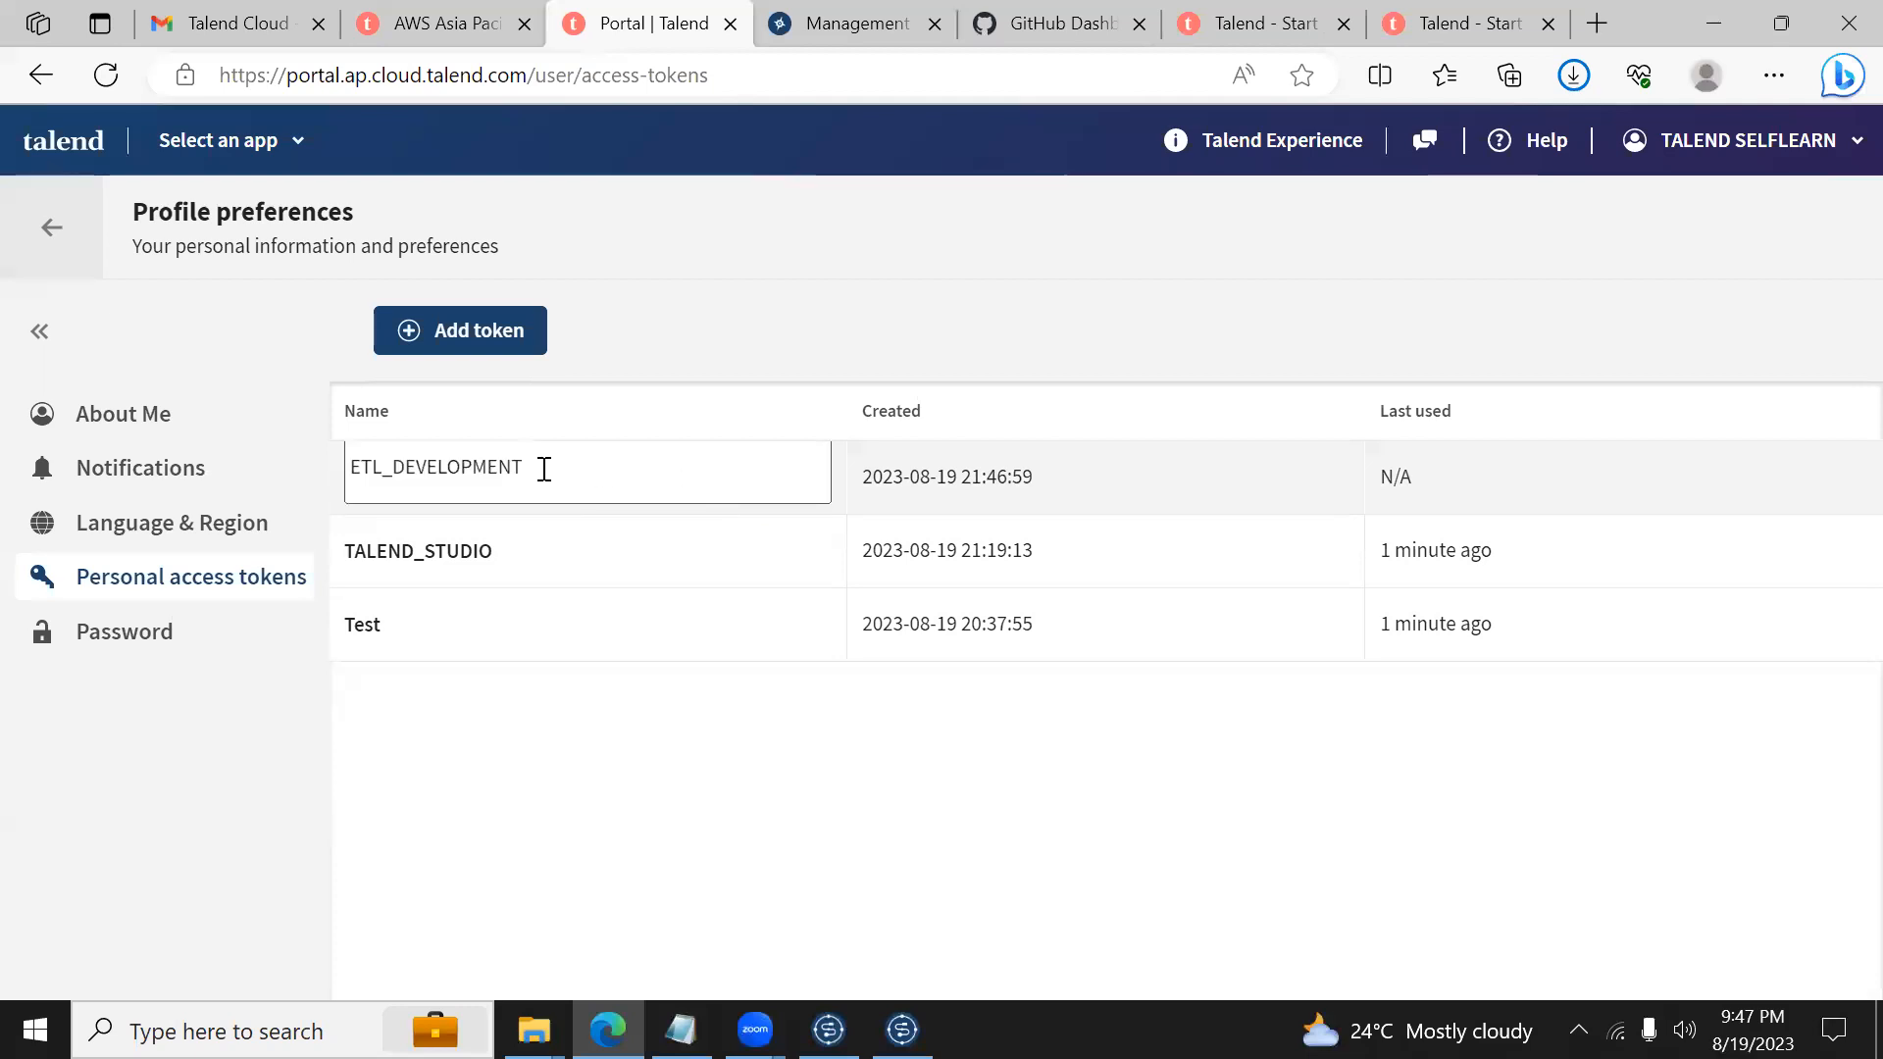
{"action": "left_click", "coordinate": [593, 871]}
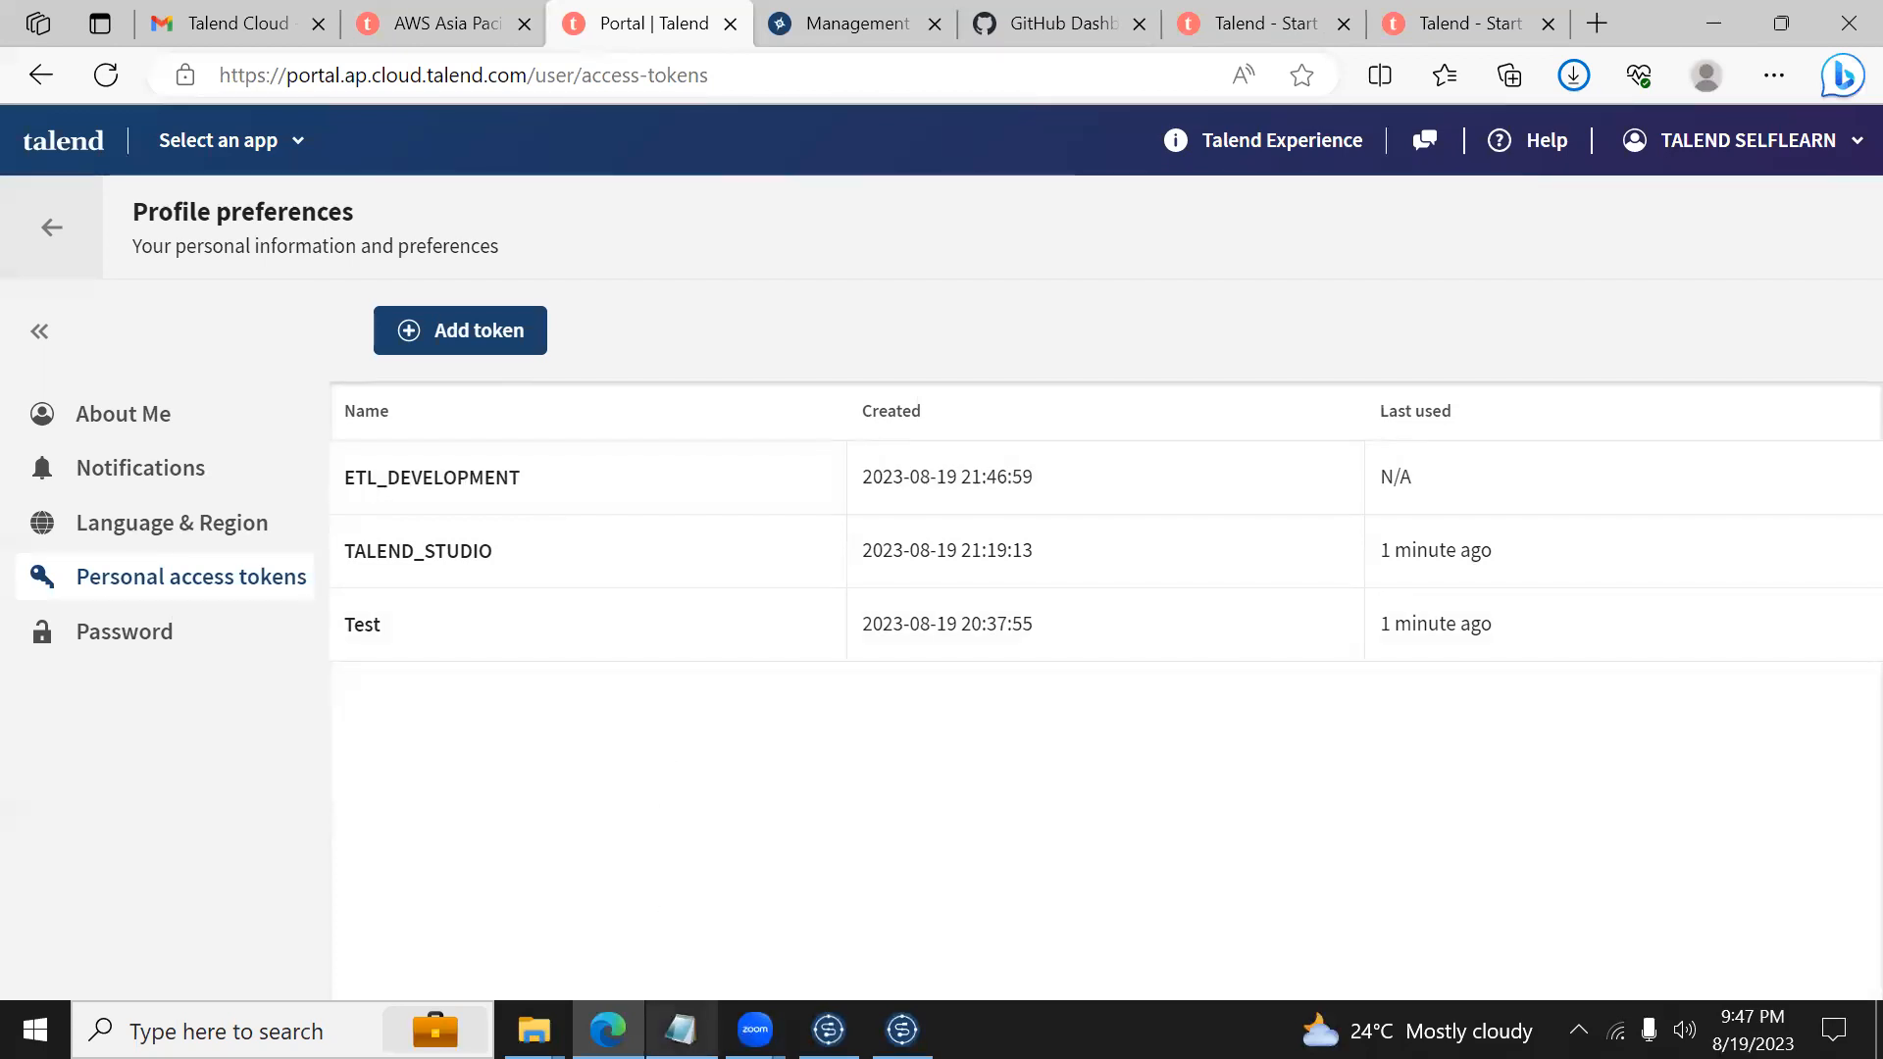
Step: Switch to Notepad, select the entire saved access token, and return to Edge
{"action": "left_click", "coordinate": [680, 1030]}
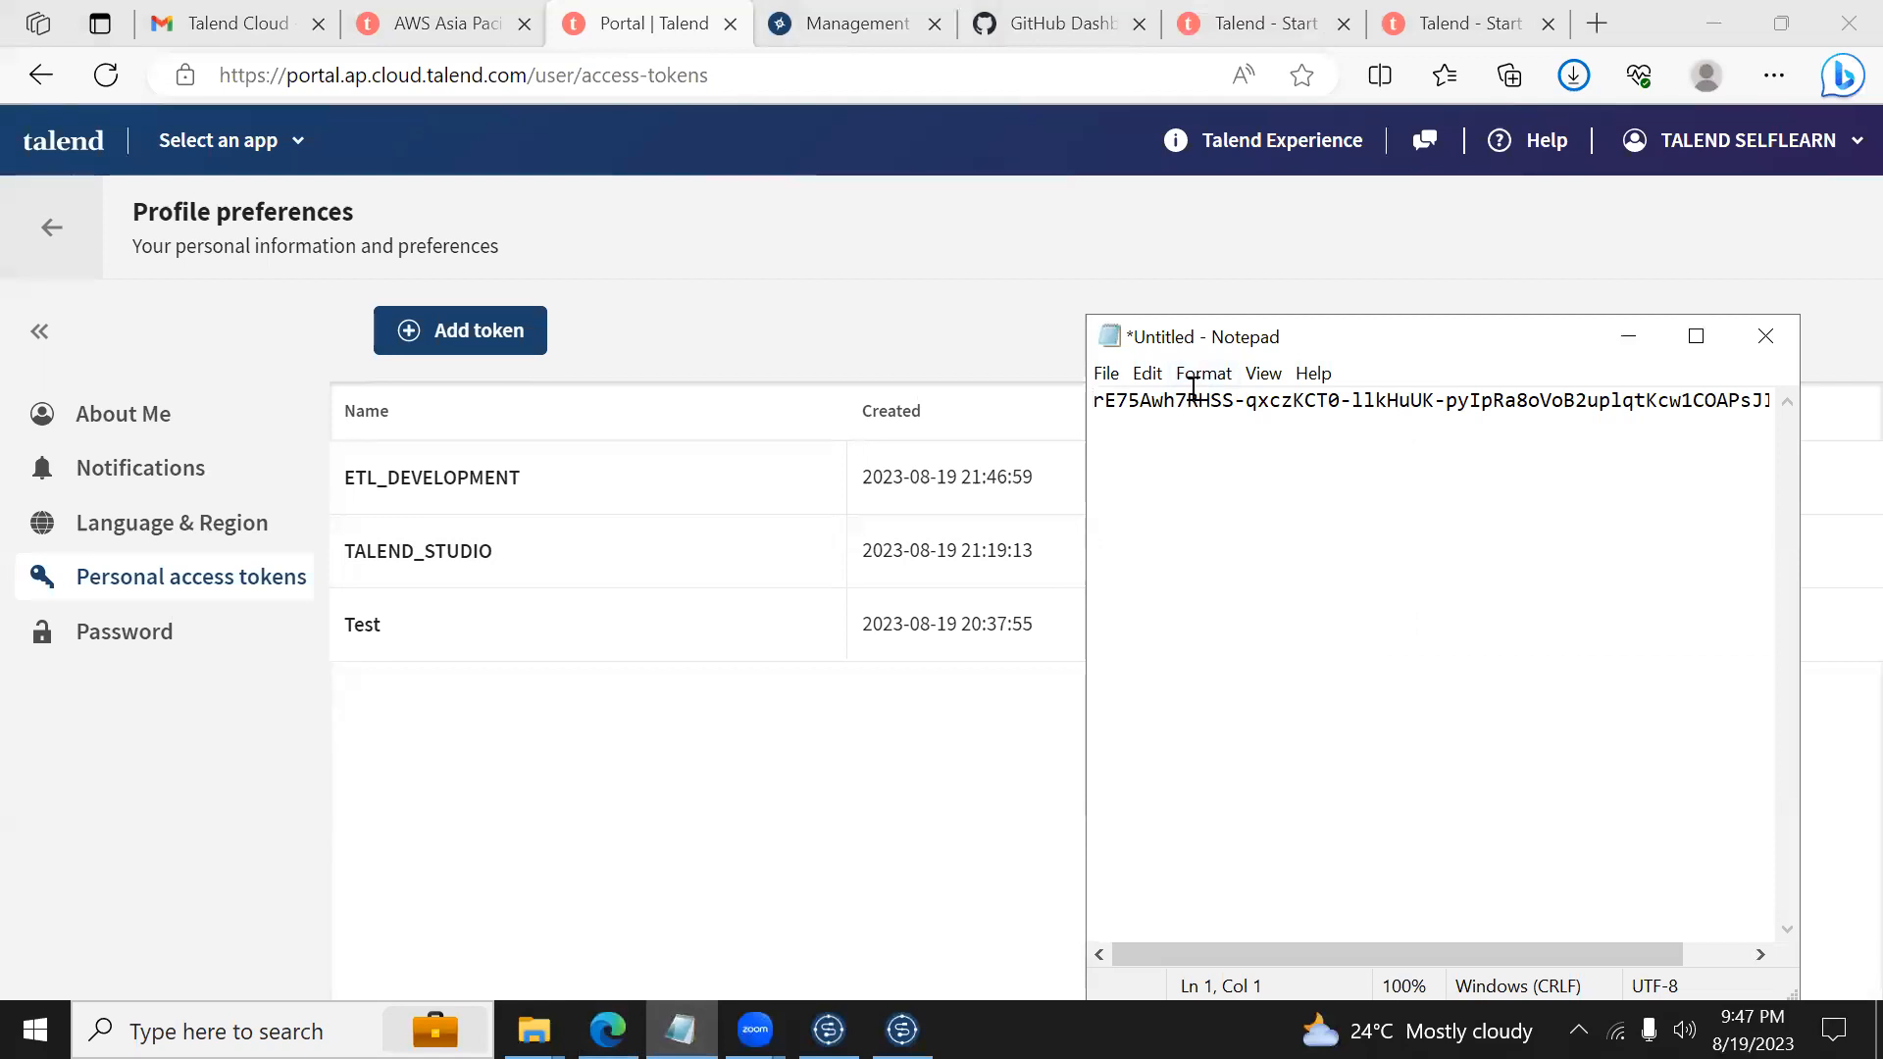
{"action": "key", "text": "ctrl+a"}
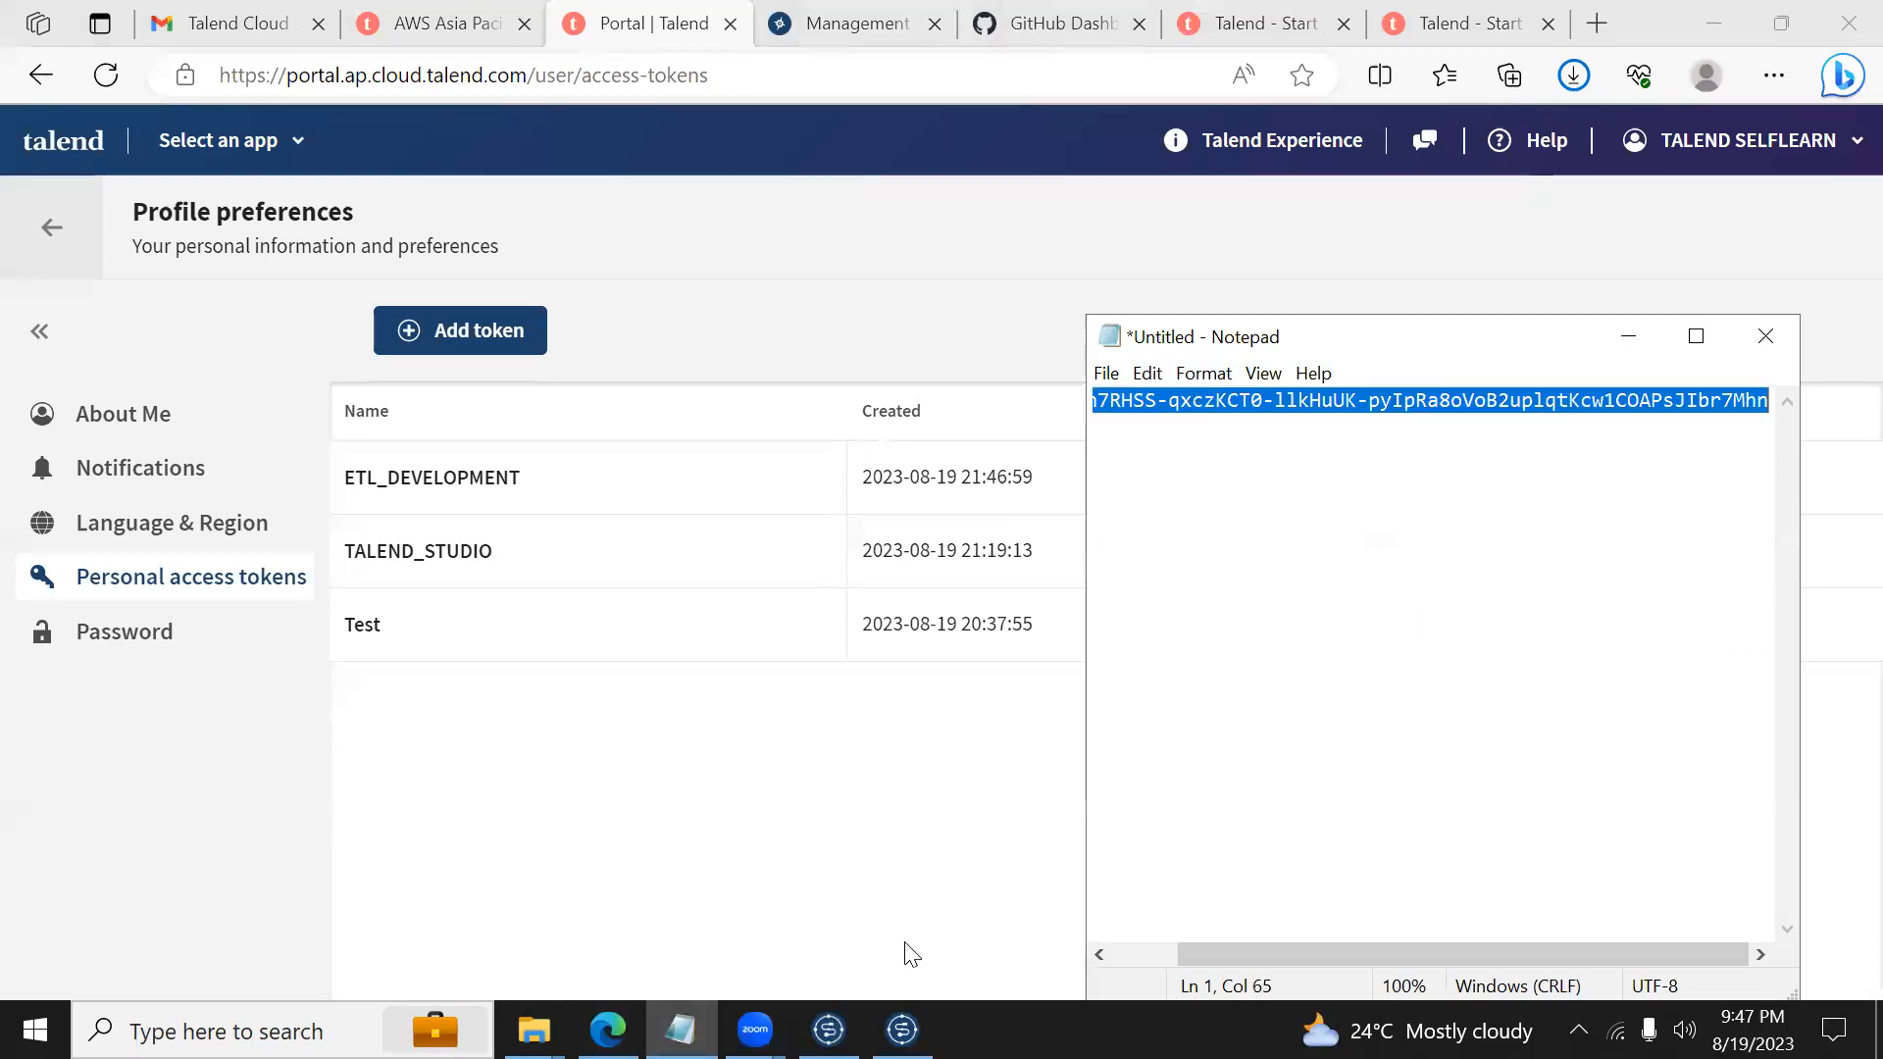
{"action": "left_click", "coordinate": [763, 863]}
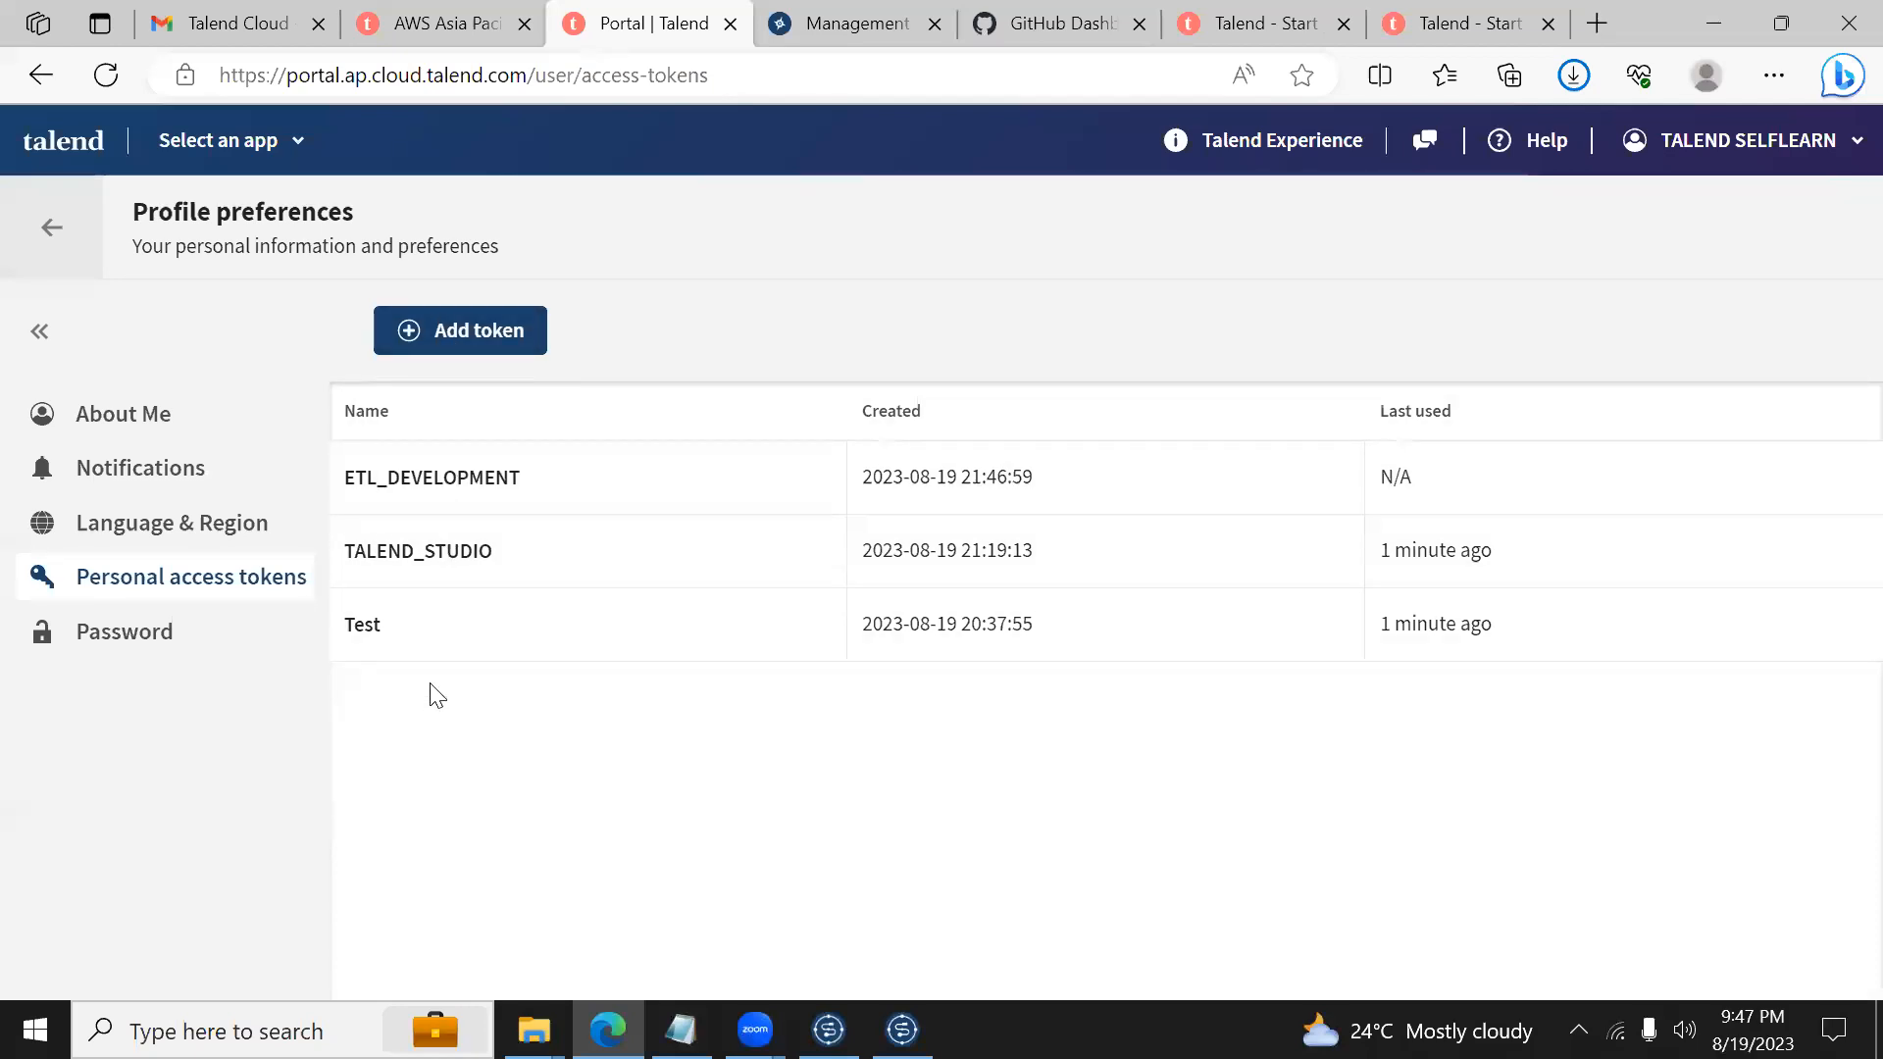
Step: Switch to Talend Studio, choose the other login mode, and open the connection management settings
{"action": "left_click", "coordinate": [902, 1030]}
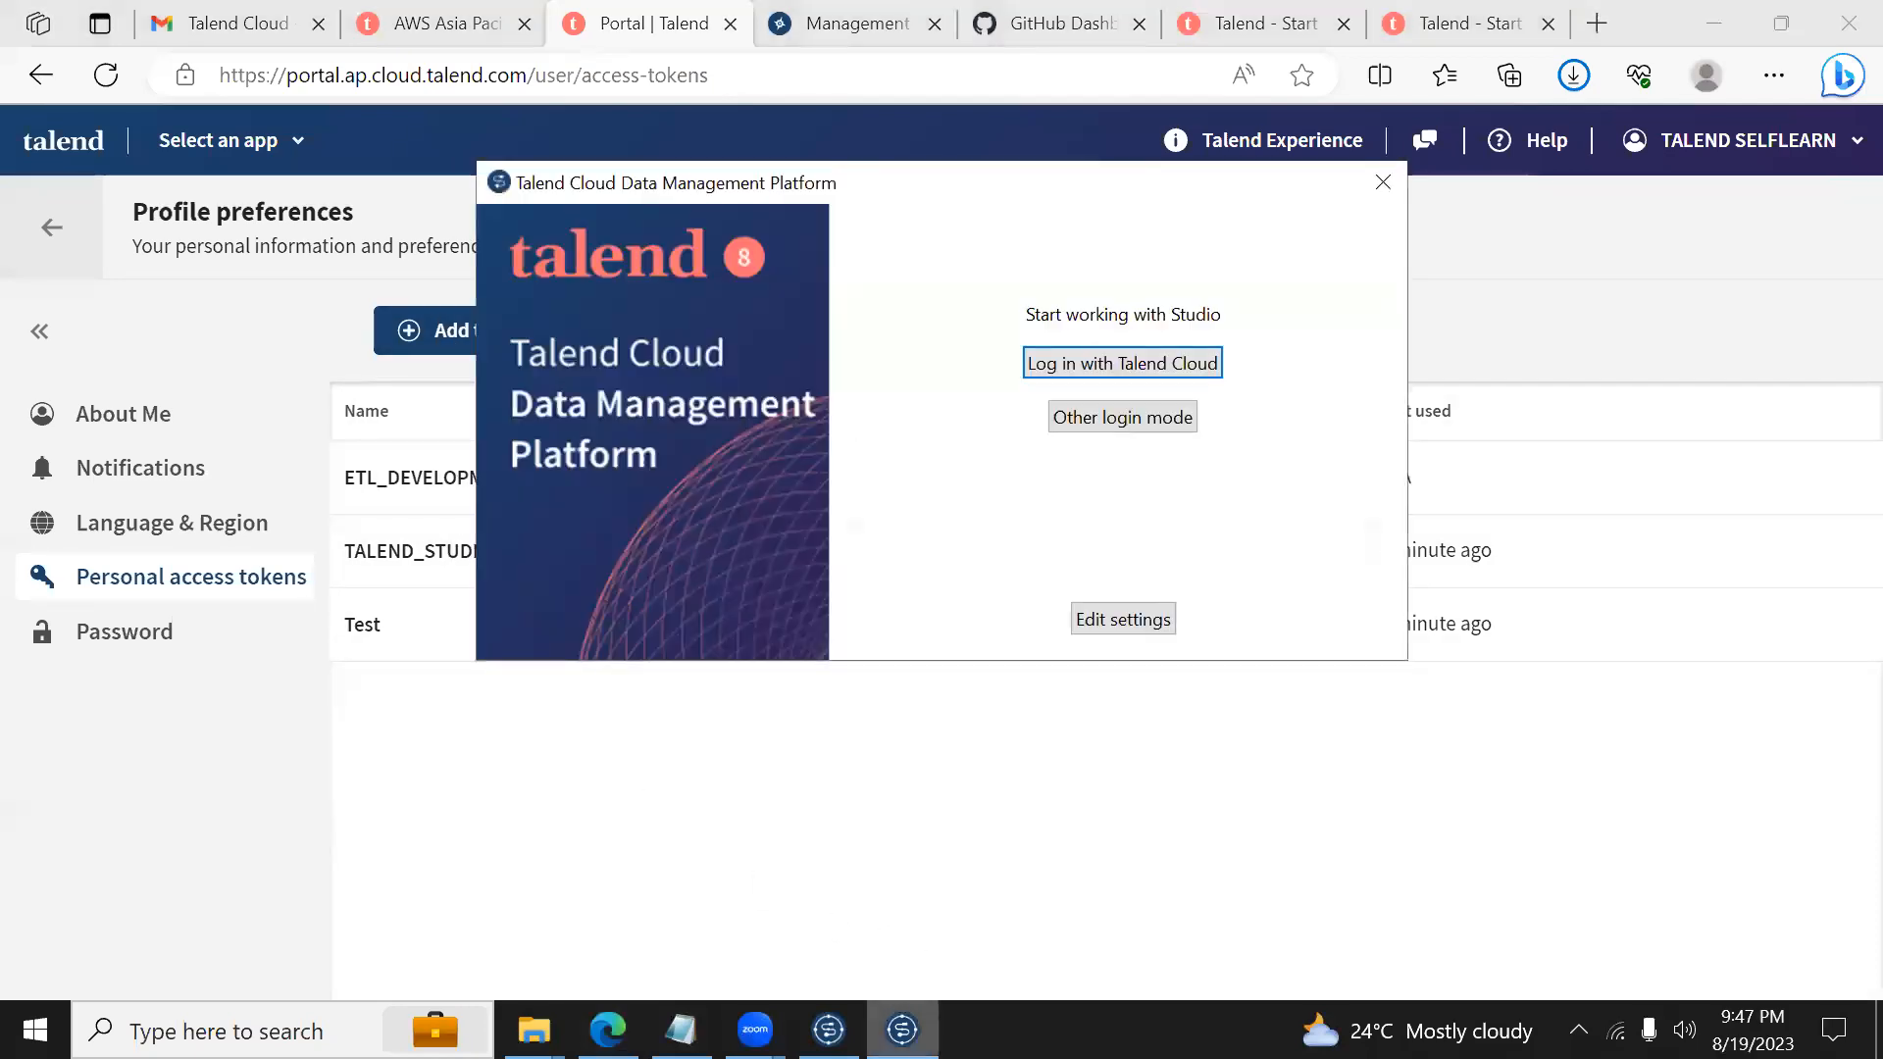
{"action": "left_click", "coordinate": [1124, 432]}
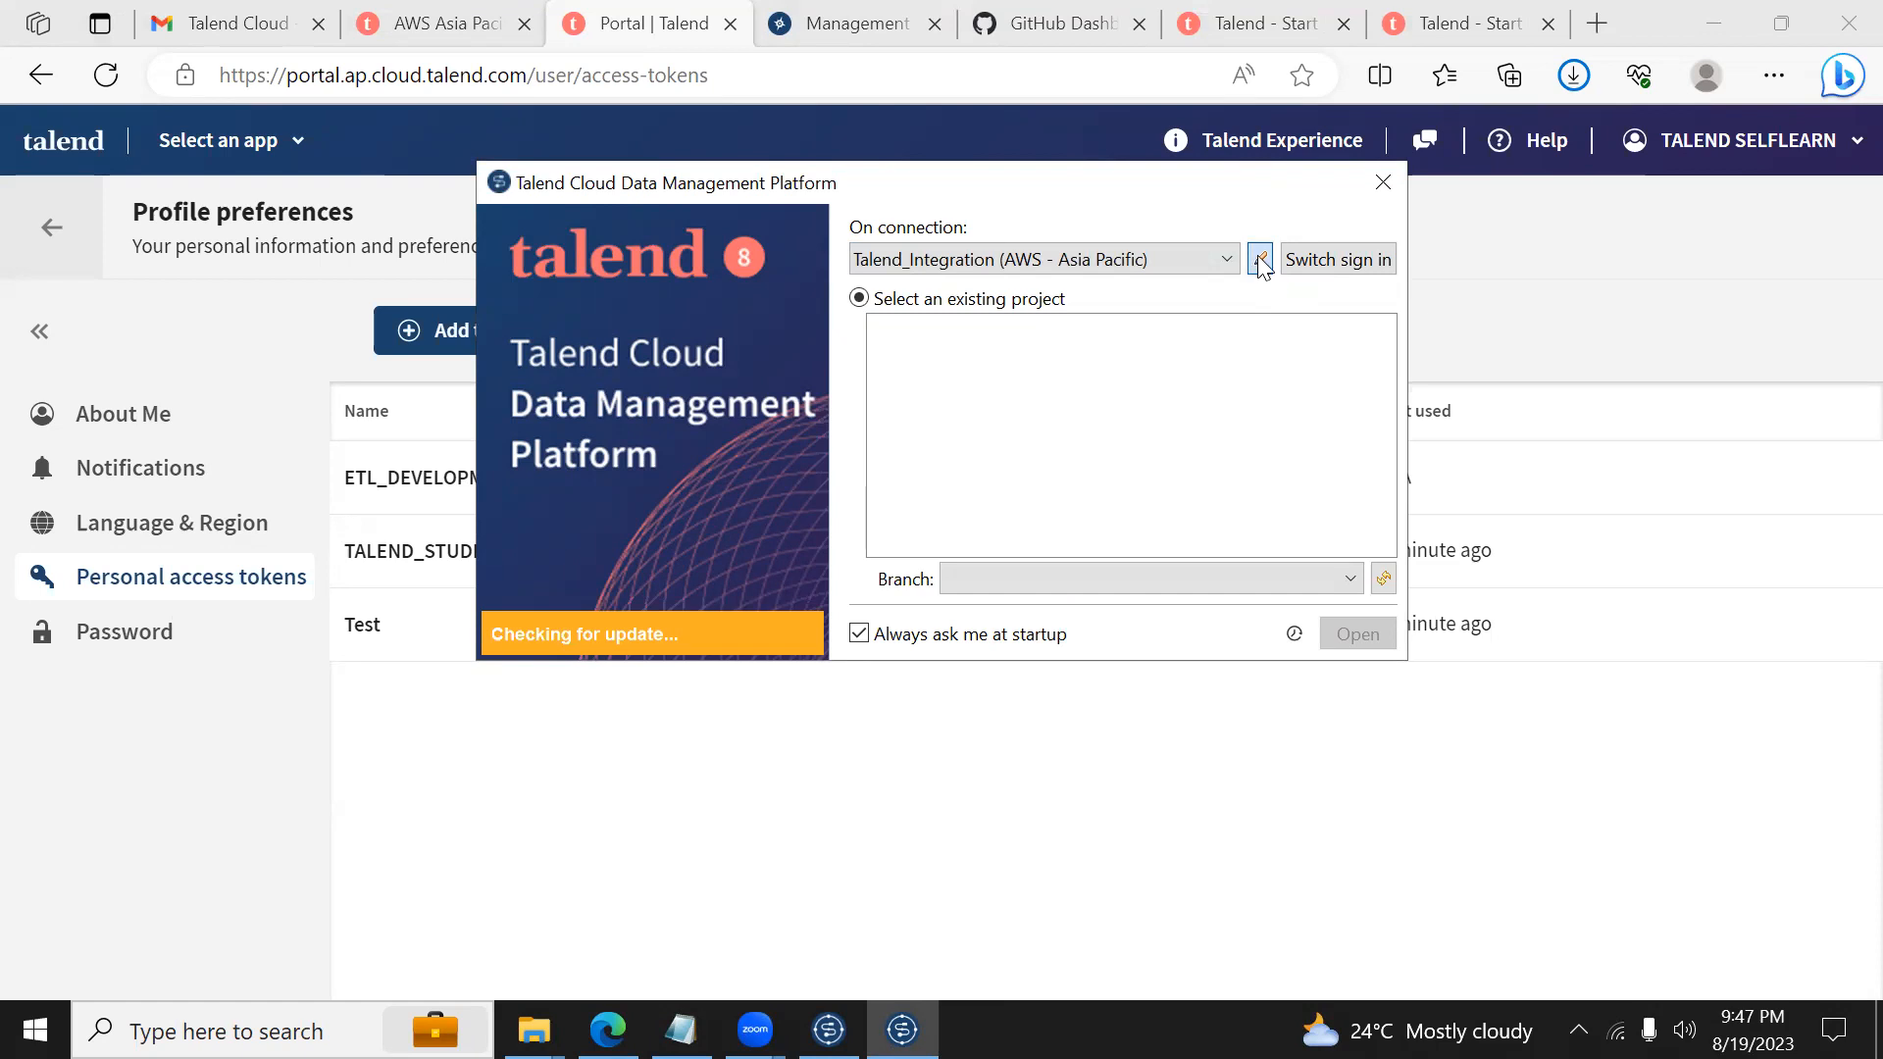
{"action": "left_click", "coordinate": [1262, 261]}
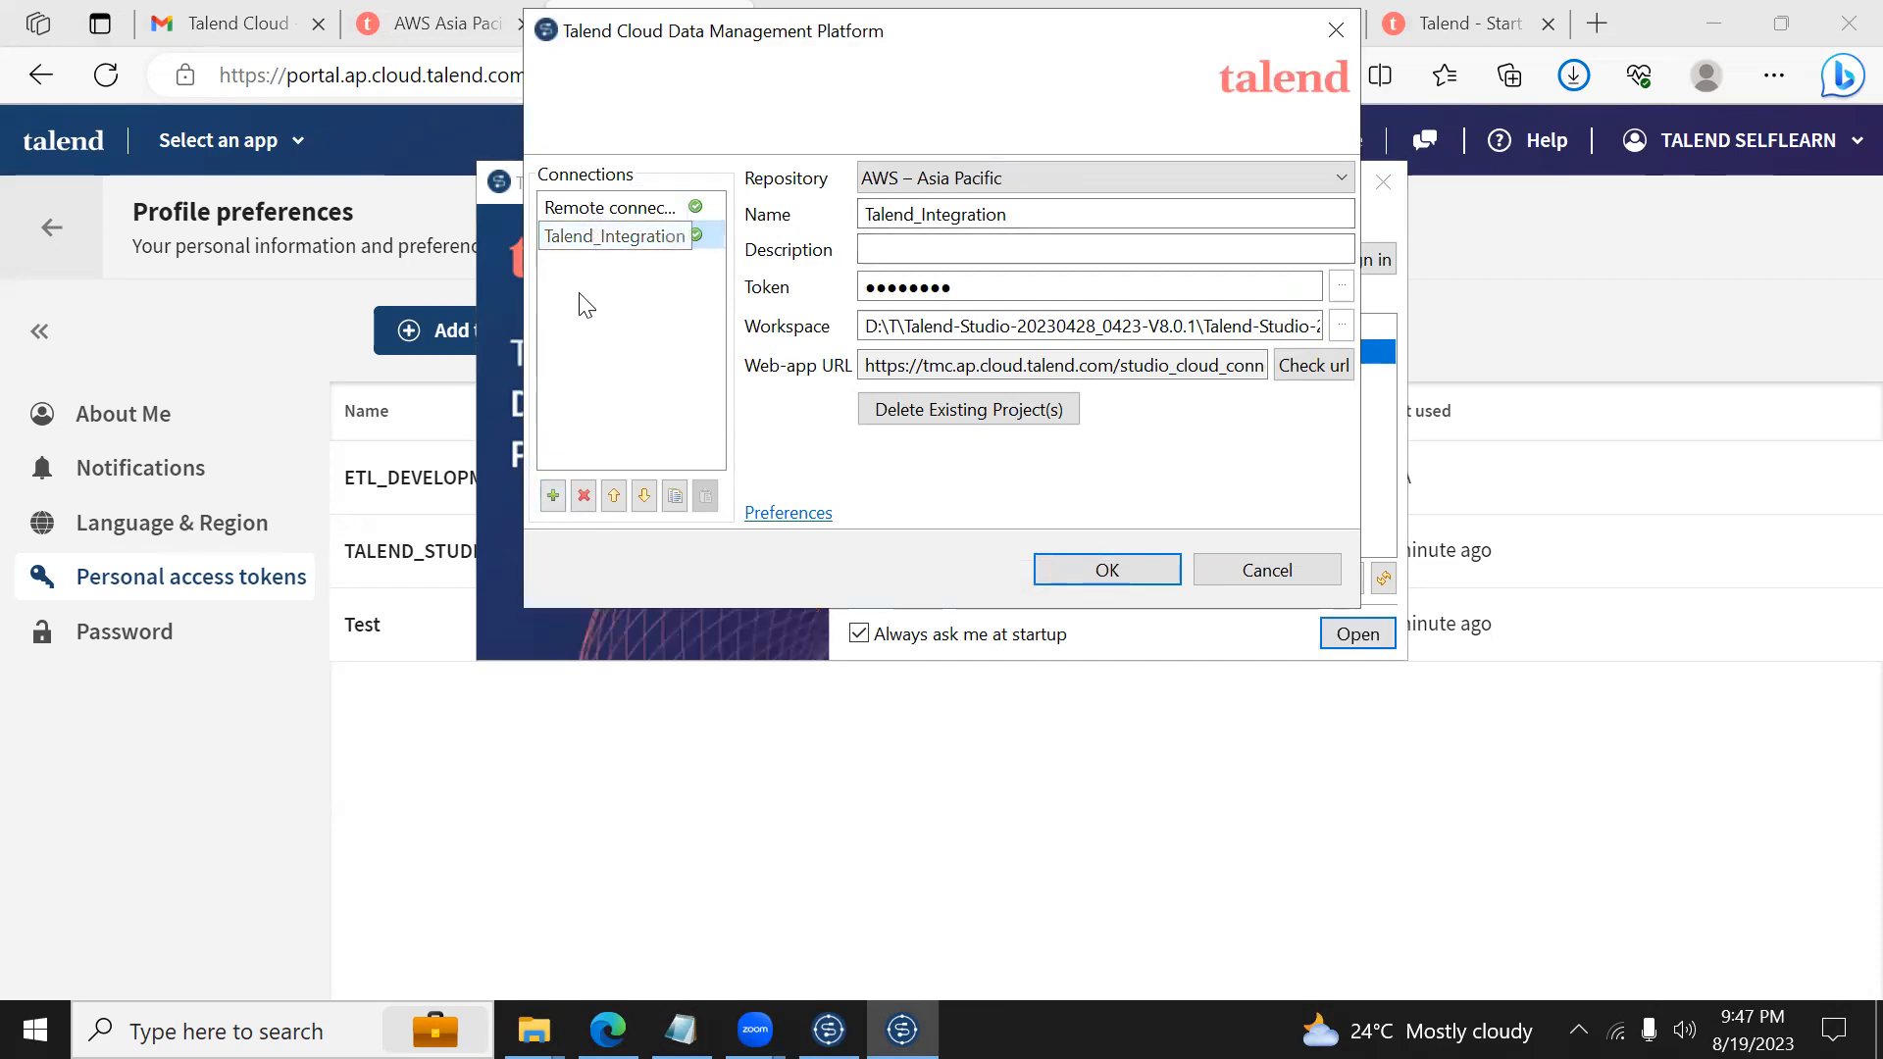
Step: Add a new connection named ETL_DEVELOPMENT, keeping AWS – Asia Pacific as its repository
{"action": "left_click", "coordinate": [560, 496]}
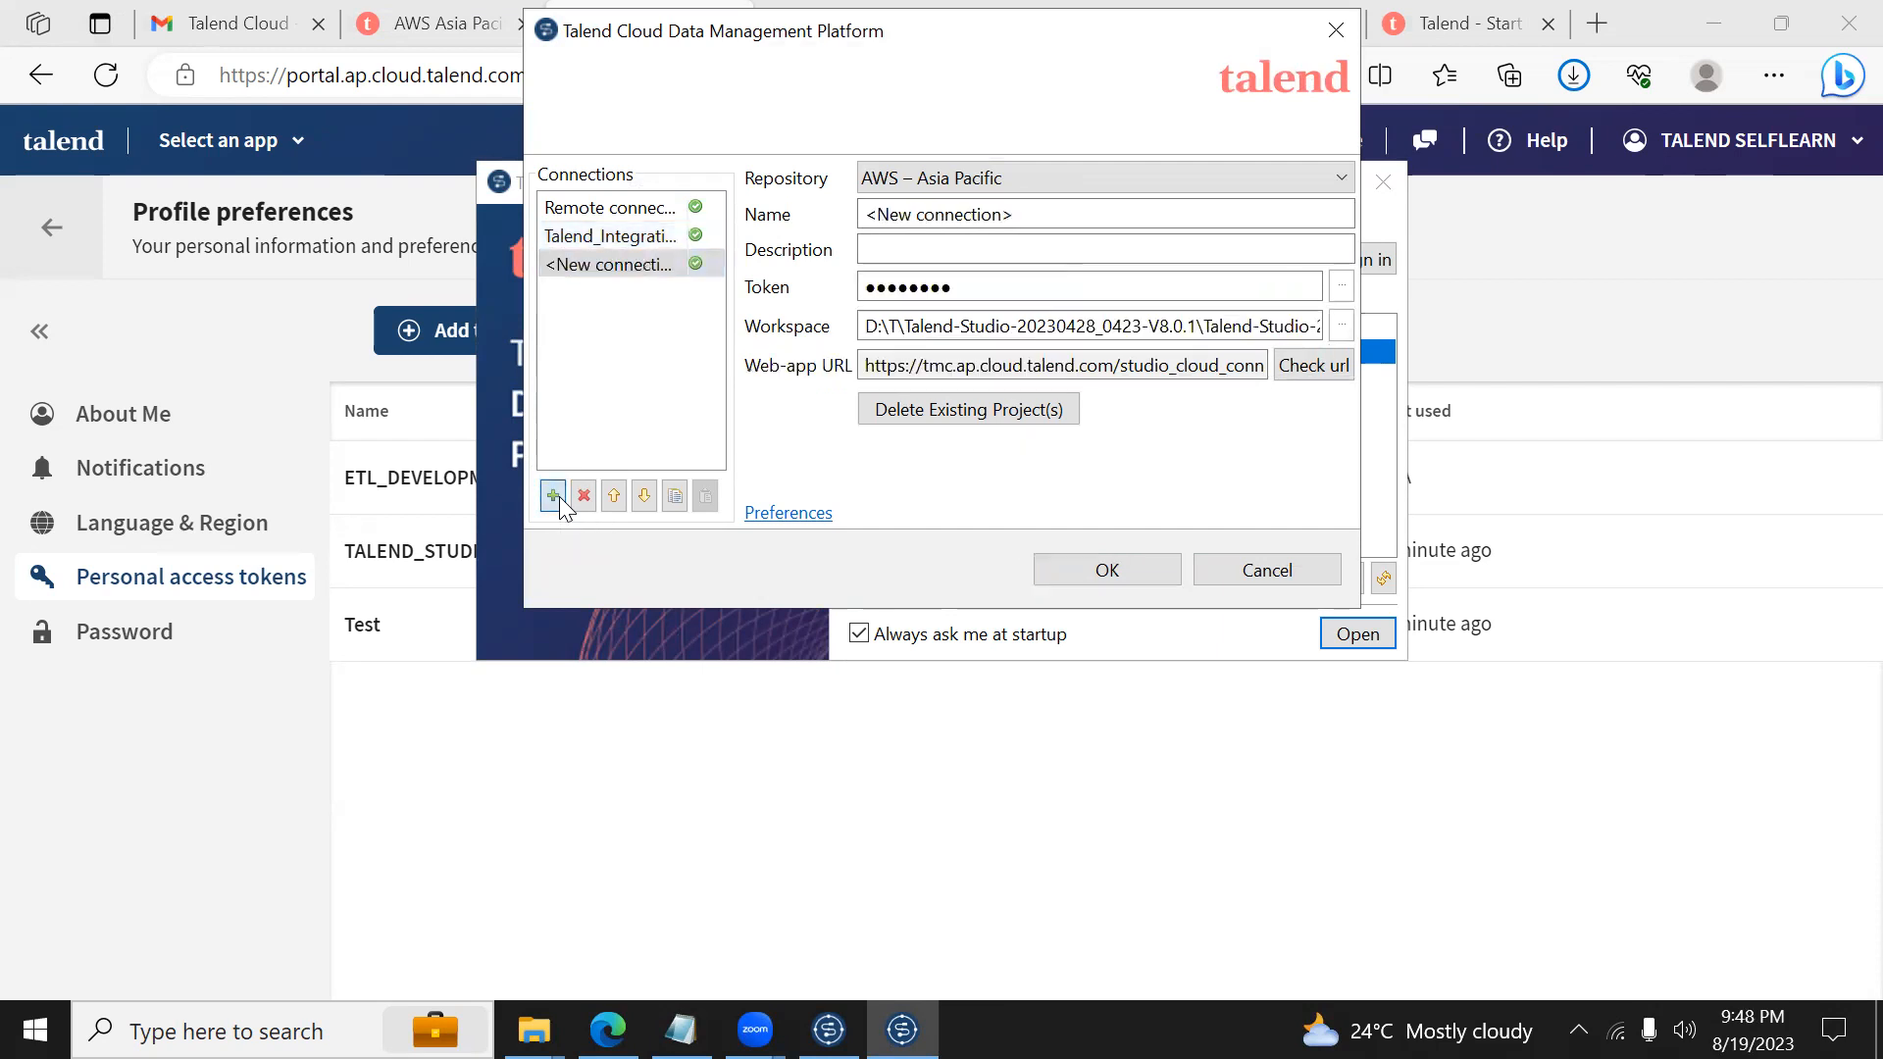
{"action": "left_click_drag", "start_coordinate": [1013, 214], "coordinate": [812, 216]}
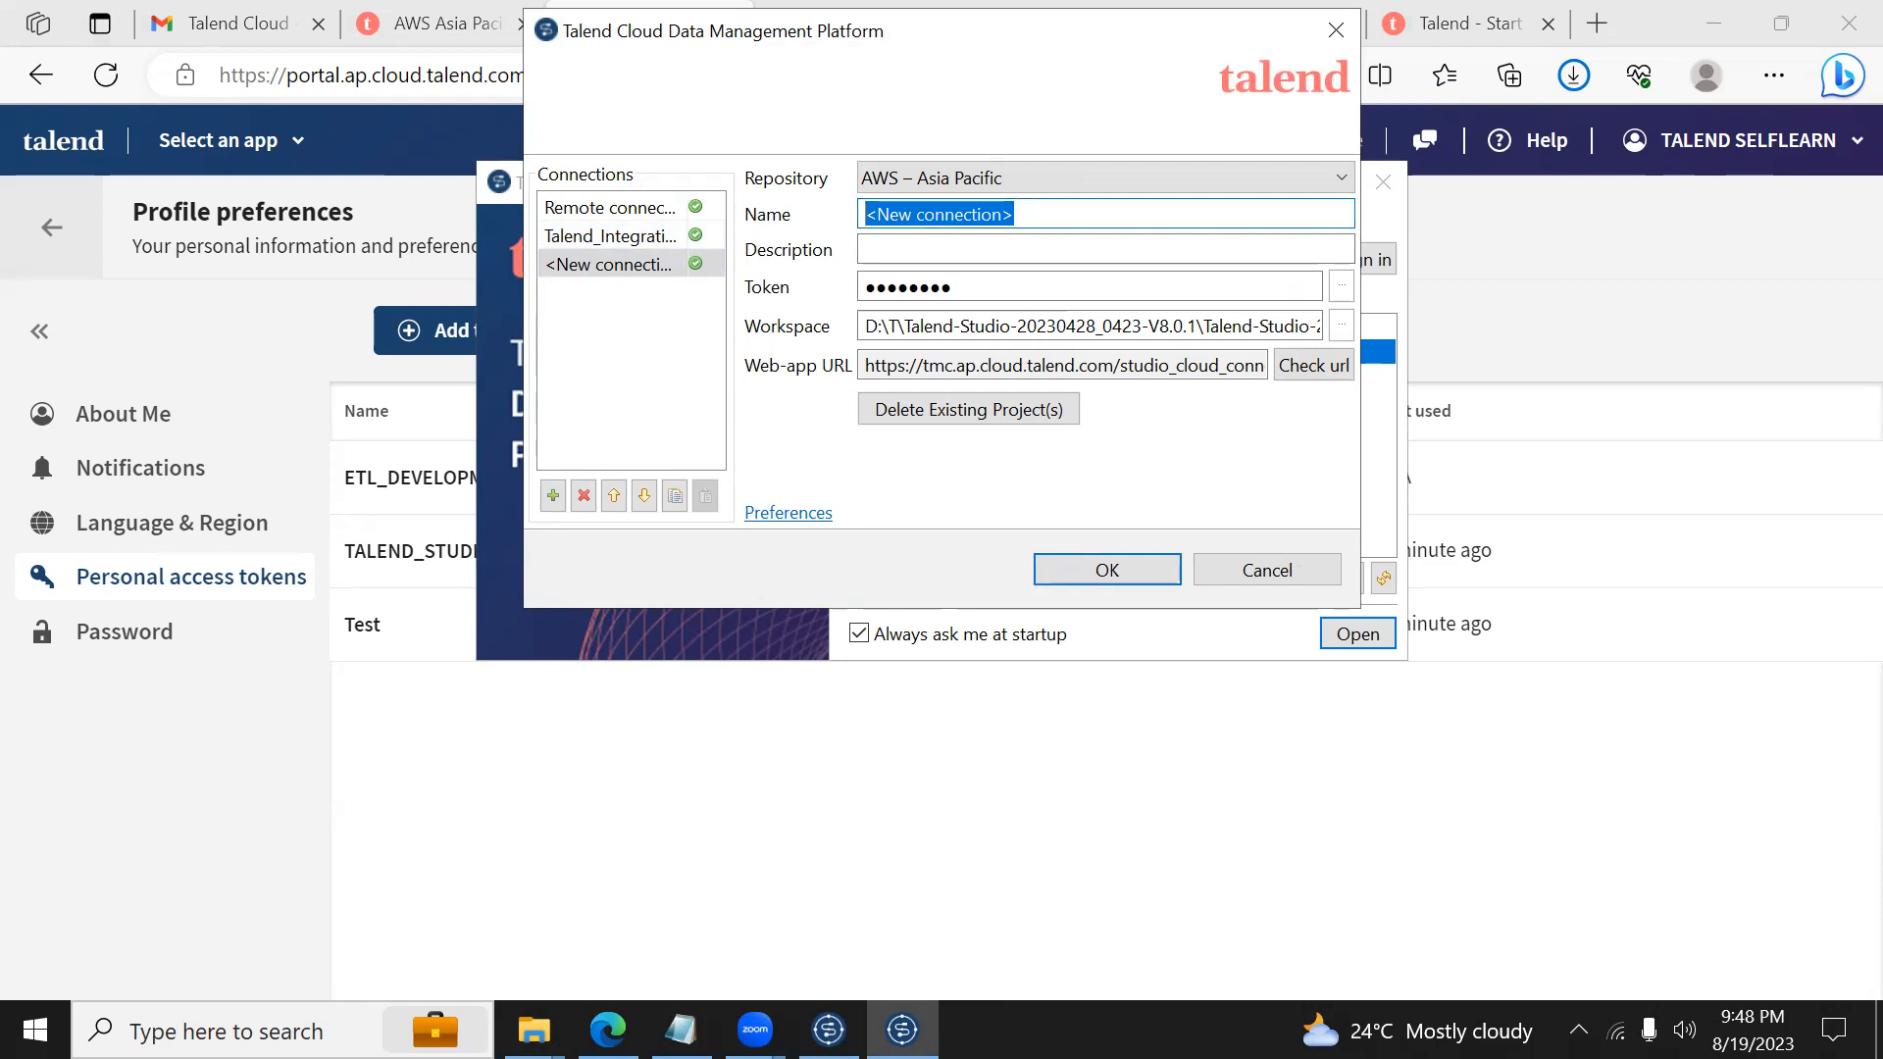
{"action": "type", "text": "ETL_DEV"}
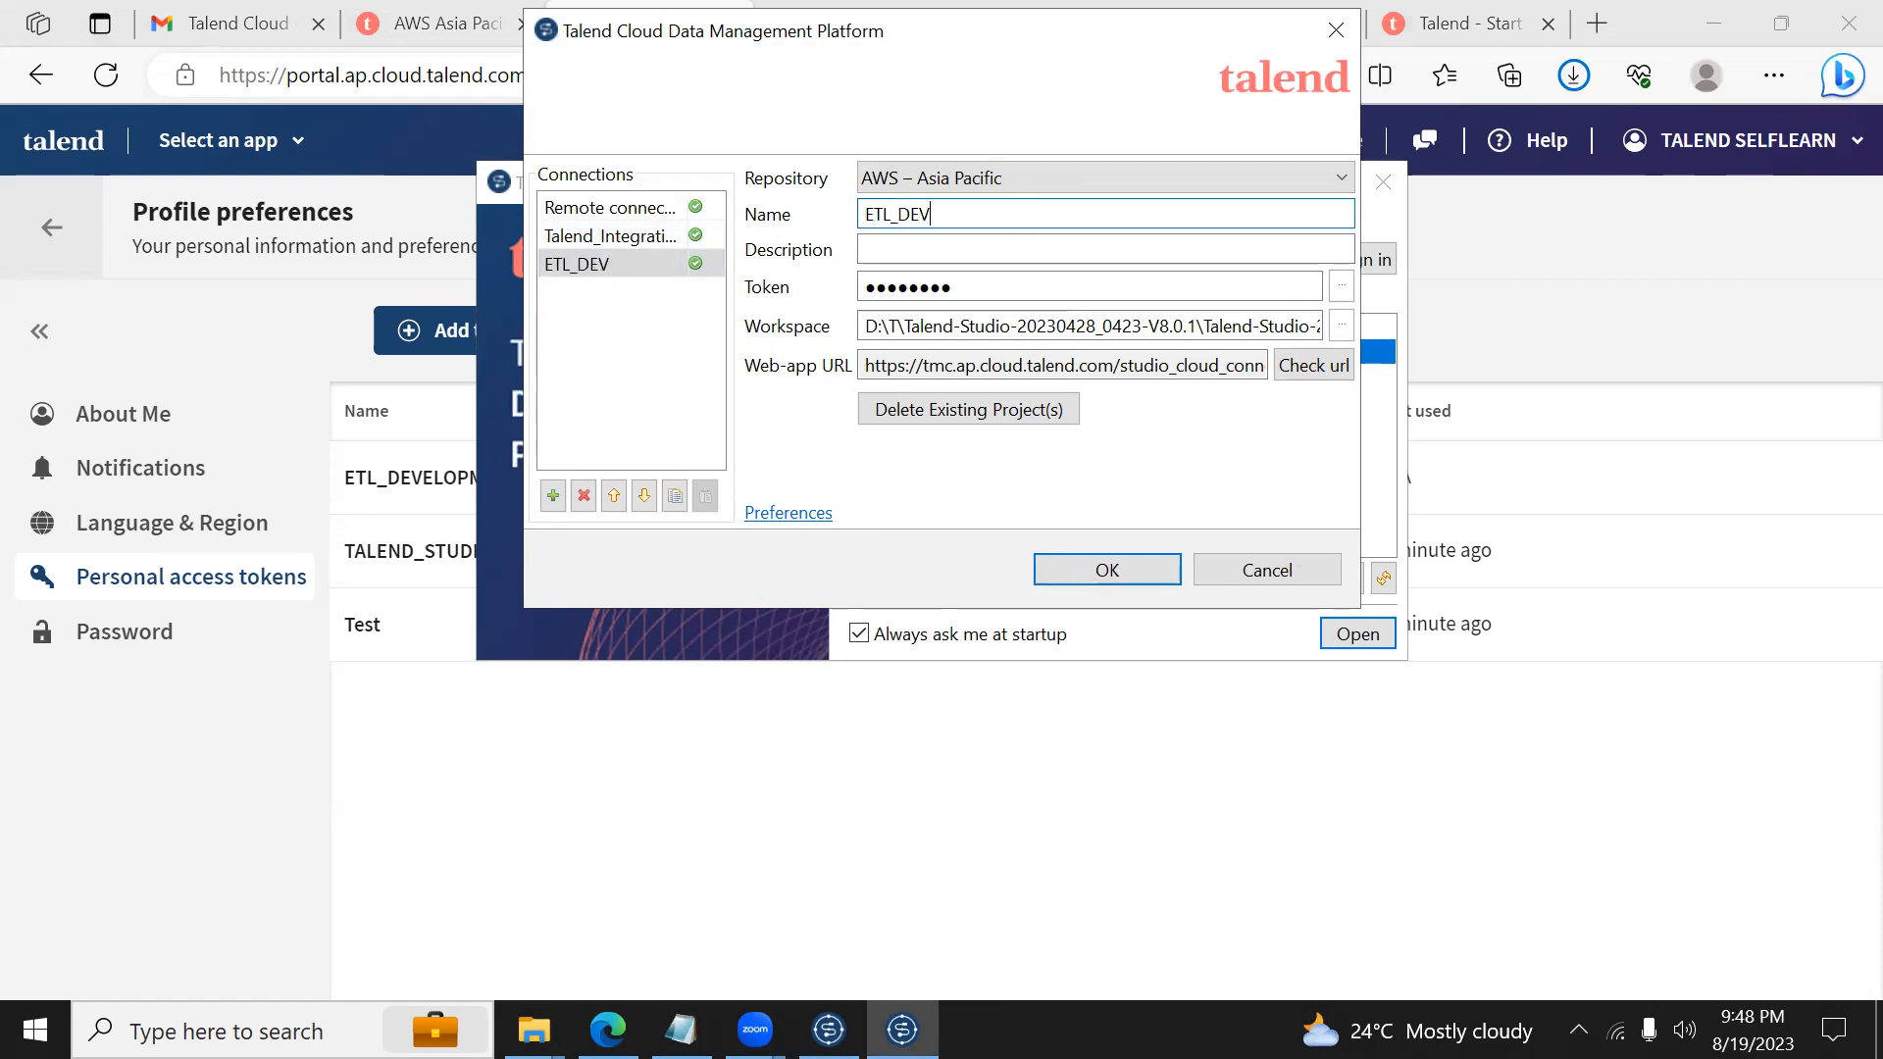
{"action": "type", "text": "ELOPMENT"}
{"action": "left_click", "coordinate": [1012, 175]}
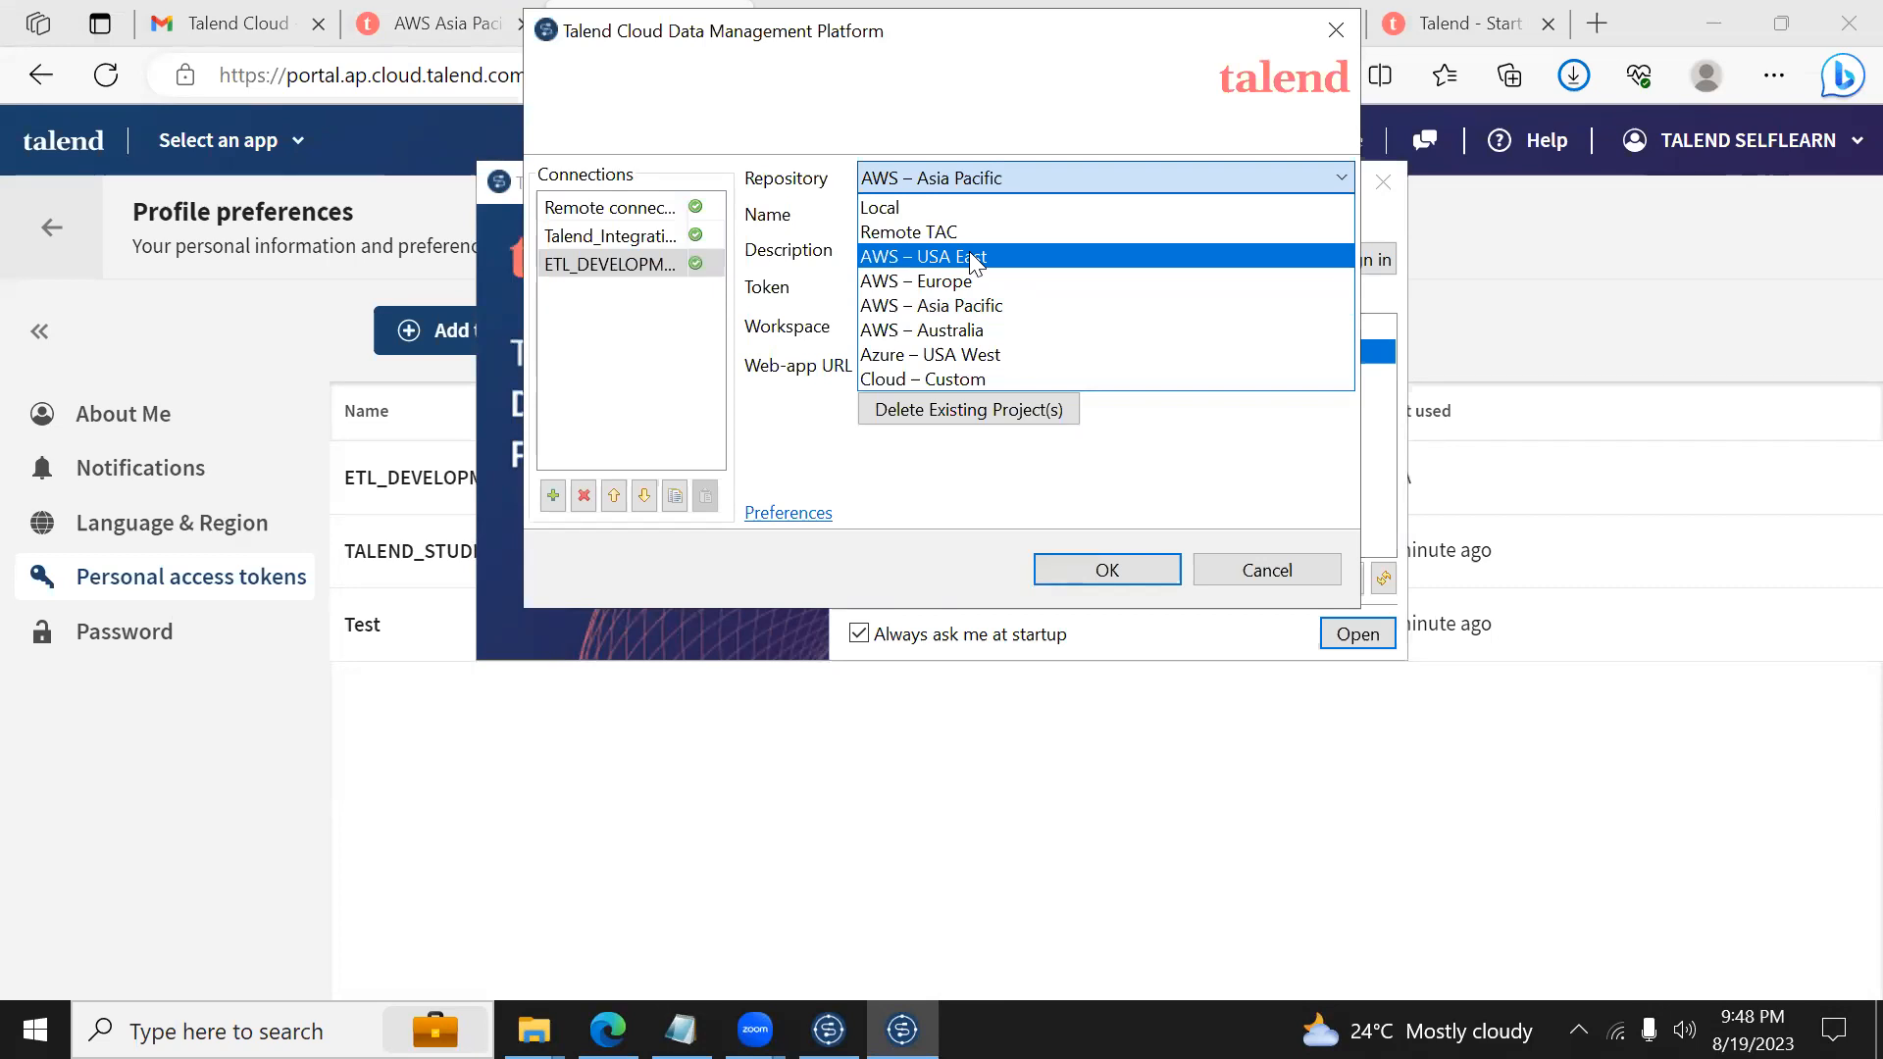
{"action": "left_click", "coordinate": [839, 161]}
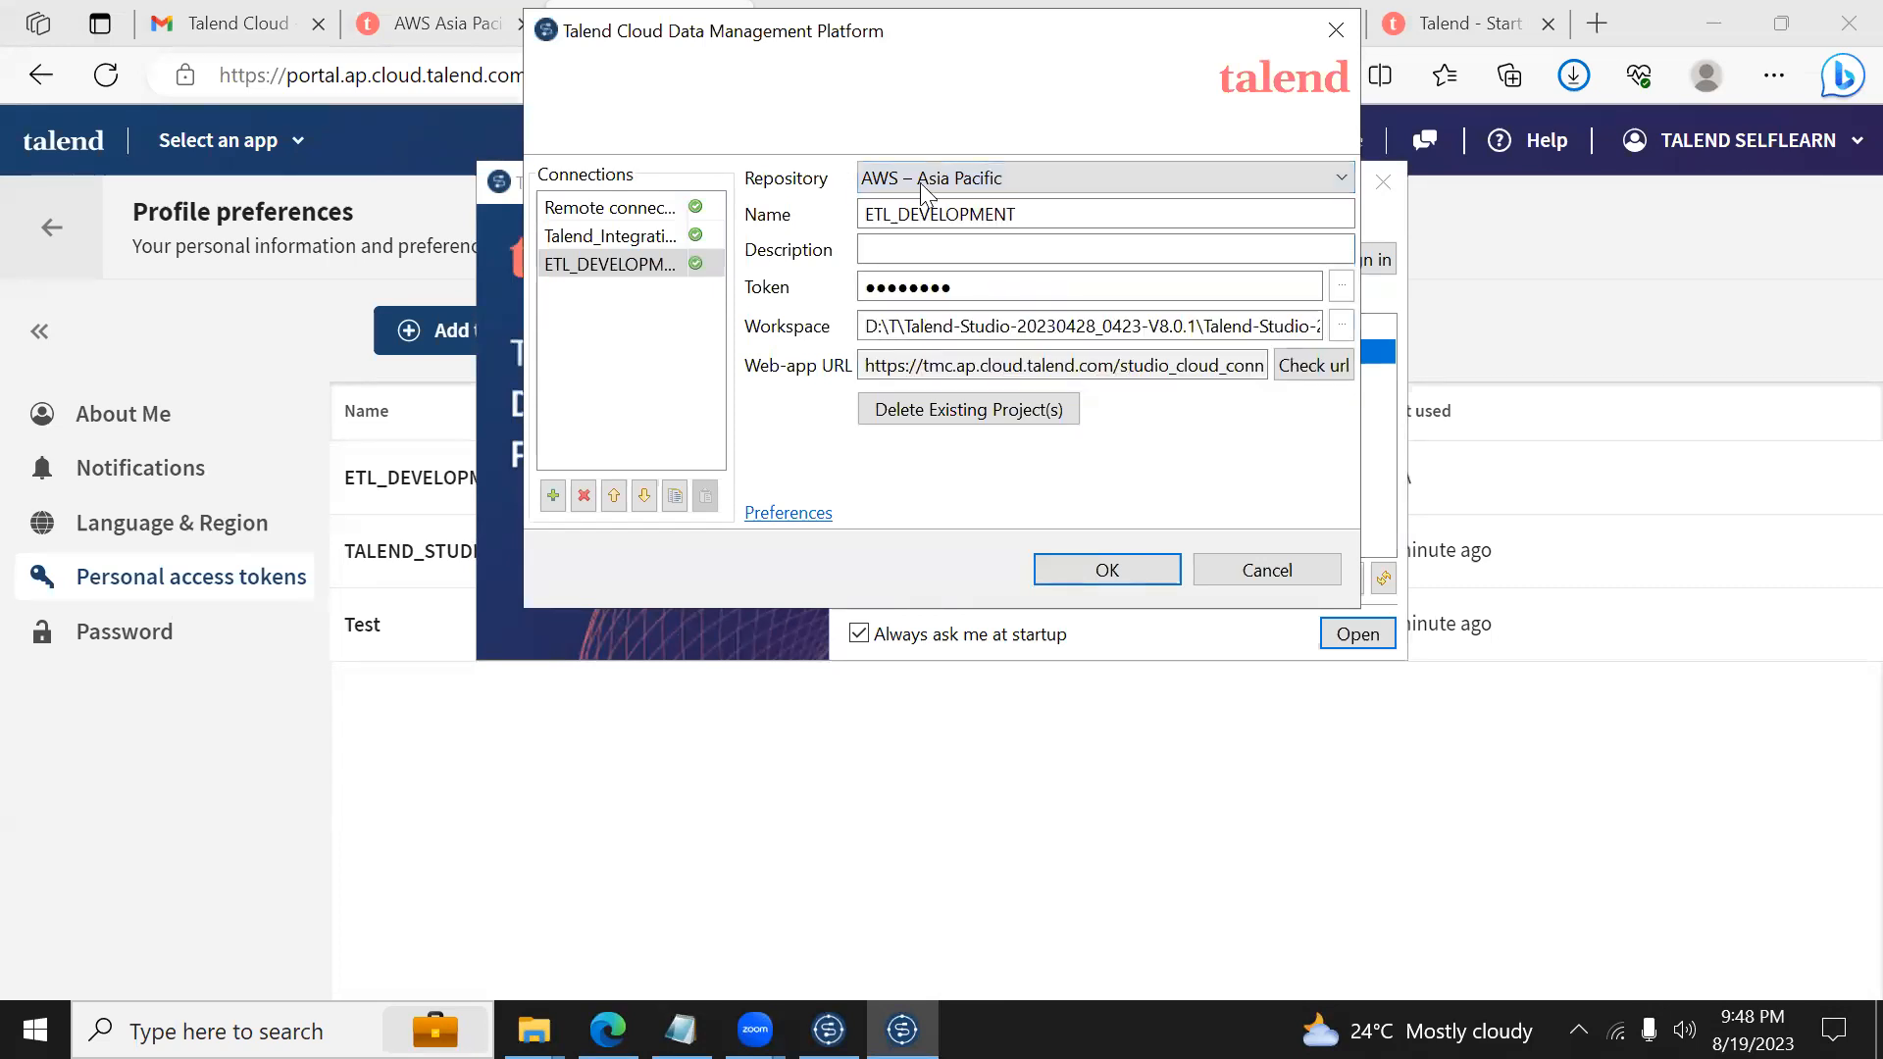
{"action": "left_click", "coordinate": [892, 220]}
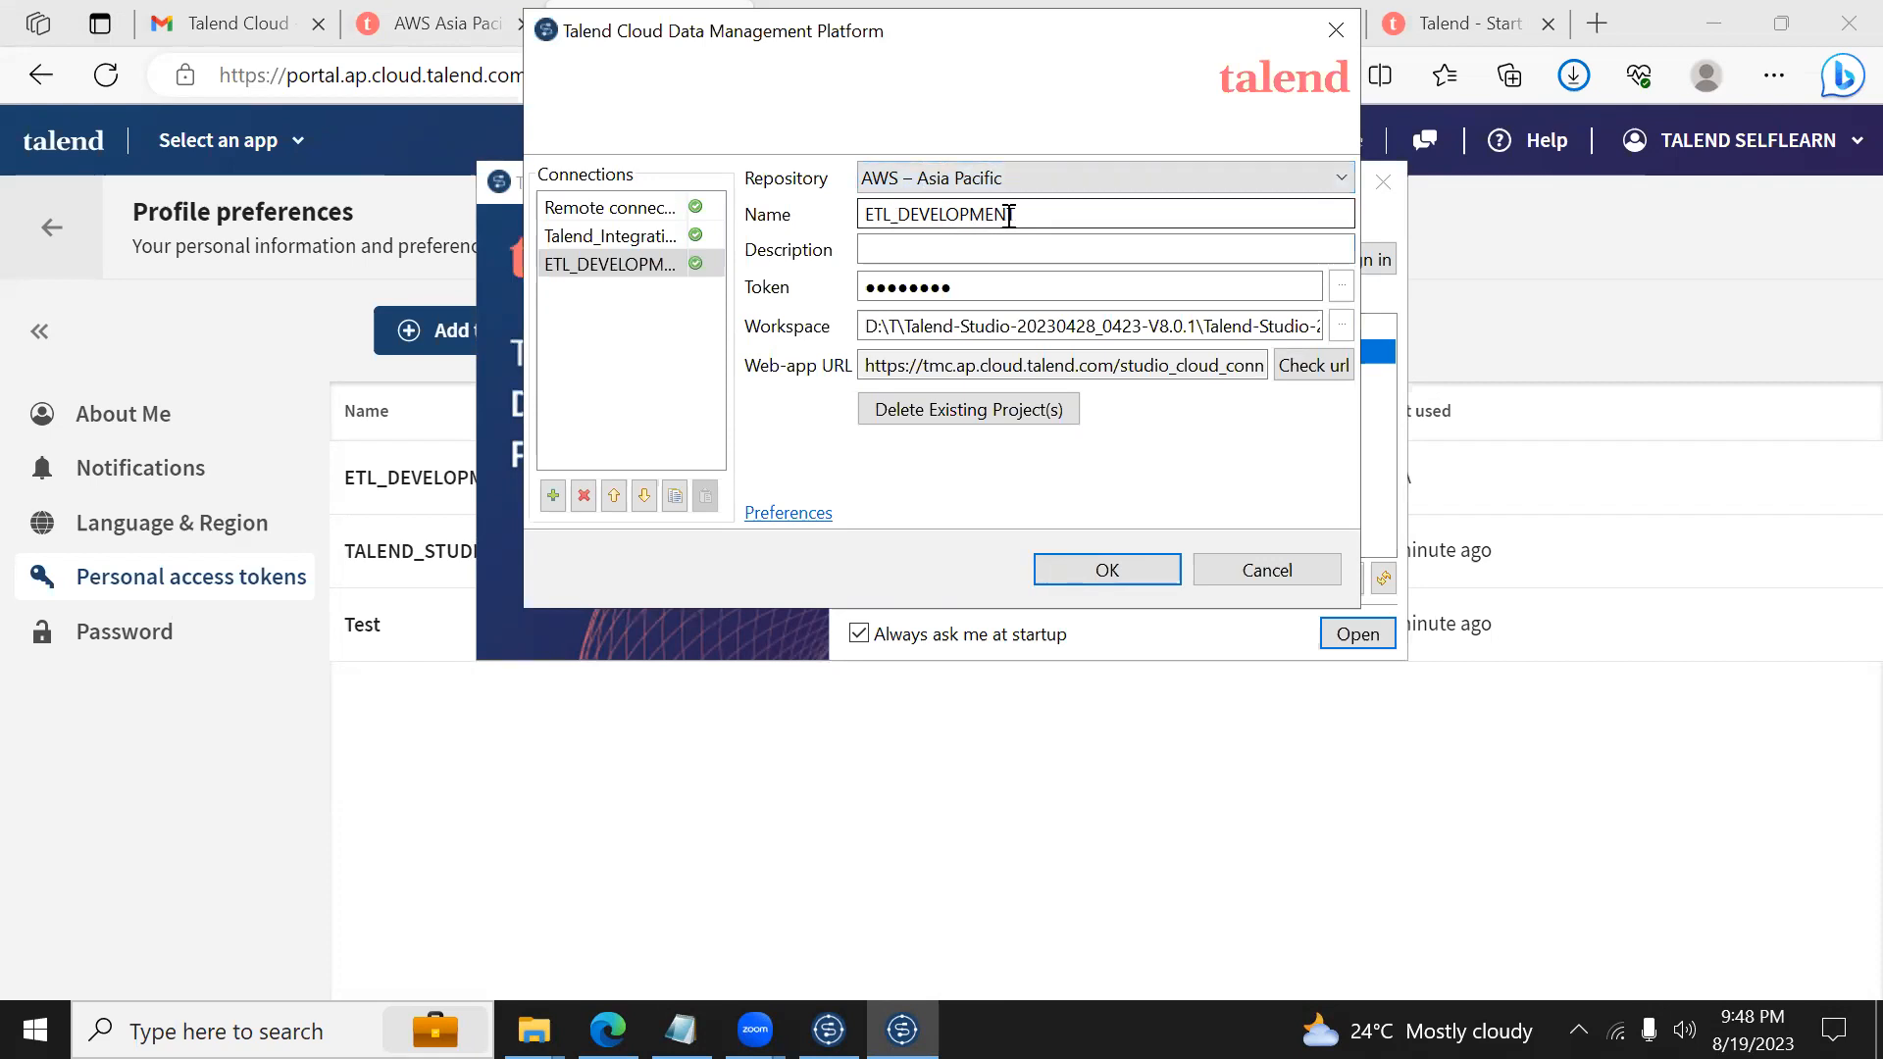
{"action": "left_click", "coordinate": [862, 248]}
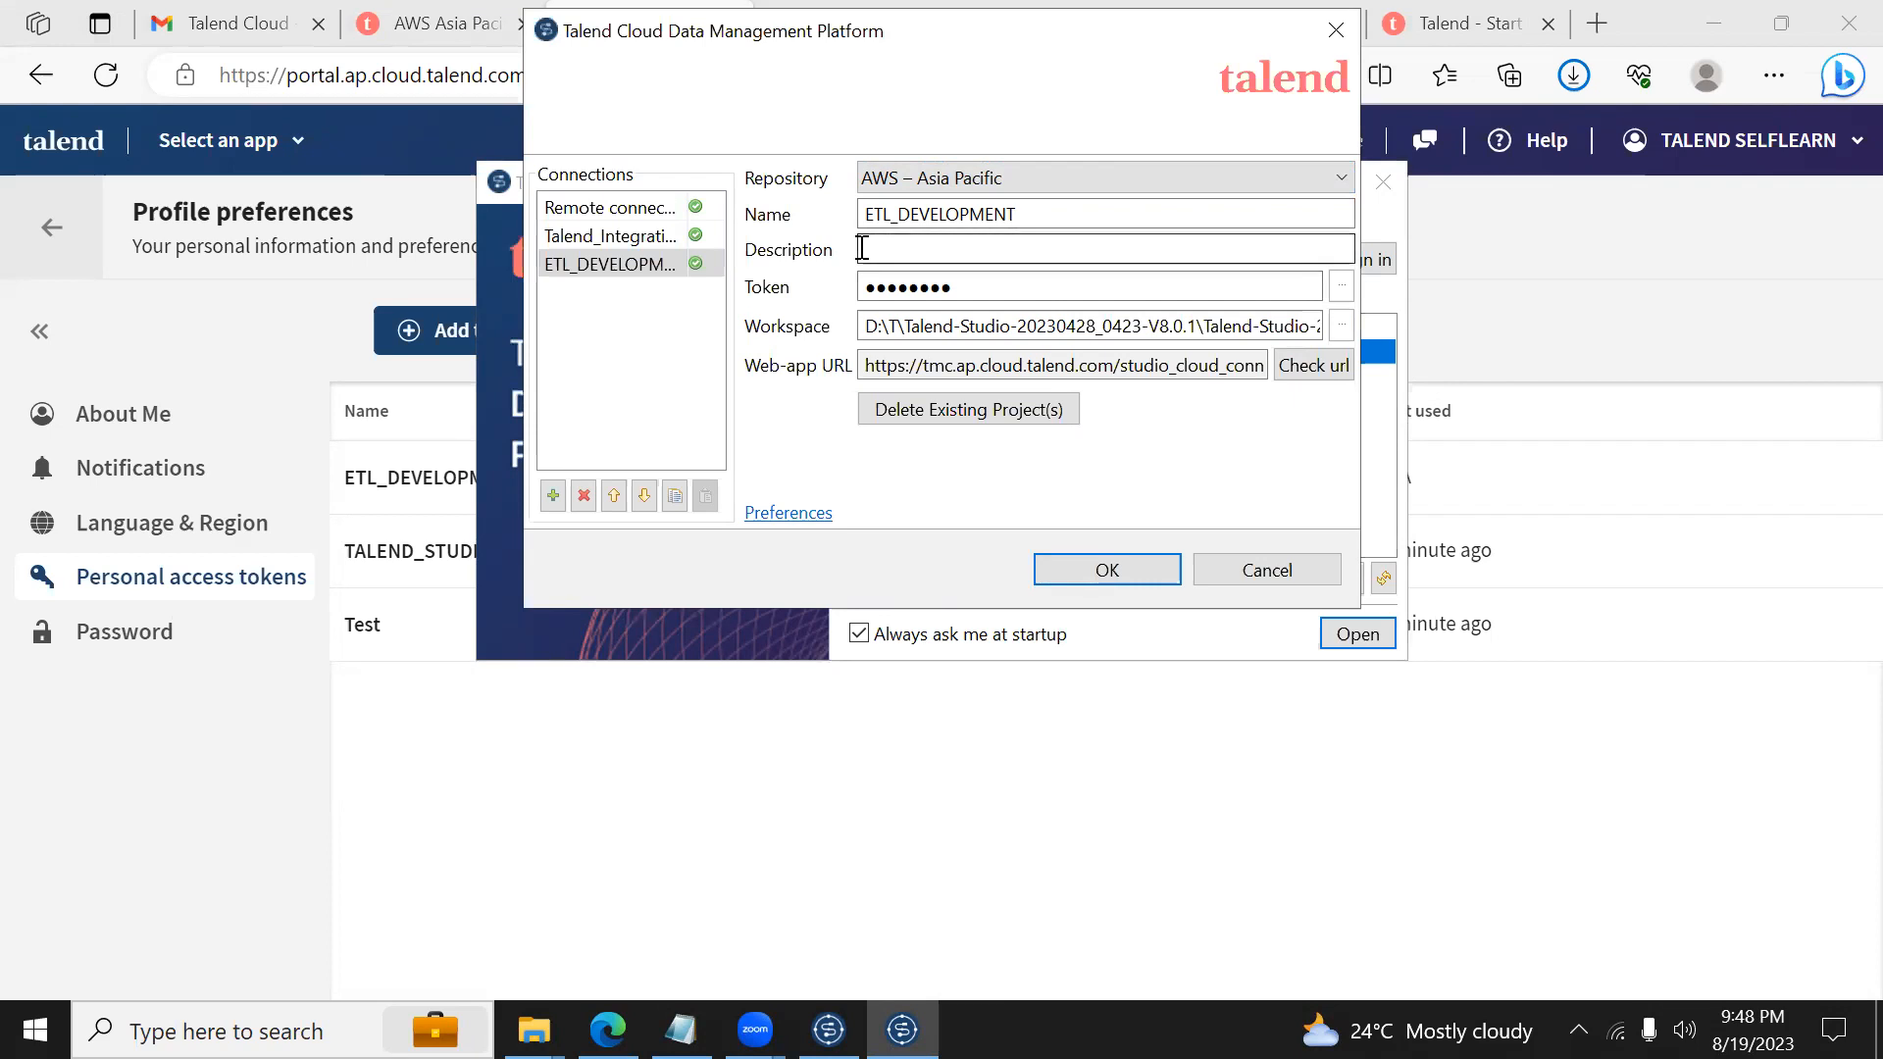
Step: Paste the access token from Notepad into the ETL_DEVELOPMENT connection's token field, save it, and make it the active connection
{"action": "left_click", "coordinate": [680, 1029]}
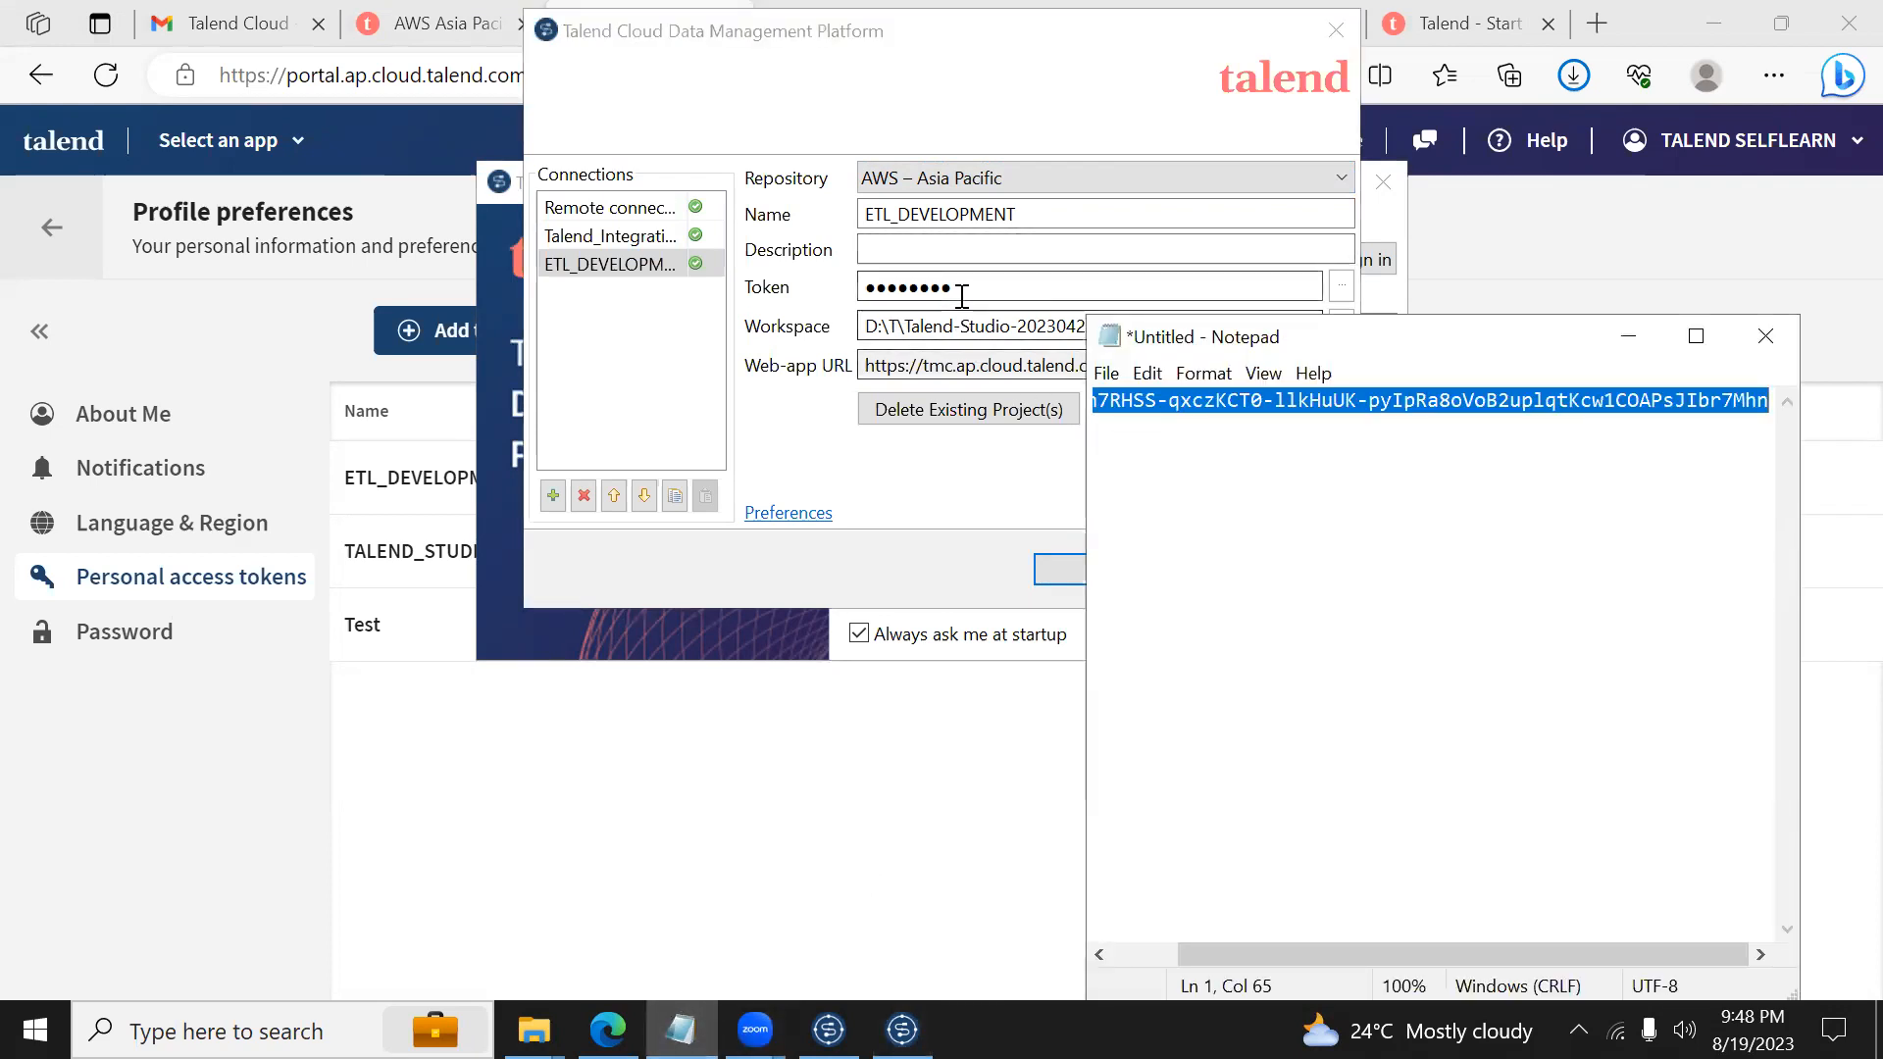
{"action": "left_click_drag", "start_coordinate": [960, 291], "coordinate": [825, 291]}
{"action": "key", "text": "ctrl+v"}
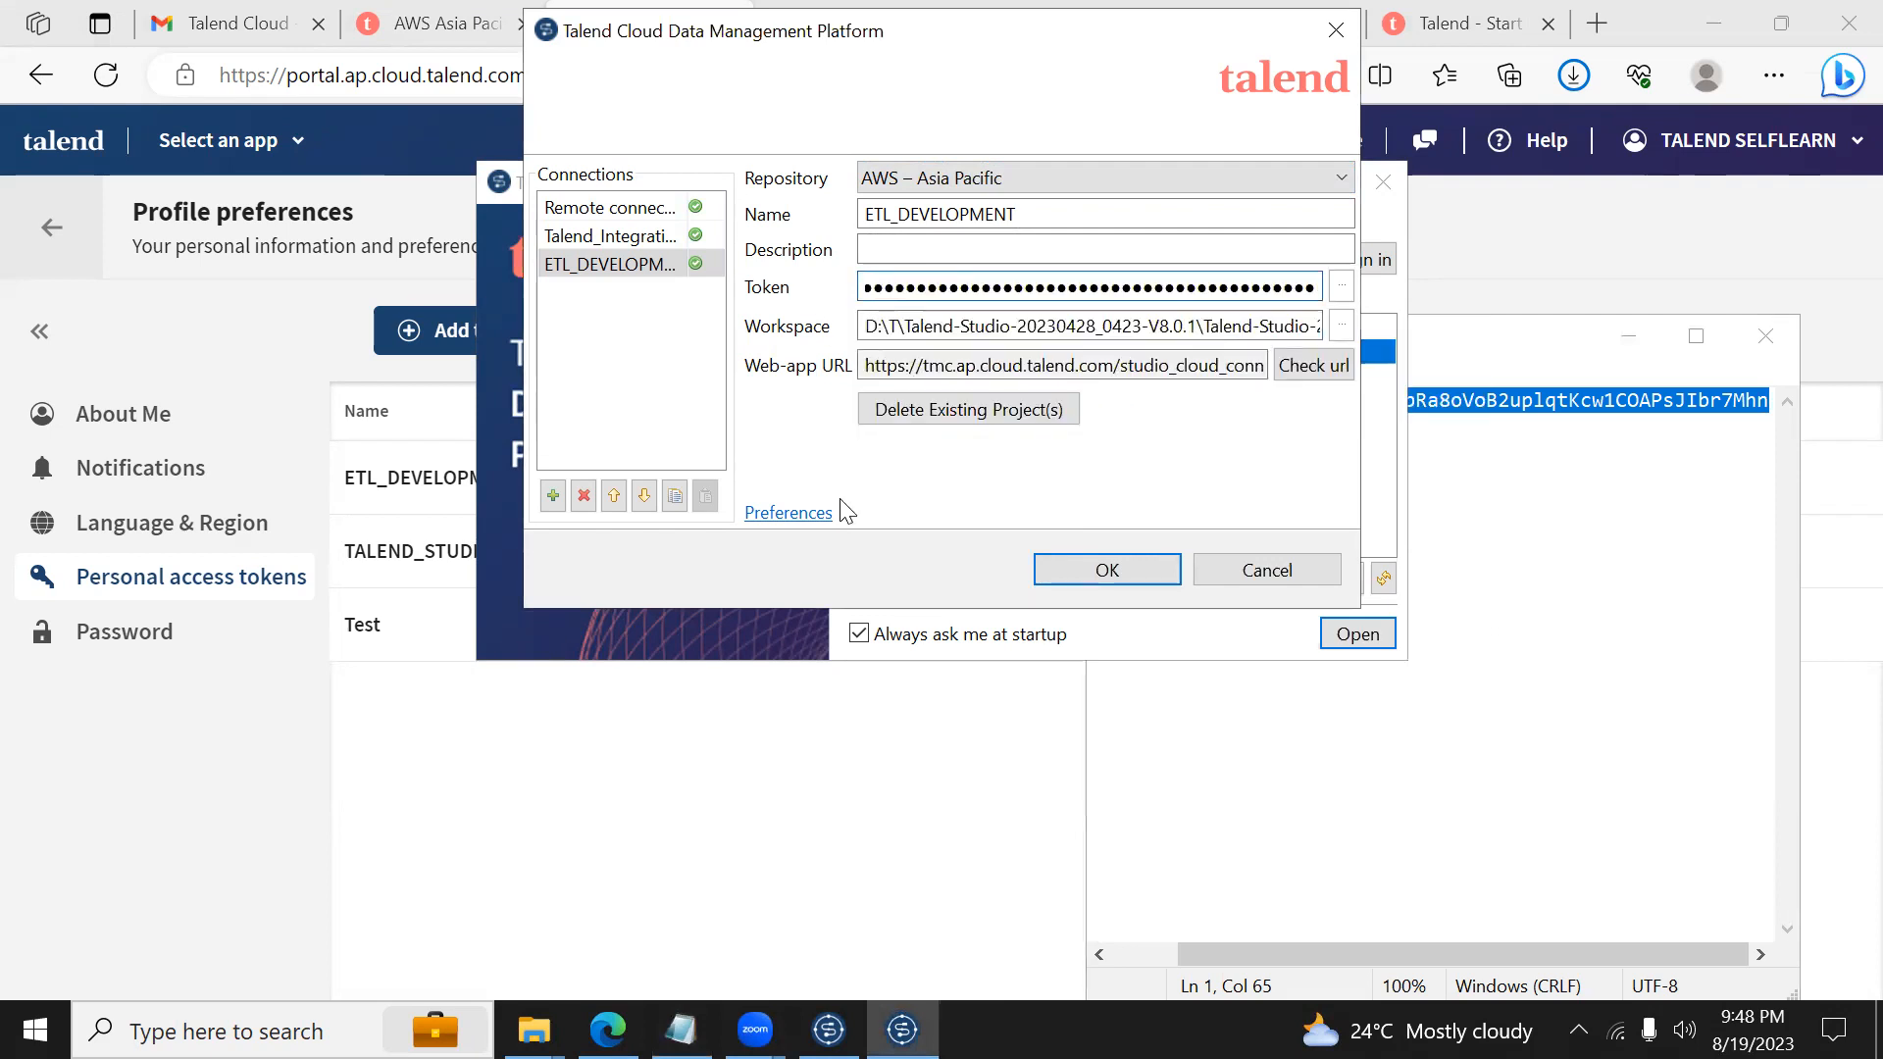
{"action": "left_click", "coordinate": [1065, 566]}
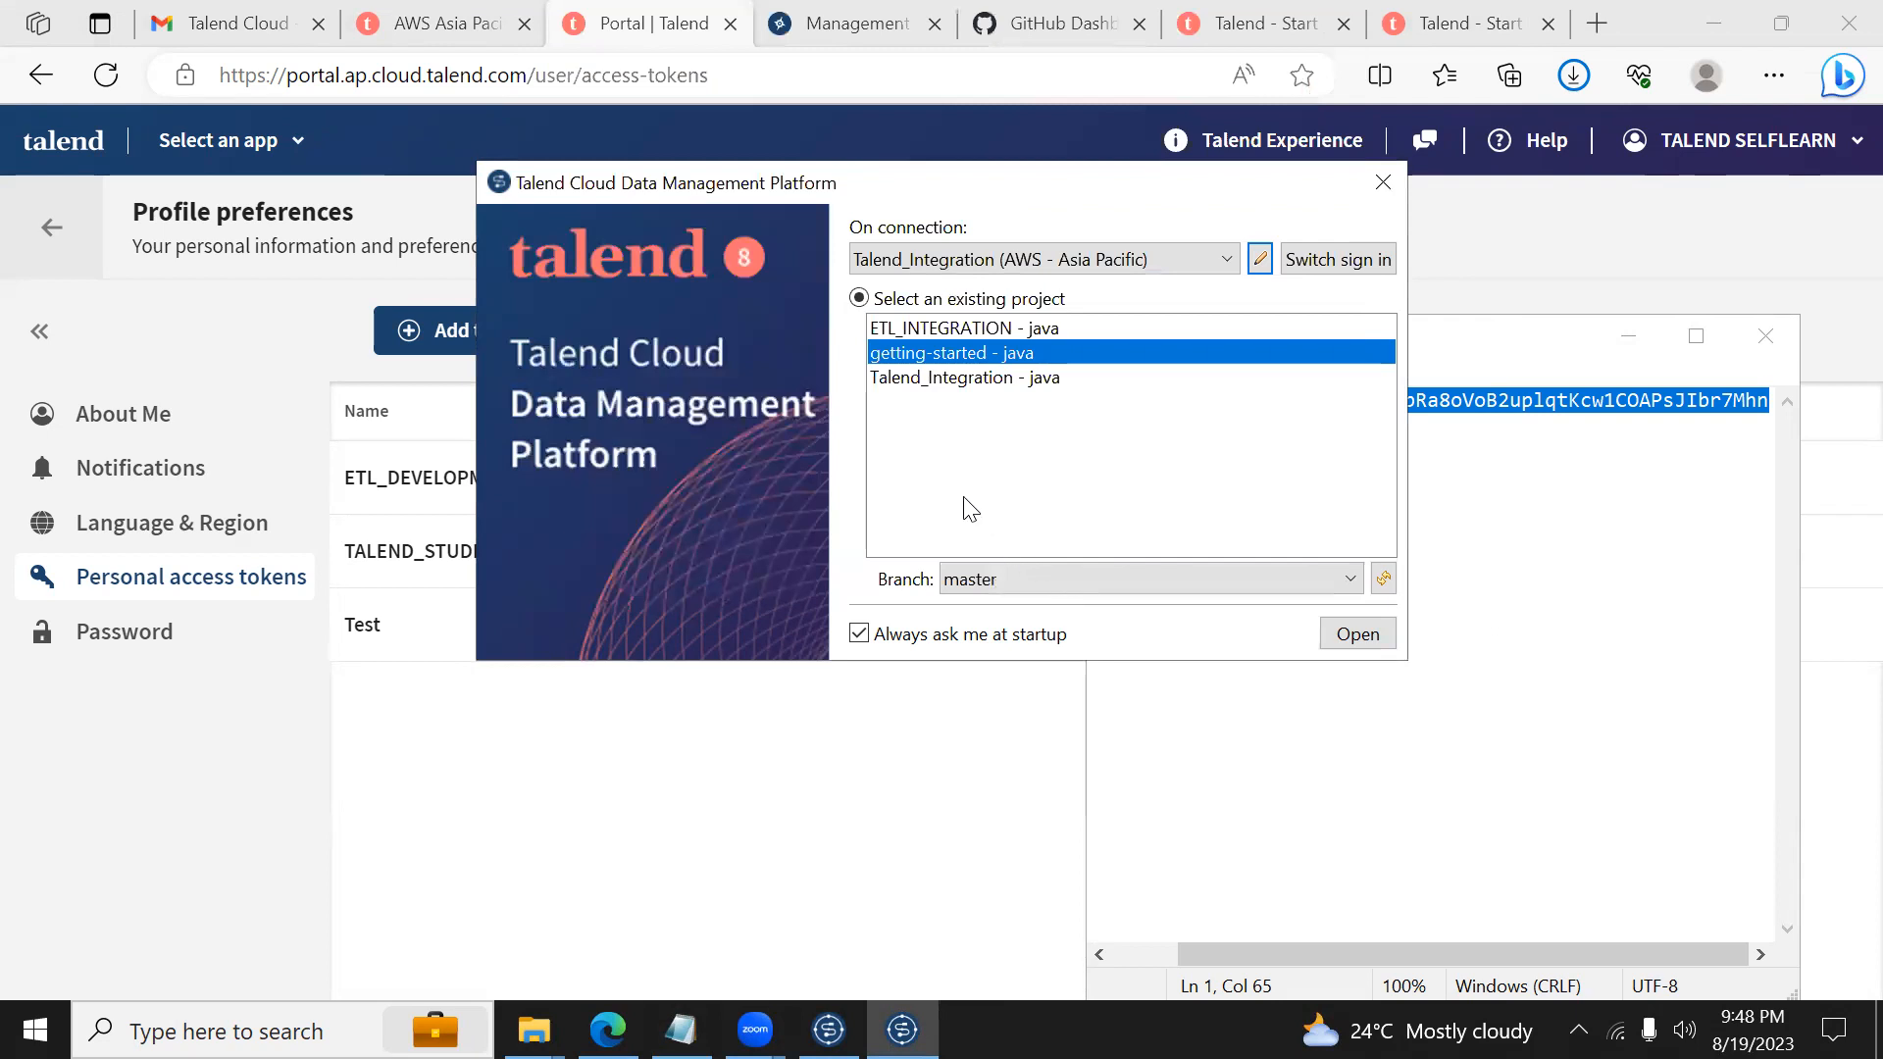
{"action": "left_click", "coordinate": [1085, 259]}
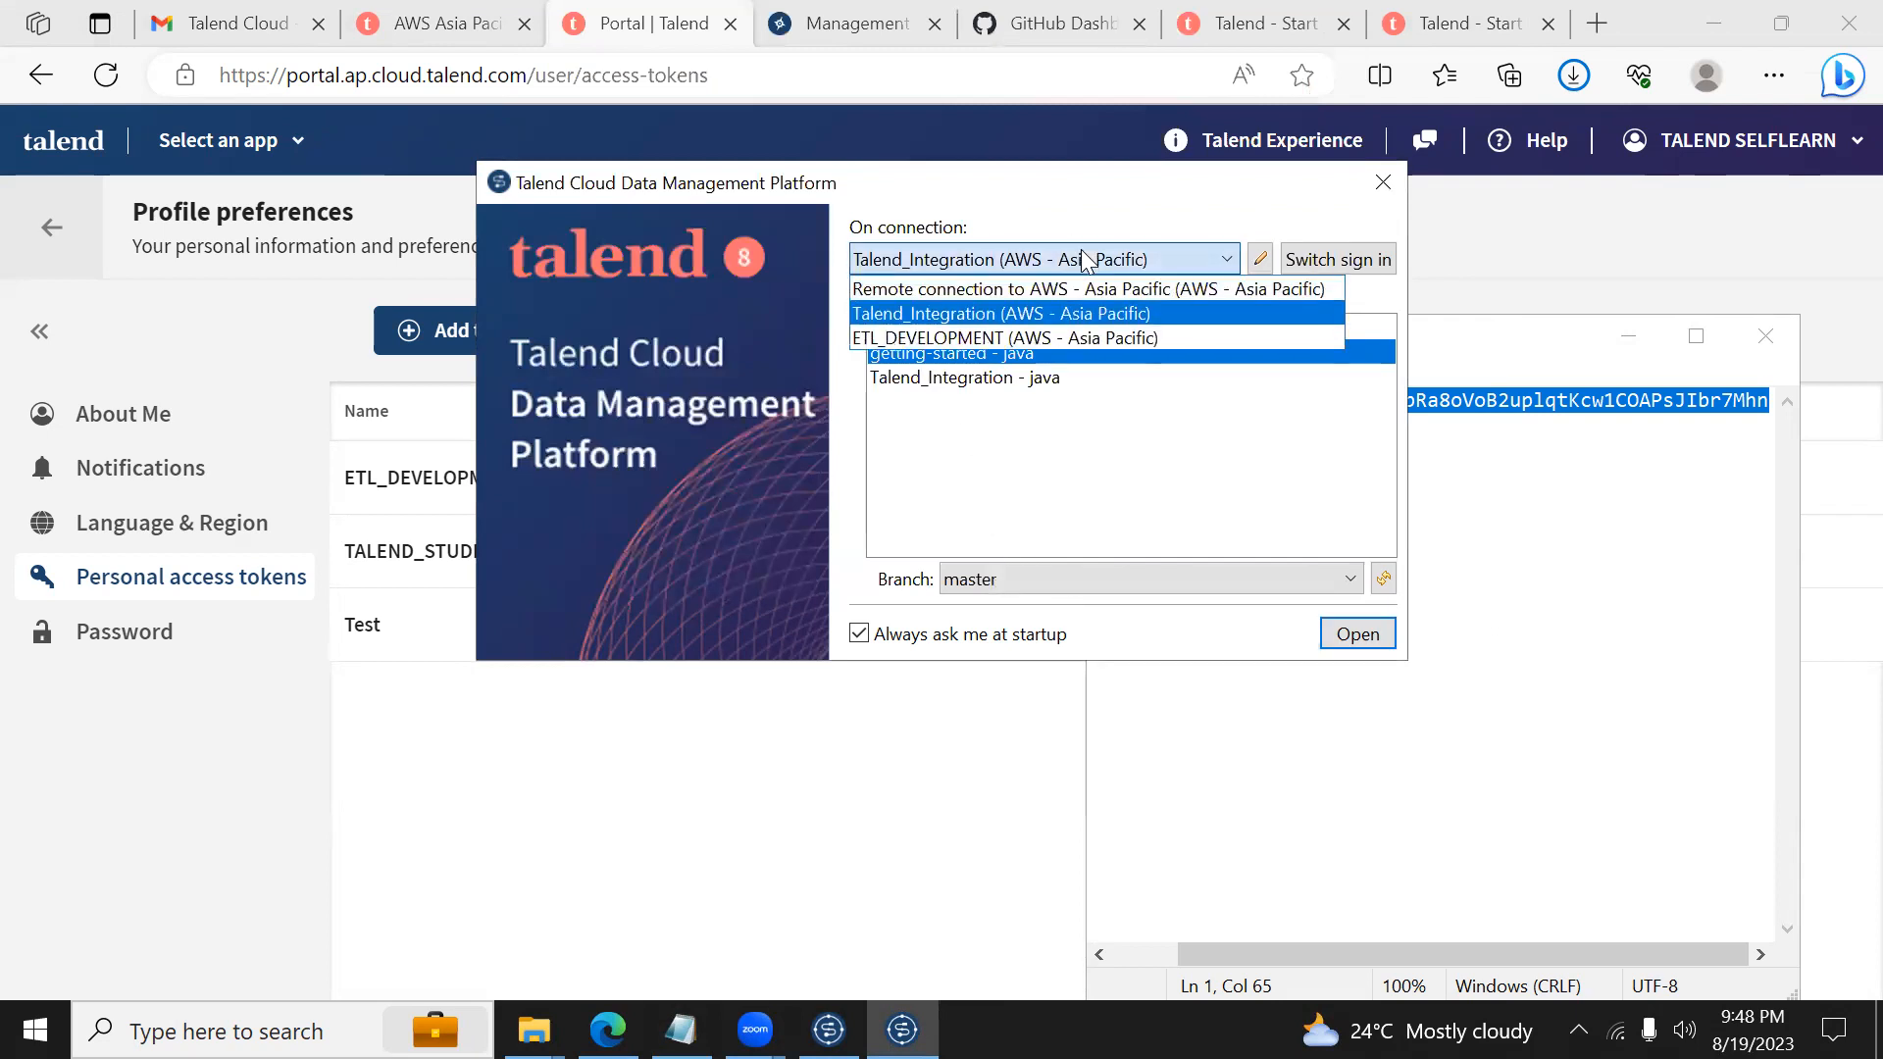
{"action": "left_click", "coordinate": [1004, 338]}
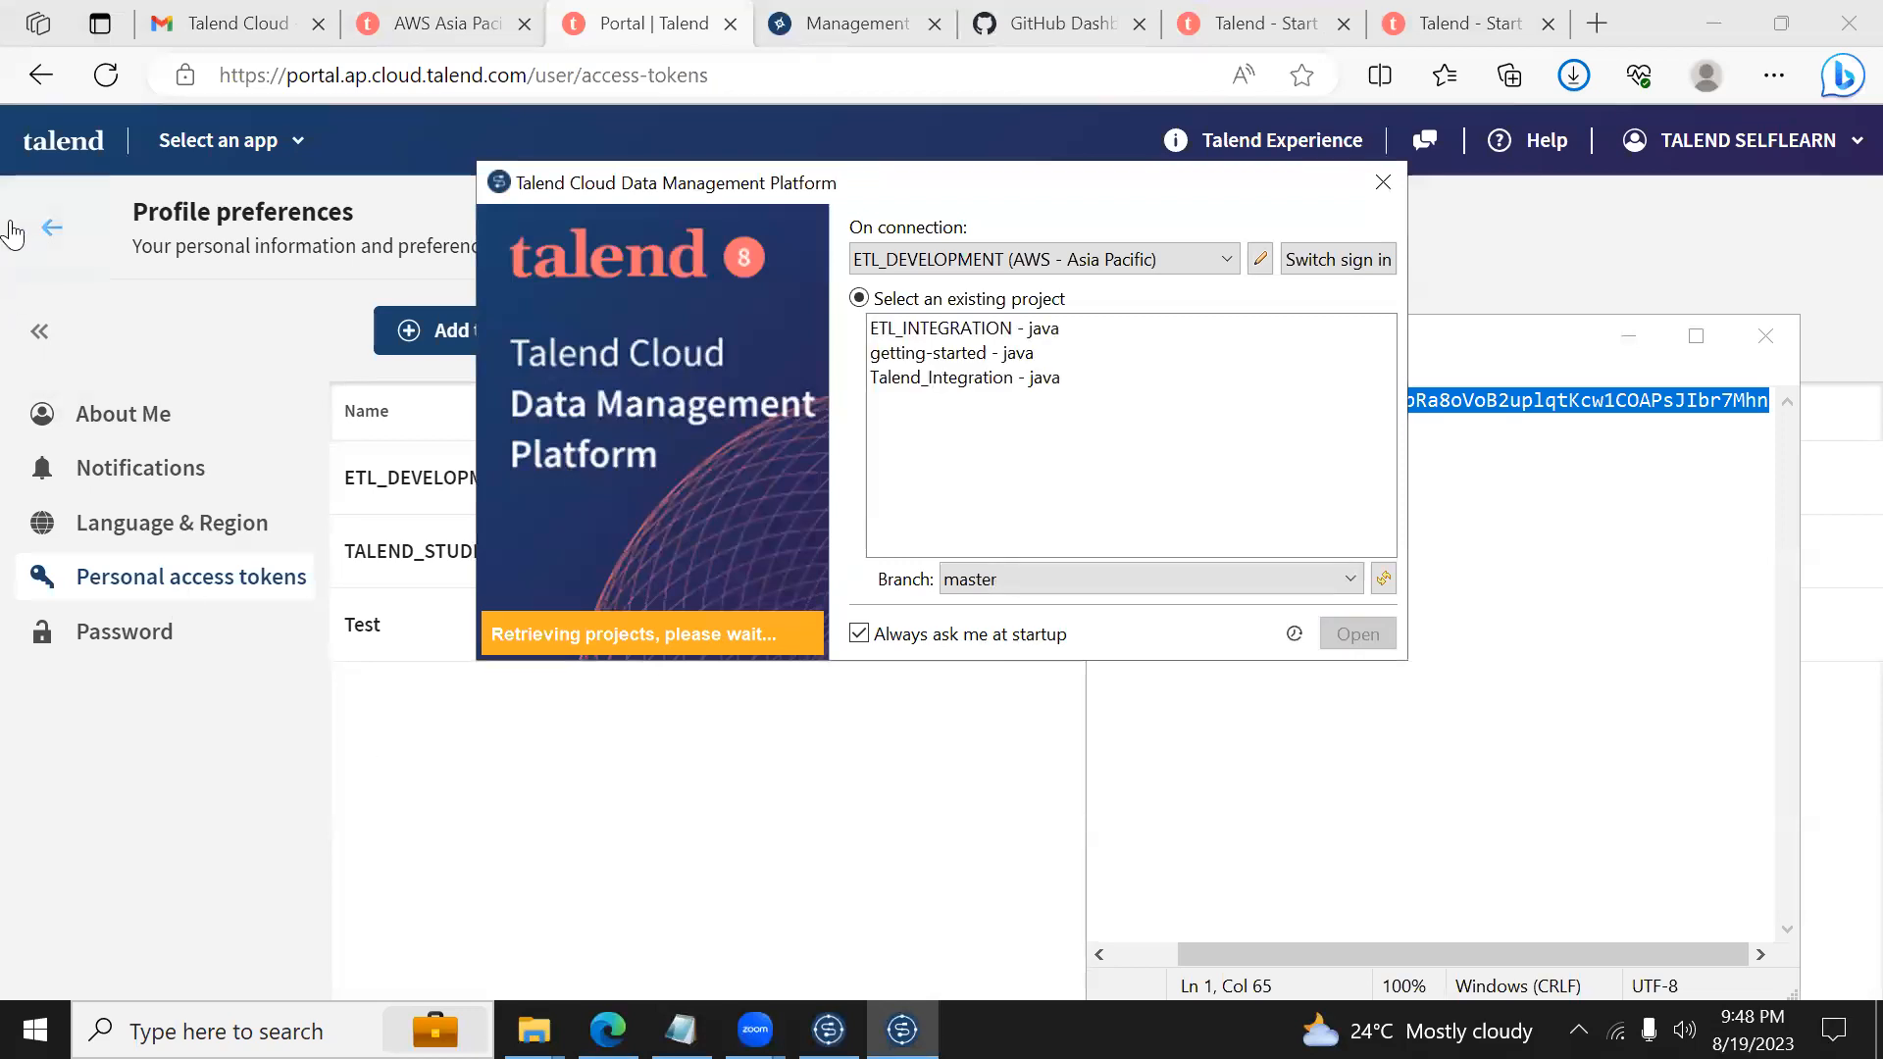
Step: Switch to Edge, return to the Management Console, and open its Projects list to compare with Studio's projects
{"action": "left_click", "coordinate": [78, 219]}
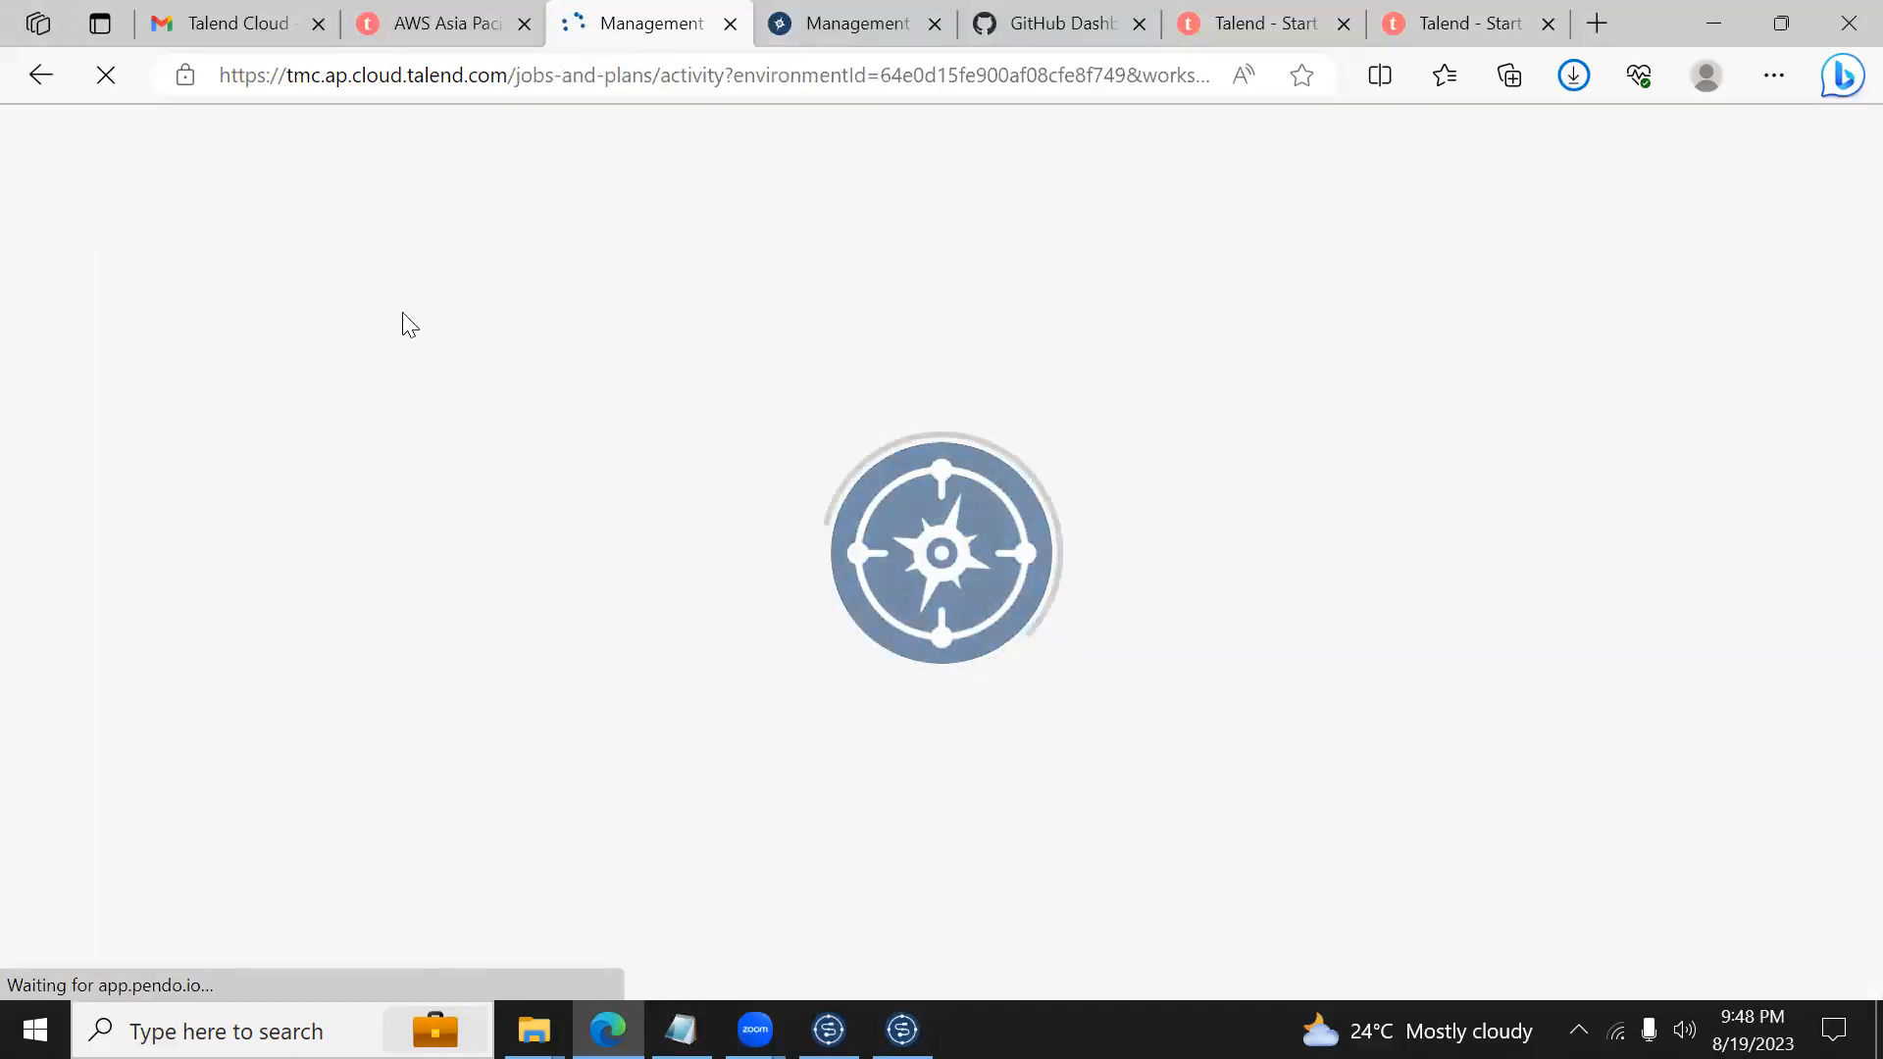
{"action": "key", "text": "alt+Tab"}
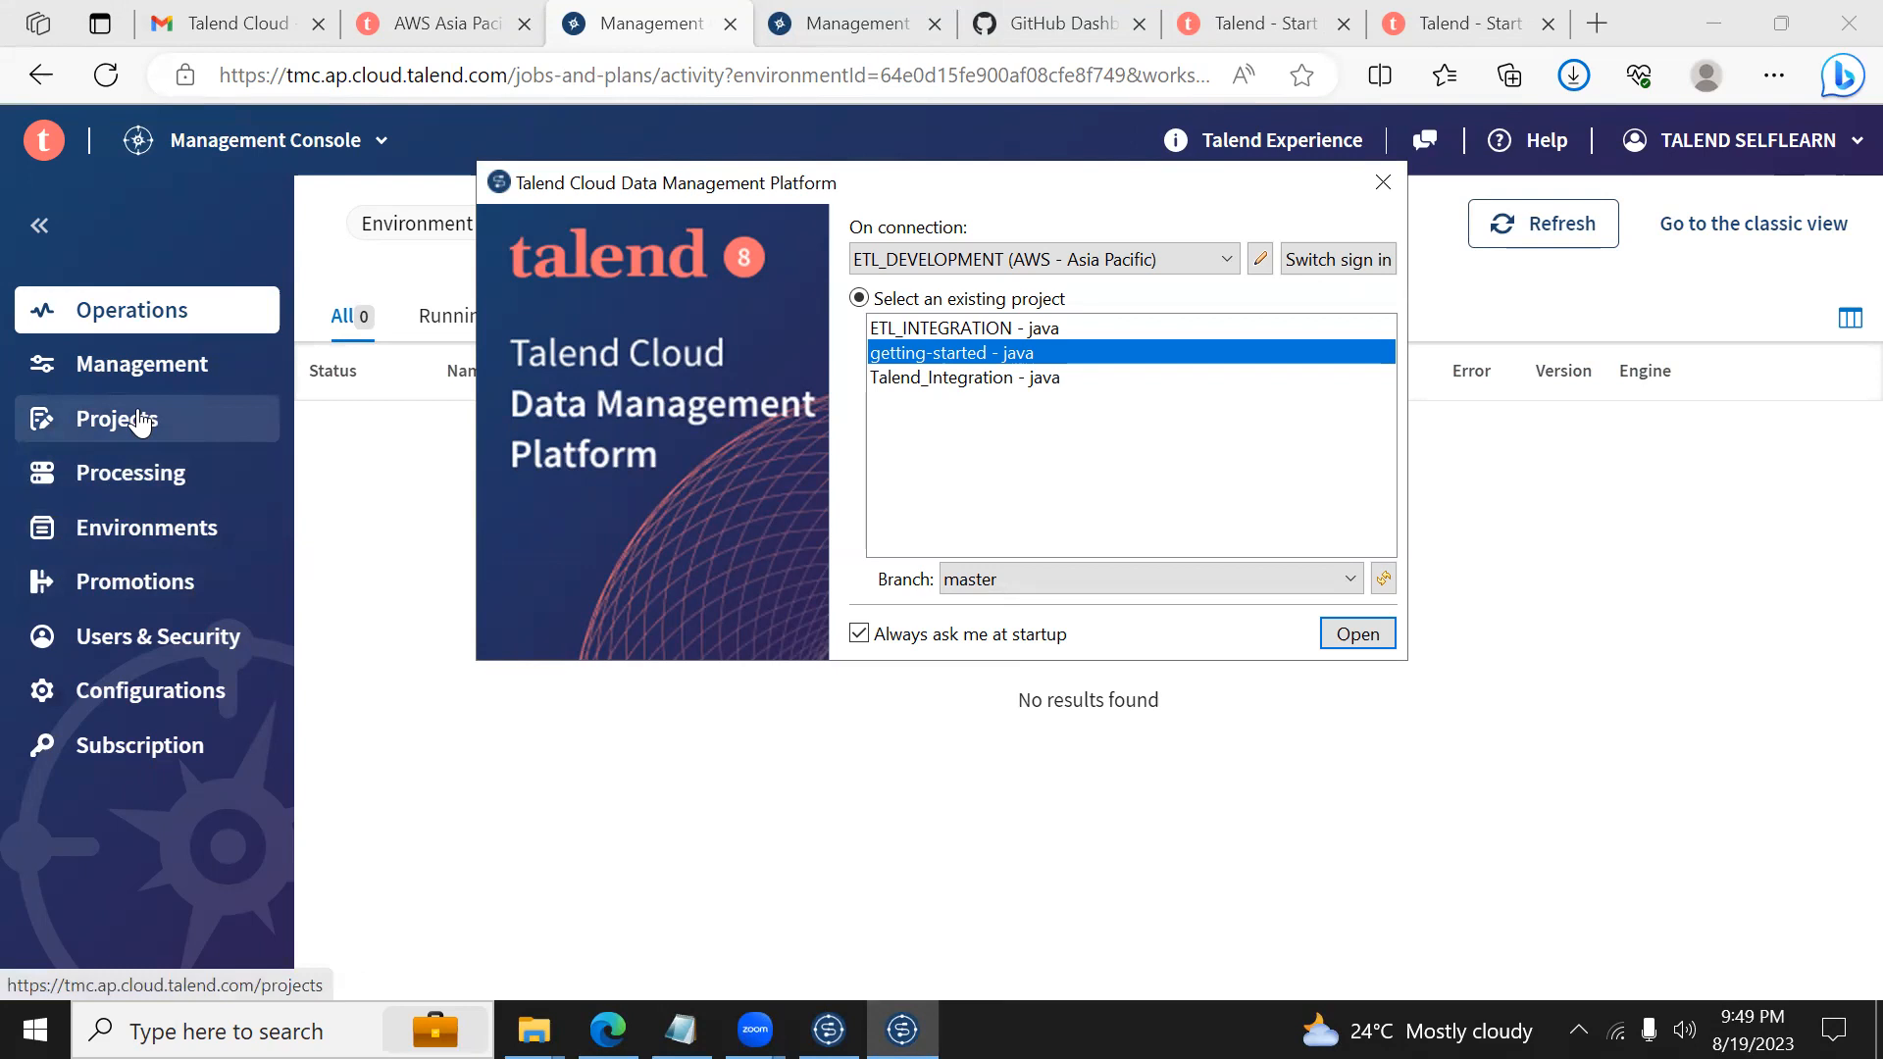
{"action": "left_click", "coordinate": [127, 238]}
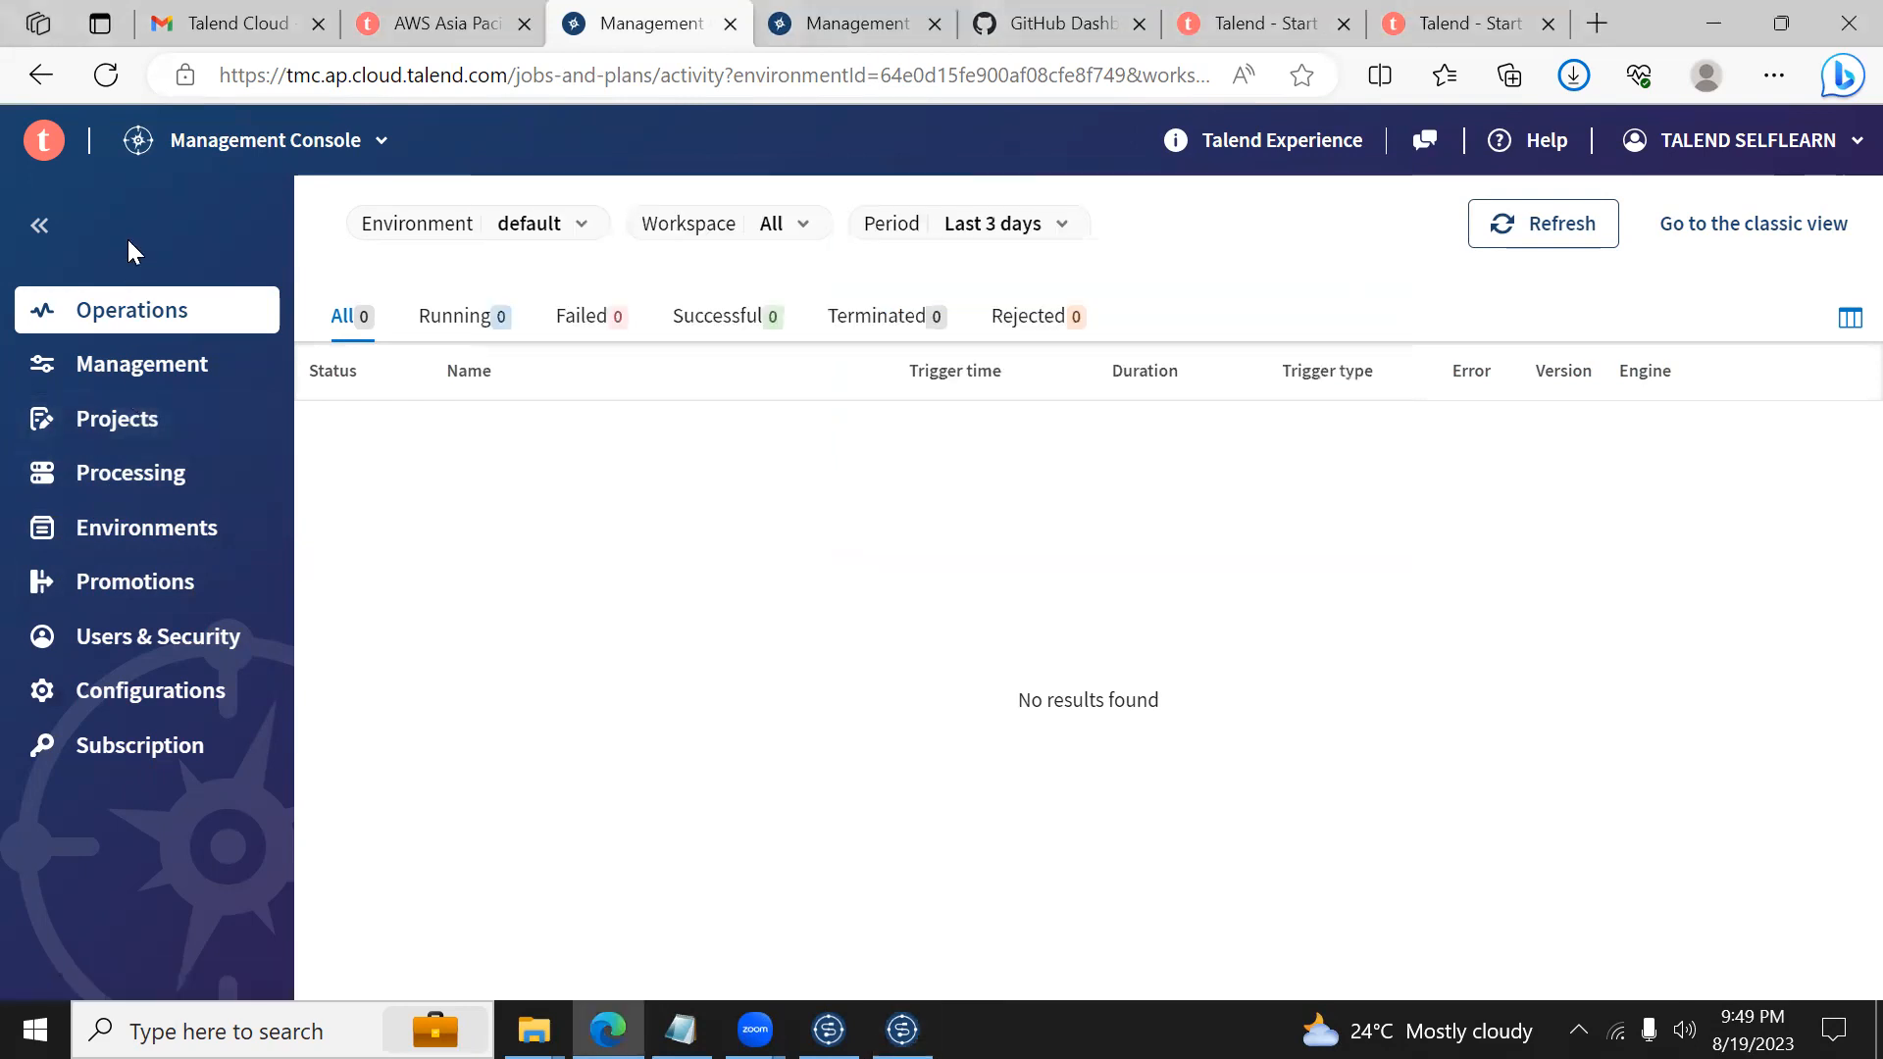
{"action": "left_click", "coordinate": [113, 441]}
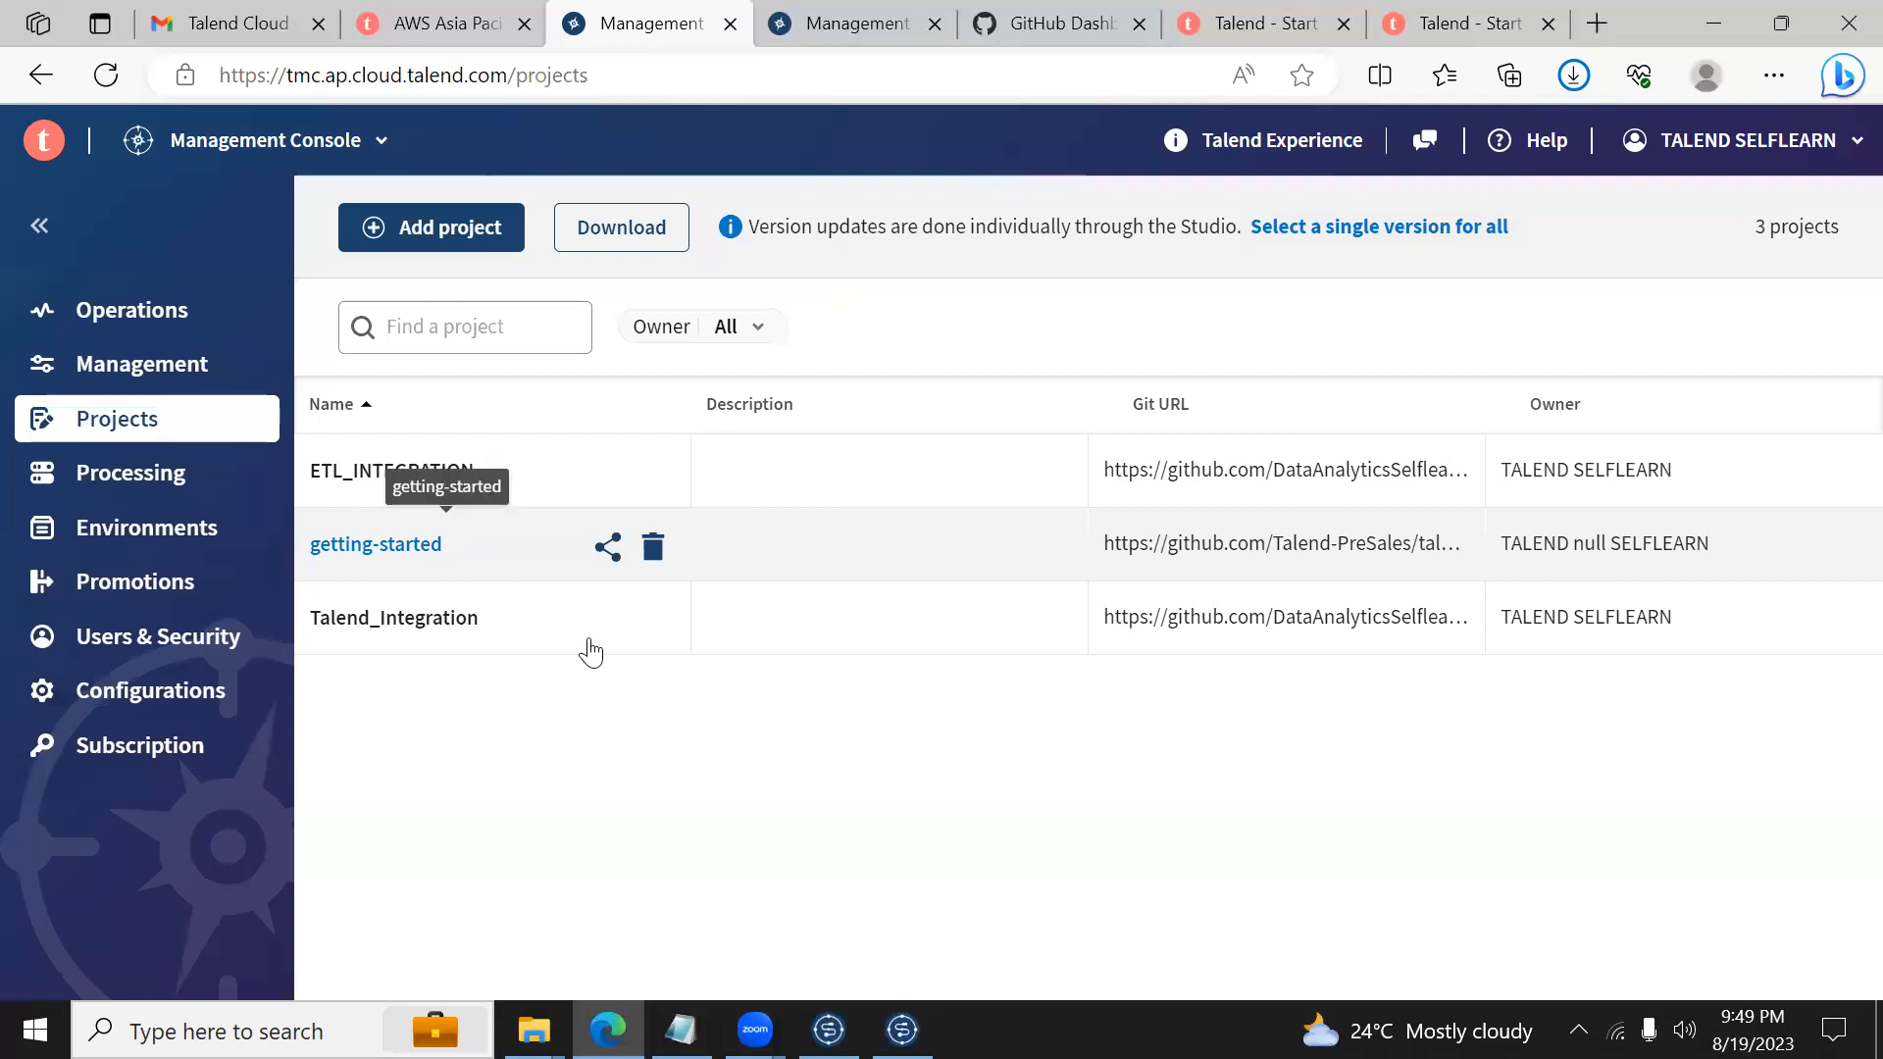
Step: Switch back to Talend Studio and open the getting-started project on the master branch
{"action": "left_click", "coordinate": [903, 1030]}
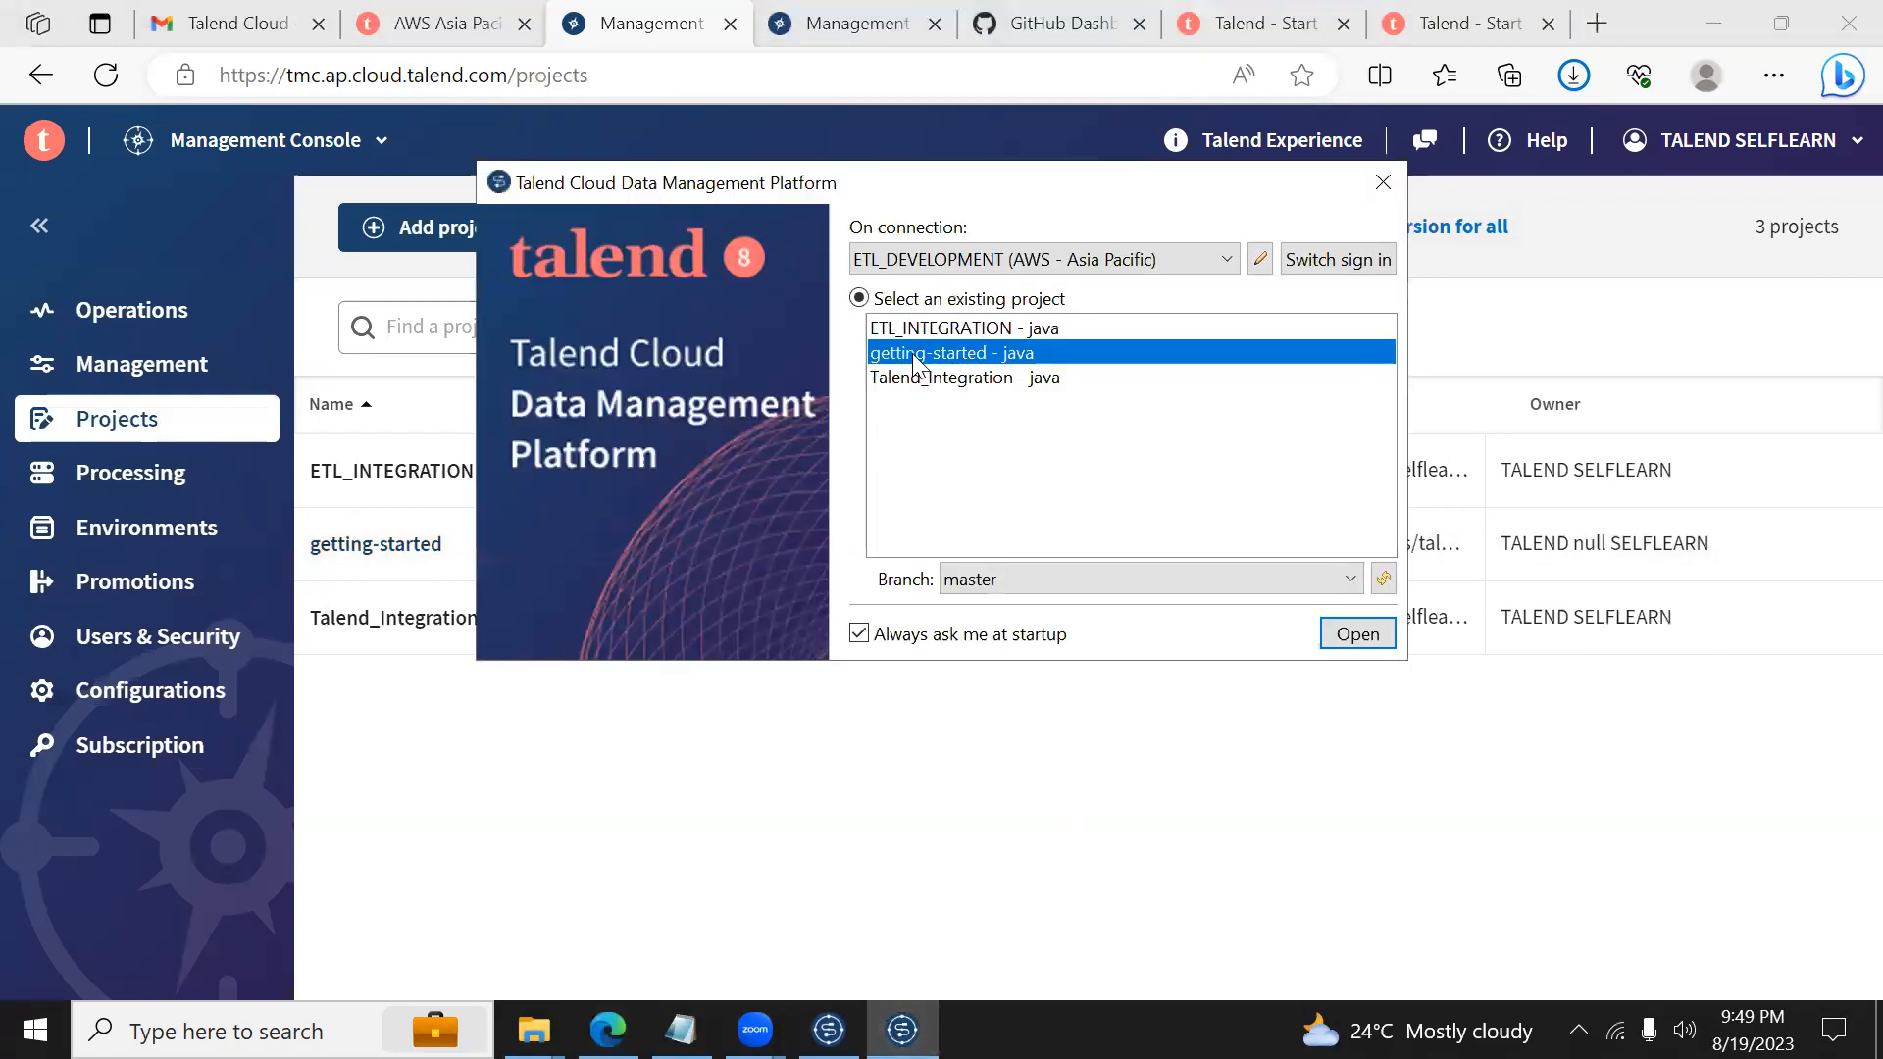
{"action": "left_click", "coordinate": [1016, 579]}
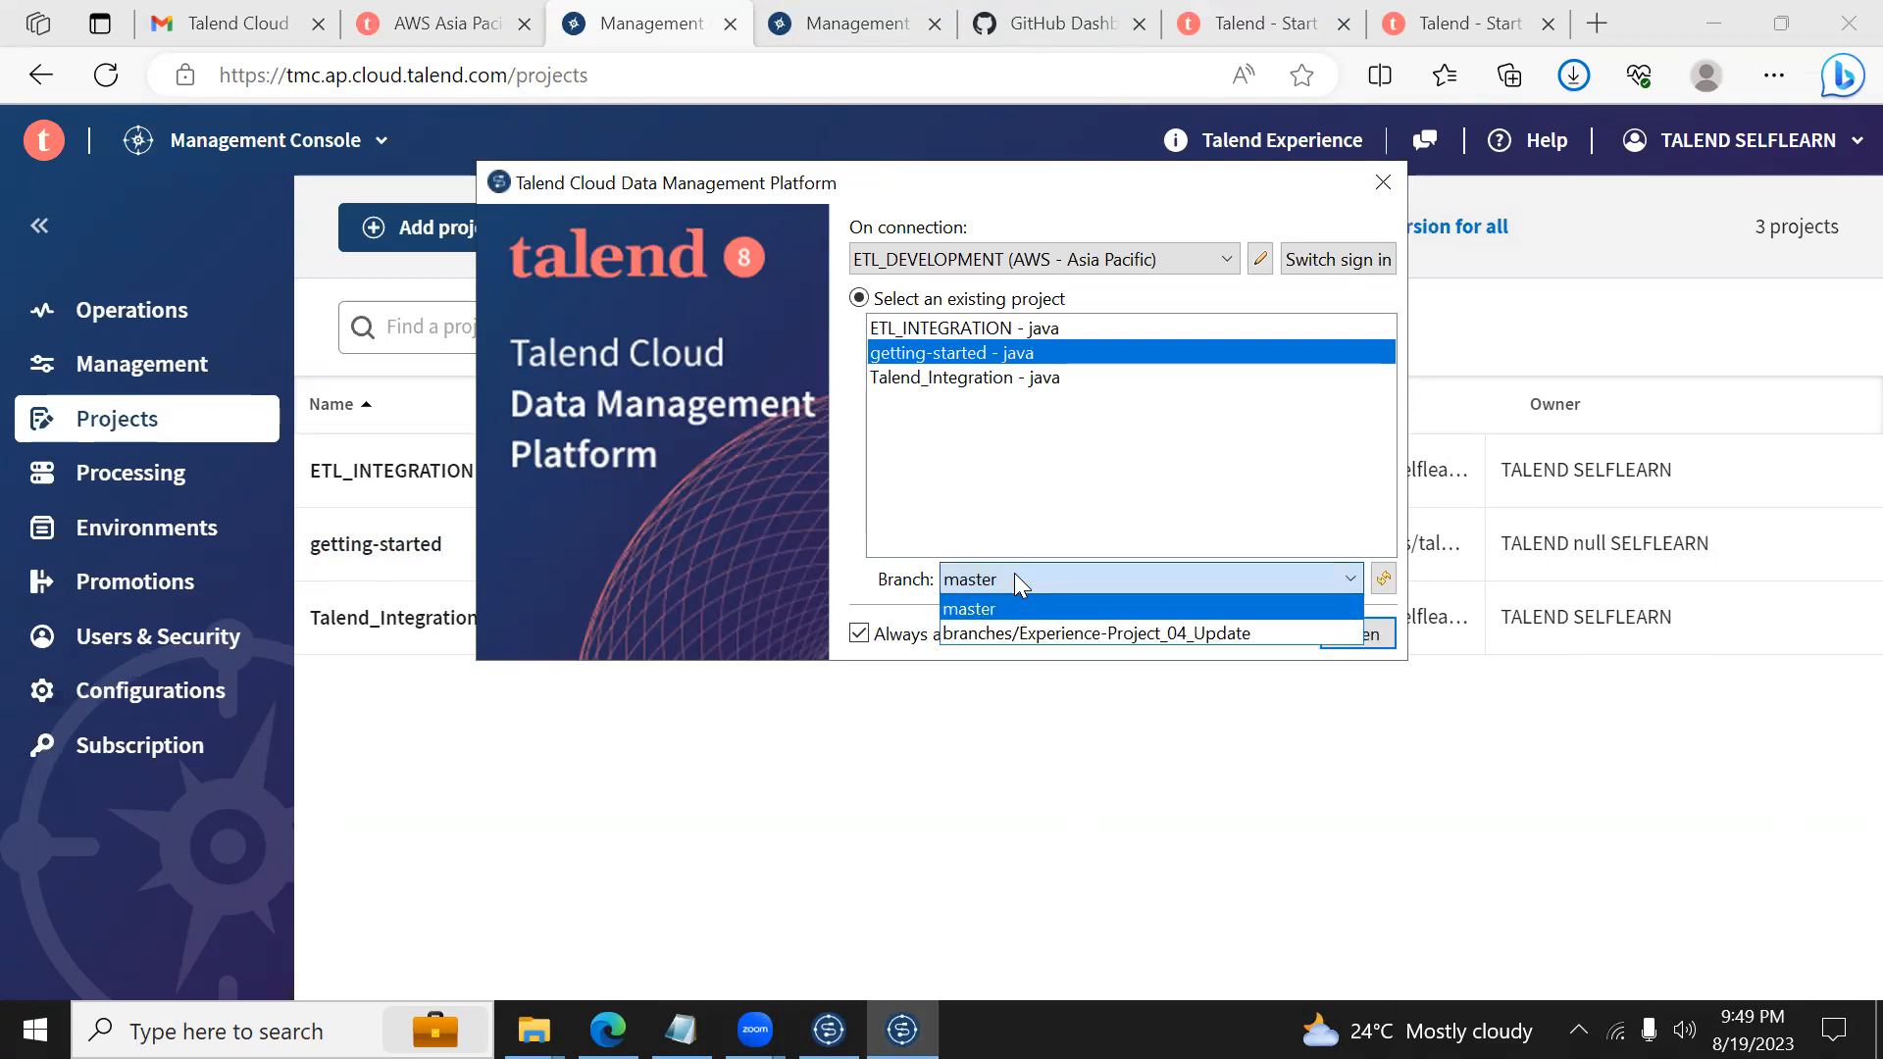
{"action": "left_click", "coordinate": [1235, 610]}
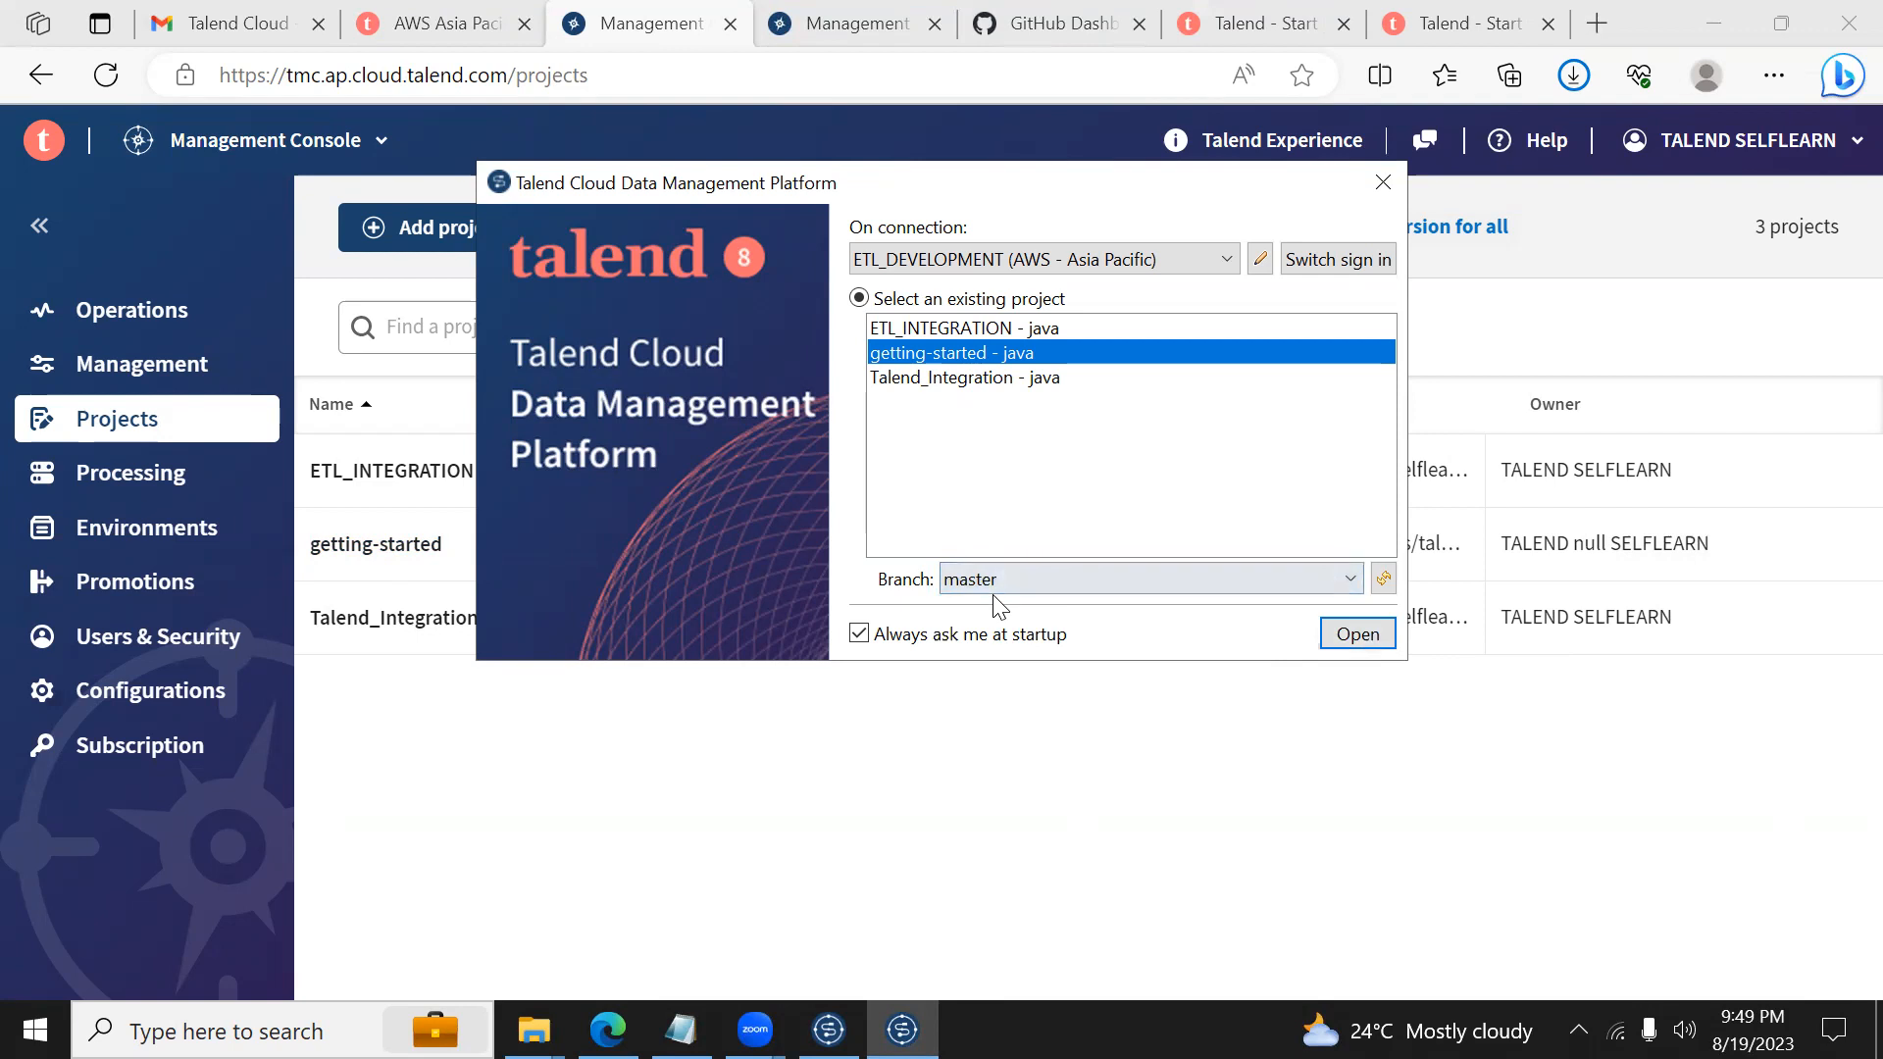
{"action": "left_click", "coordinate": [1338, 633]}
{"action": "left_click", "coordinate": [1359, 634]}
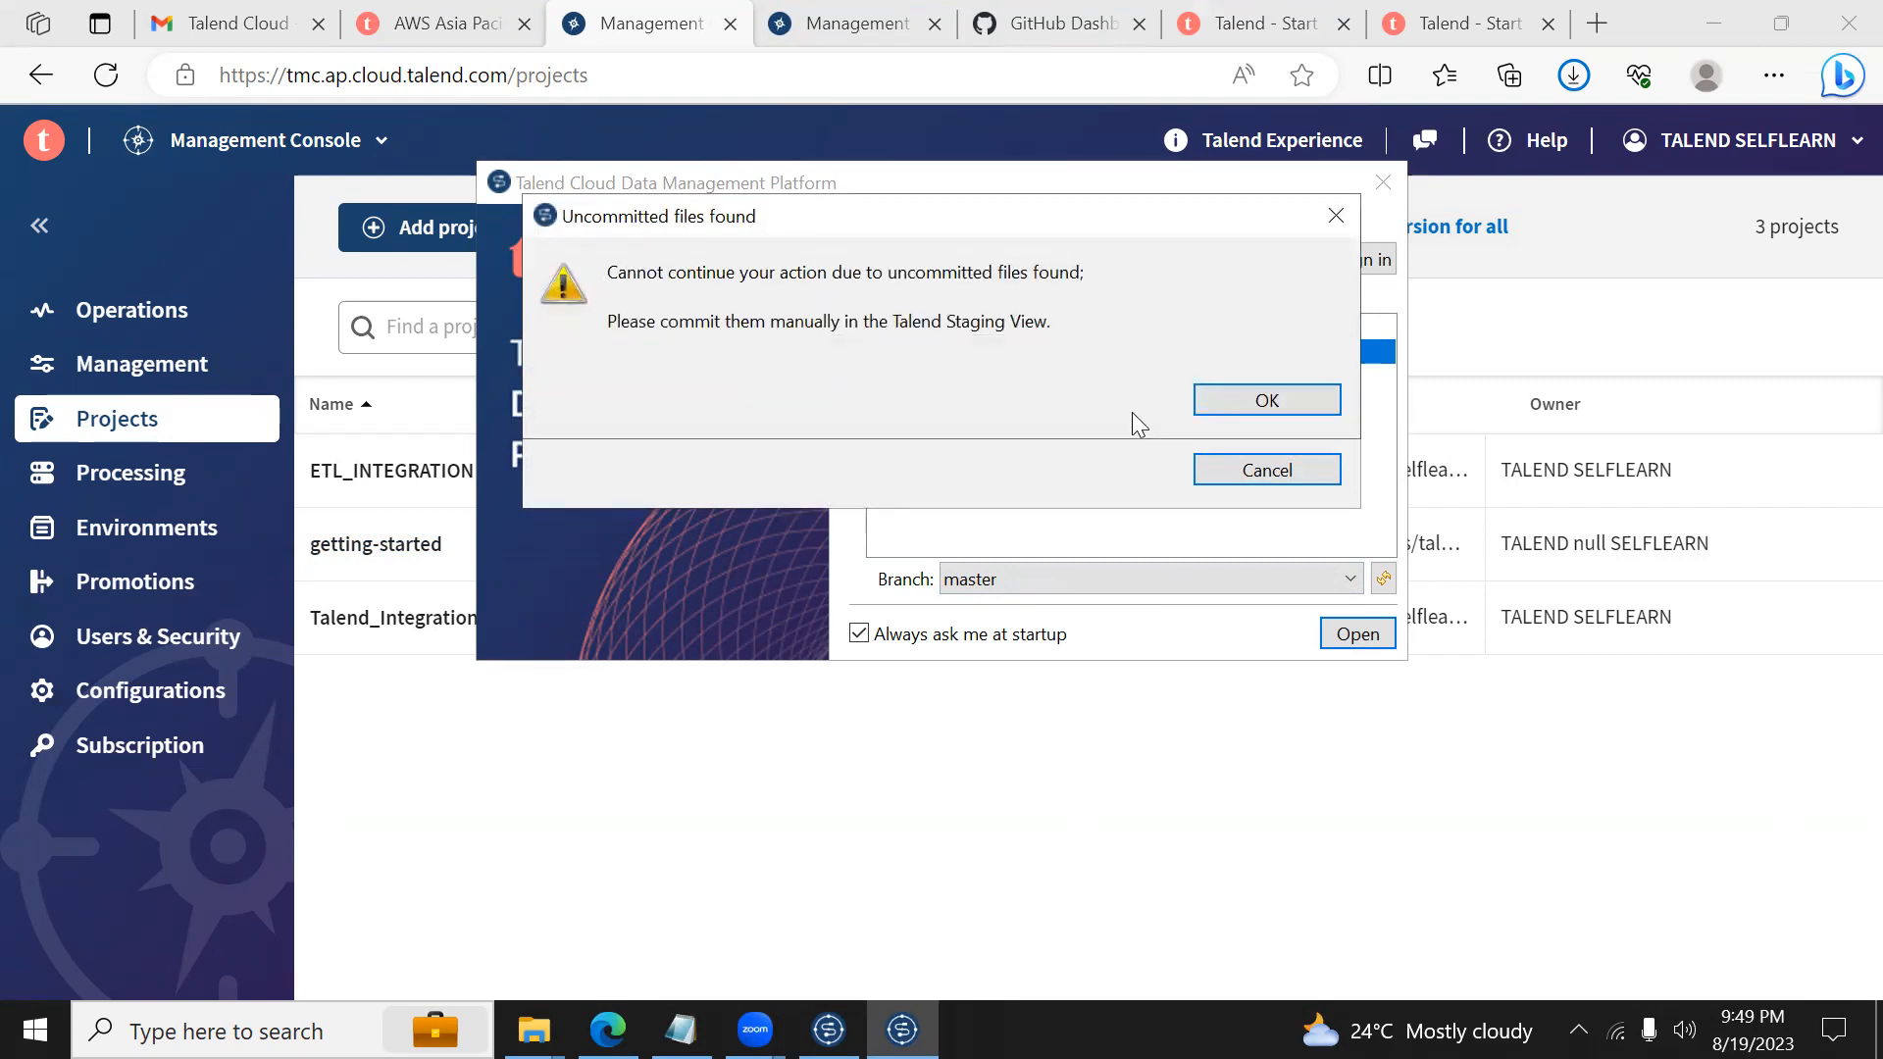
Step: Commit the project's uncommitted files with the changelog message COMMIT and continue opening the project
{"action": "left_click", "coordinate": [1218, 402]}
{"action": "left_click", "coordinate": [934, 412]}
{"action": "type", "text": "C"}
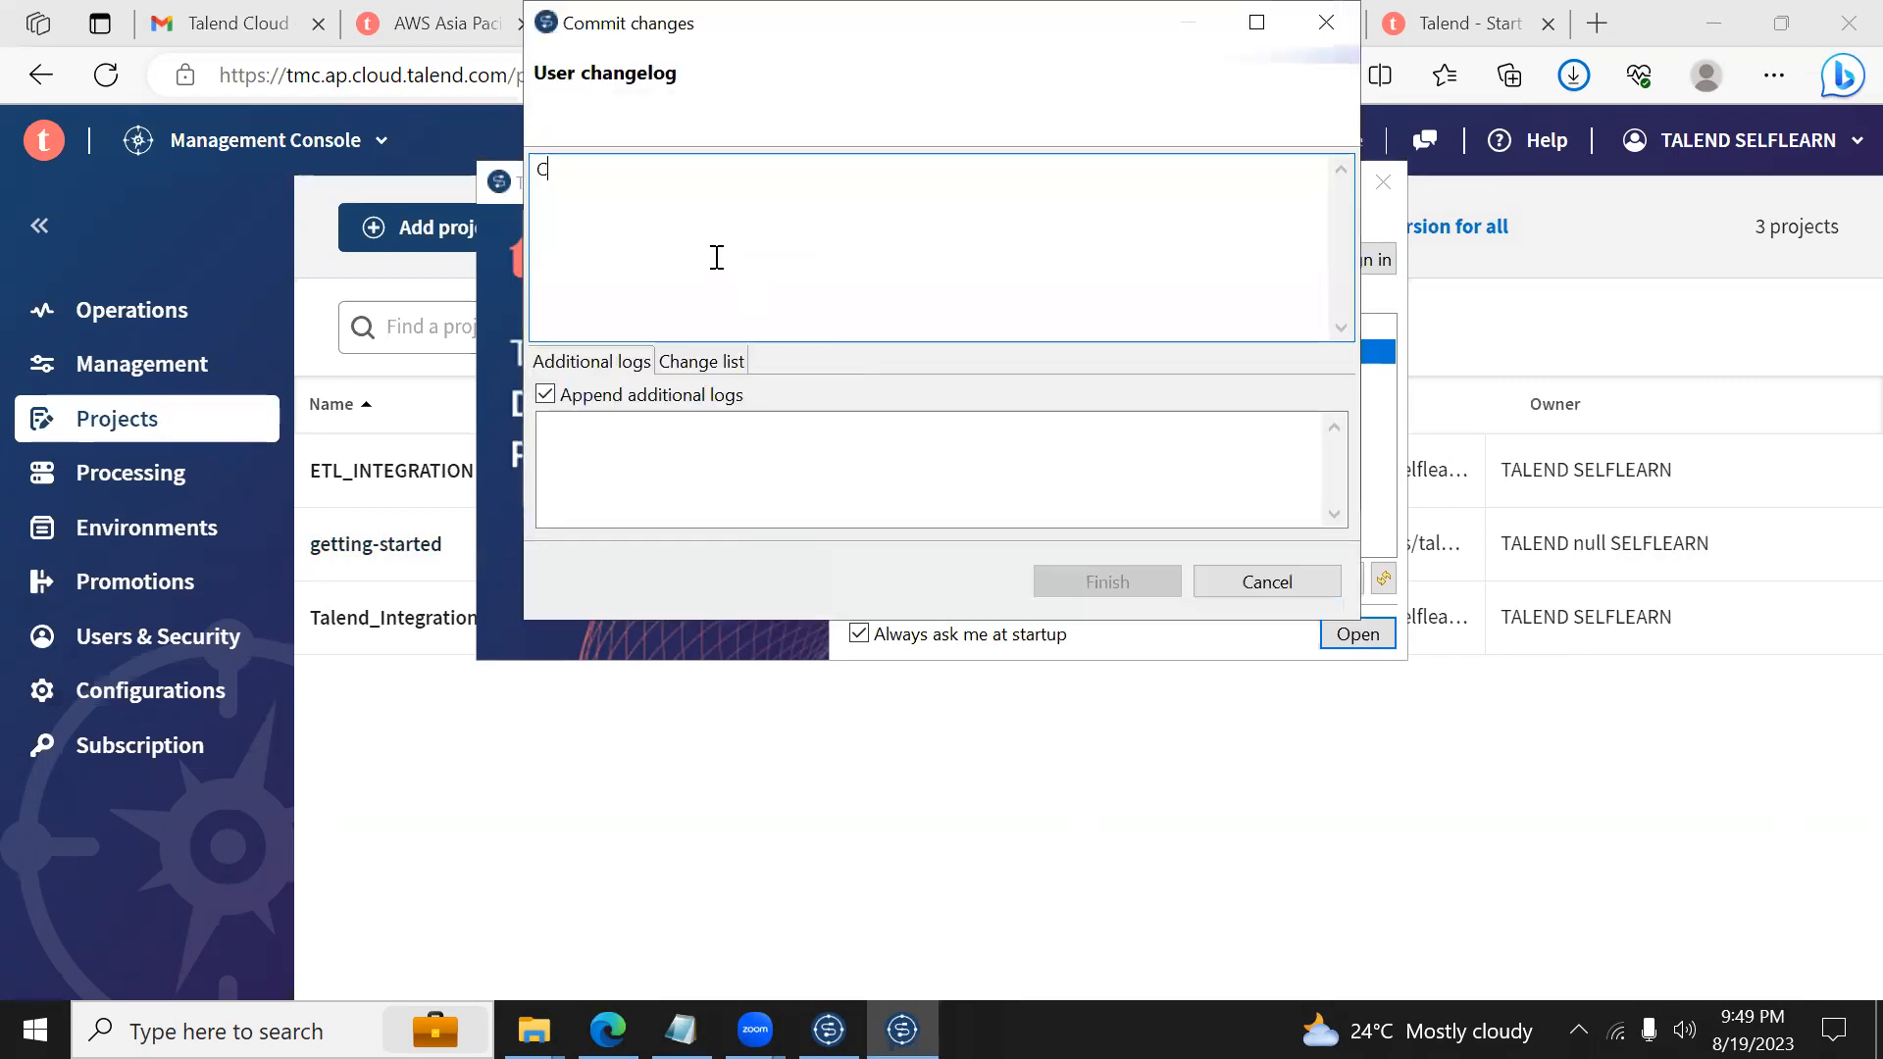
{"action": "type", "text": "OMMIT"}
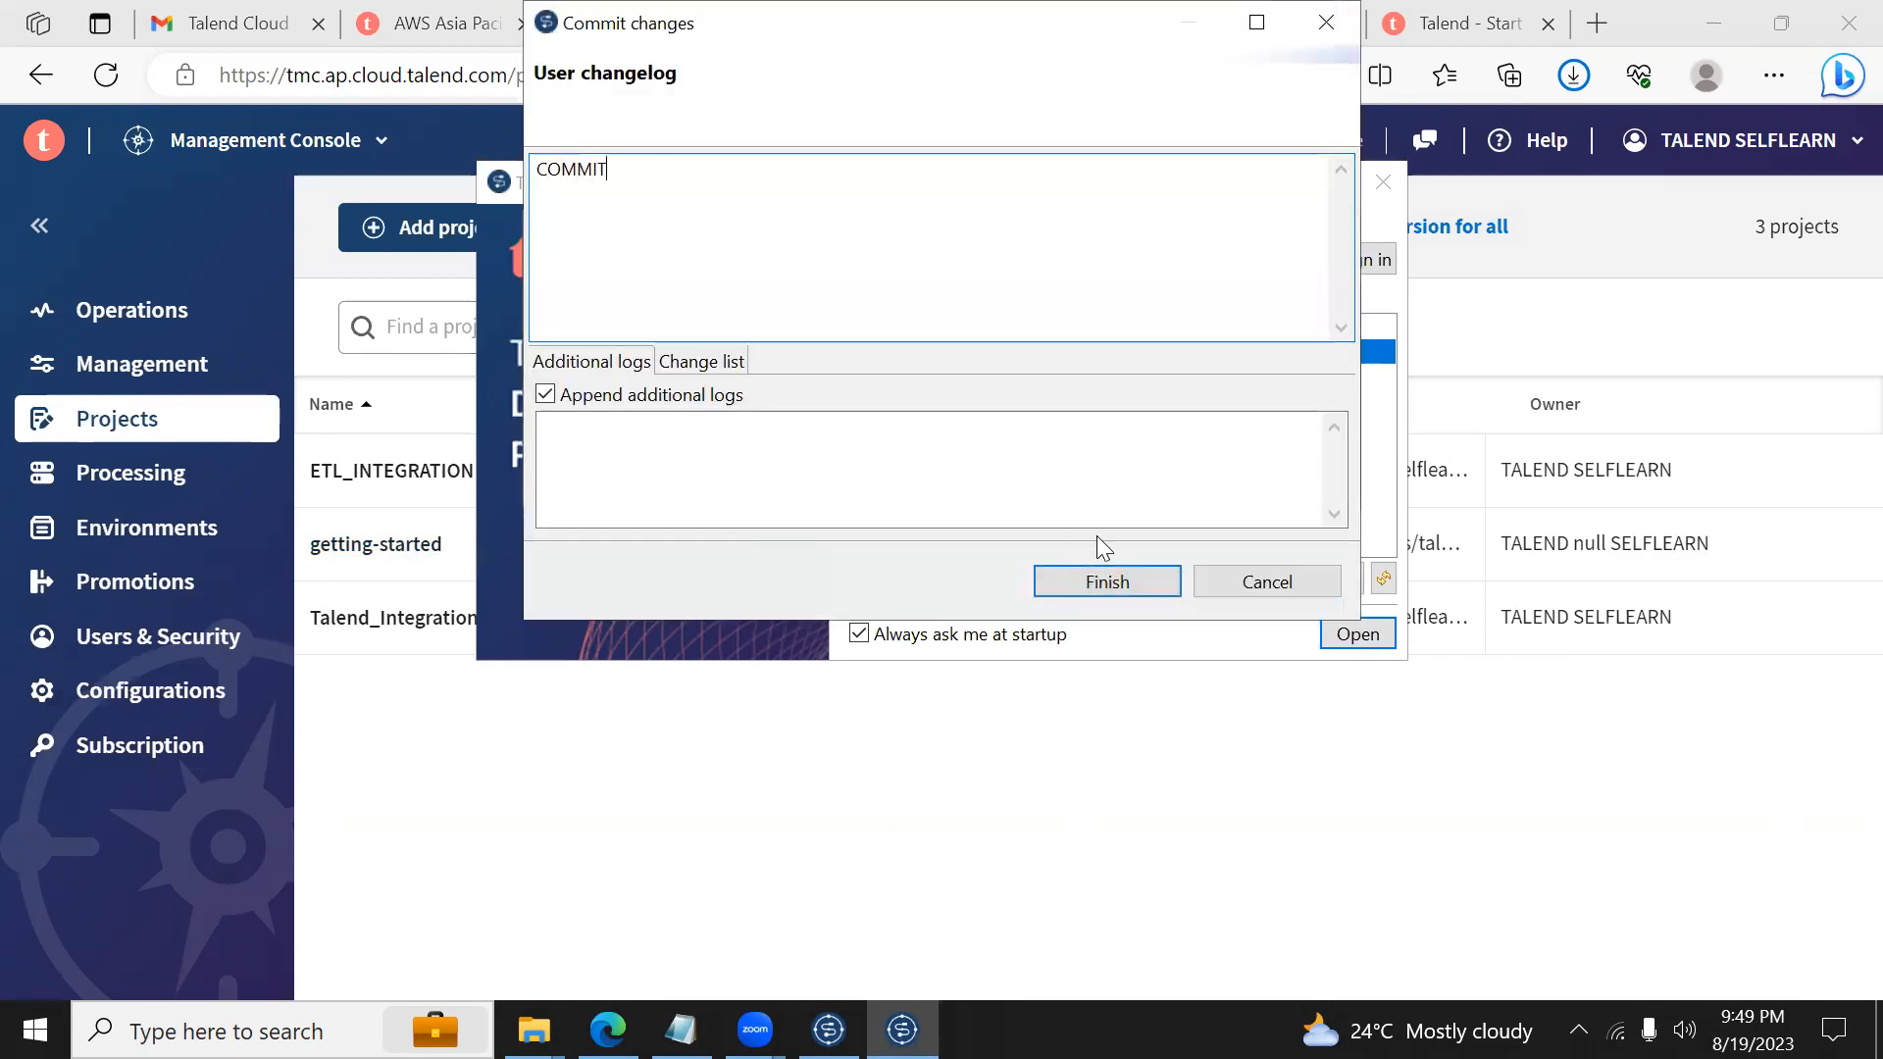
{"action": "left_click", "coordinate": [1106, 579]}
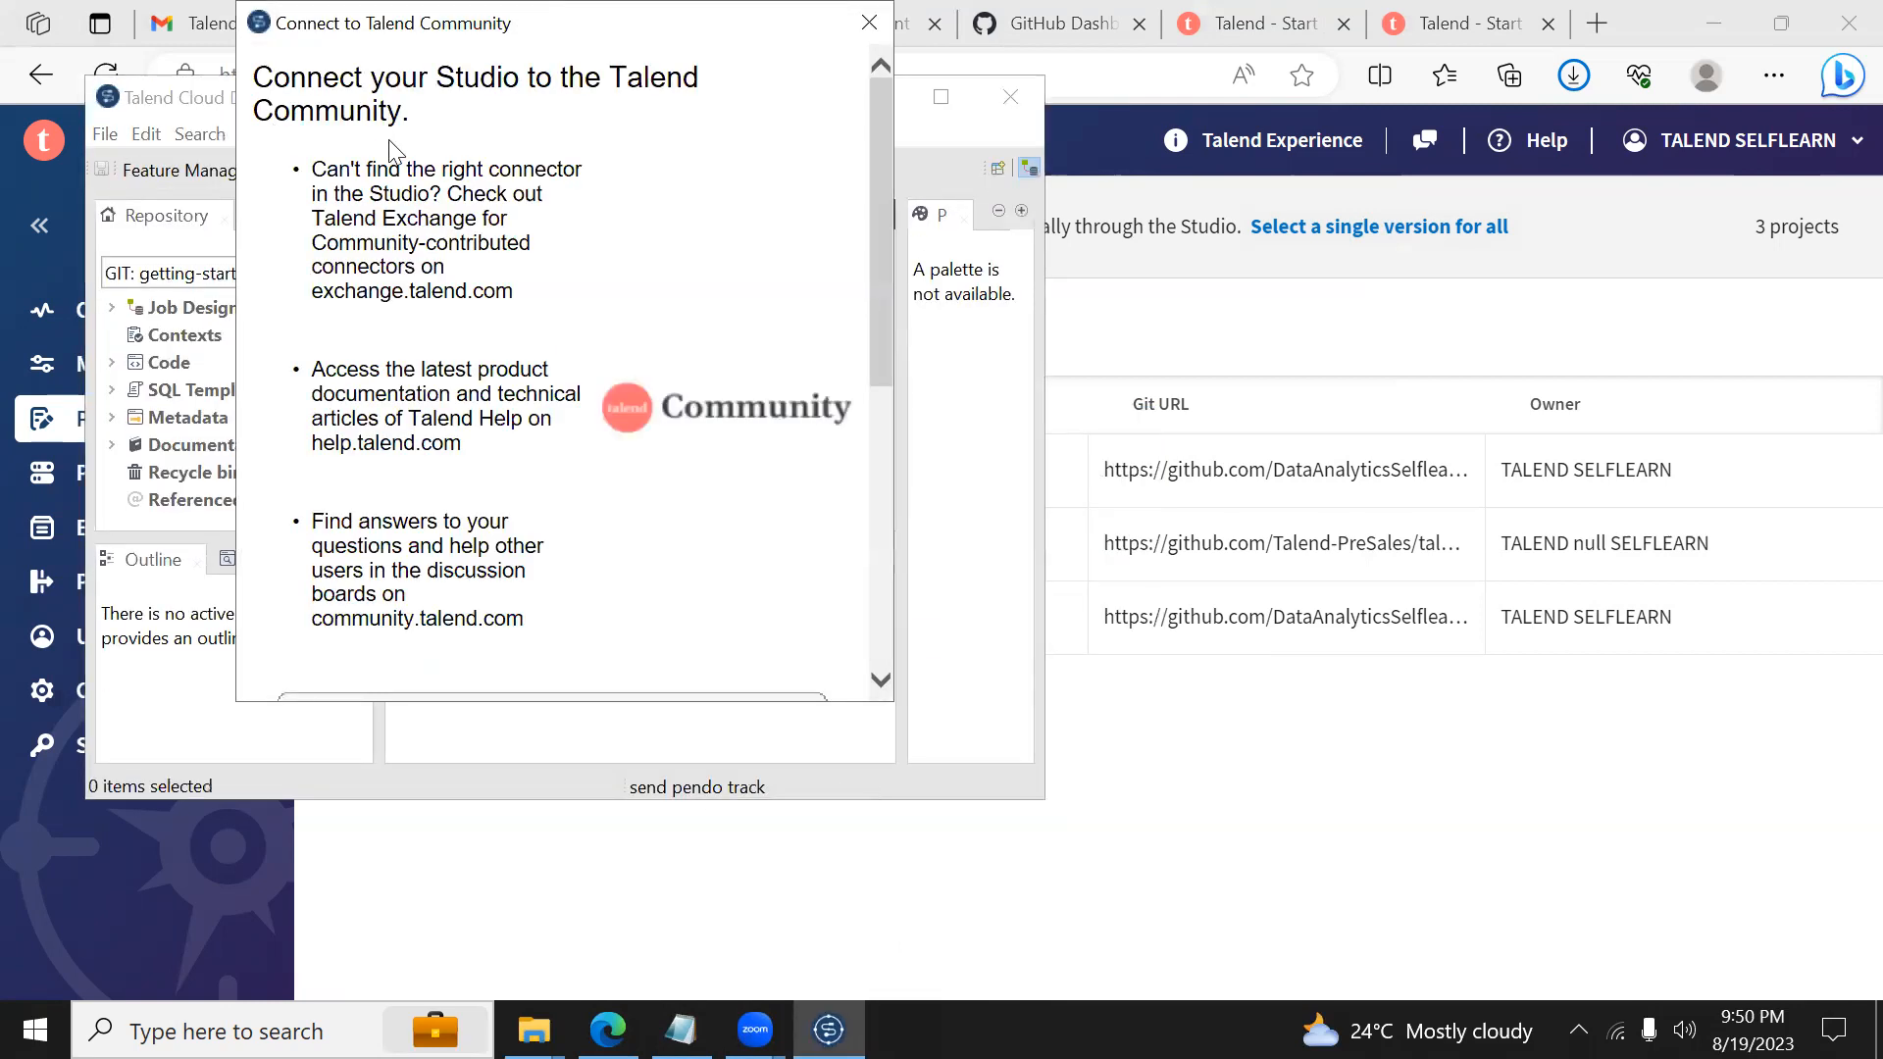
Step: Clear the other windows, bring Talend Studio back to the front, and dismiss the Connect to Talend Community window
{"action": "left_click", "coordinate": [1880, 1040]}
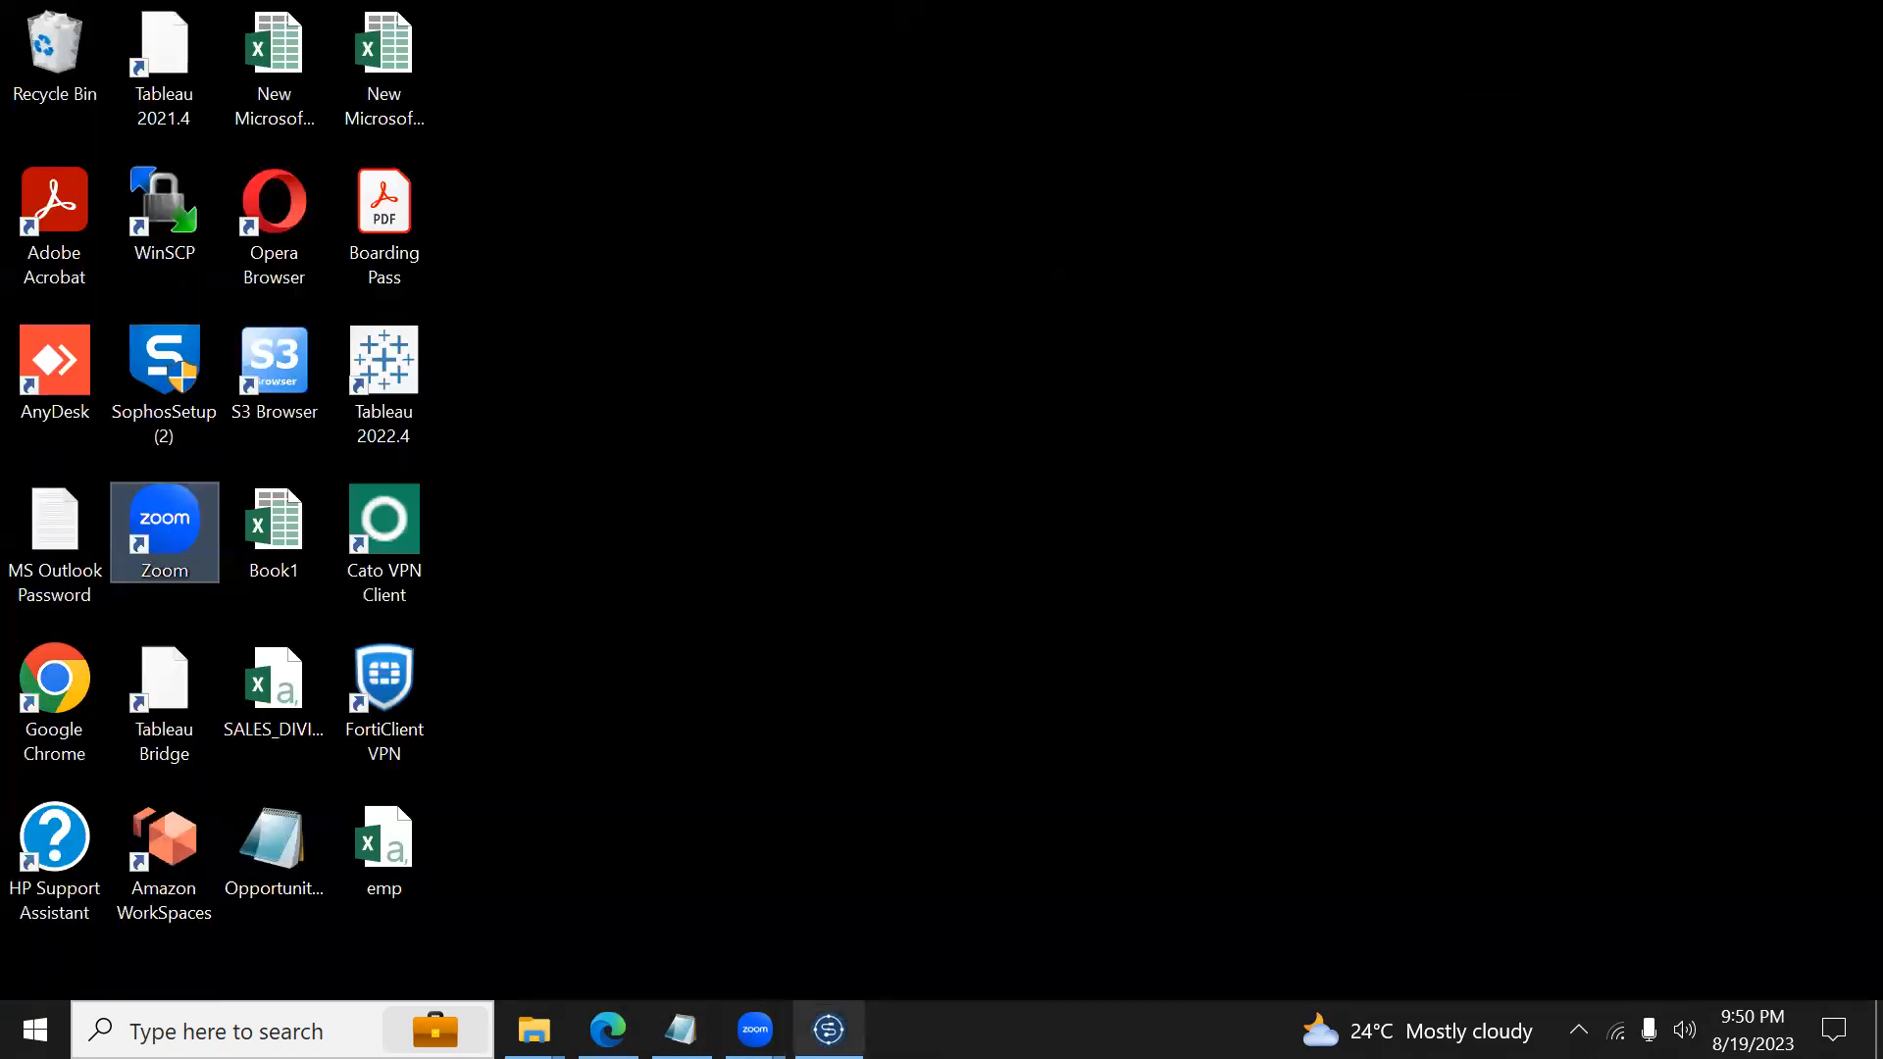
{"action": "left_click", "coordinate": [829, 1029]}
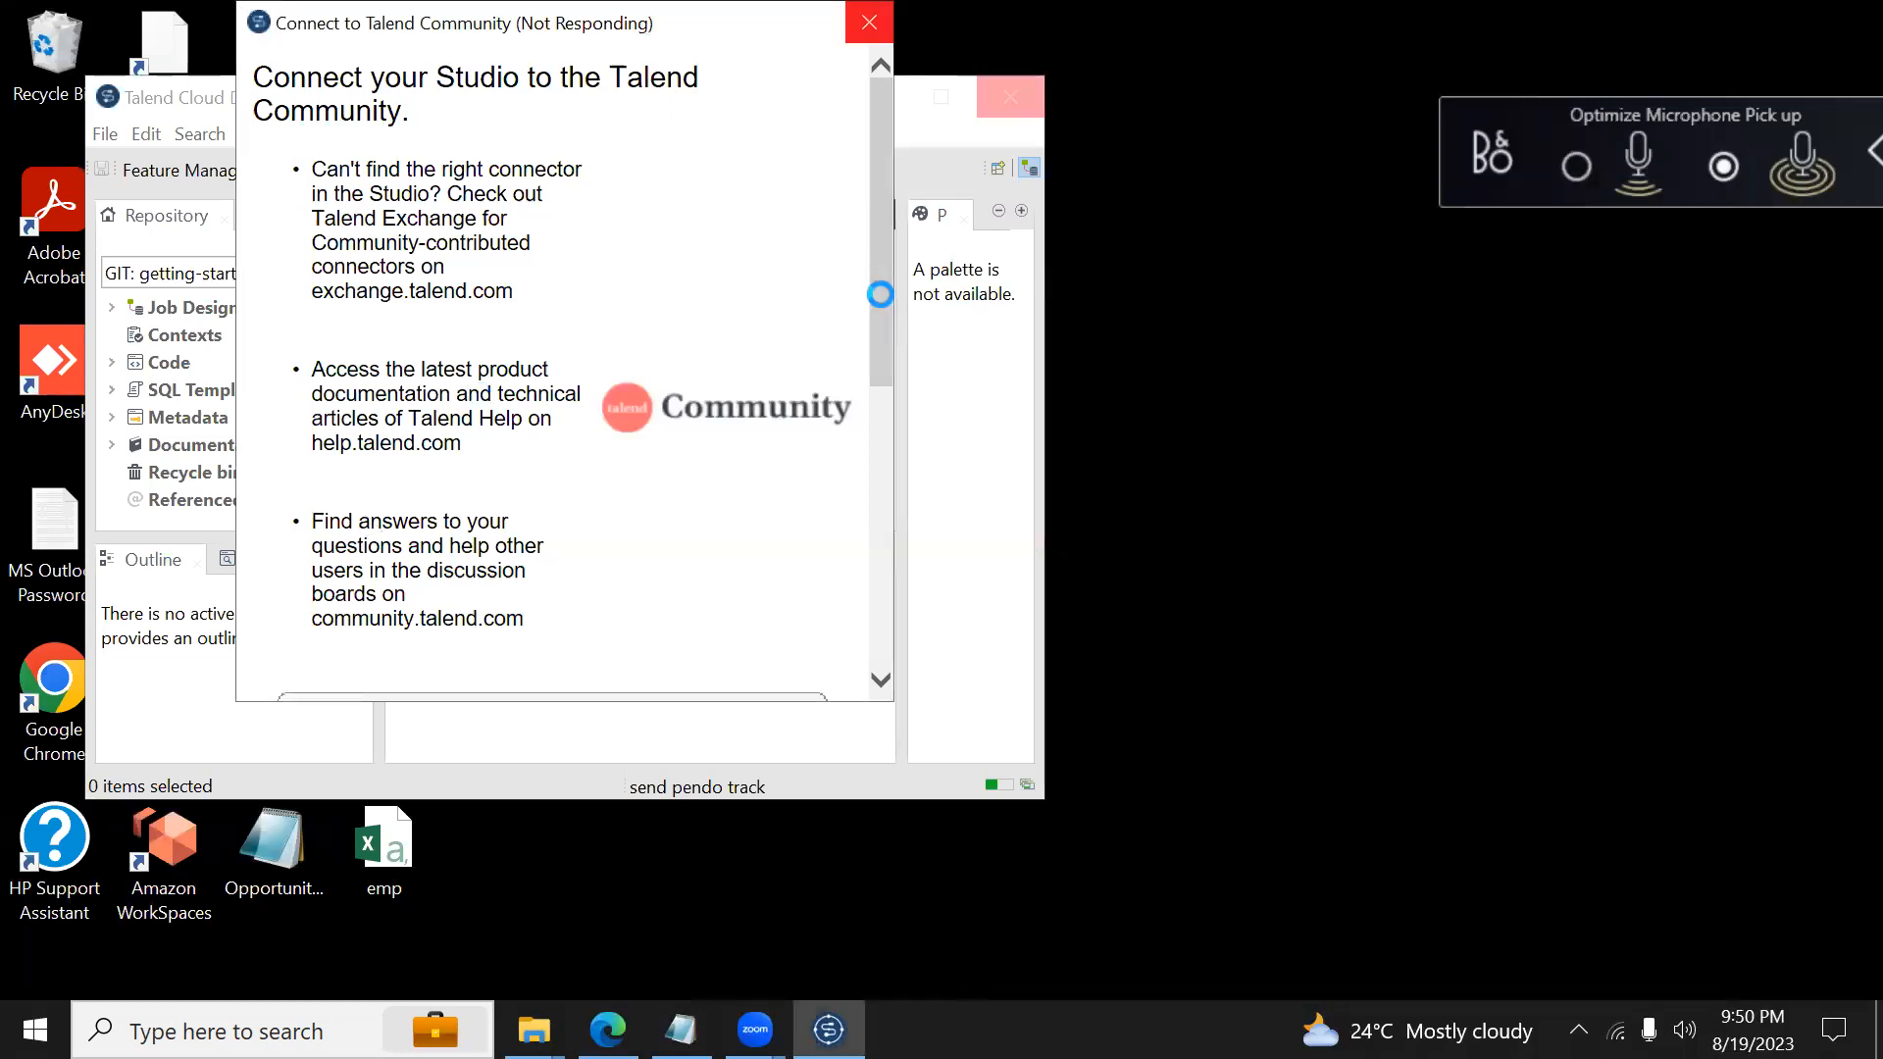
{"action": "left_click_drag", "start_coordinate": [878, 325], "coordinate": [898, 591]}
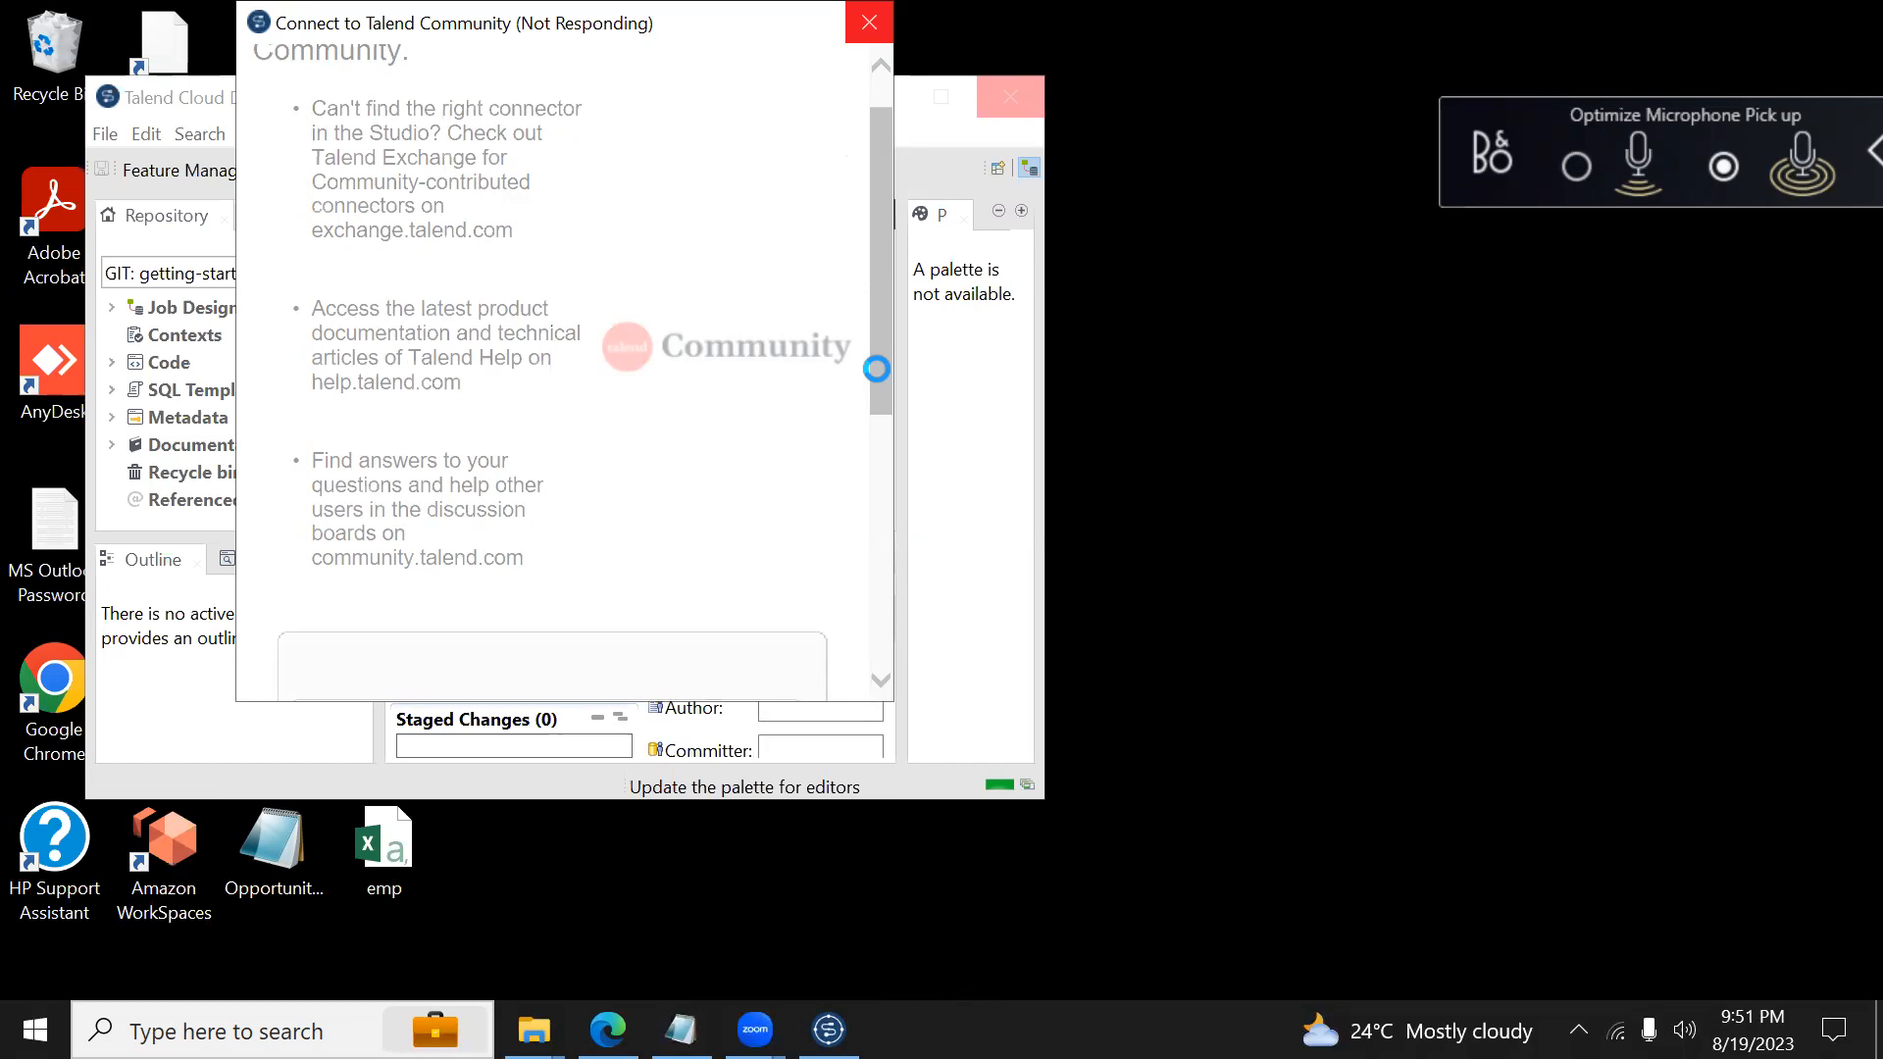
{"action": "left_click_drag", "start_coordinate": [877, 371], "coordinate": [875, 181]}
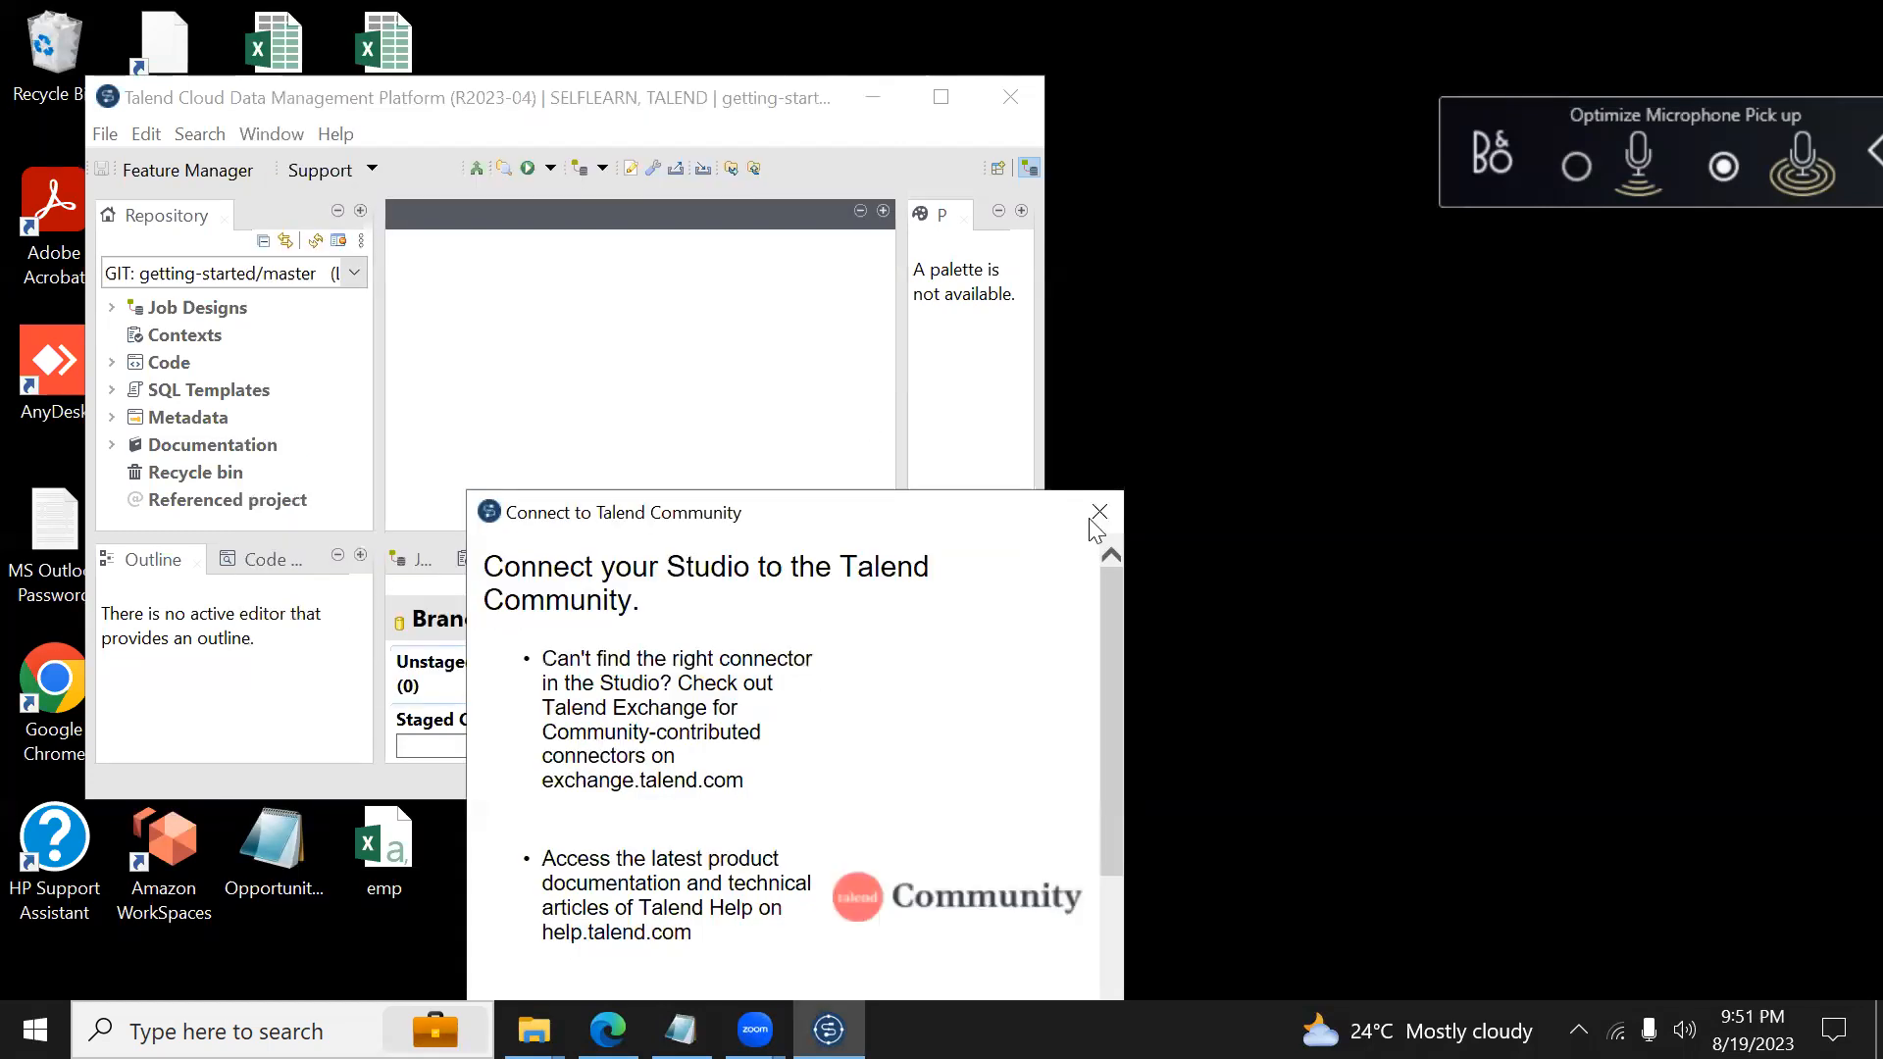
{"action": "left_click", "coordinate": [1083, 509]}
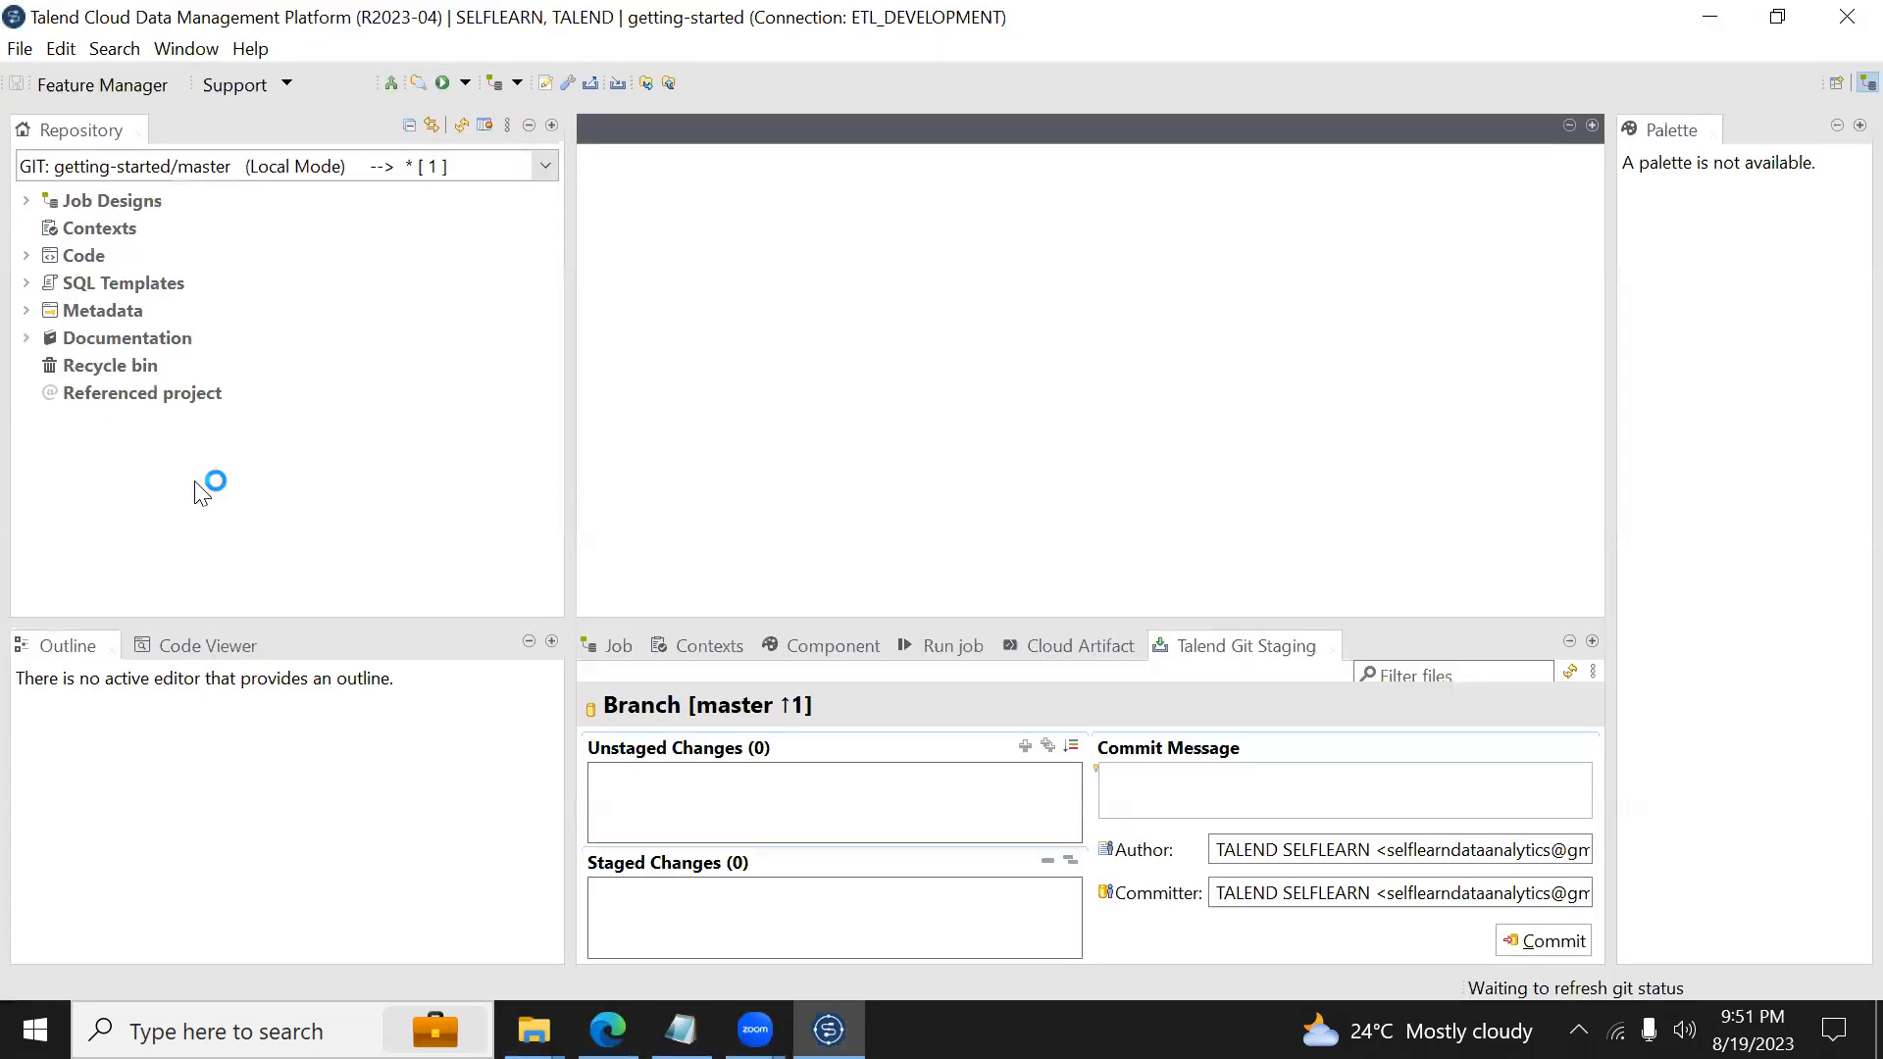
Step: Examine the Metadata and Job Designs branches of the project repository, including the actions offered for Standard jobs
{"action": "left_click", "coordinate": [26, 310]}
{"action": "scroll", "coordinate": [113, 324], "scroll_direction": "down", "scroll_amount": 1}
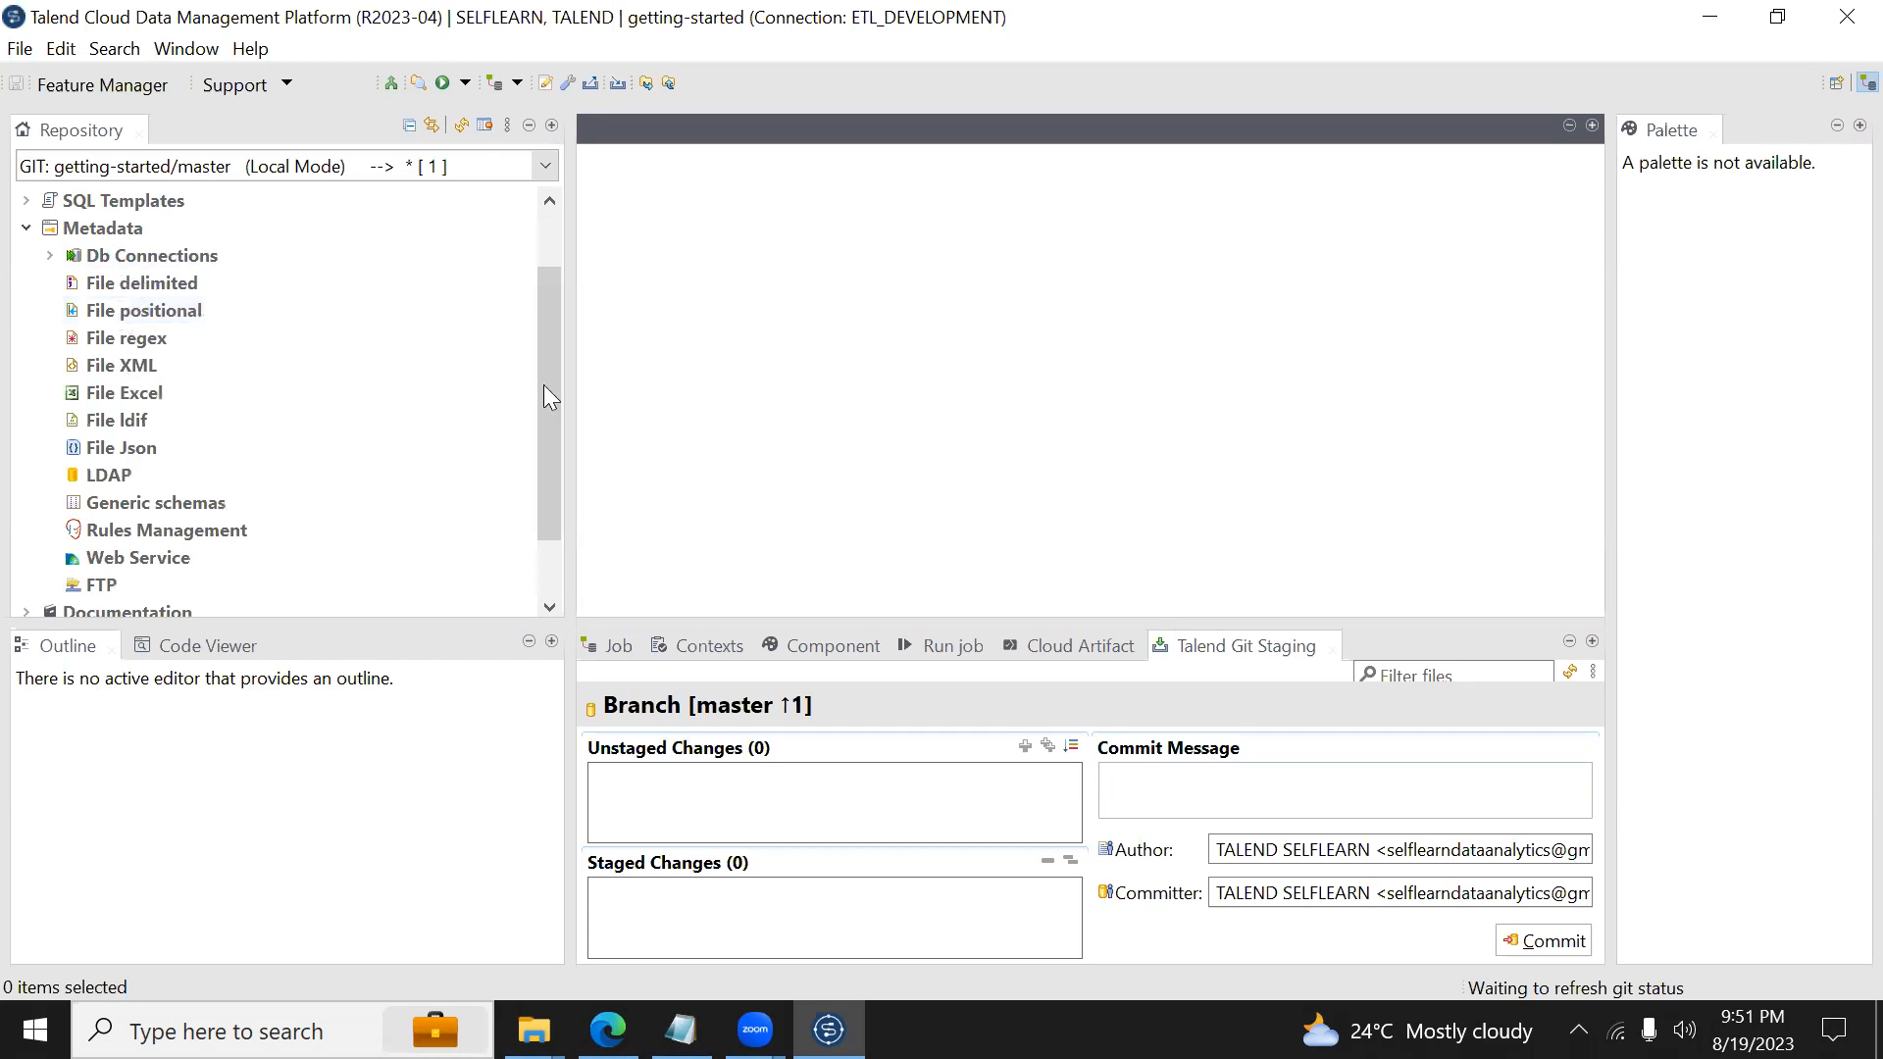
{"action": "left_click_drag", "start_coordinate": [546, 397], "coordinate": [551, 245]}
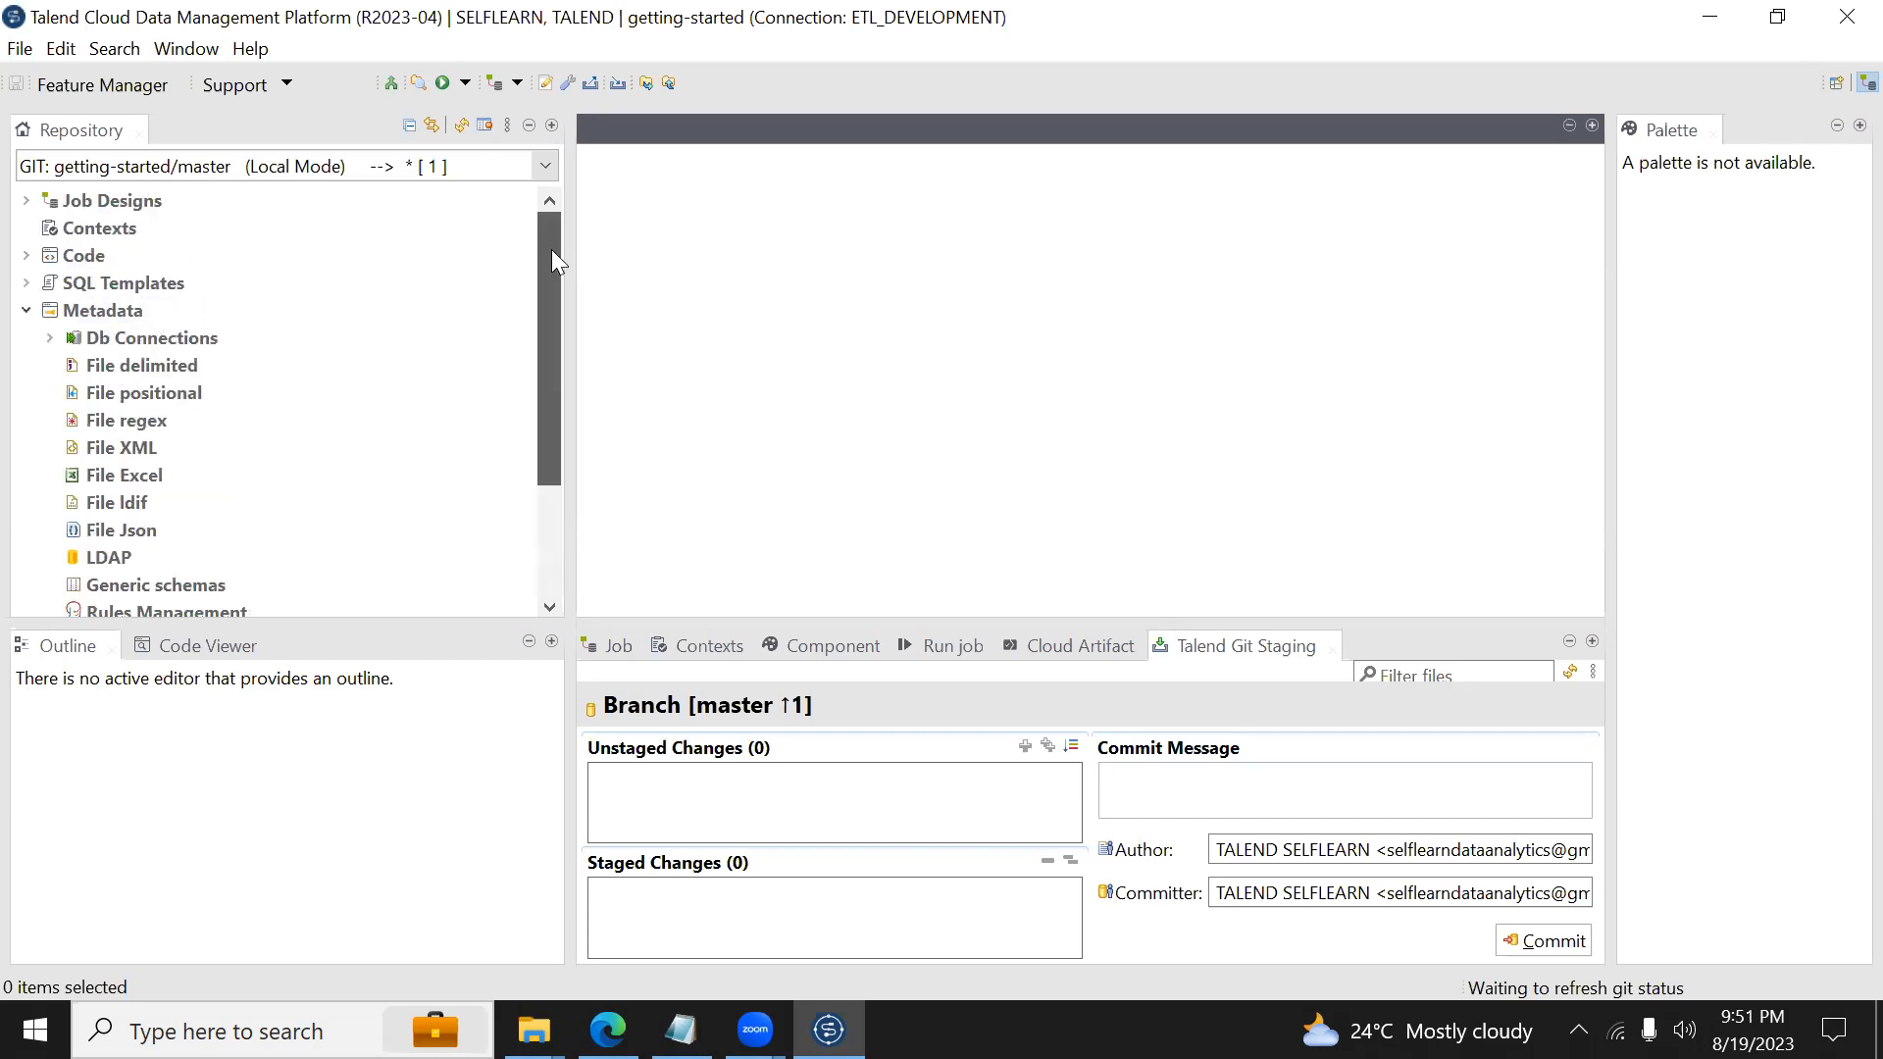
{"action": "left_click", "coordinate": [30, 201]}
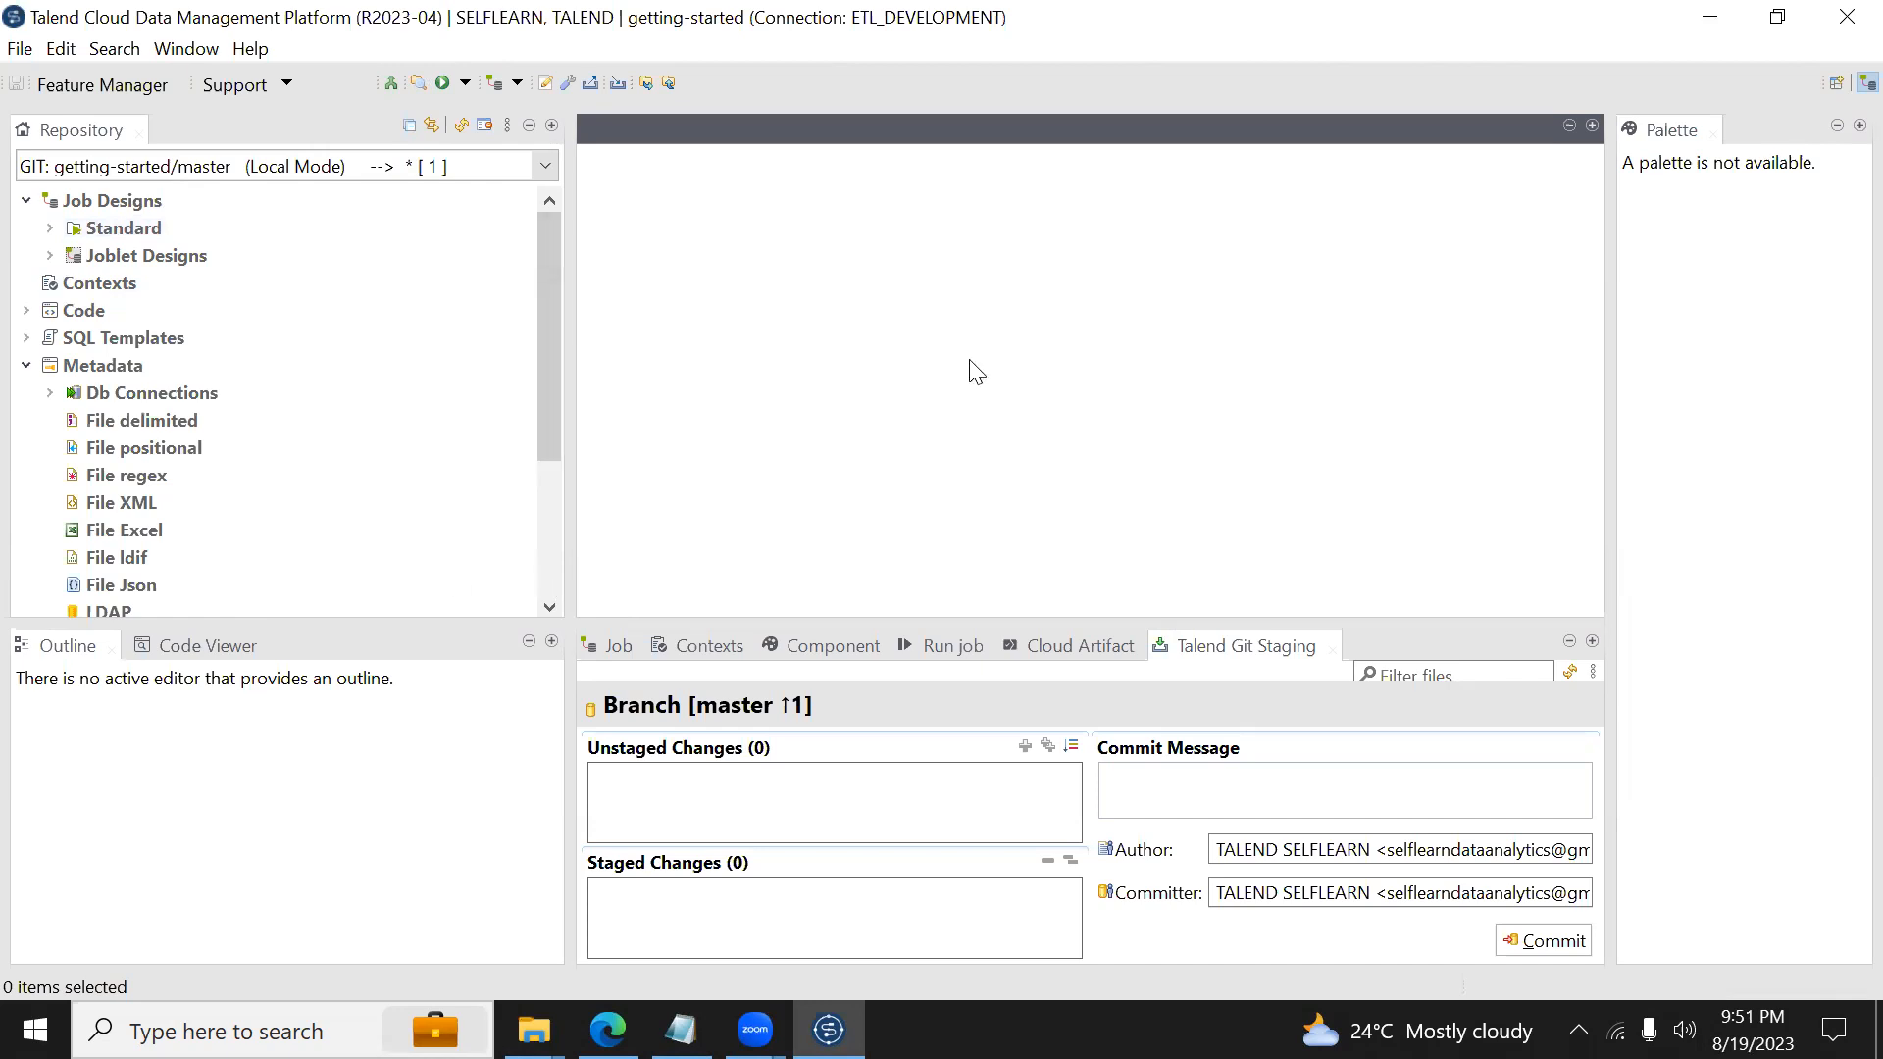
{"action": "left_click", "coordinate": [119, 231]}
{"action": "right_click", "coordinate": [120, 235]}
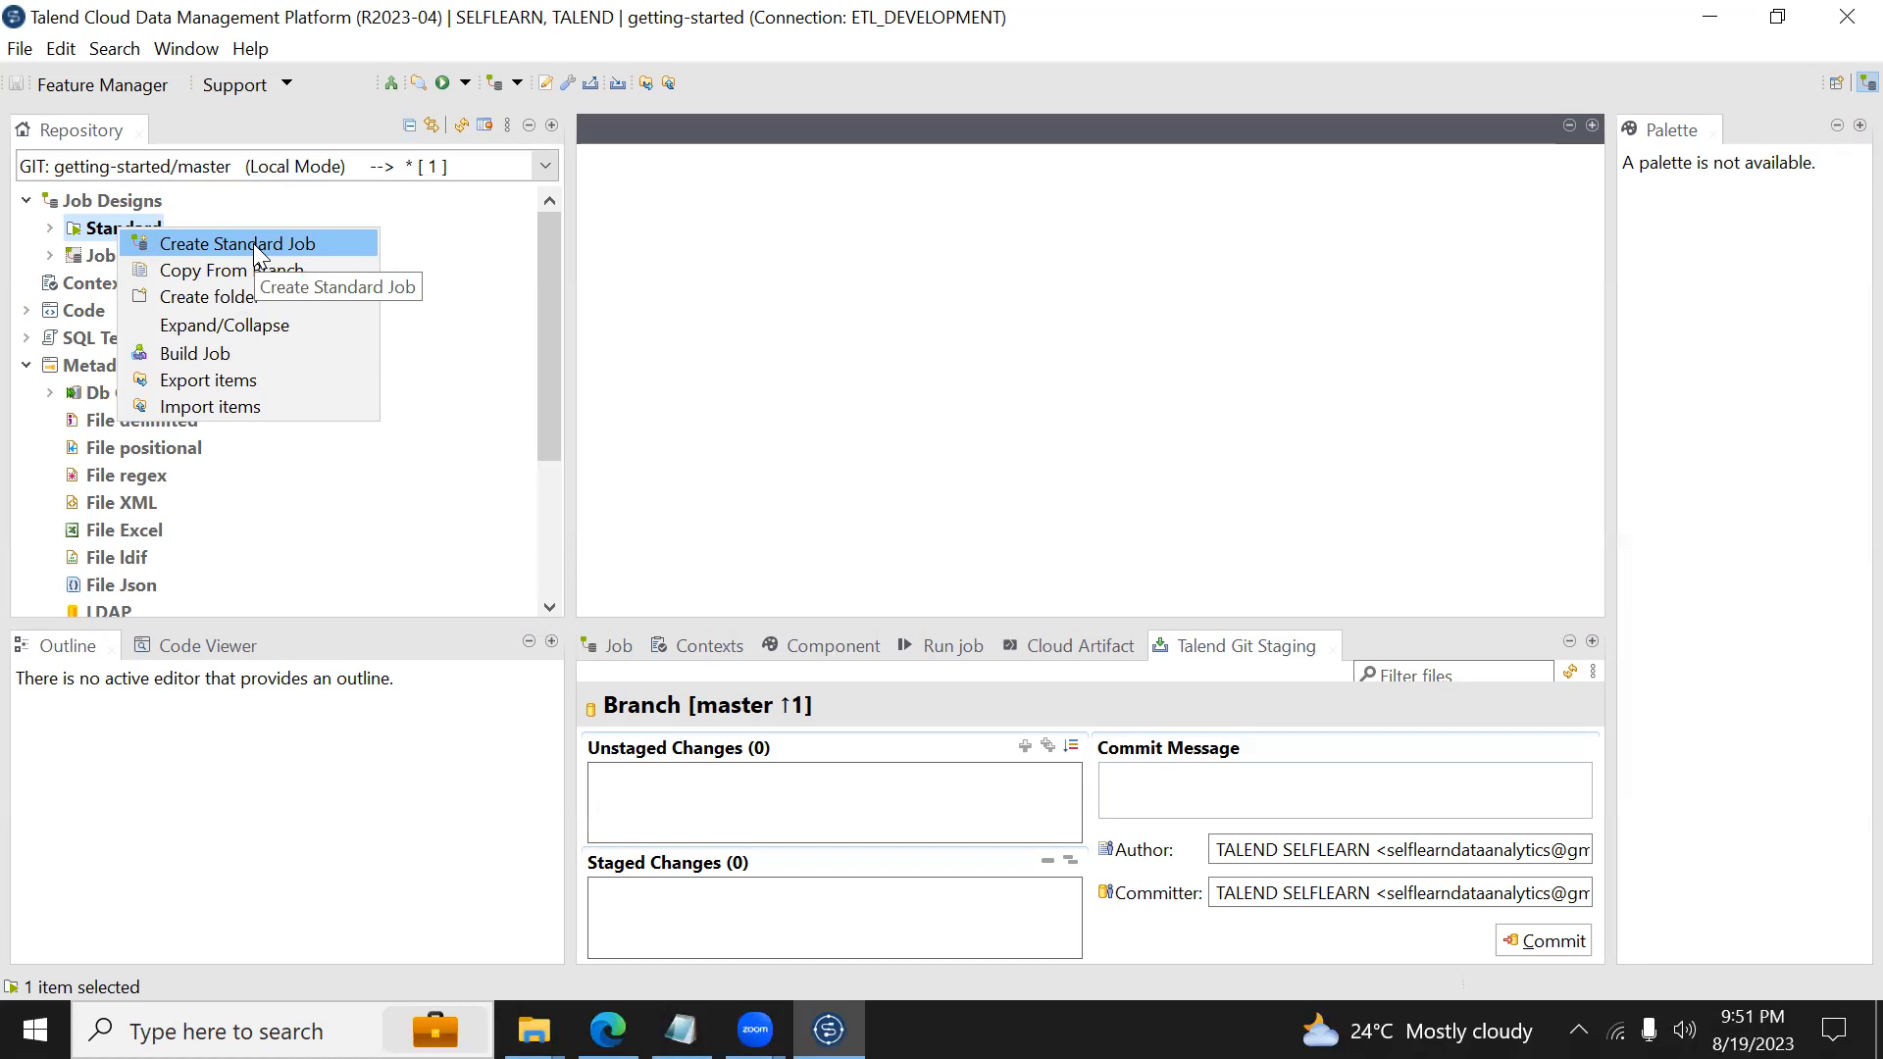
{"action": "left_click", "coordinate": [8, 443]}
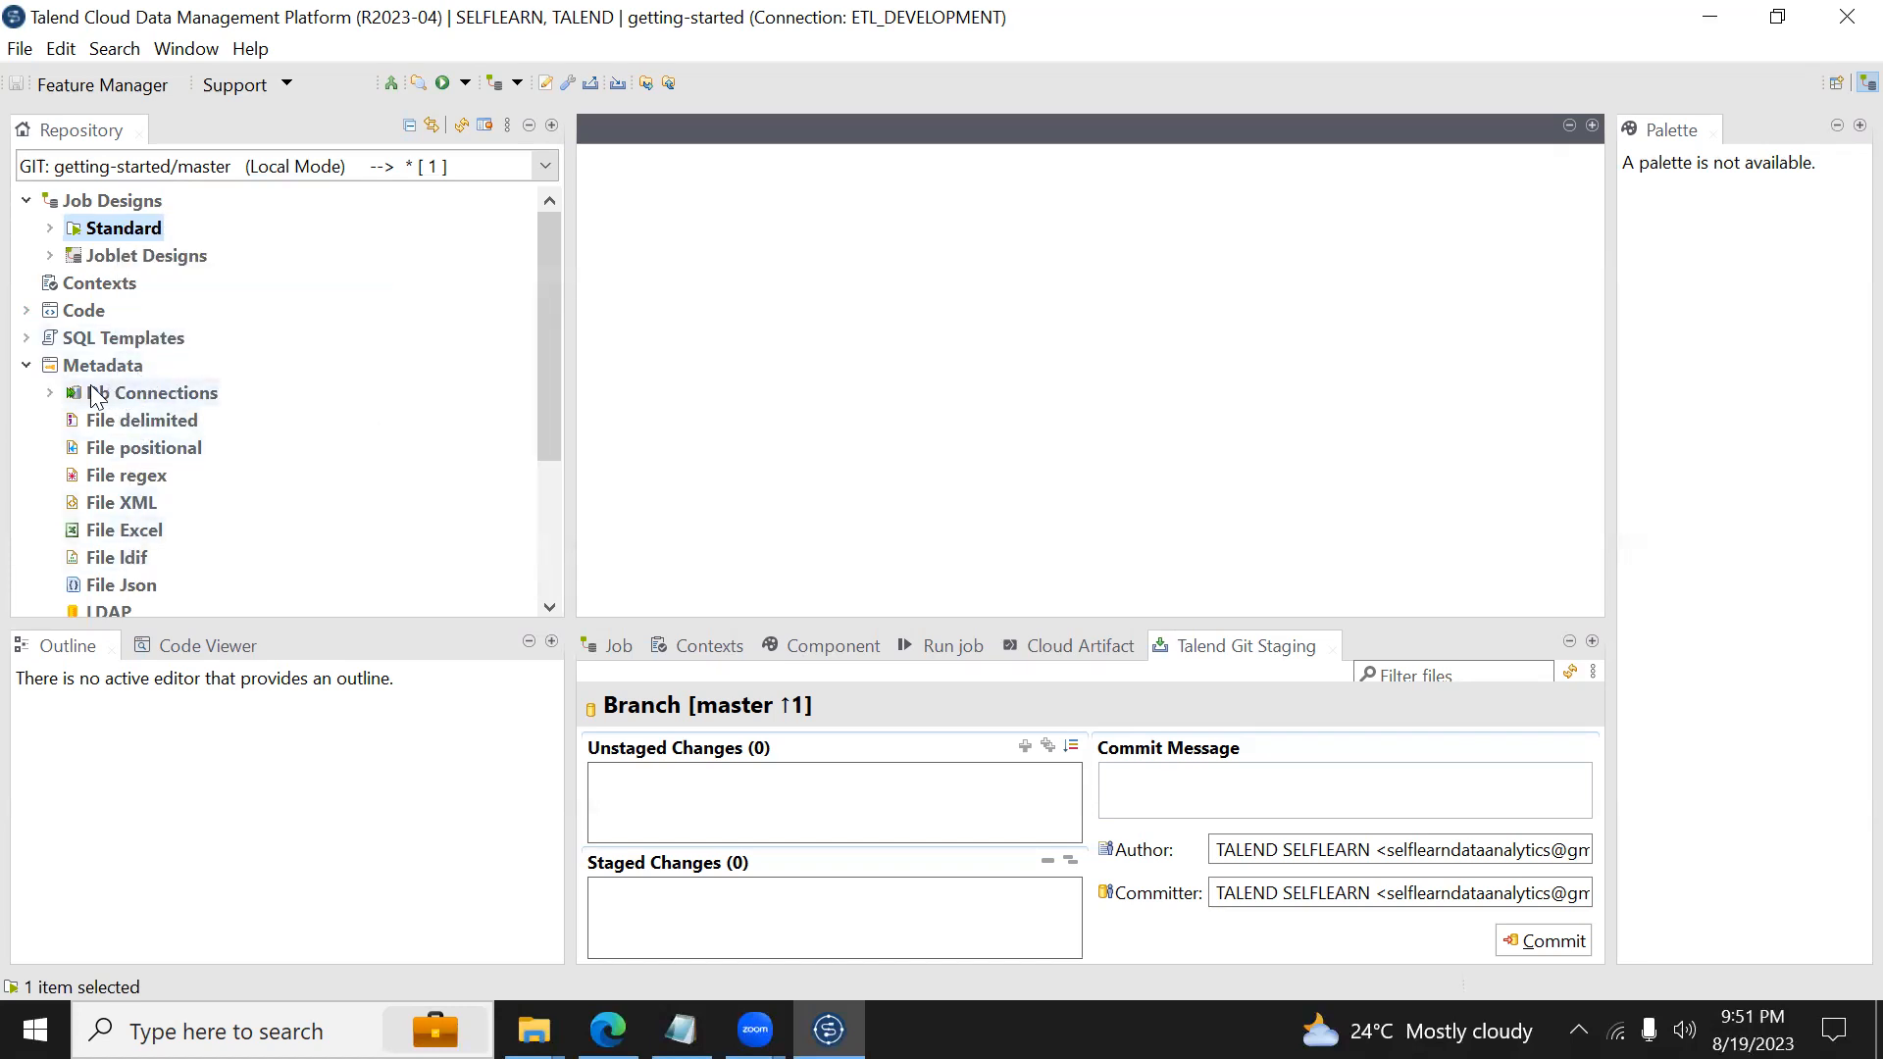
{"action": "left_click", "coordinate": [27, 367]}
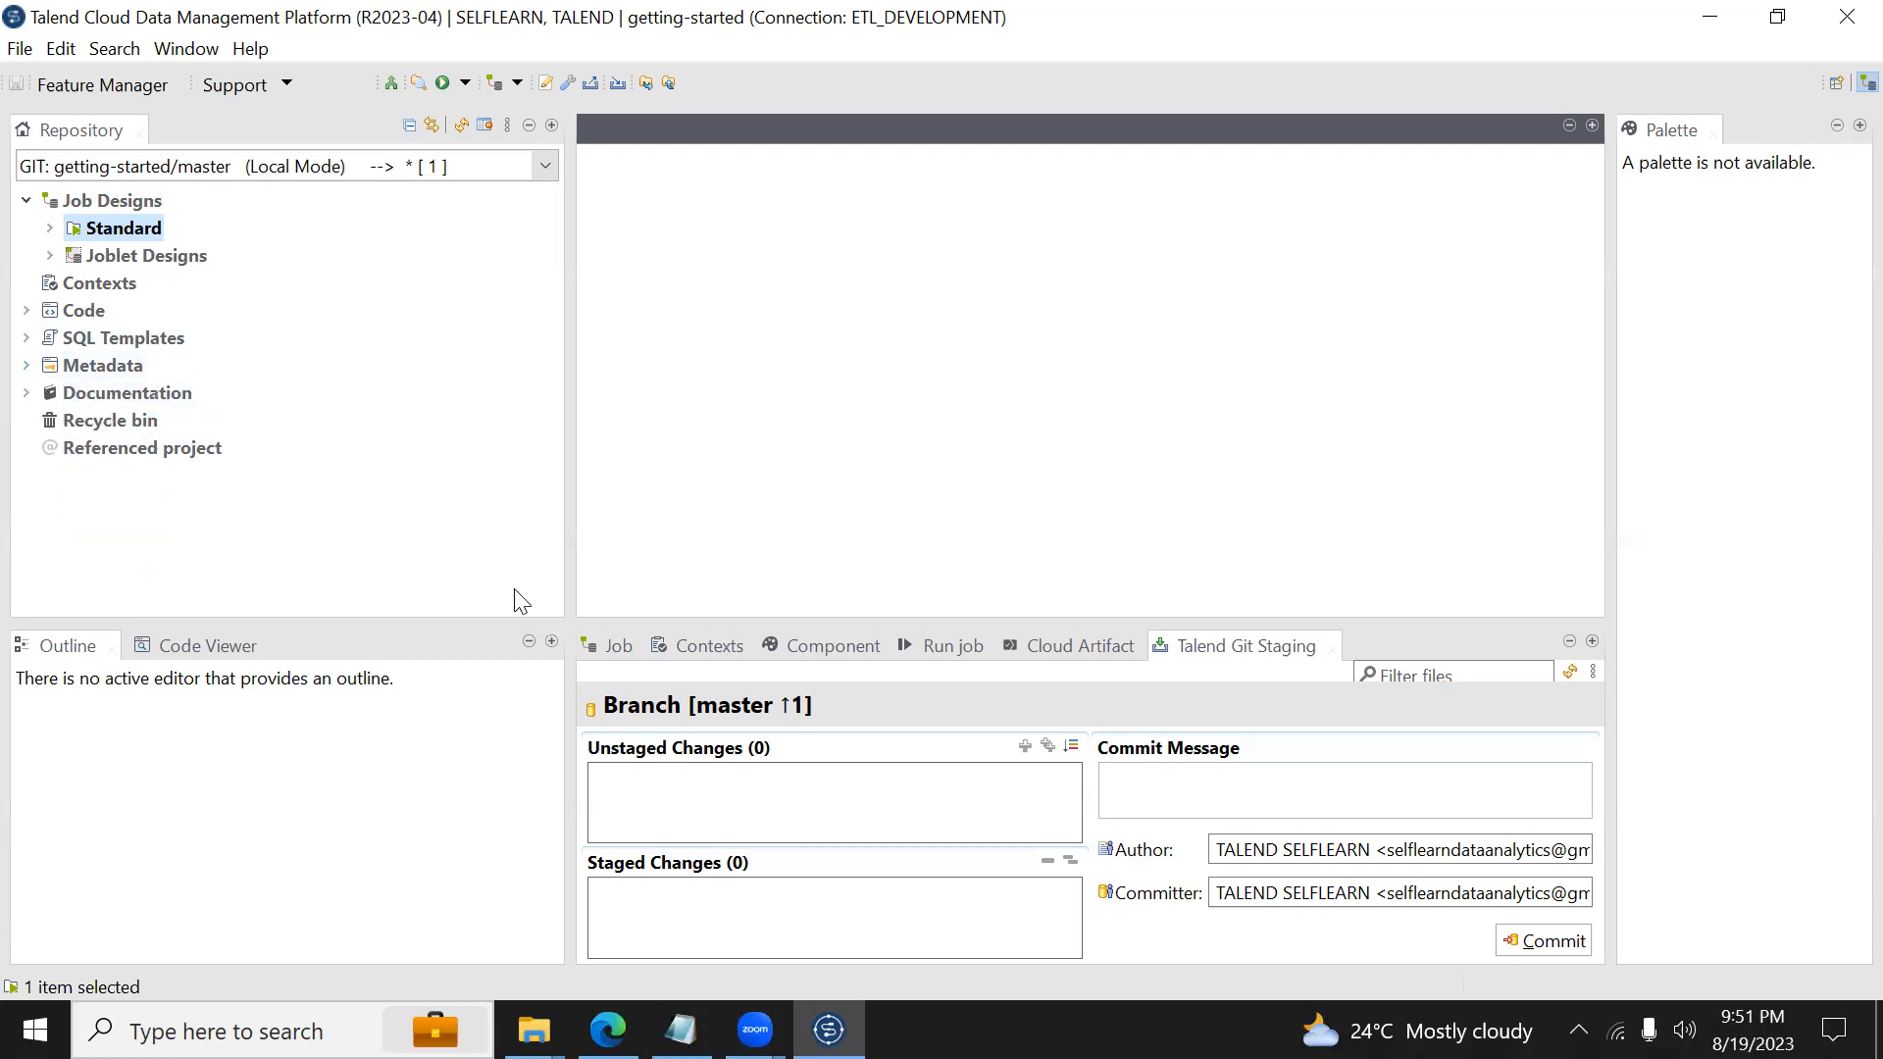
Step: Switch project or workspace in Studio, continuing without pushing the local changes to the remote repository
{"action": "left_click", "coordinate": [20, 51]}
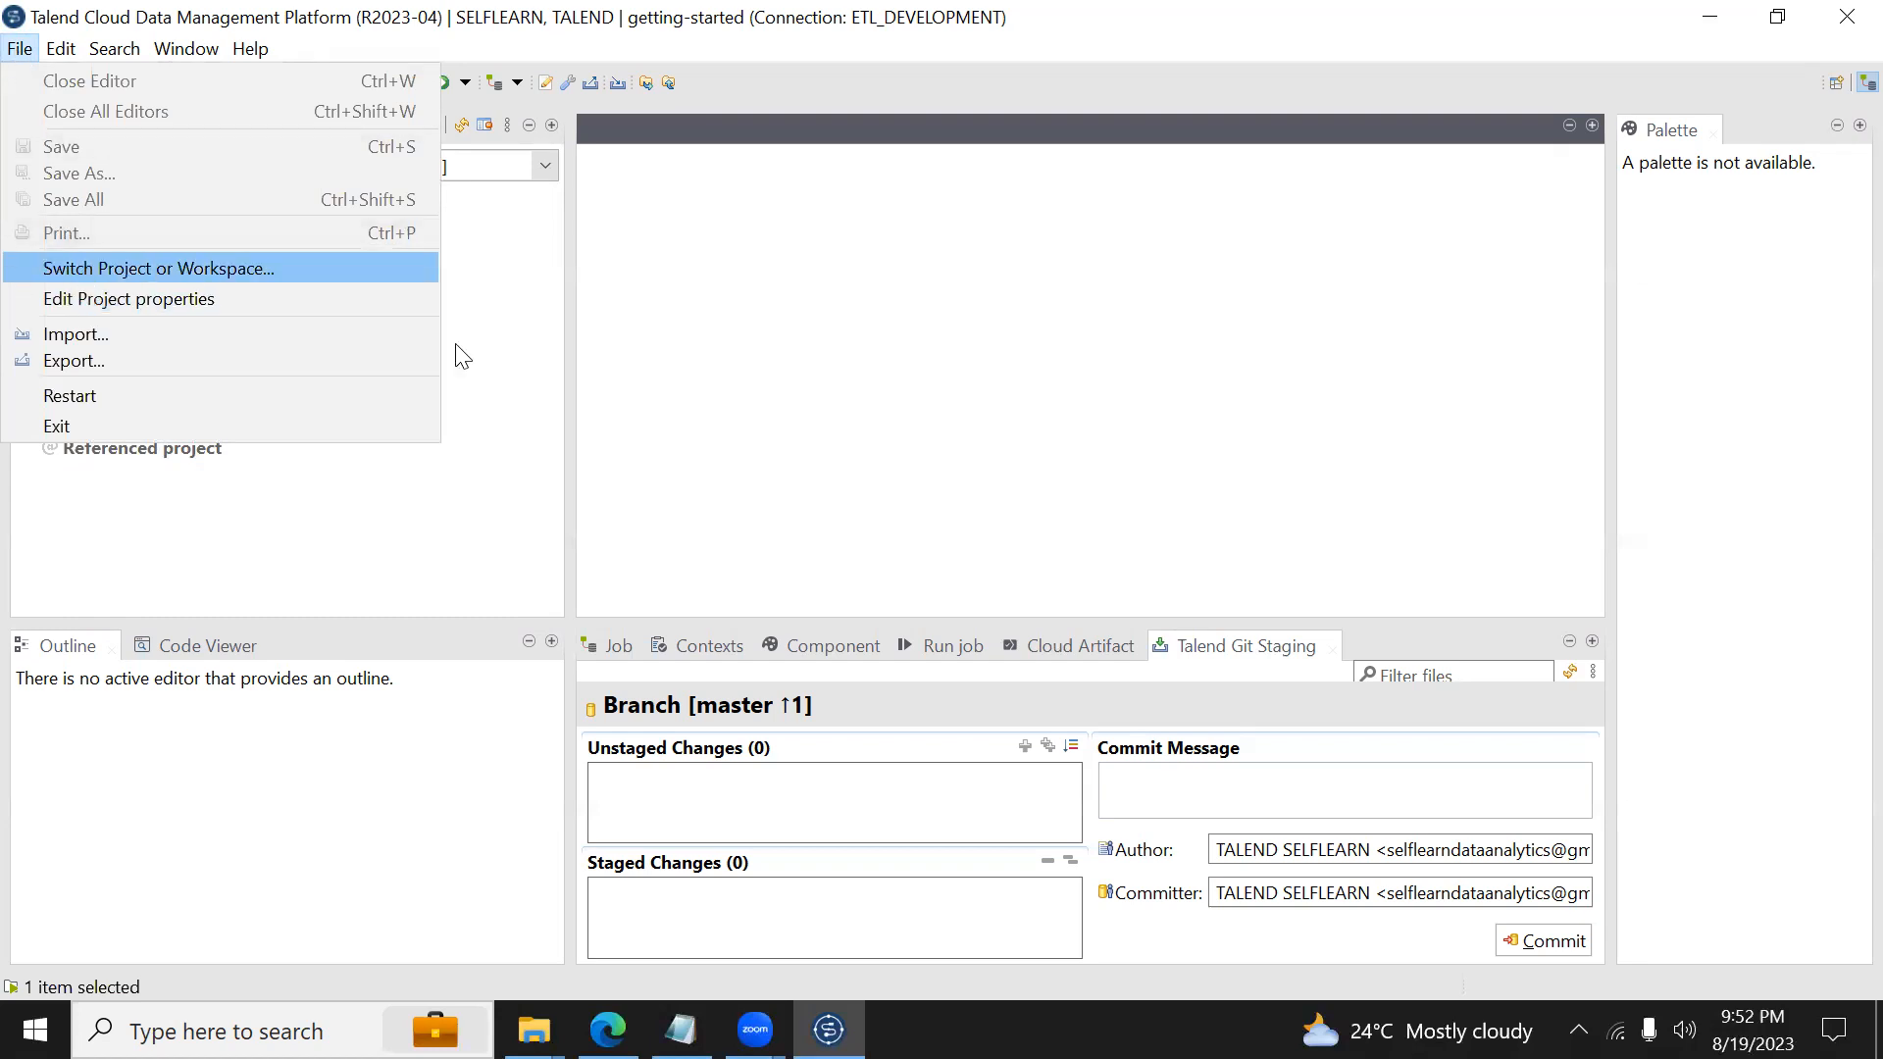
{"action": "key", "text": "Return"}
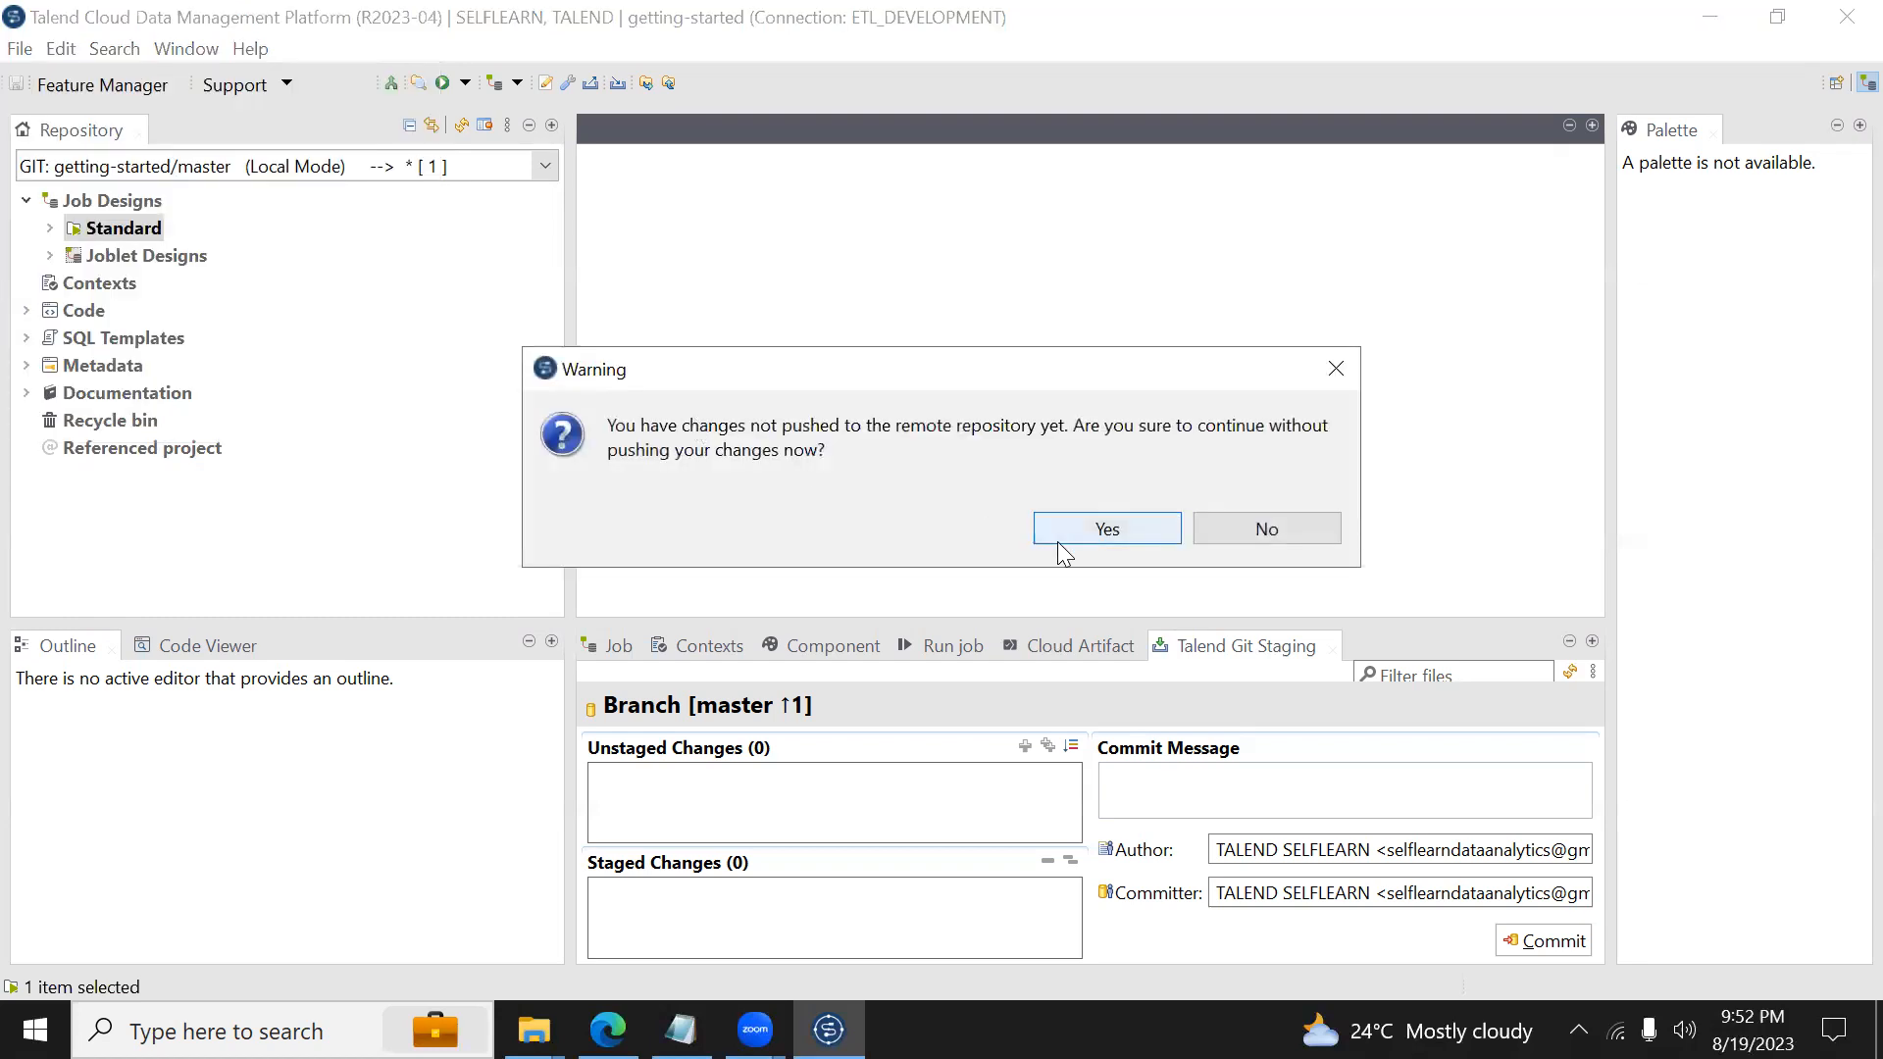
{"action": "left_click", "coordinate": [1085, 538]}
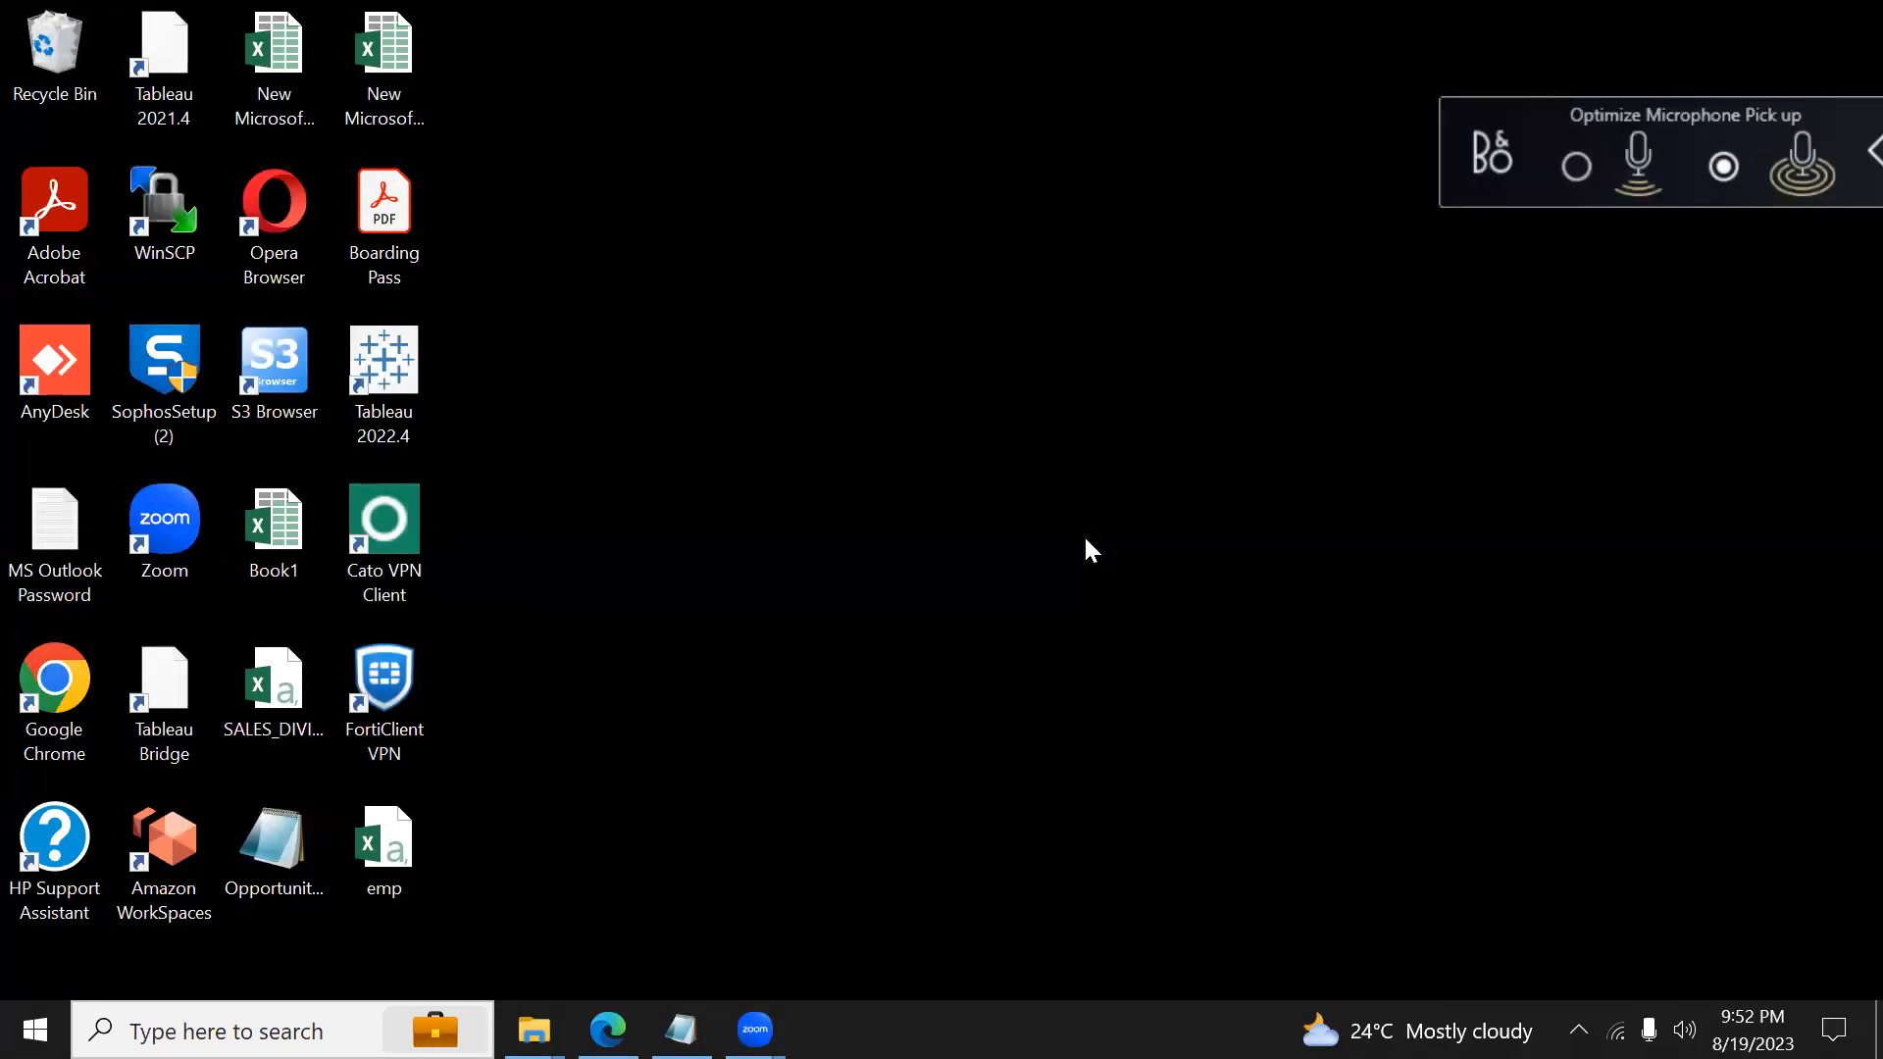
Step: Switch to Edge, examine the Management Console's add-project form and its Git URL field, and leave without saving
{"action": "left_click", "coordinate": [608, 1030]}
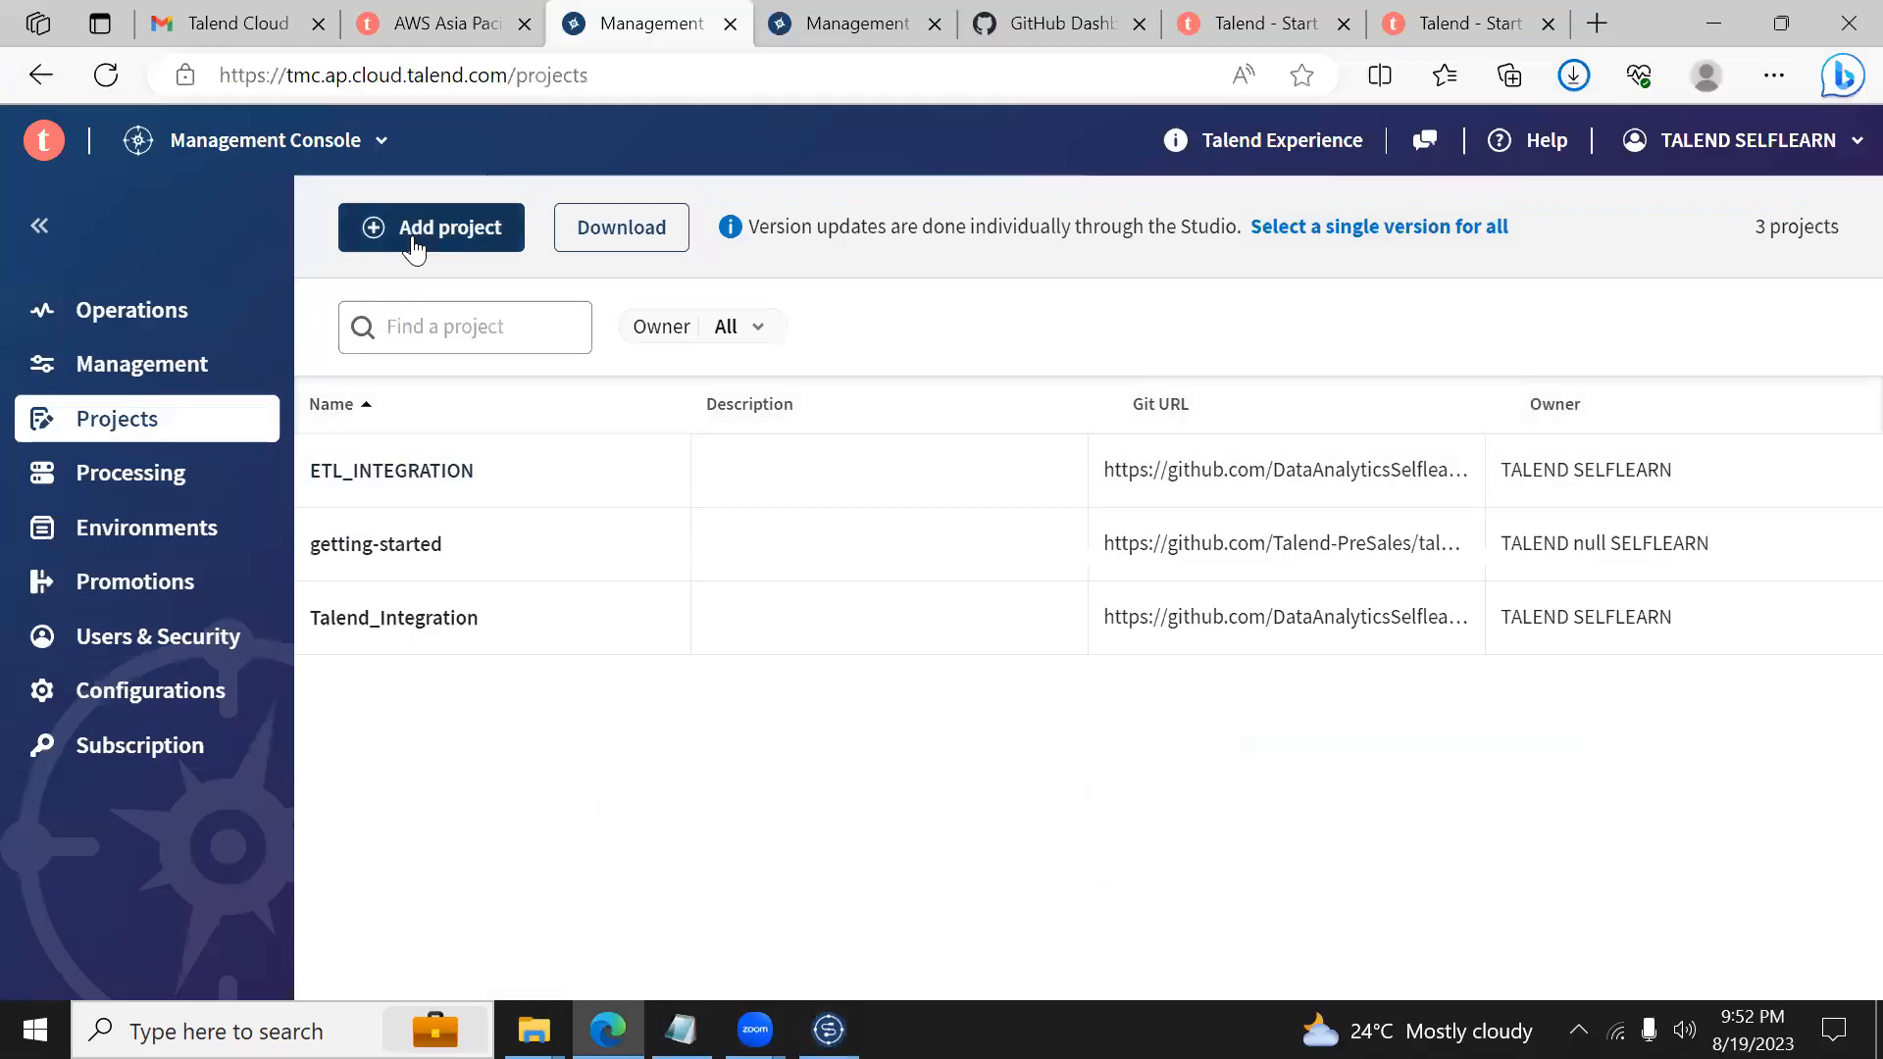
{"action": "left_click", "coordinate": [451, 230]}
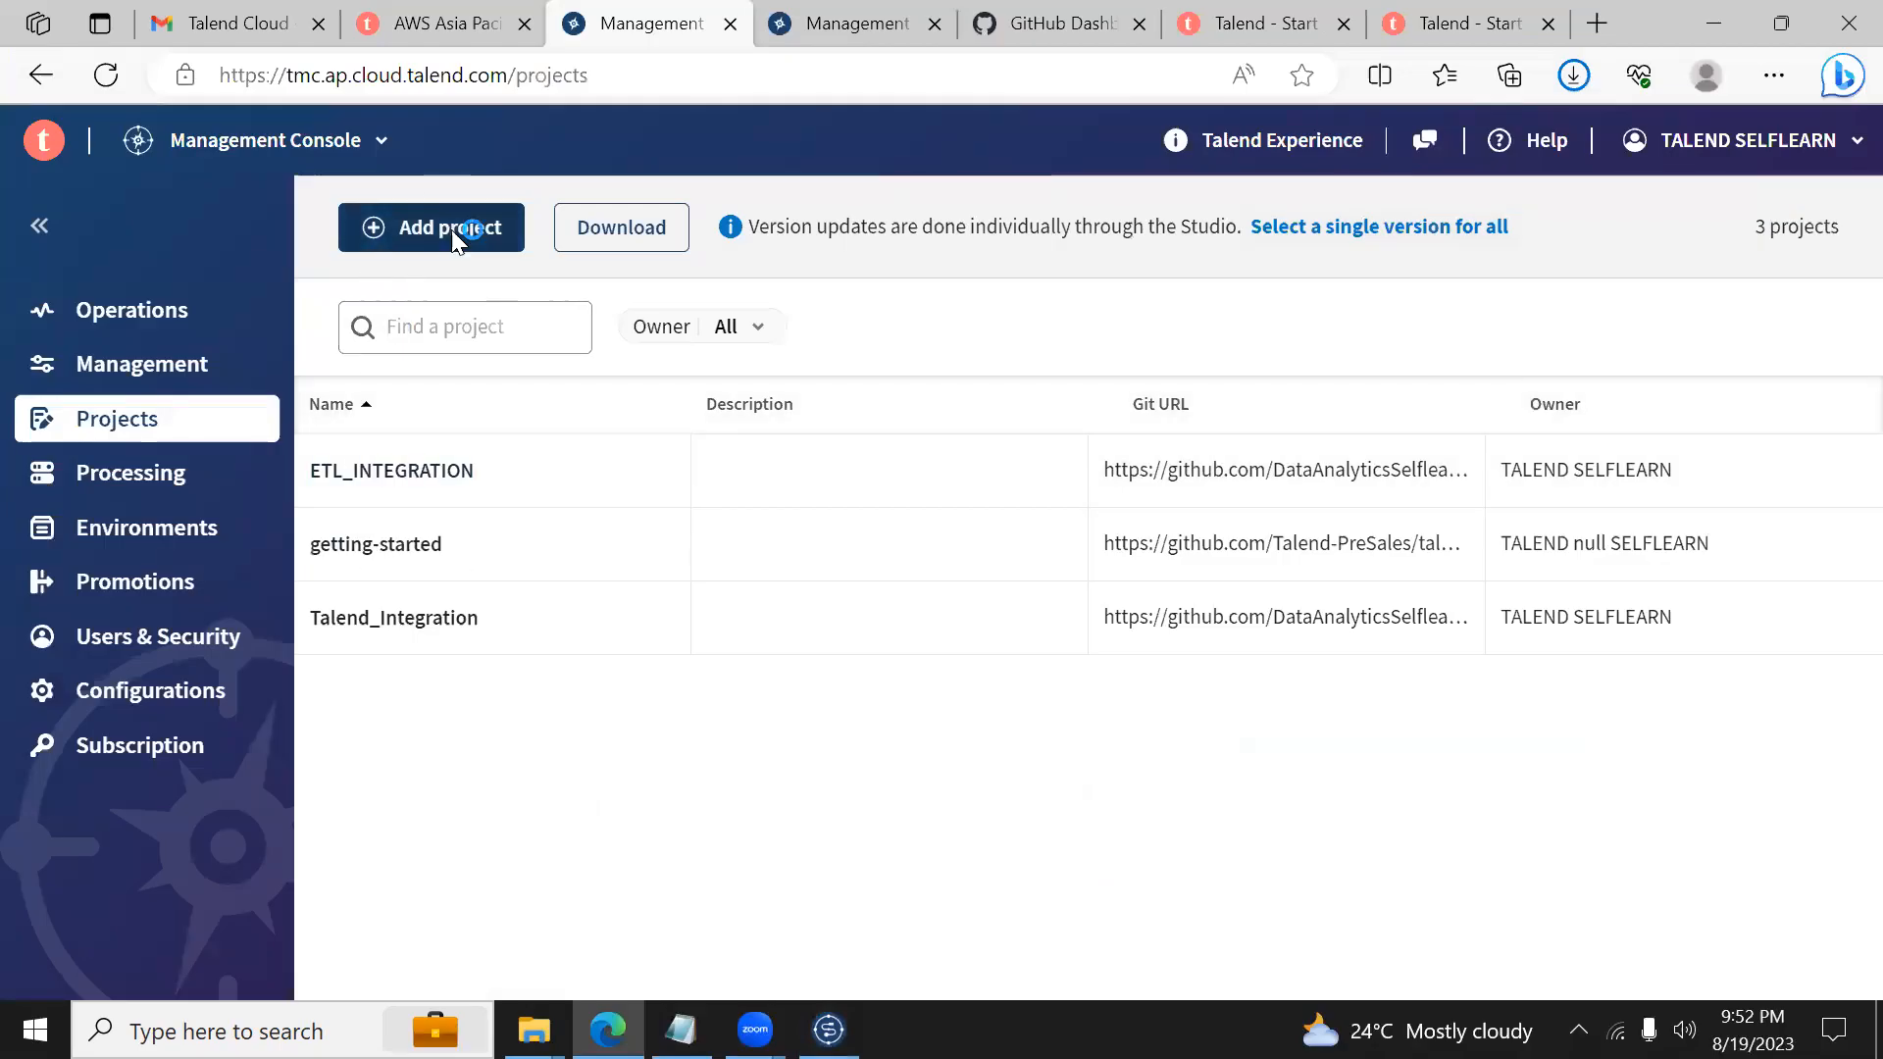
{"action": "left_click", "coordinate": [258, 525]}
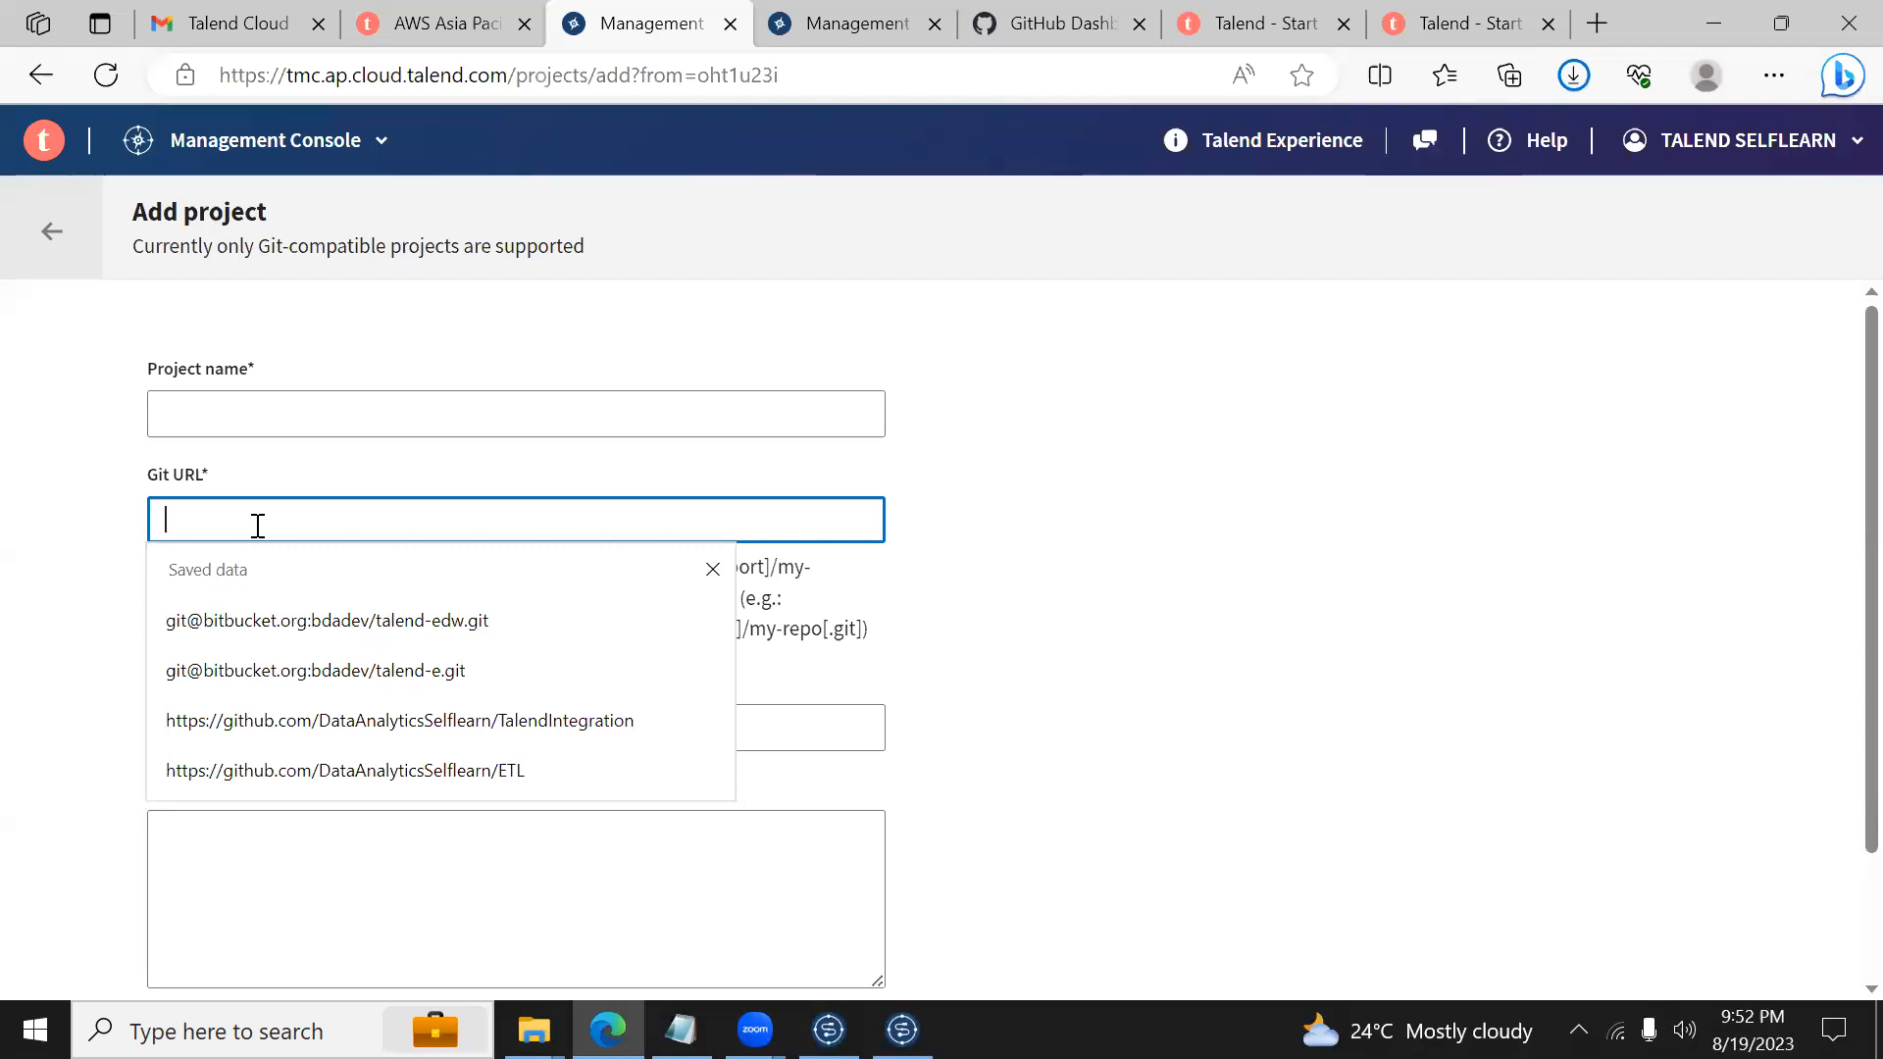
{"action": "left_click", "coordinate": [52, 229]}
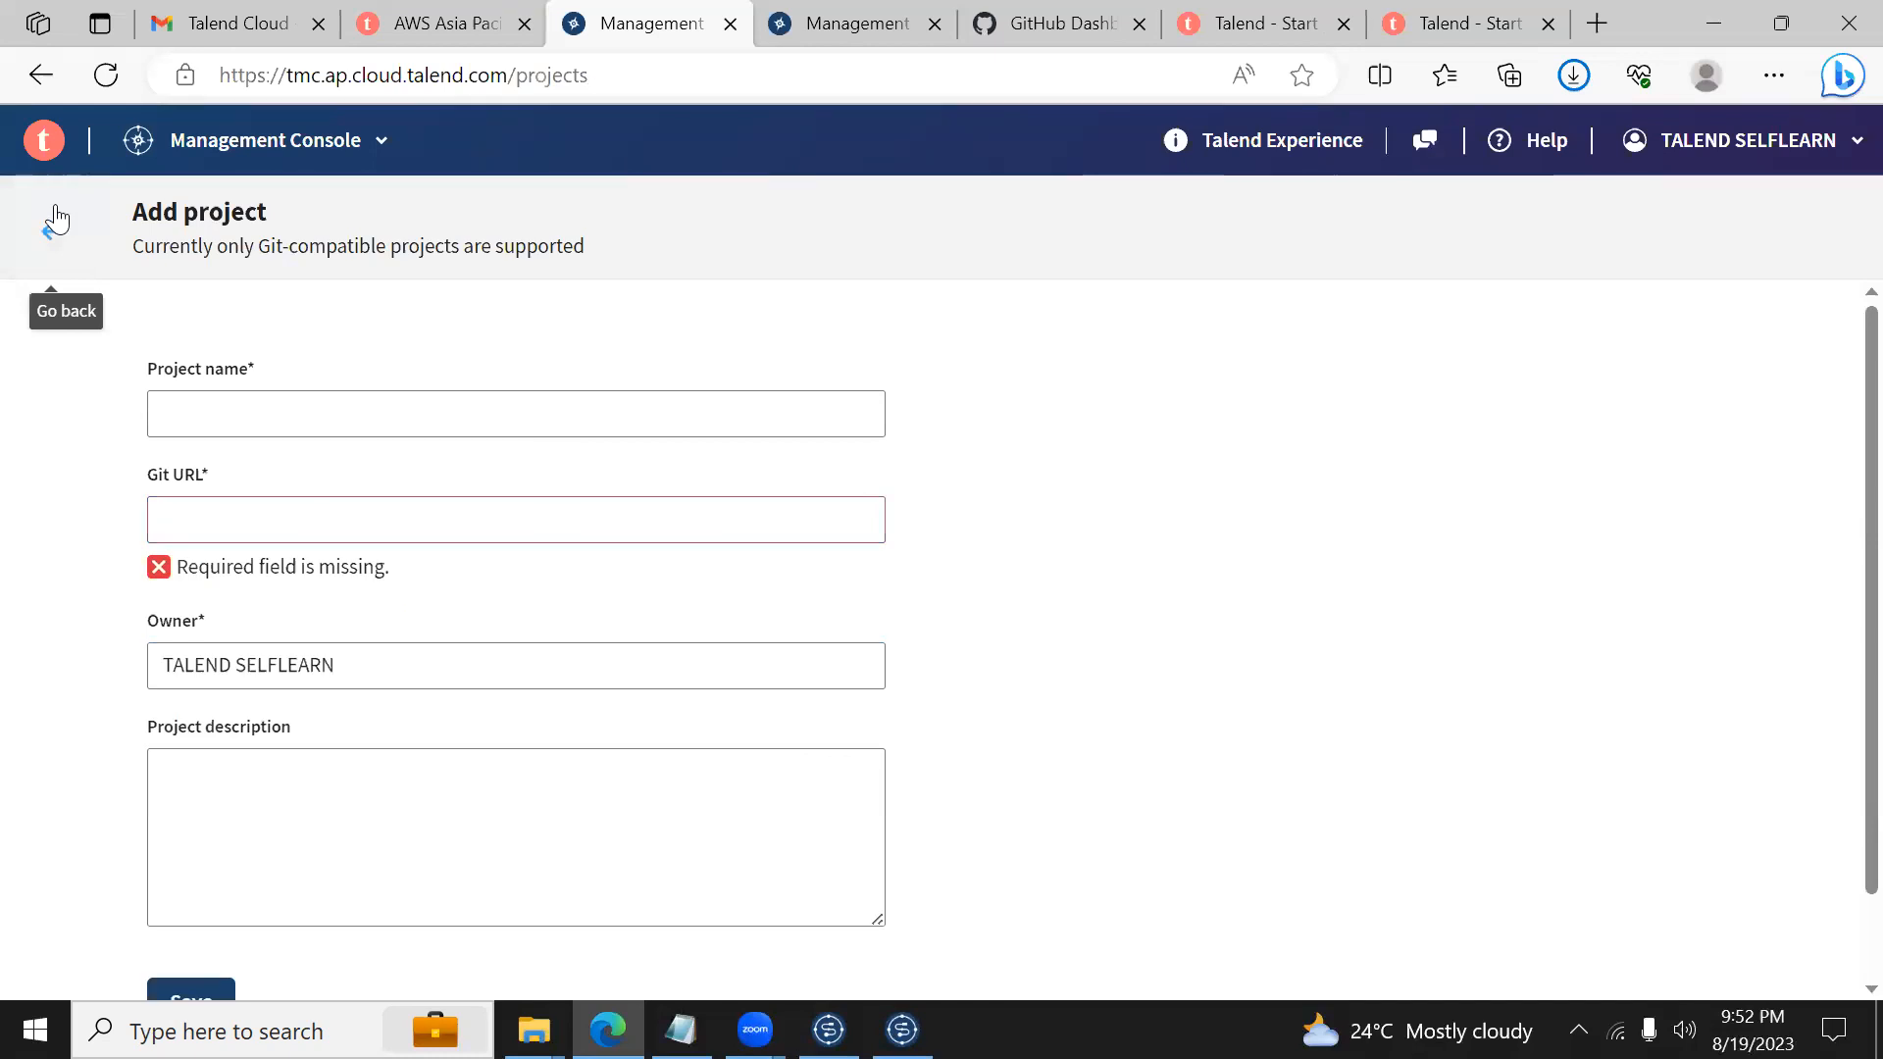
Step: Open a new browser tab and switch to the GitHub dashboard
{"action": "left_click", "coordinate": [1599, 24]}
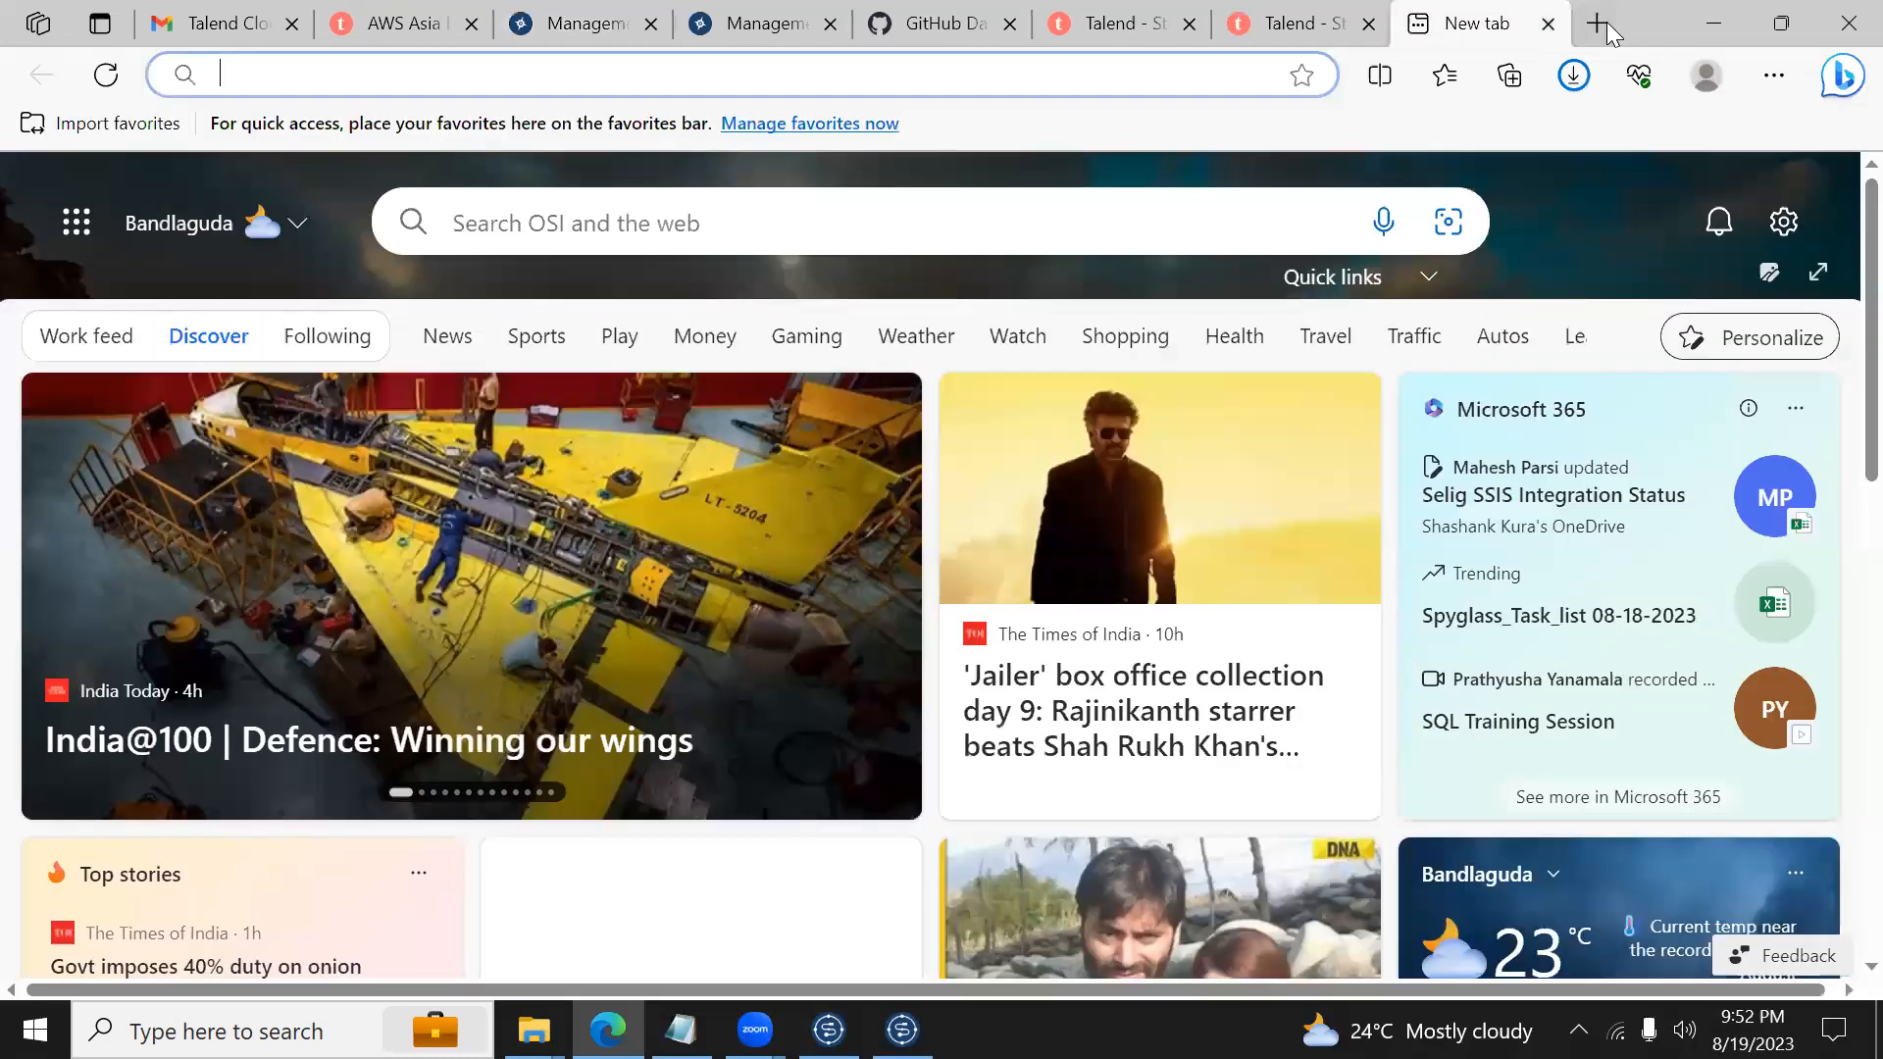
{"action": "key", "text": "ctrl+Tab"}
{"action": "key", "text": "ctrl+Tab"}
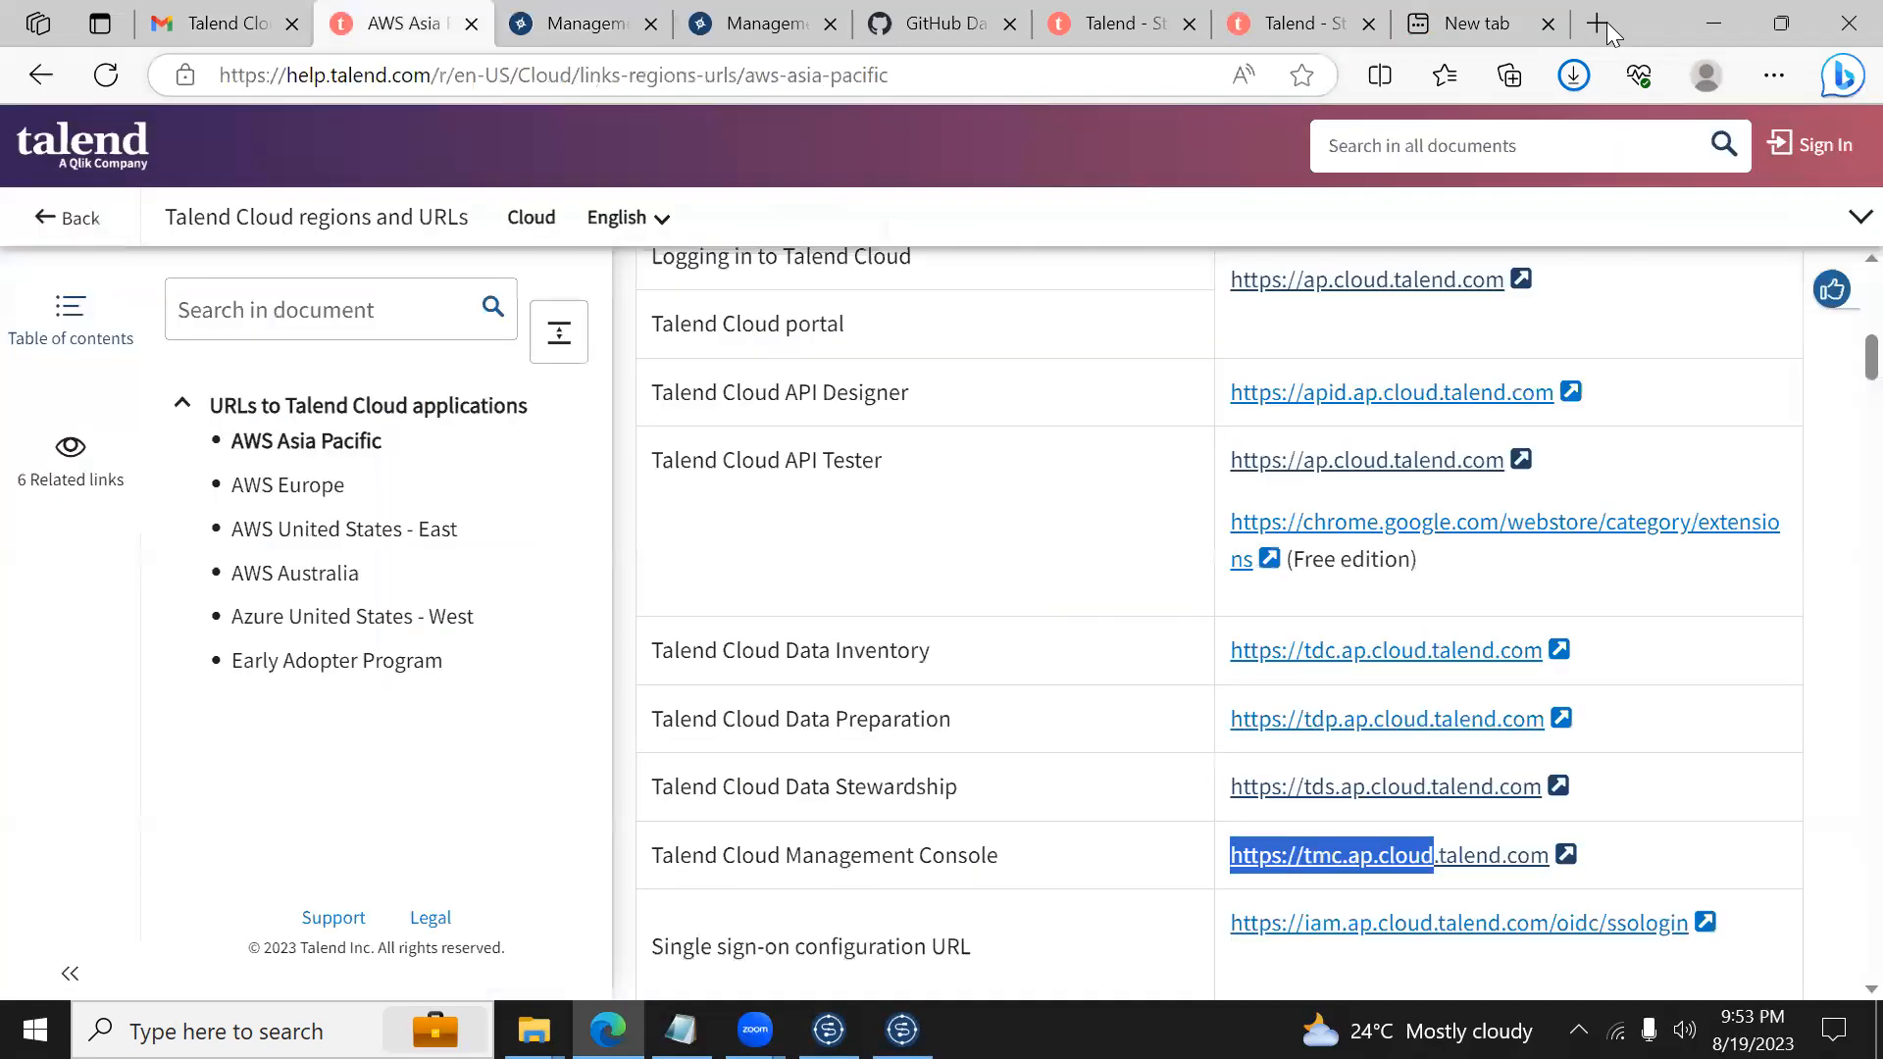
{"action": "key", "text": "ctrl+Tab"}
{"action": "key", "text": "ctrl+Tab"}
{"action": "key", "text": "ctrl+Tab"}
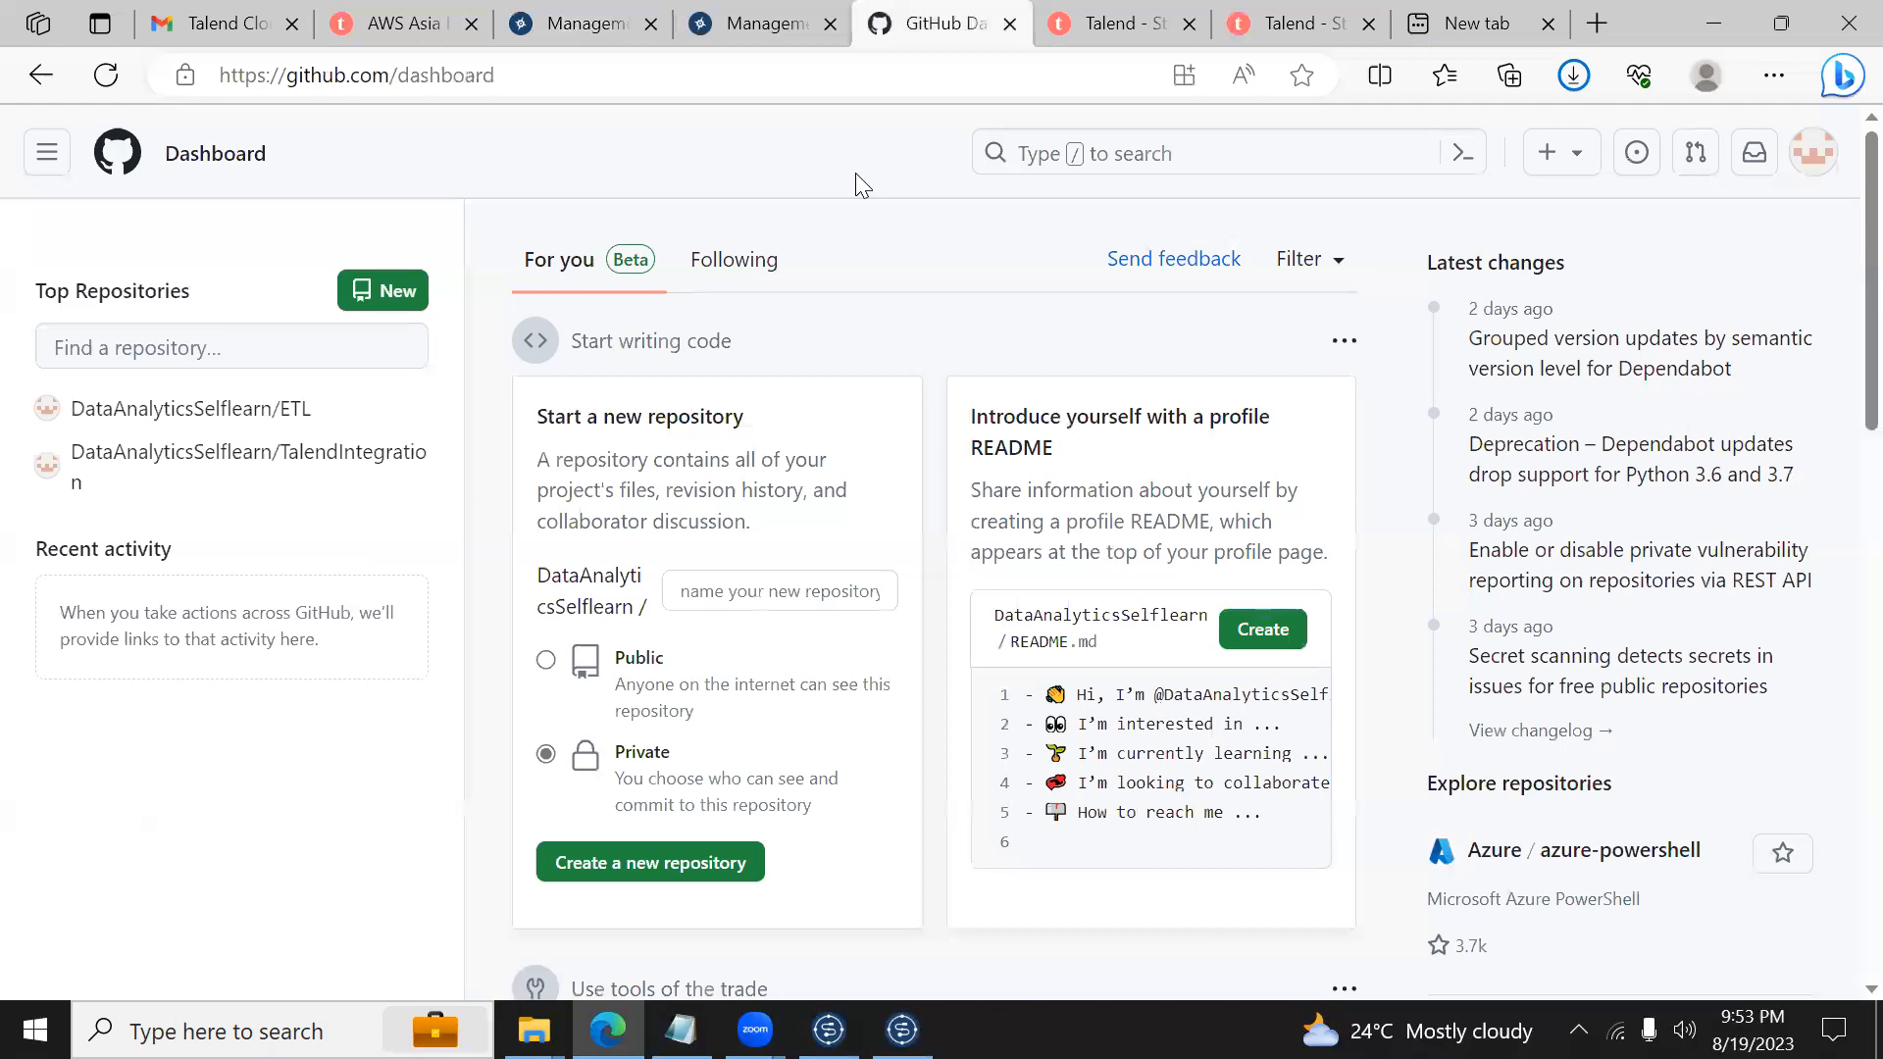
{"action": "left_click", "coordinate": [31, 167]}
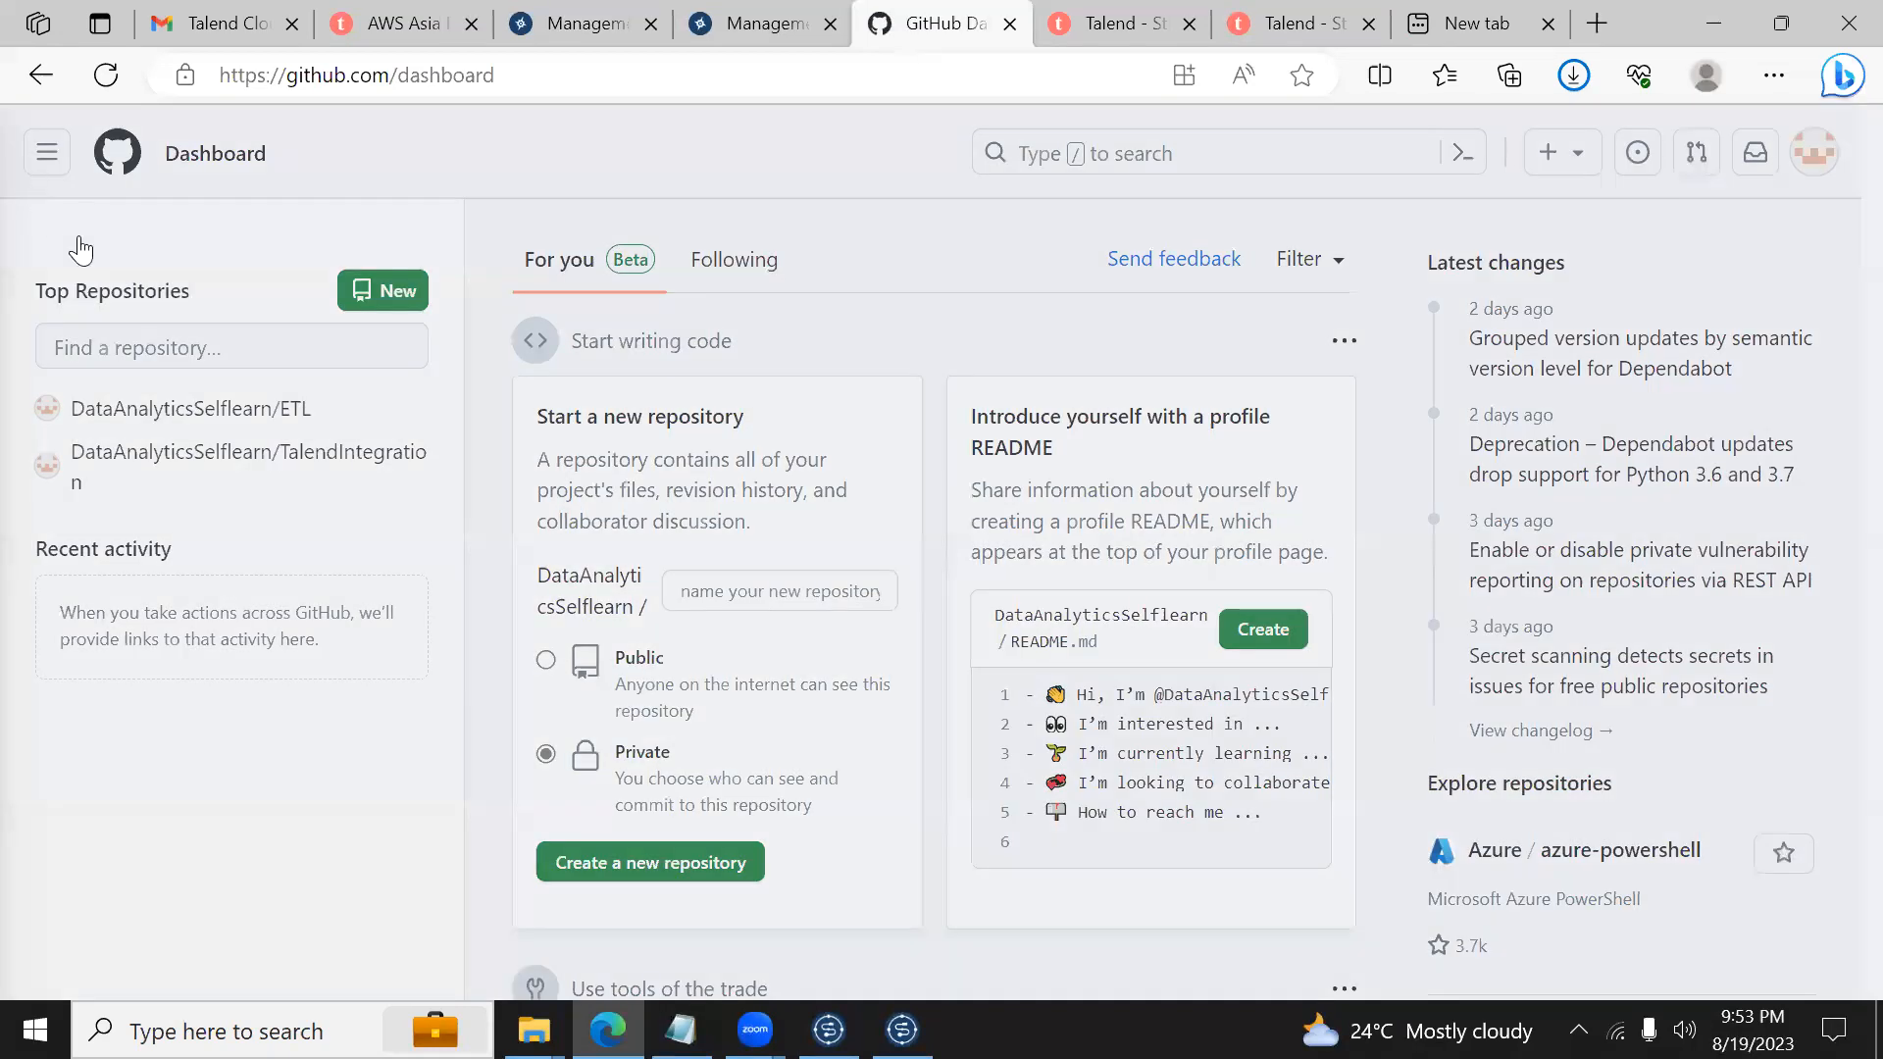
{"action": "left_click", "coordinate": [81, 240]}
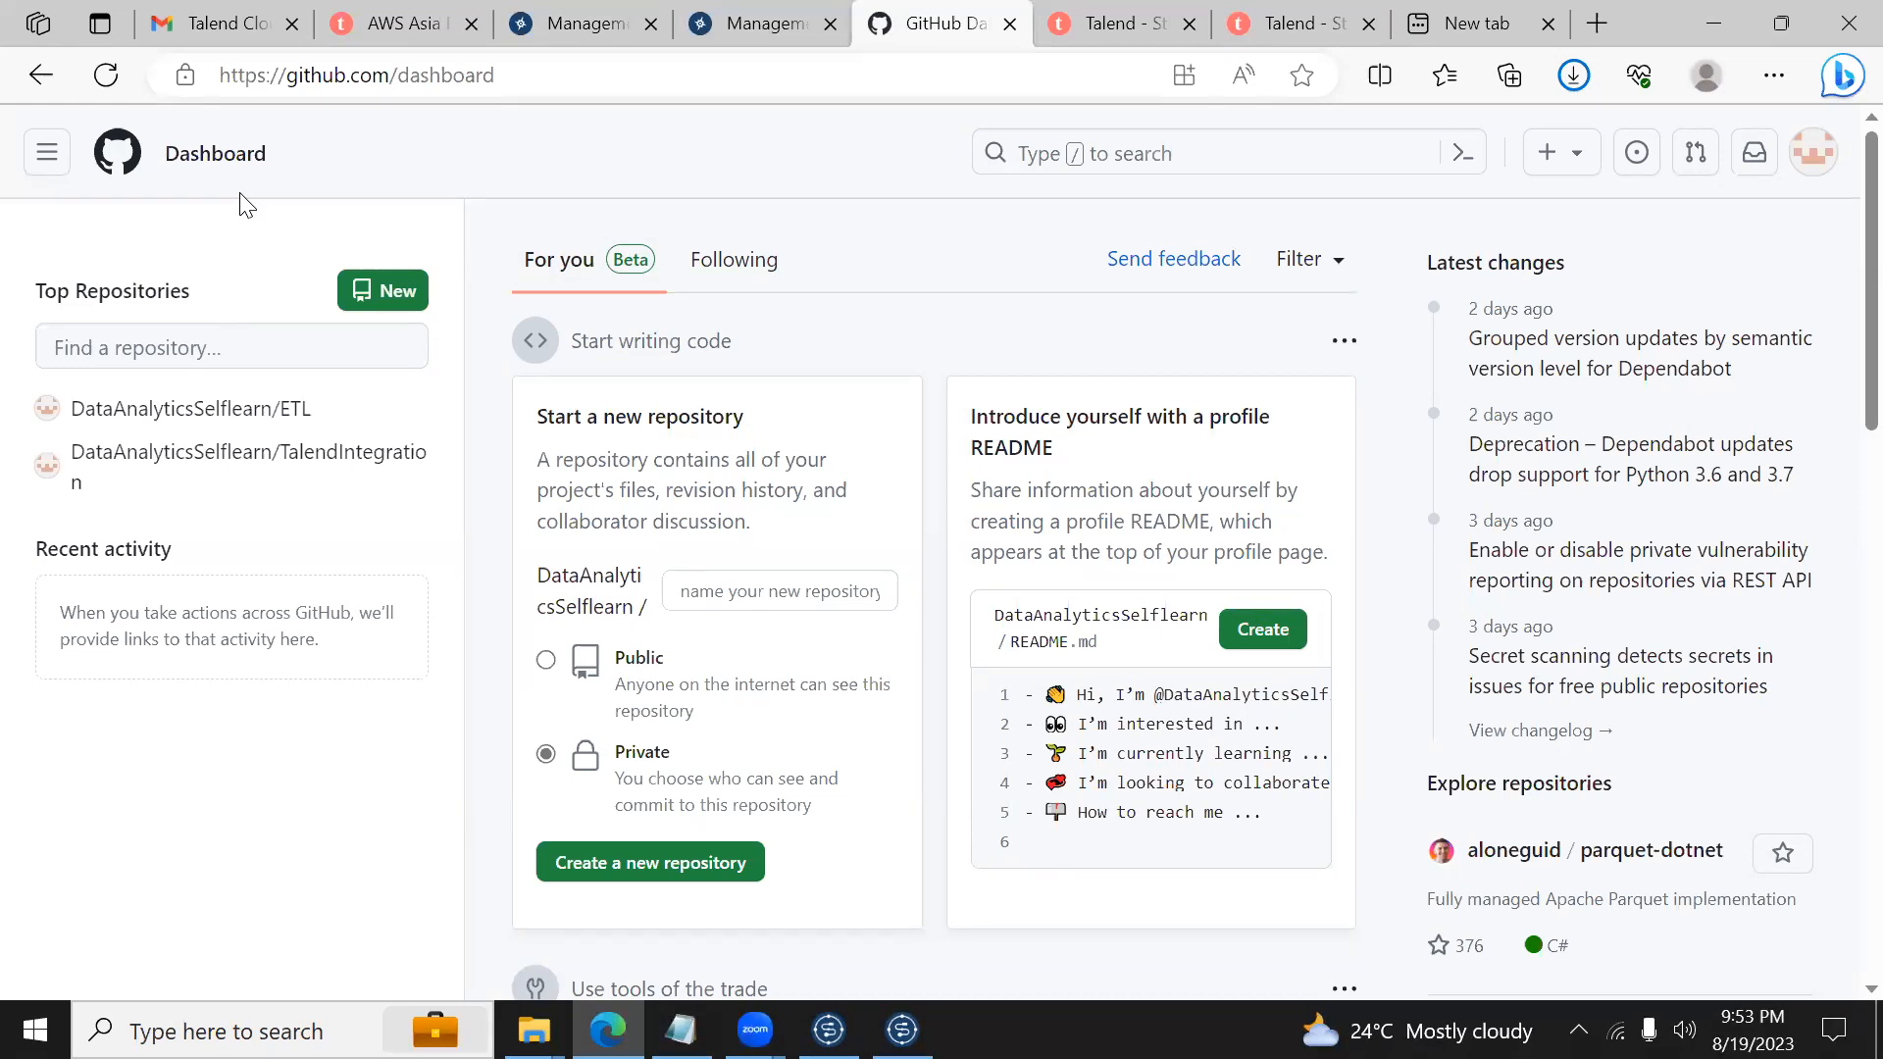
{"action": "left_click", "coordinate": [46, 155]}
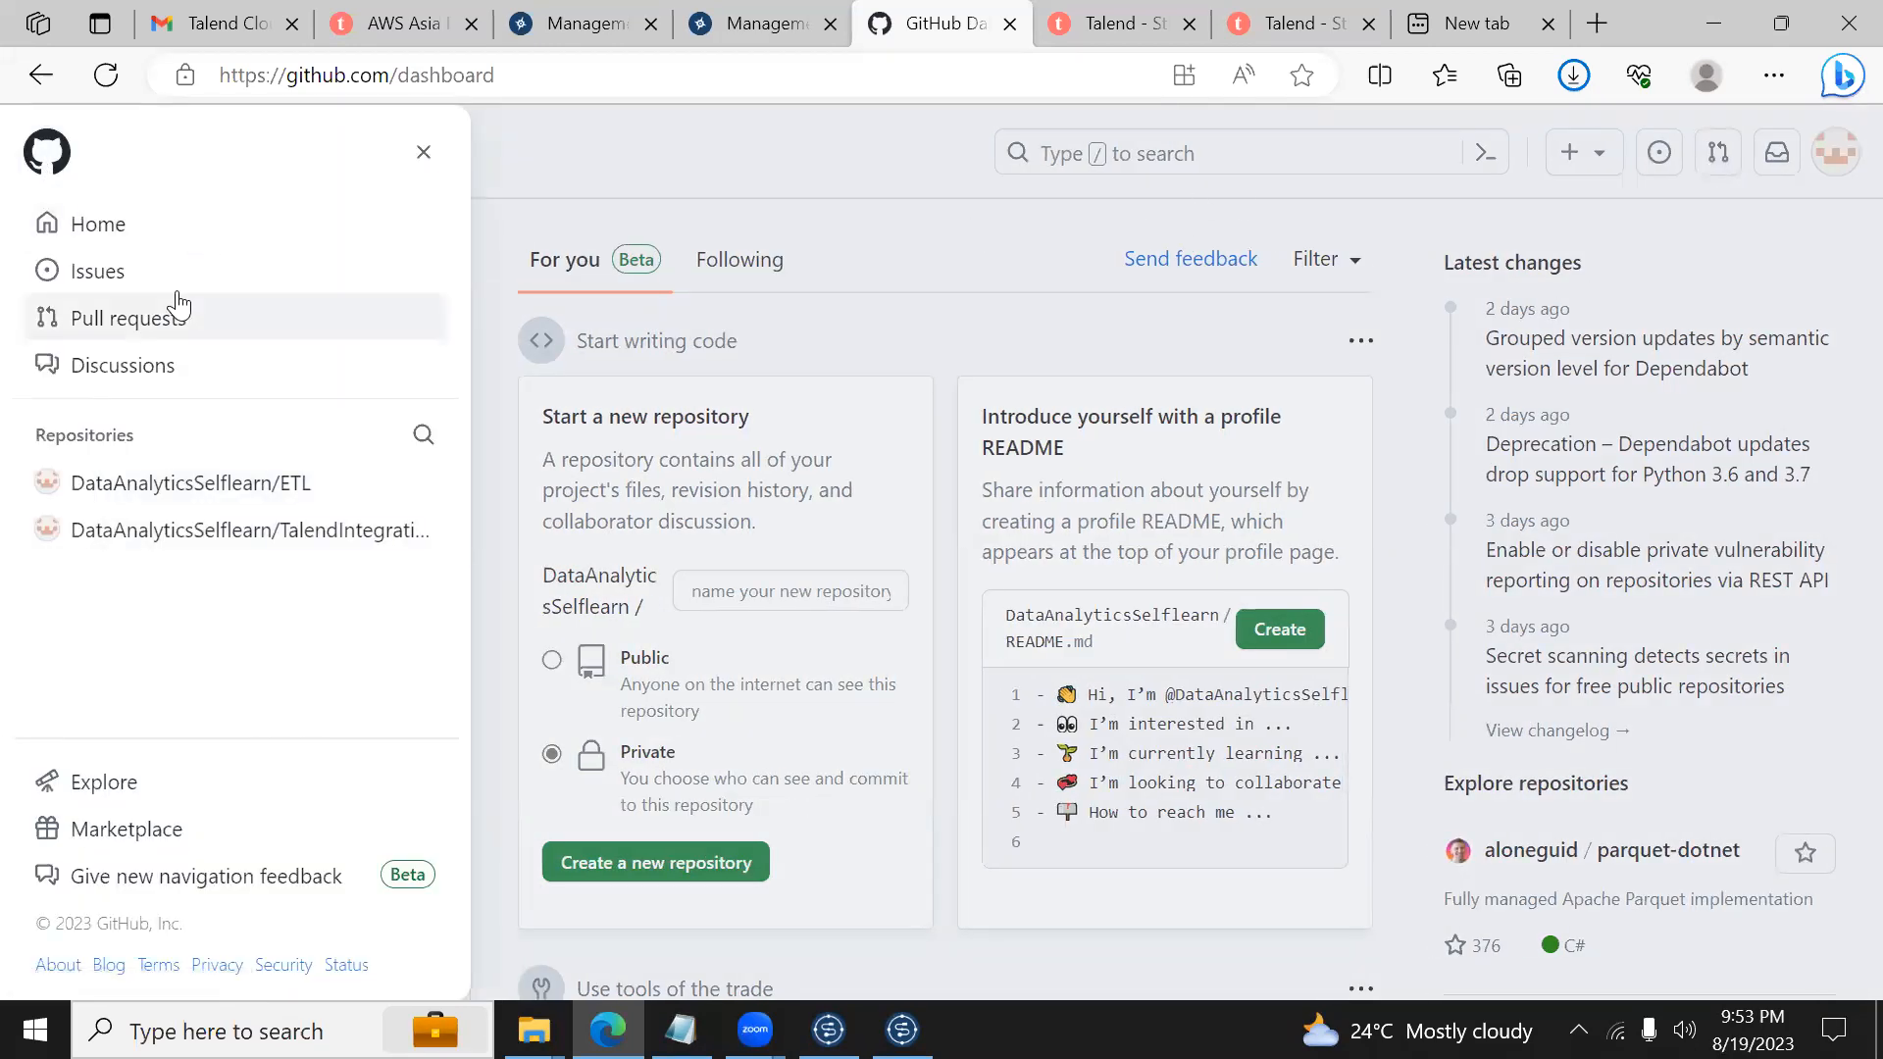
{"action": "left_click", "coordinate": [120, 245]}
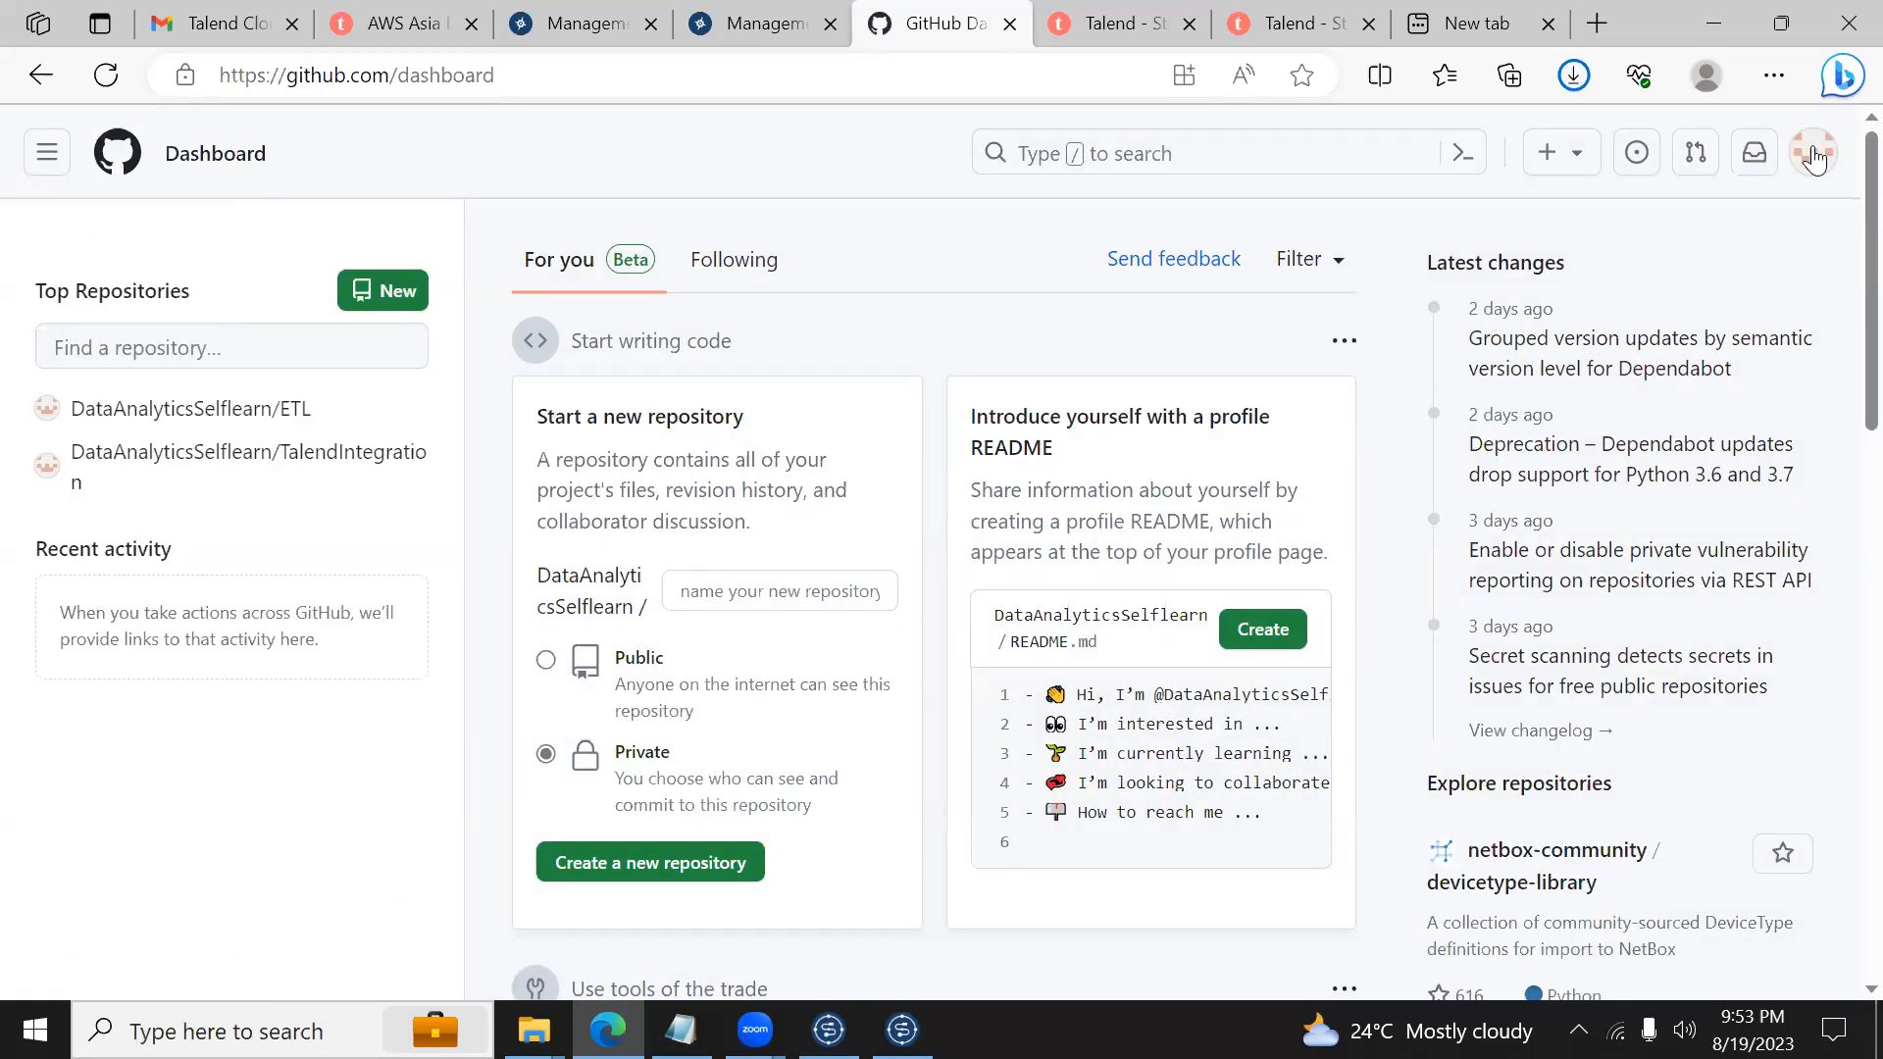
Step: Create a public GitHub repository named ETL_DEVELOPMENT from the account's repositories page, without a README, .gitignore template or license
{"action": "left_click", "coordinate": [1815, 159]}
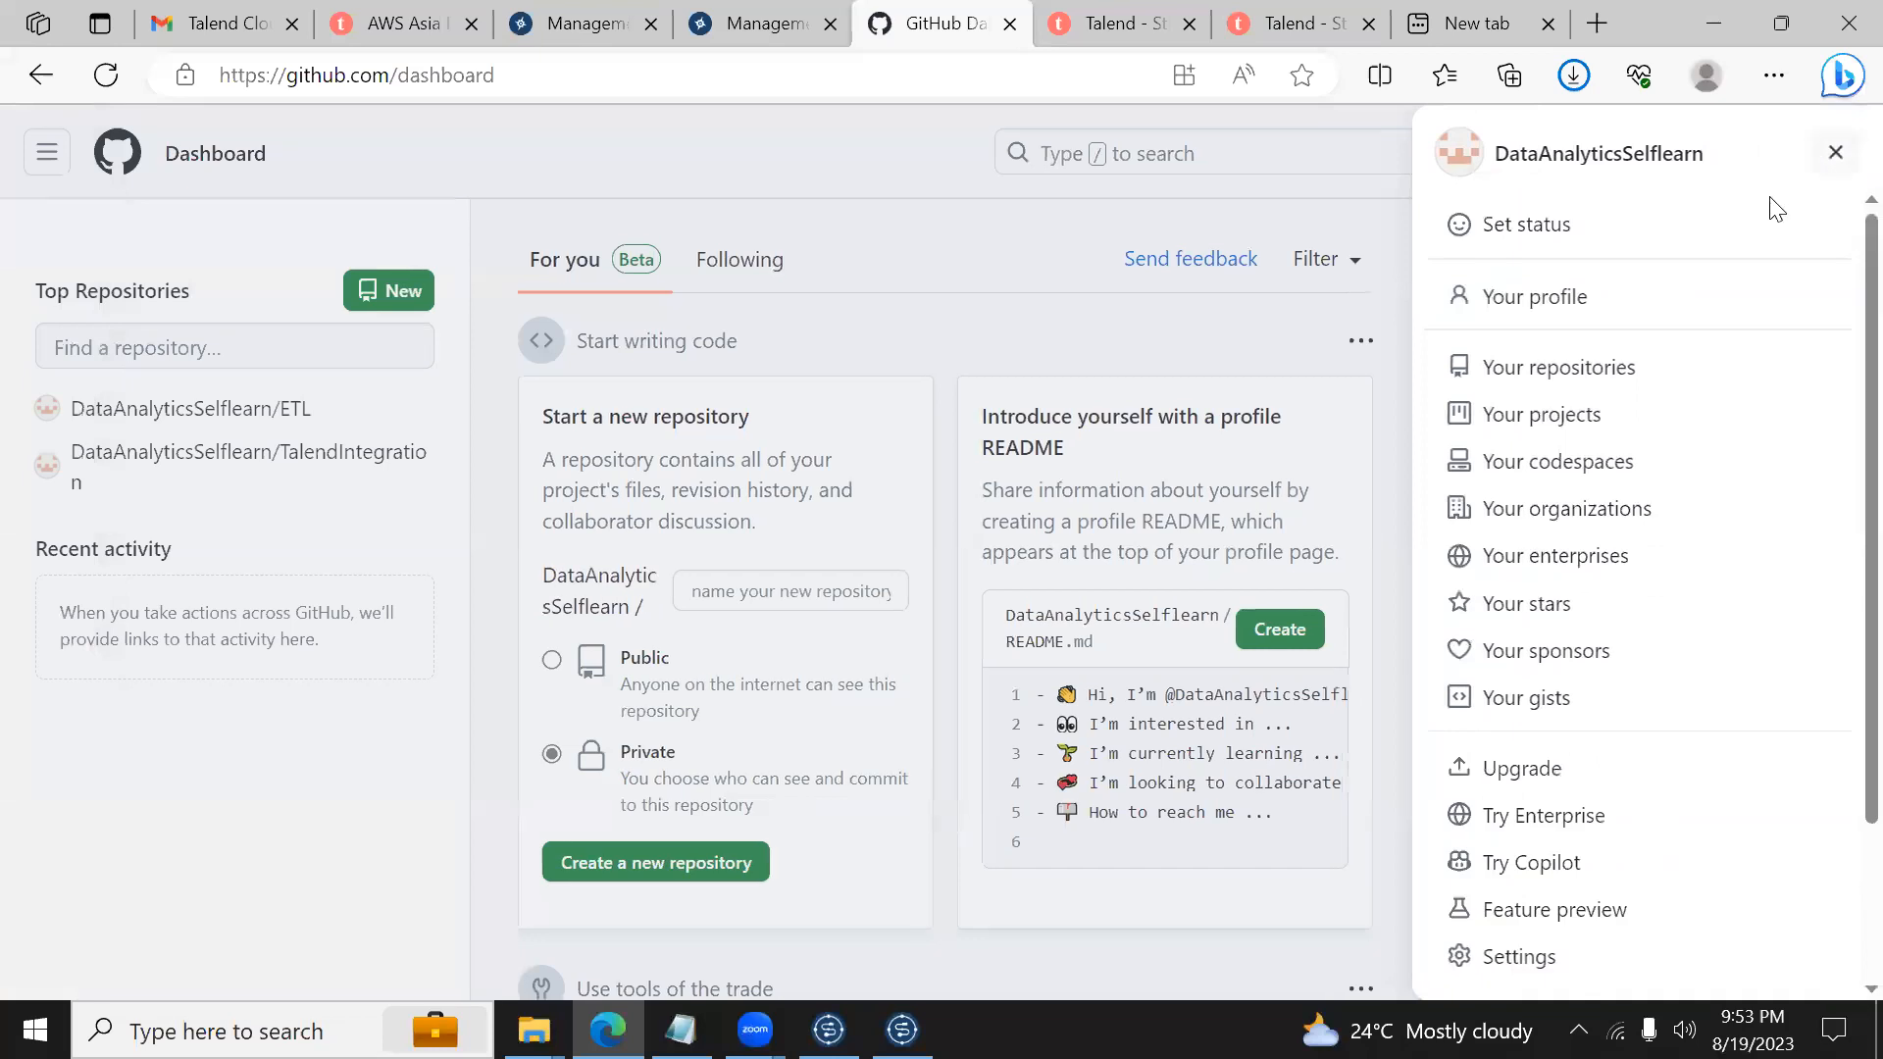
{"action": "left_click", "coordinate": [1552, 382]}
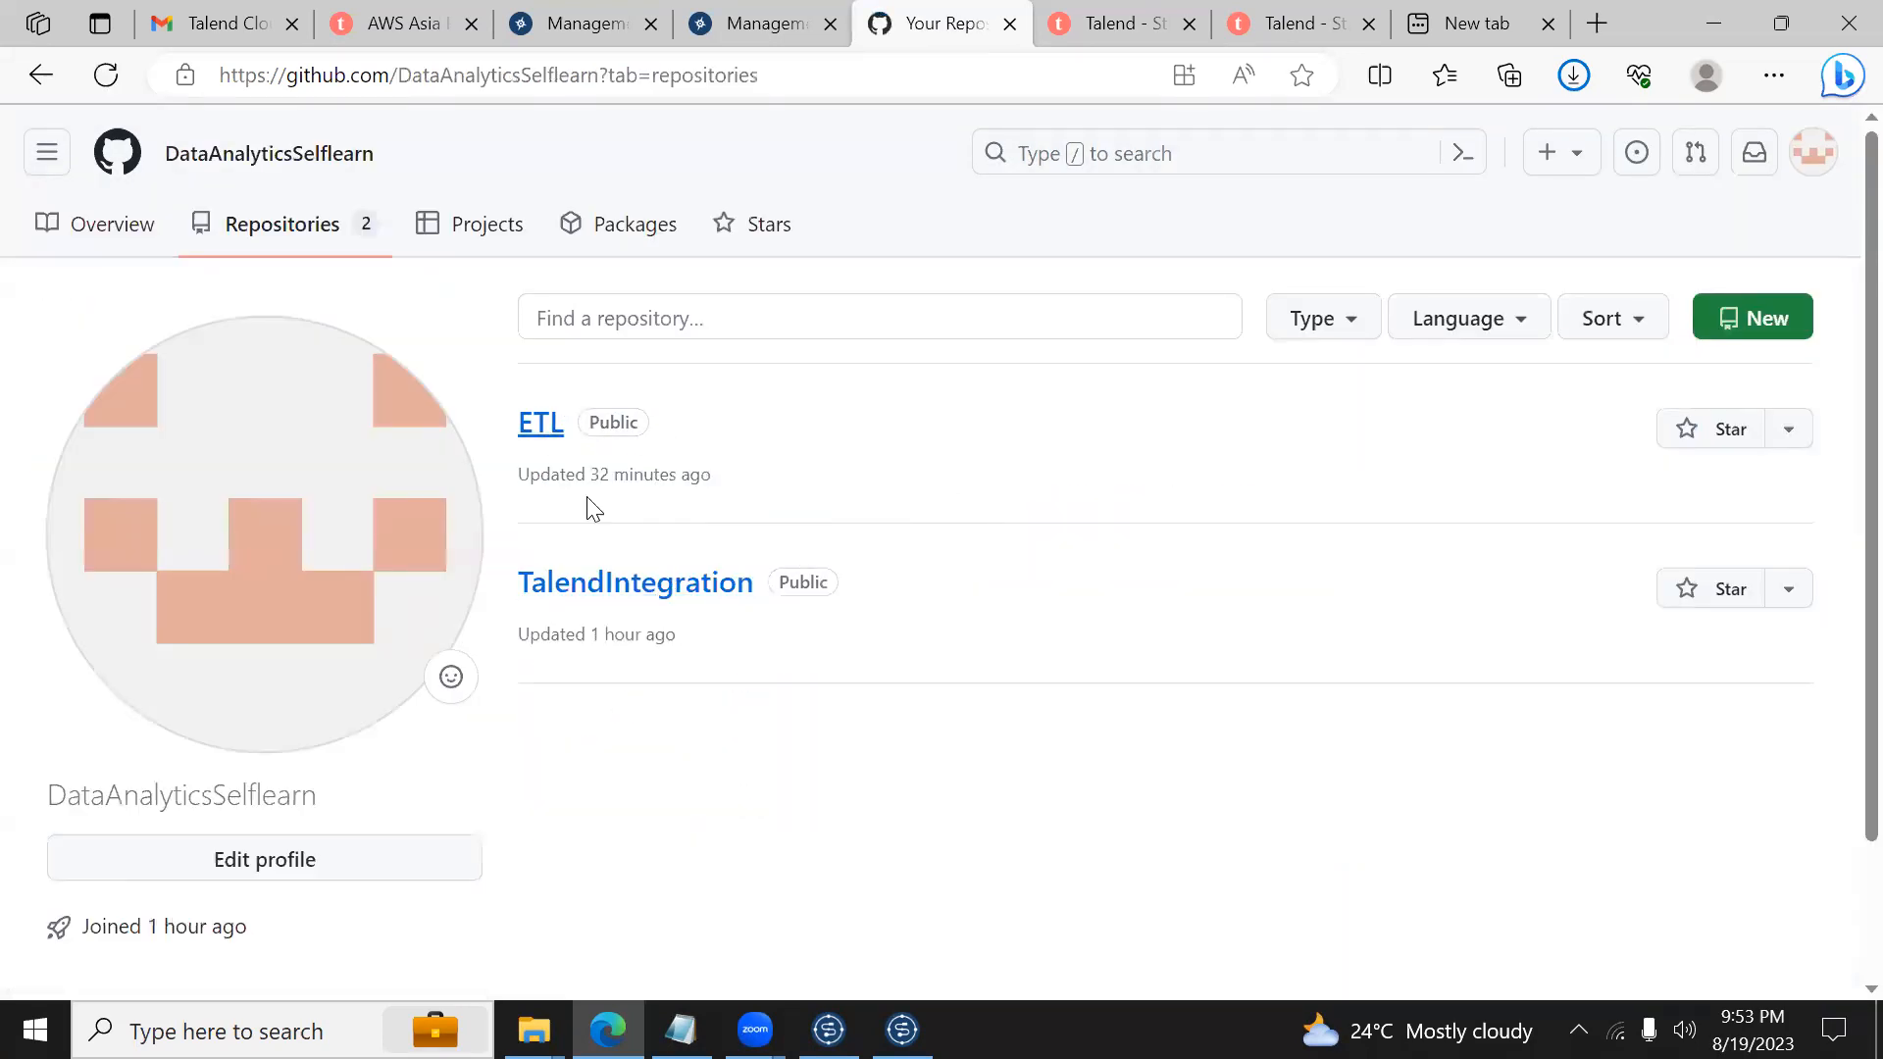
{"action": "left_click", "coordinate": [1780, 321]}
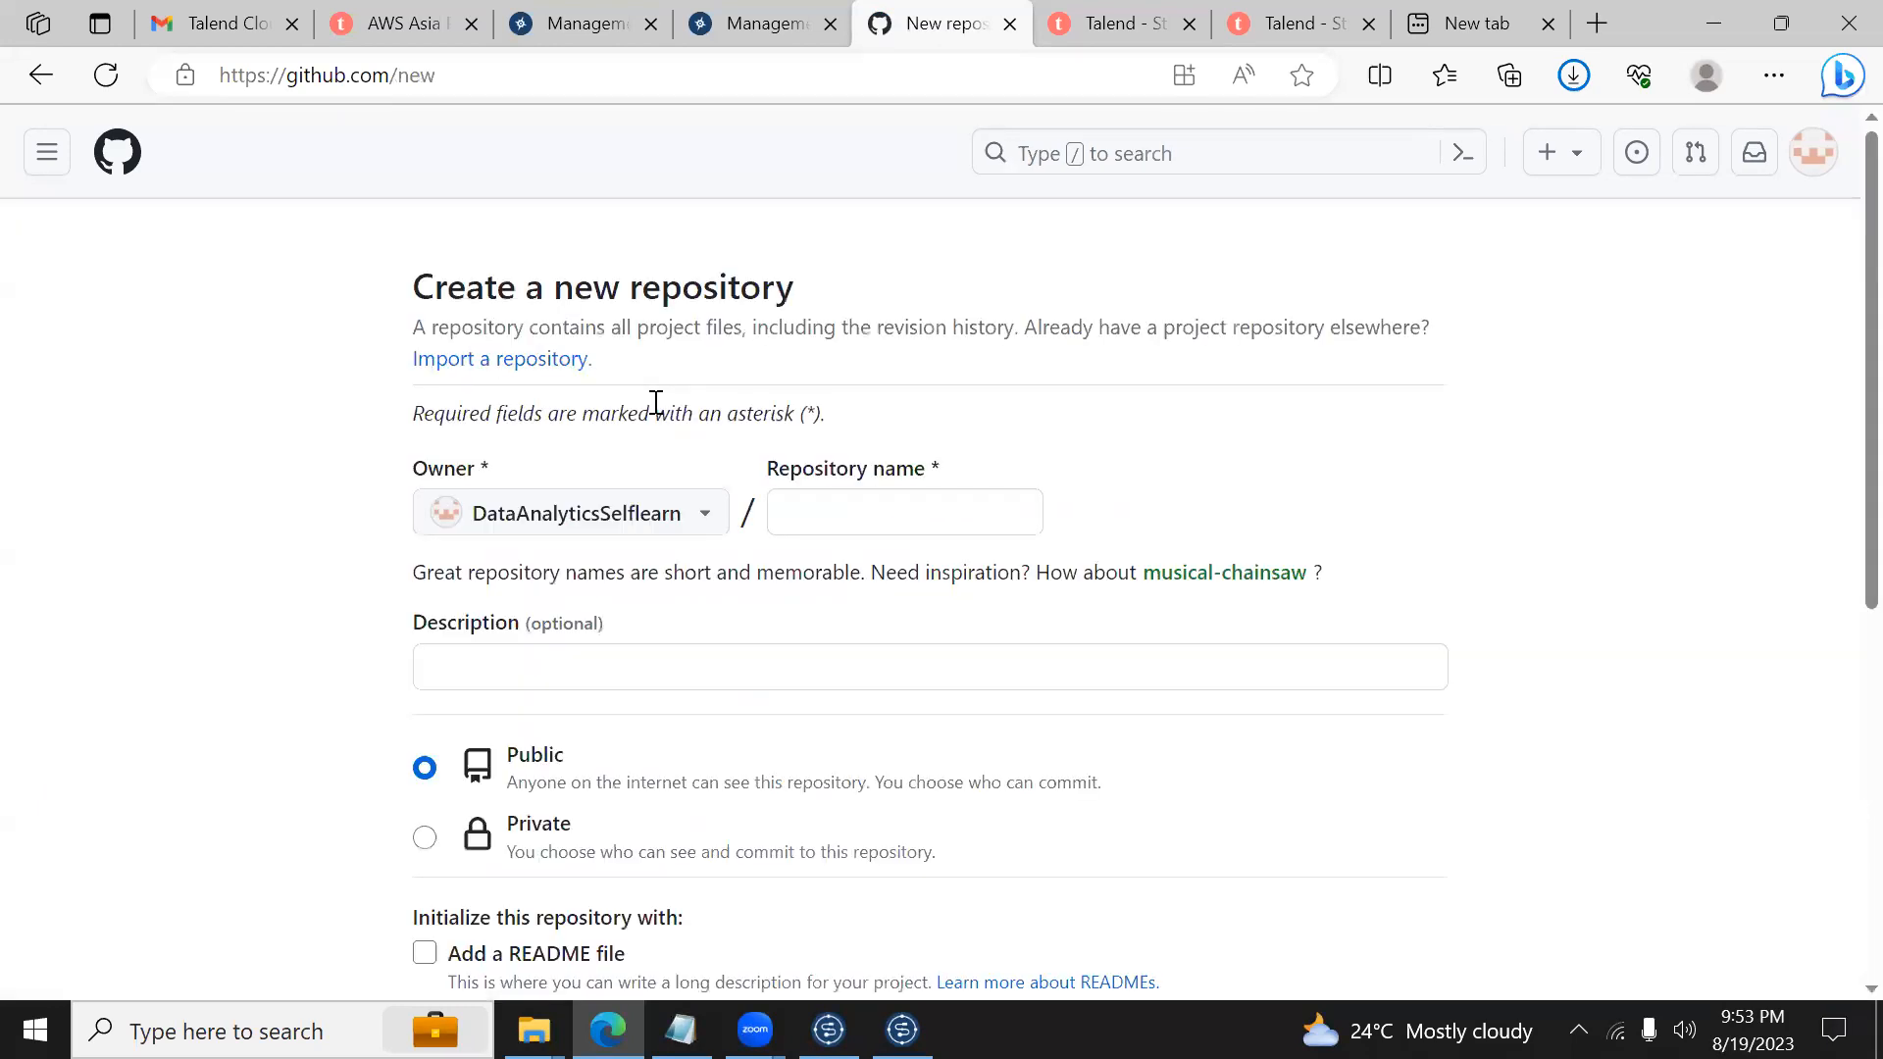
{"action": "left_click", "coordinate": [852, 520]}
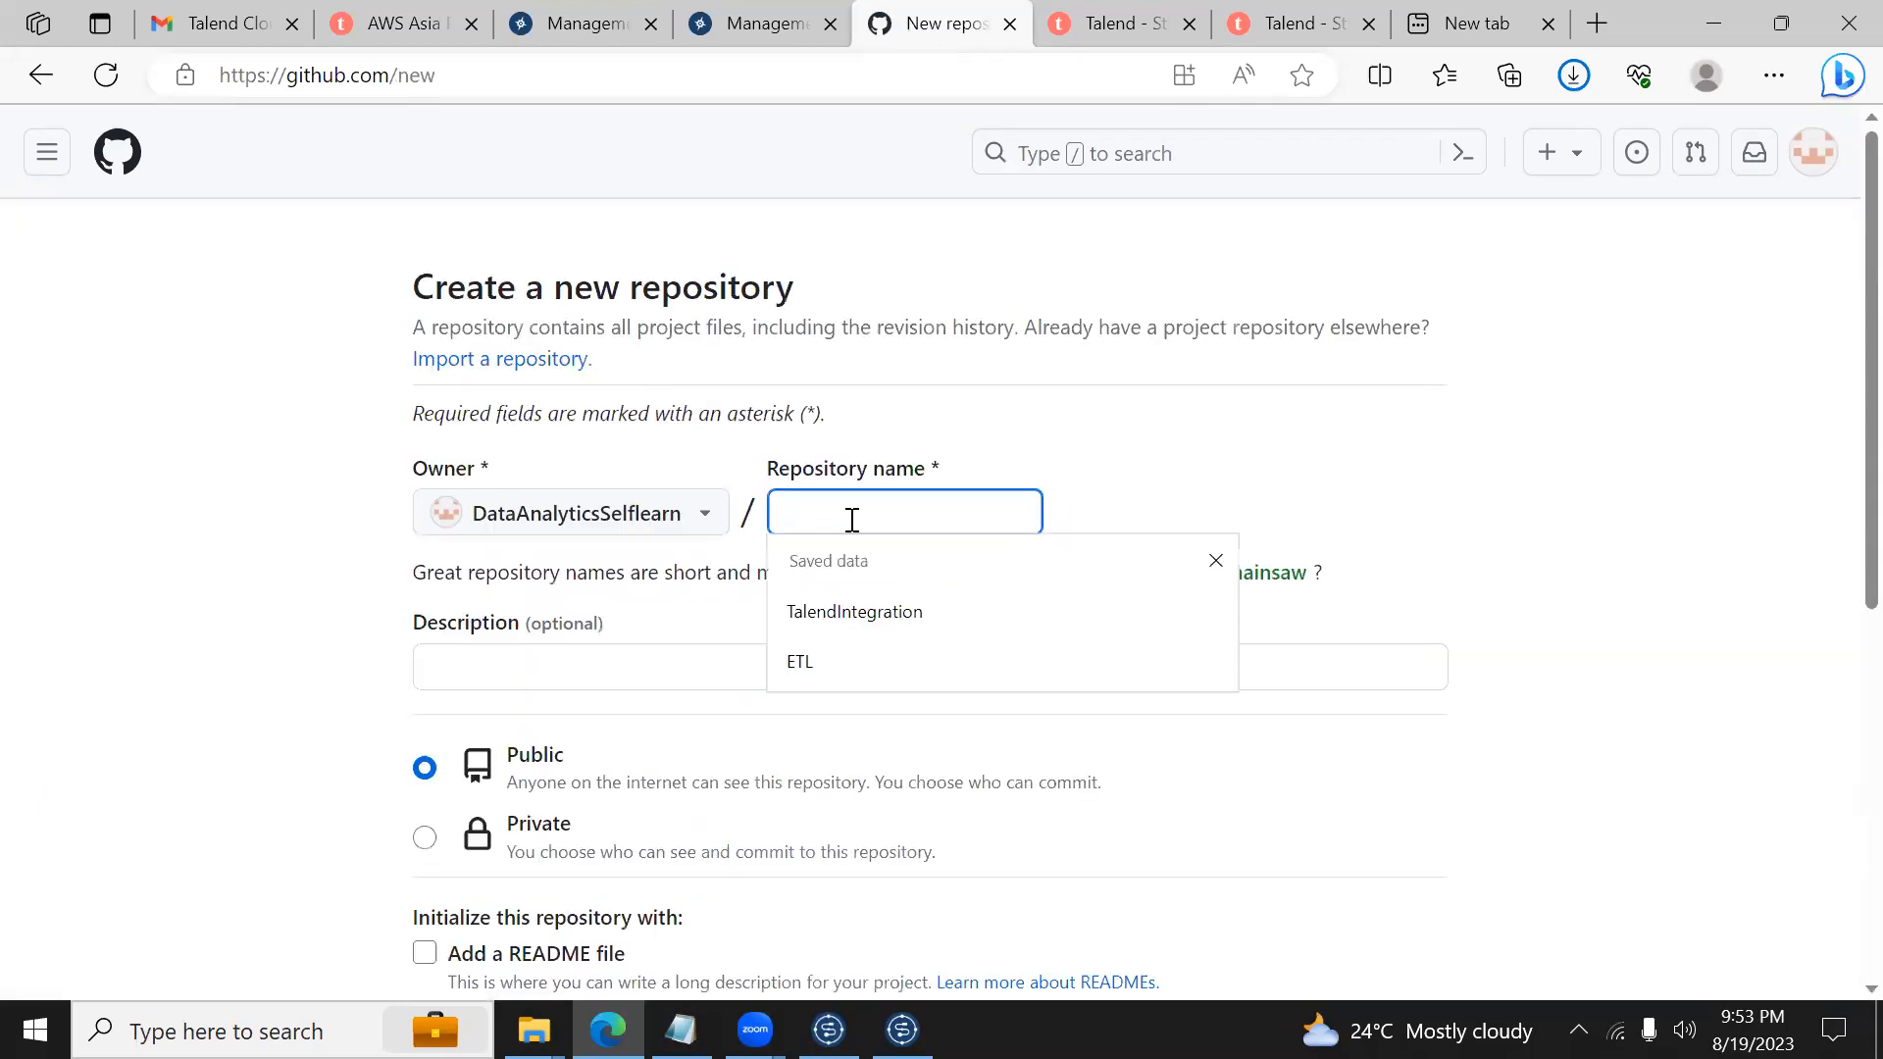
{"action": "type", "text": "ETL_"}
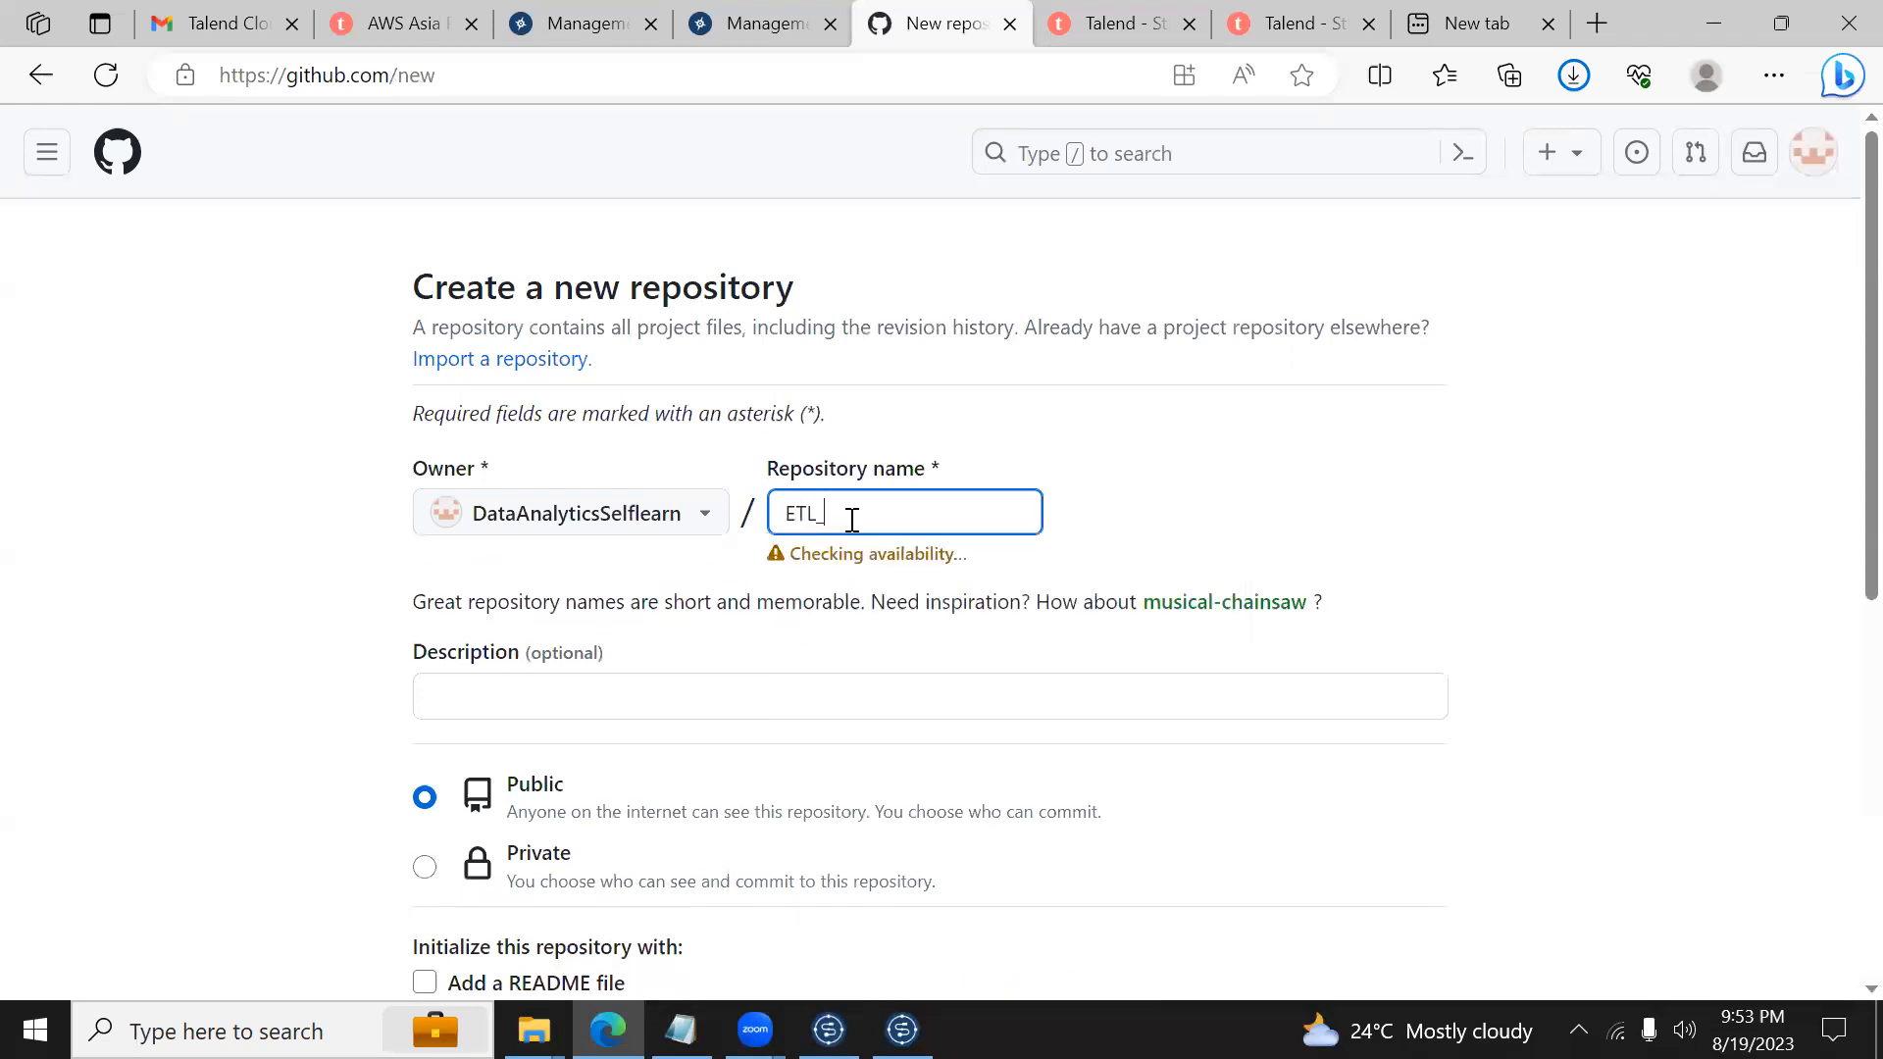
{"action": "type", "text": "DEVELOPMENT"}
{"action": "double_click", "coordinate": [853, 520]}
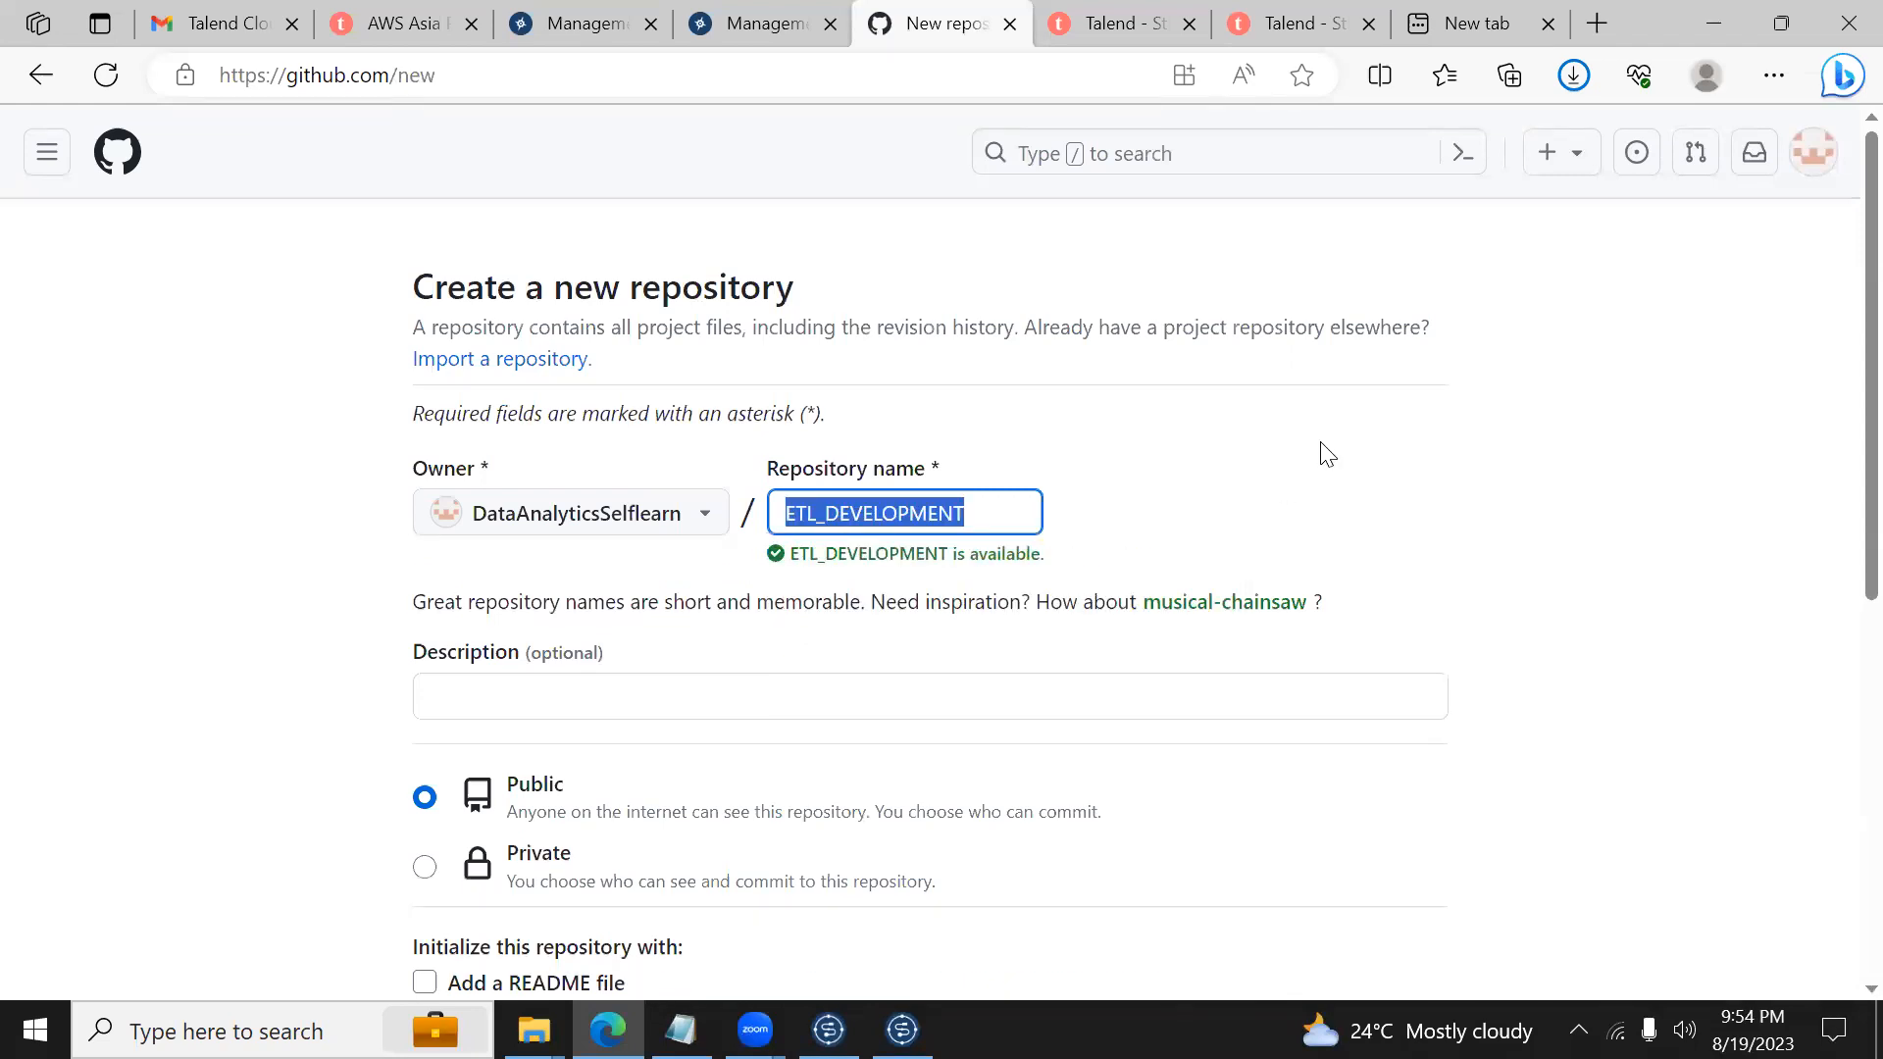
{"action": "scroll", "coordinate": [1837, 445], "scroll_direction": "down", "scroll_amount": 5}
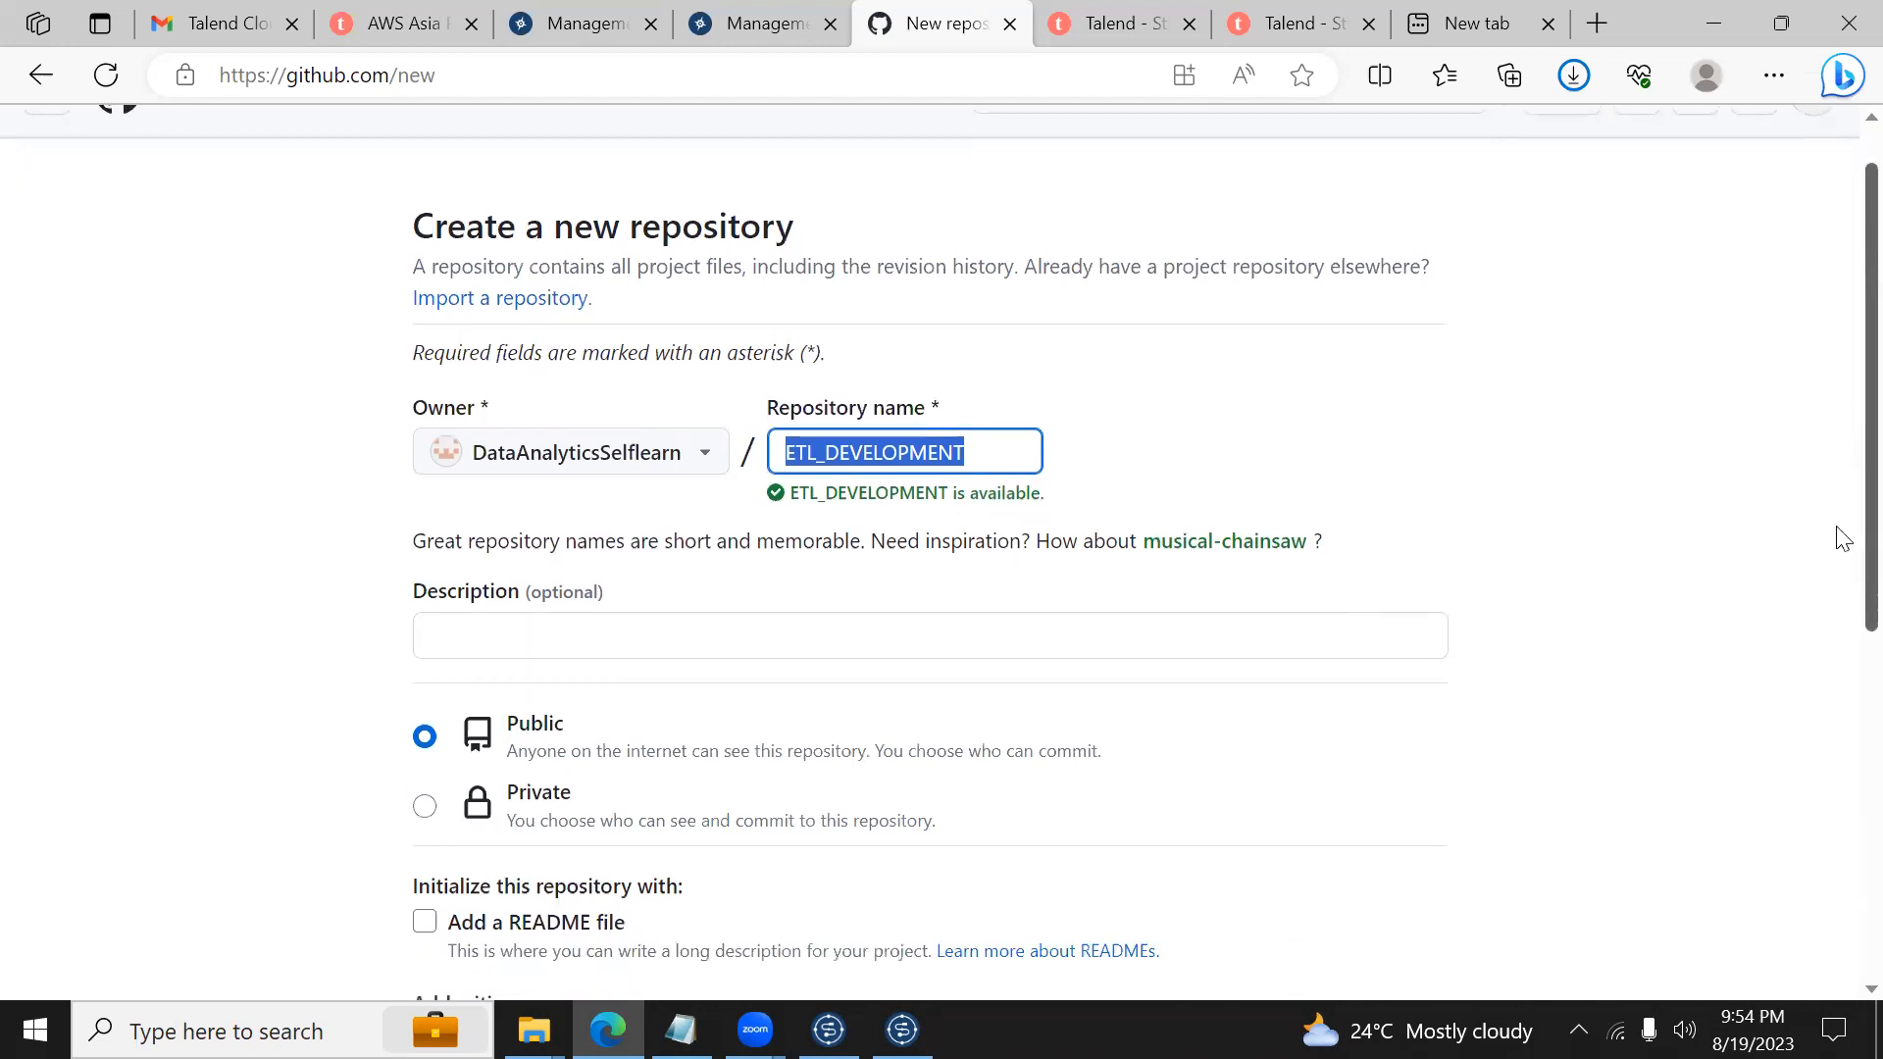
{"action": "scroll", "coordinate": [1837, 781], "scroll_direction": "down", "scroll_amount": 3}
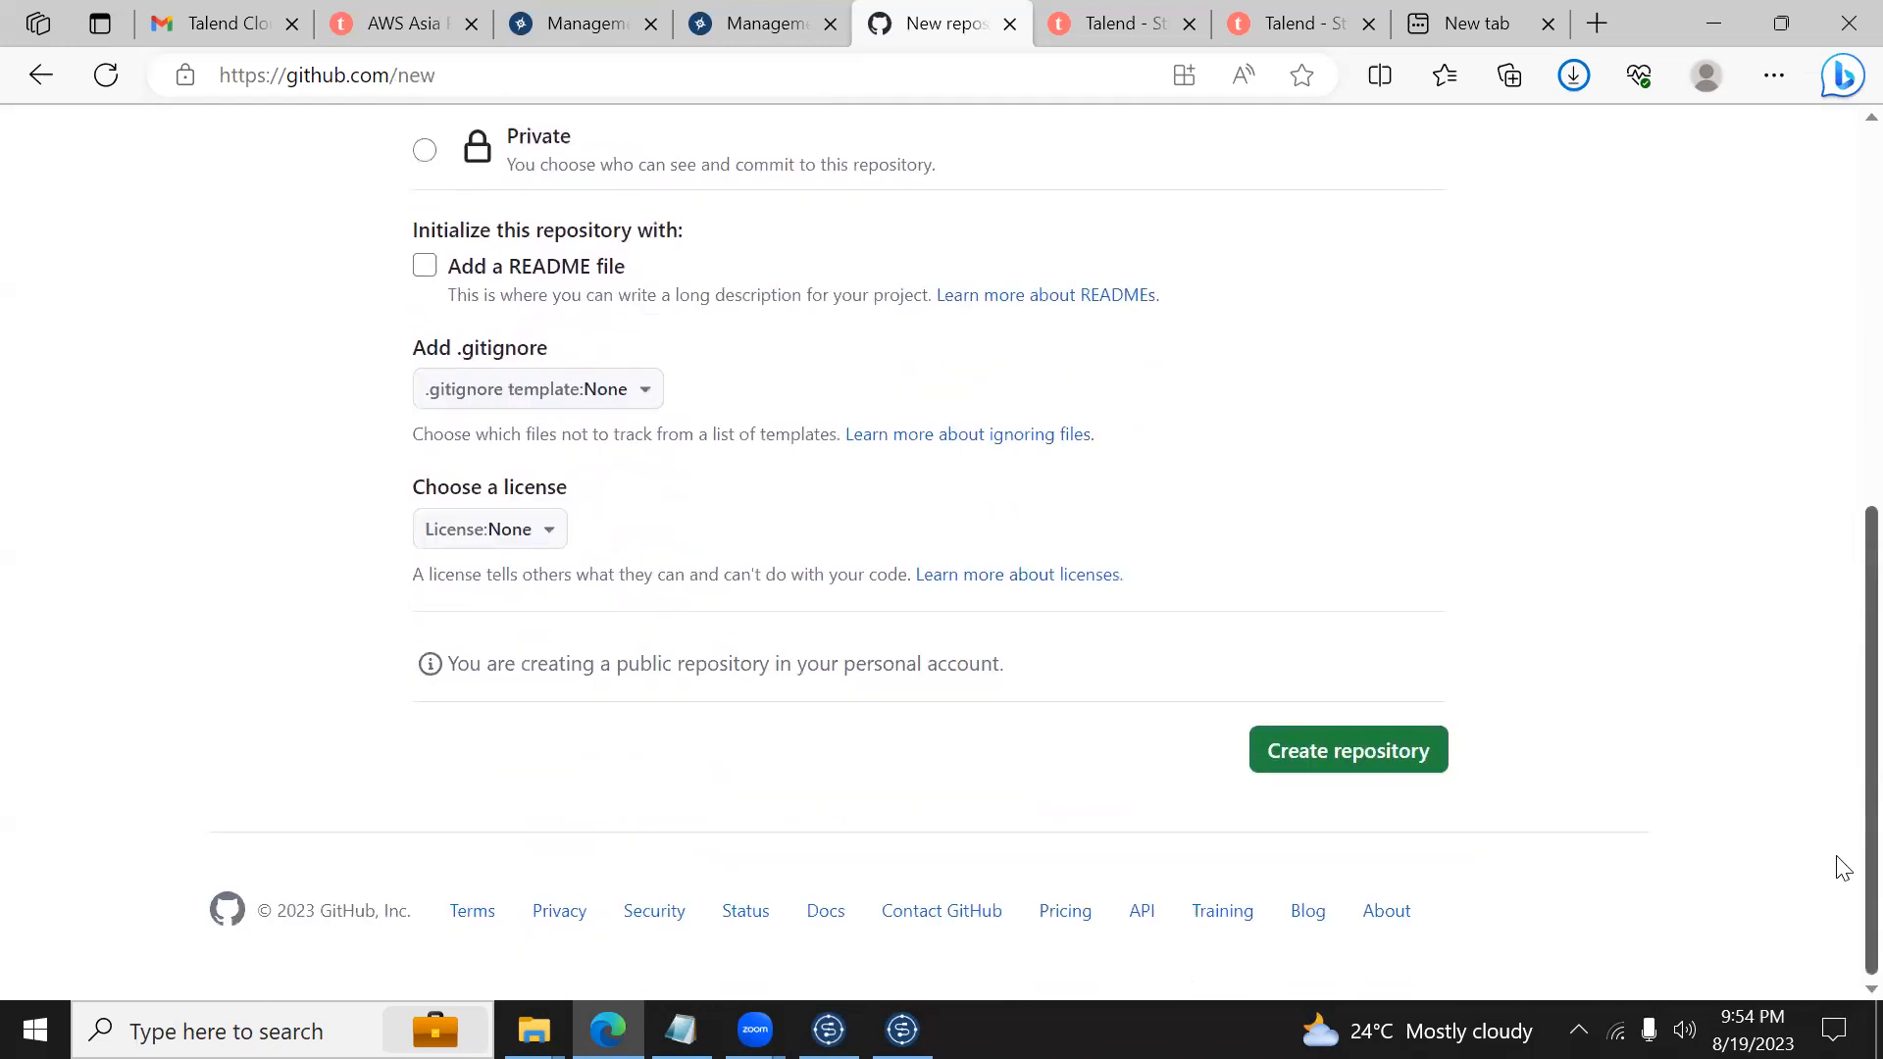
{"action": "left_click", "coordinate": [1320, 764]}
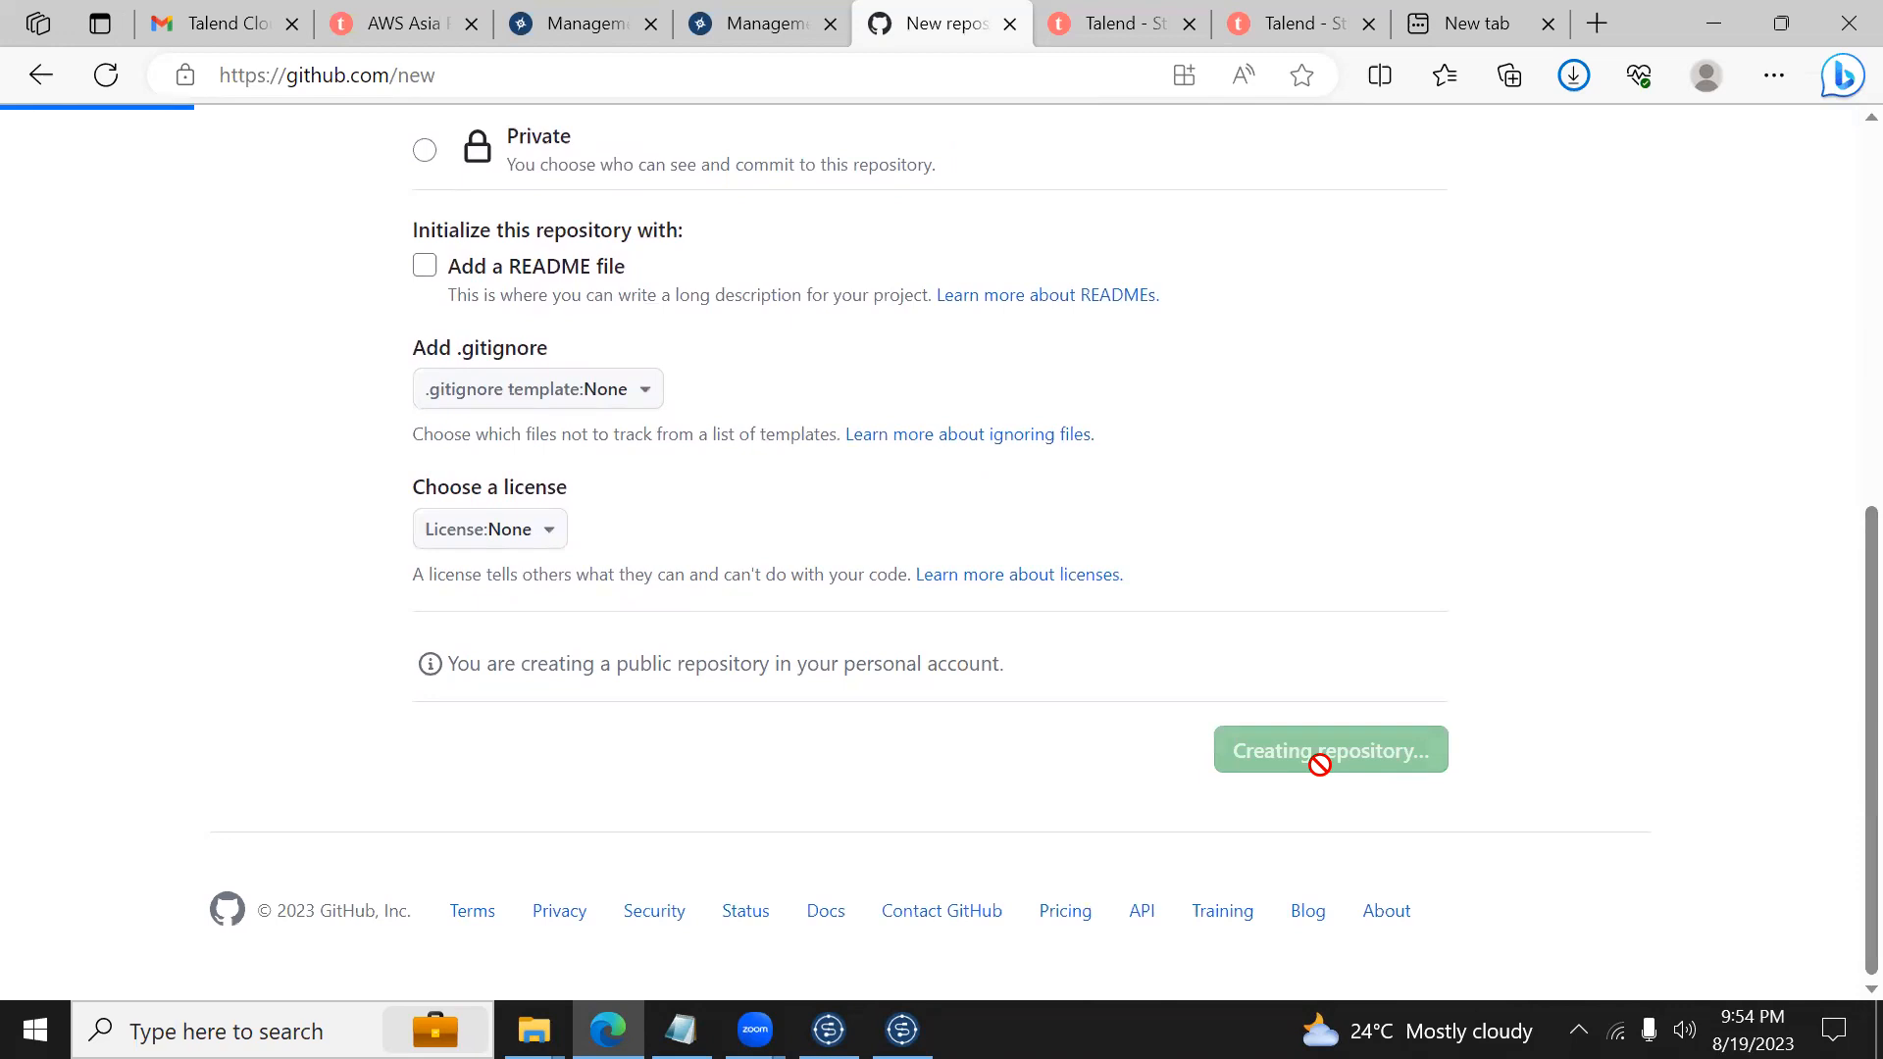
Step: Start adding a project in the Management Console and name it ETL_DEVELOPMENT
{"action": "left_click", "coordinate": [528, 39]}
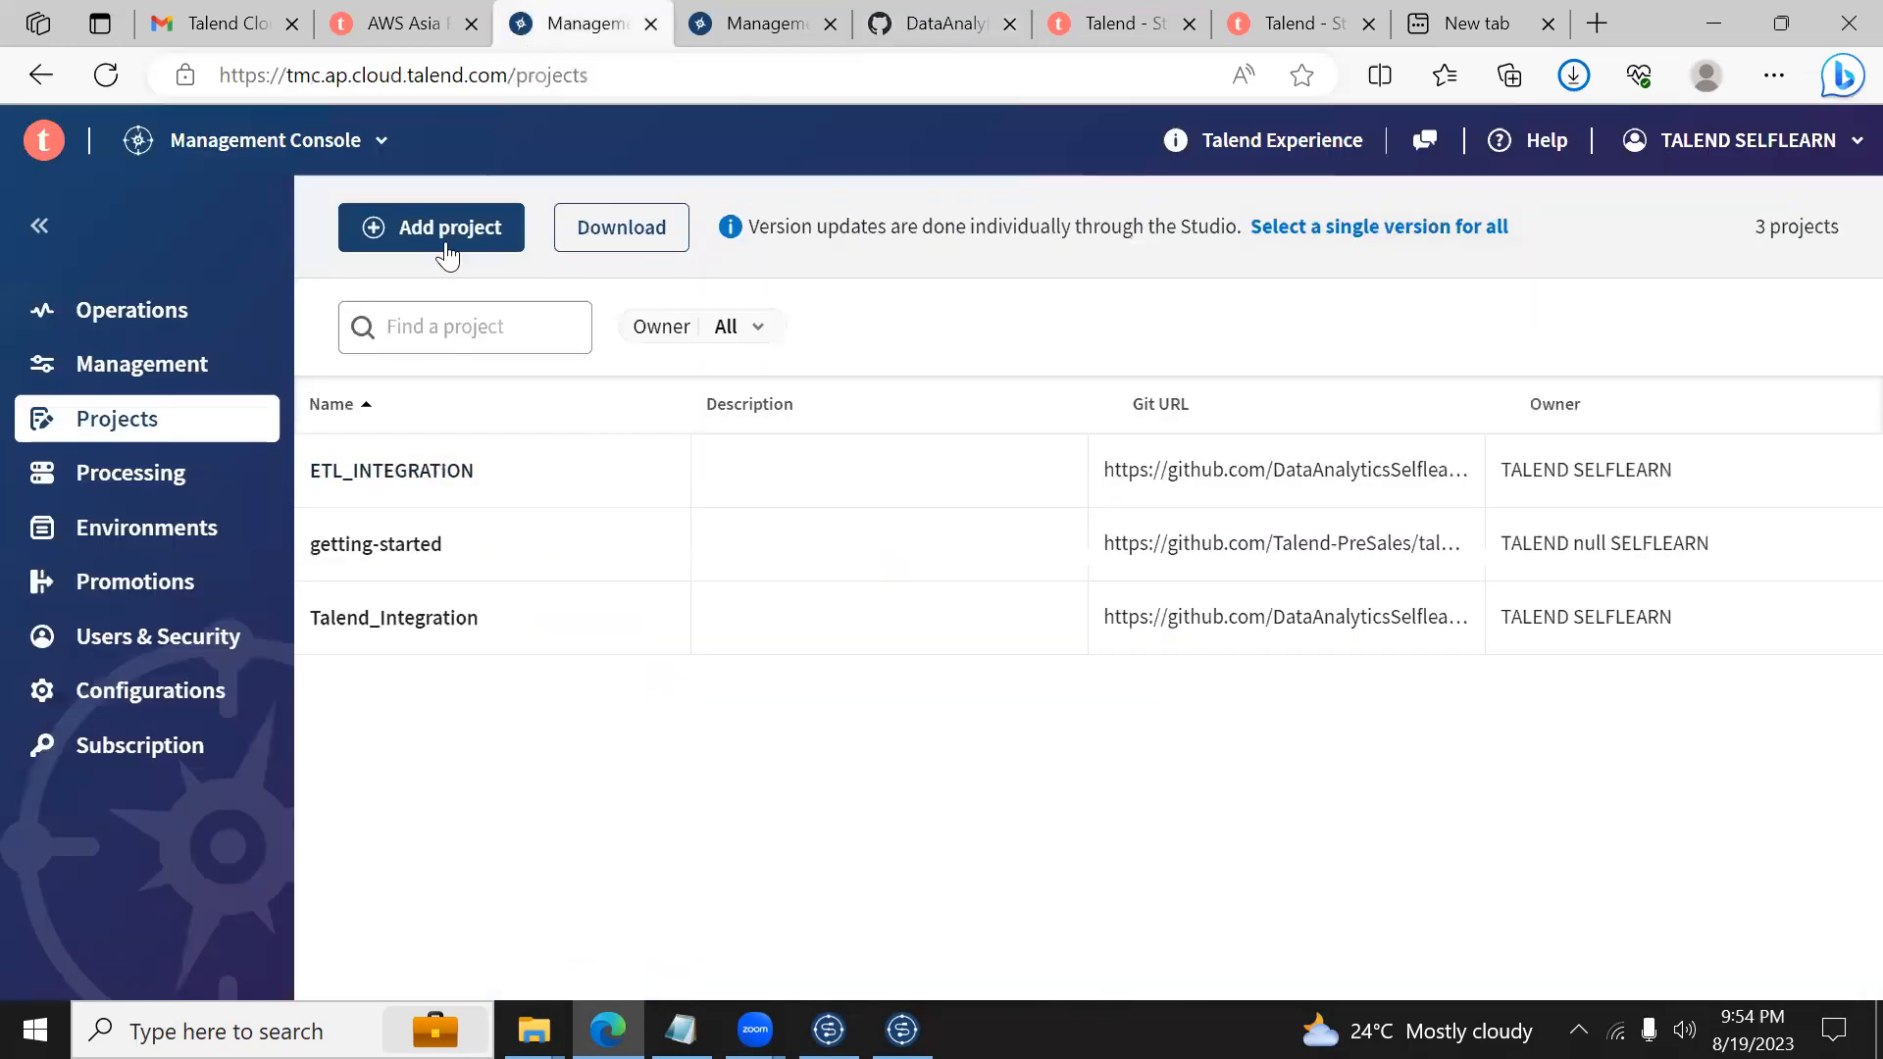
{"action": "left_click", "coordinate": [443, 229]}
{"action": "left_click", "coordinate": [371, 407]}
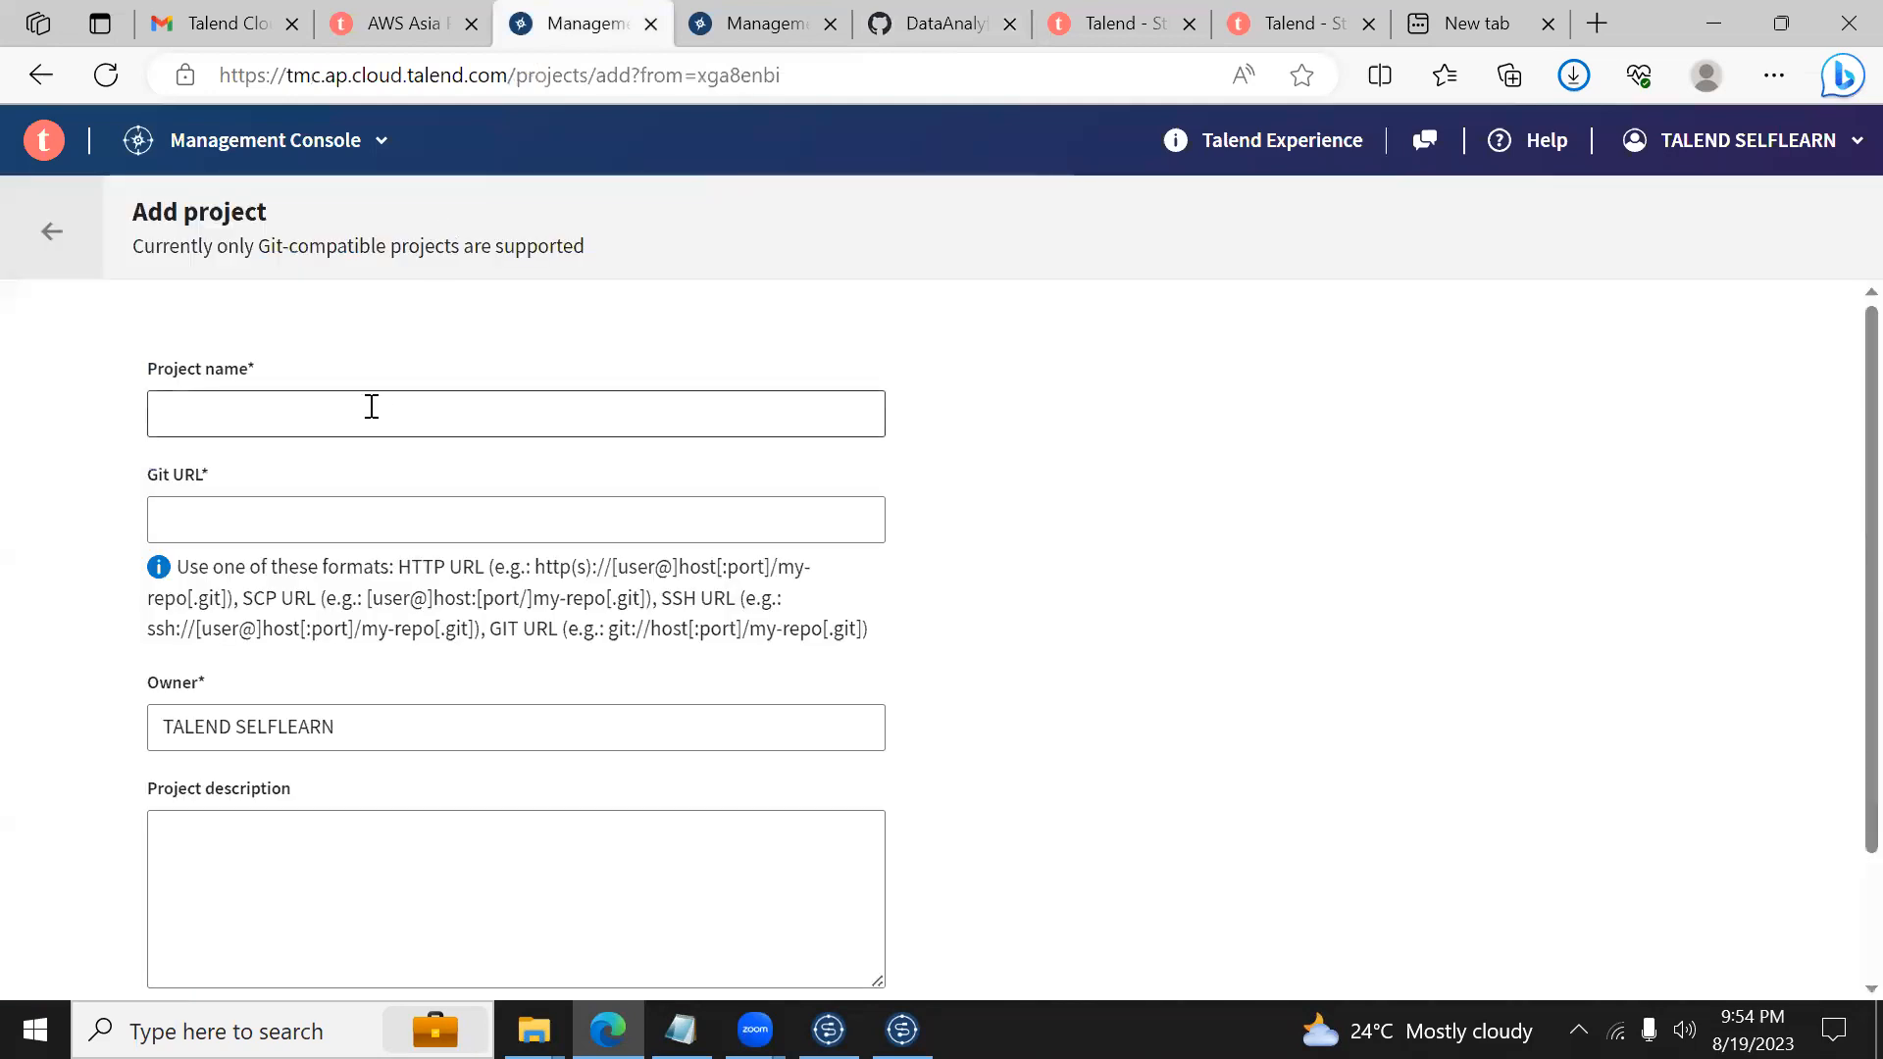
{"action": "type", "text": "ET"}
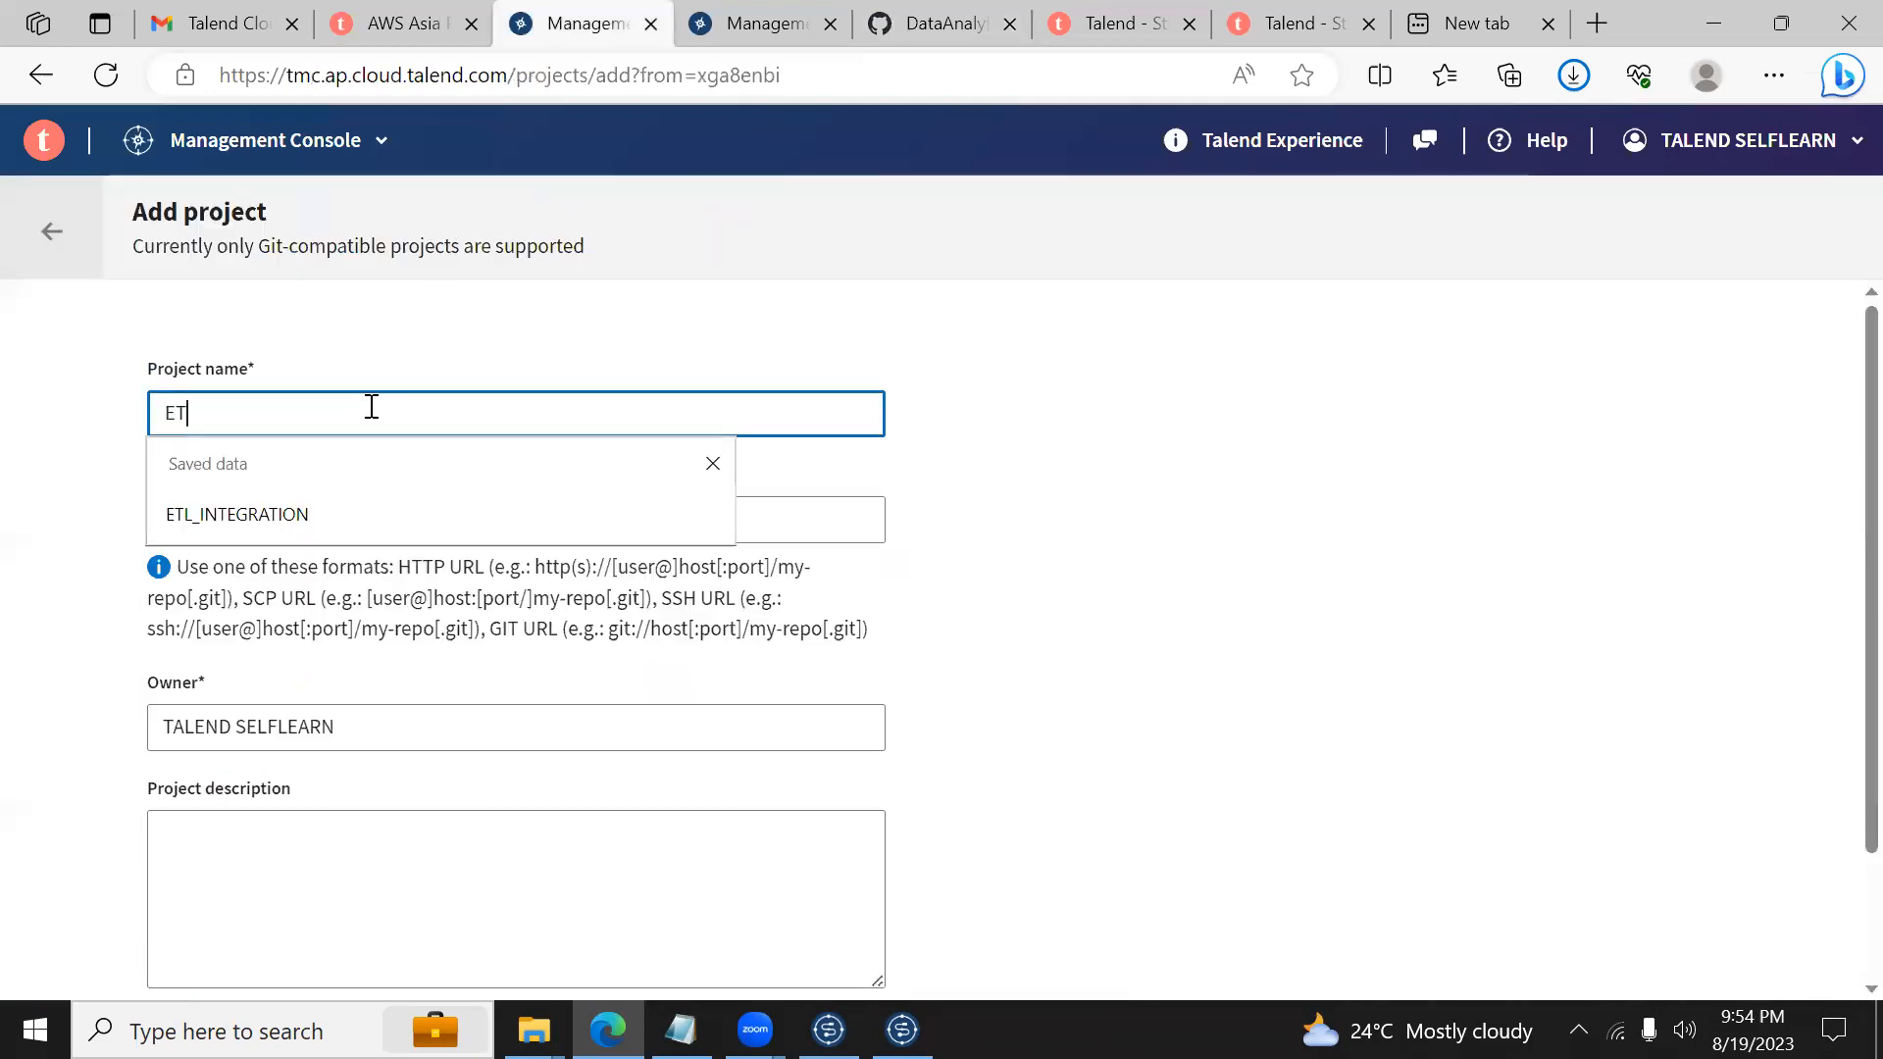
{"action": "type", "text": "L_DEVELP"}
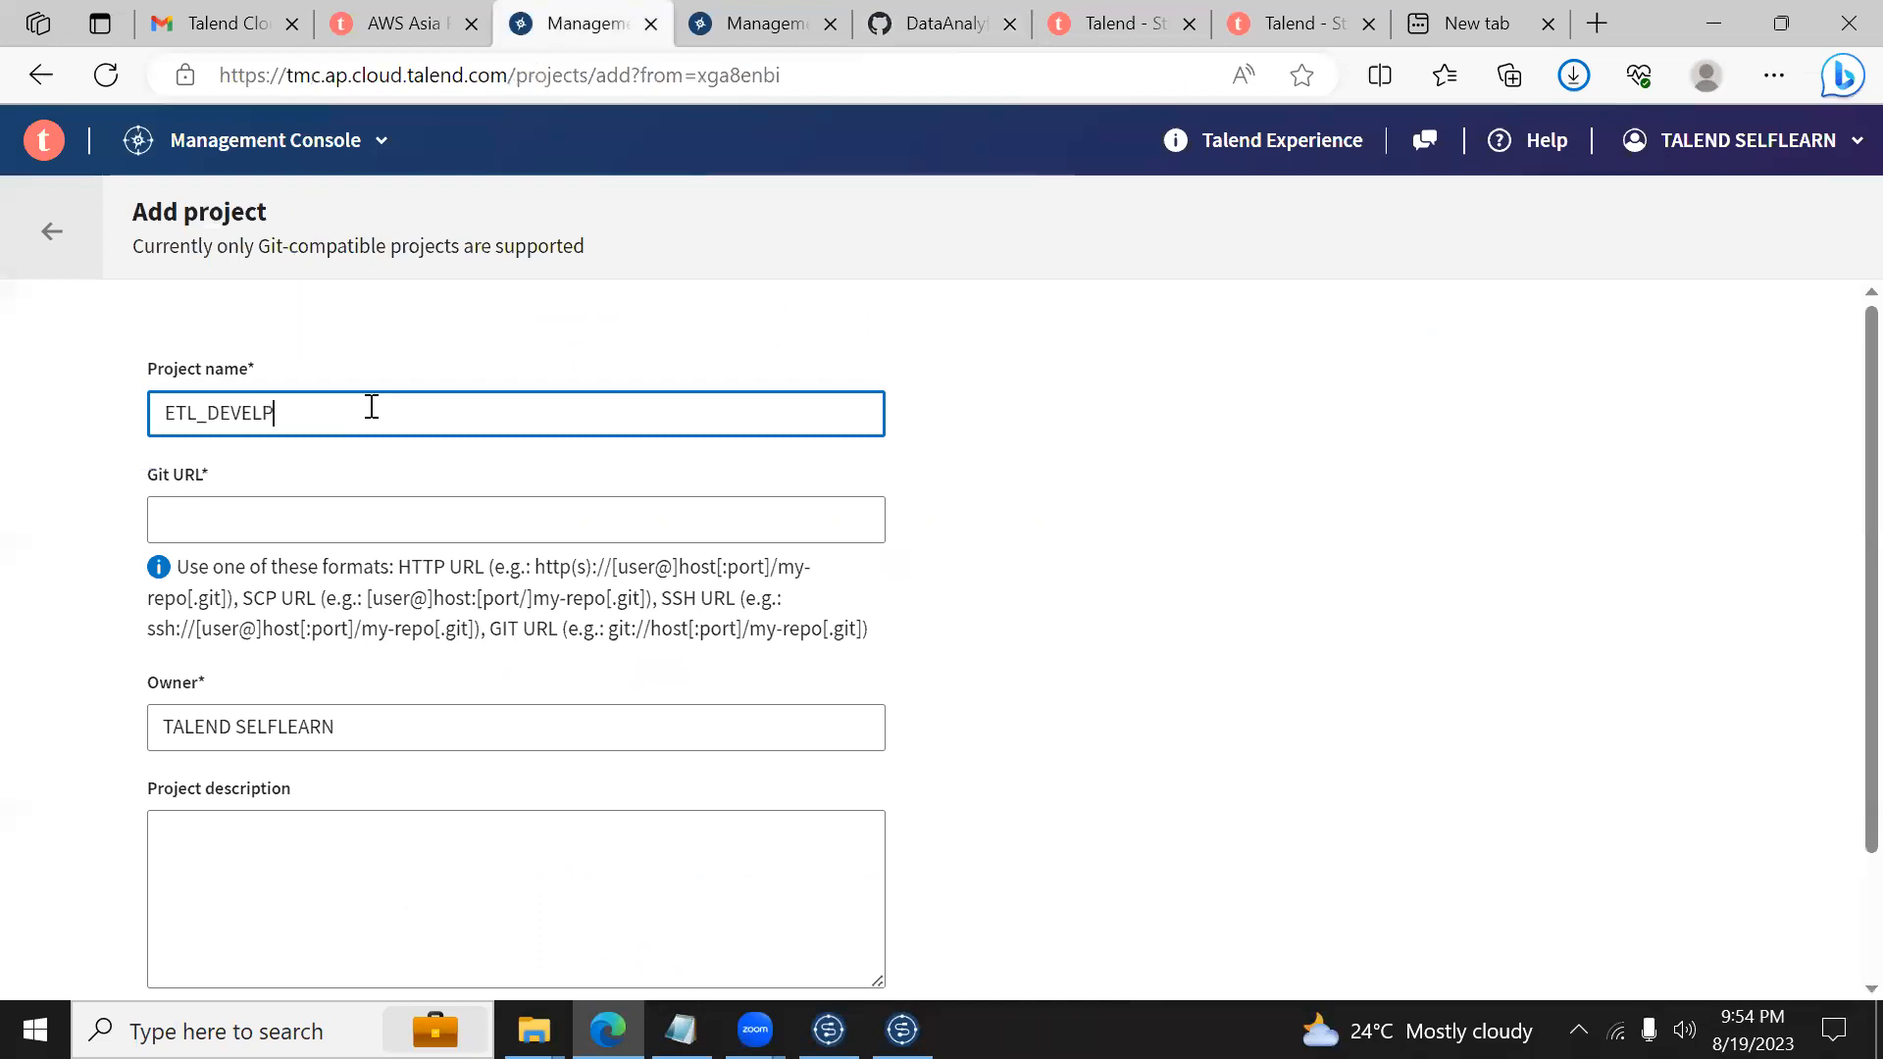
{"action": "key", "text": "BackSpace"}
{"action": "type", "text": "OPMENT"}
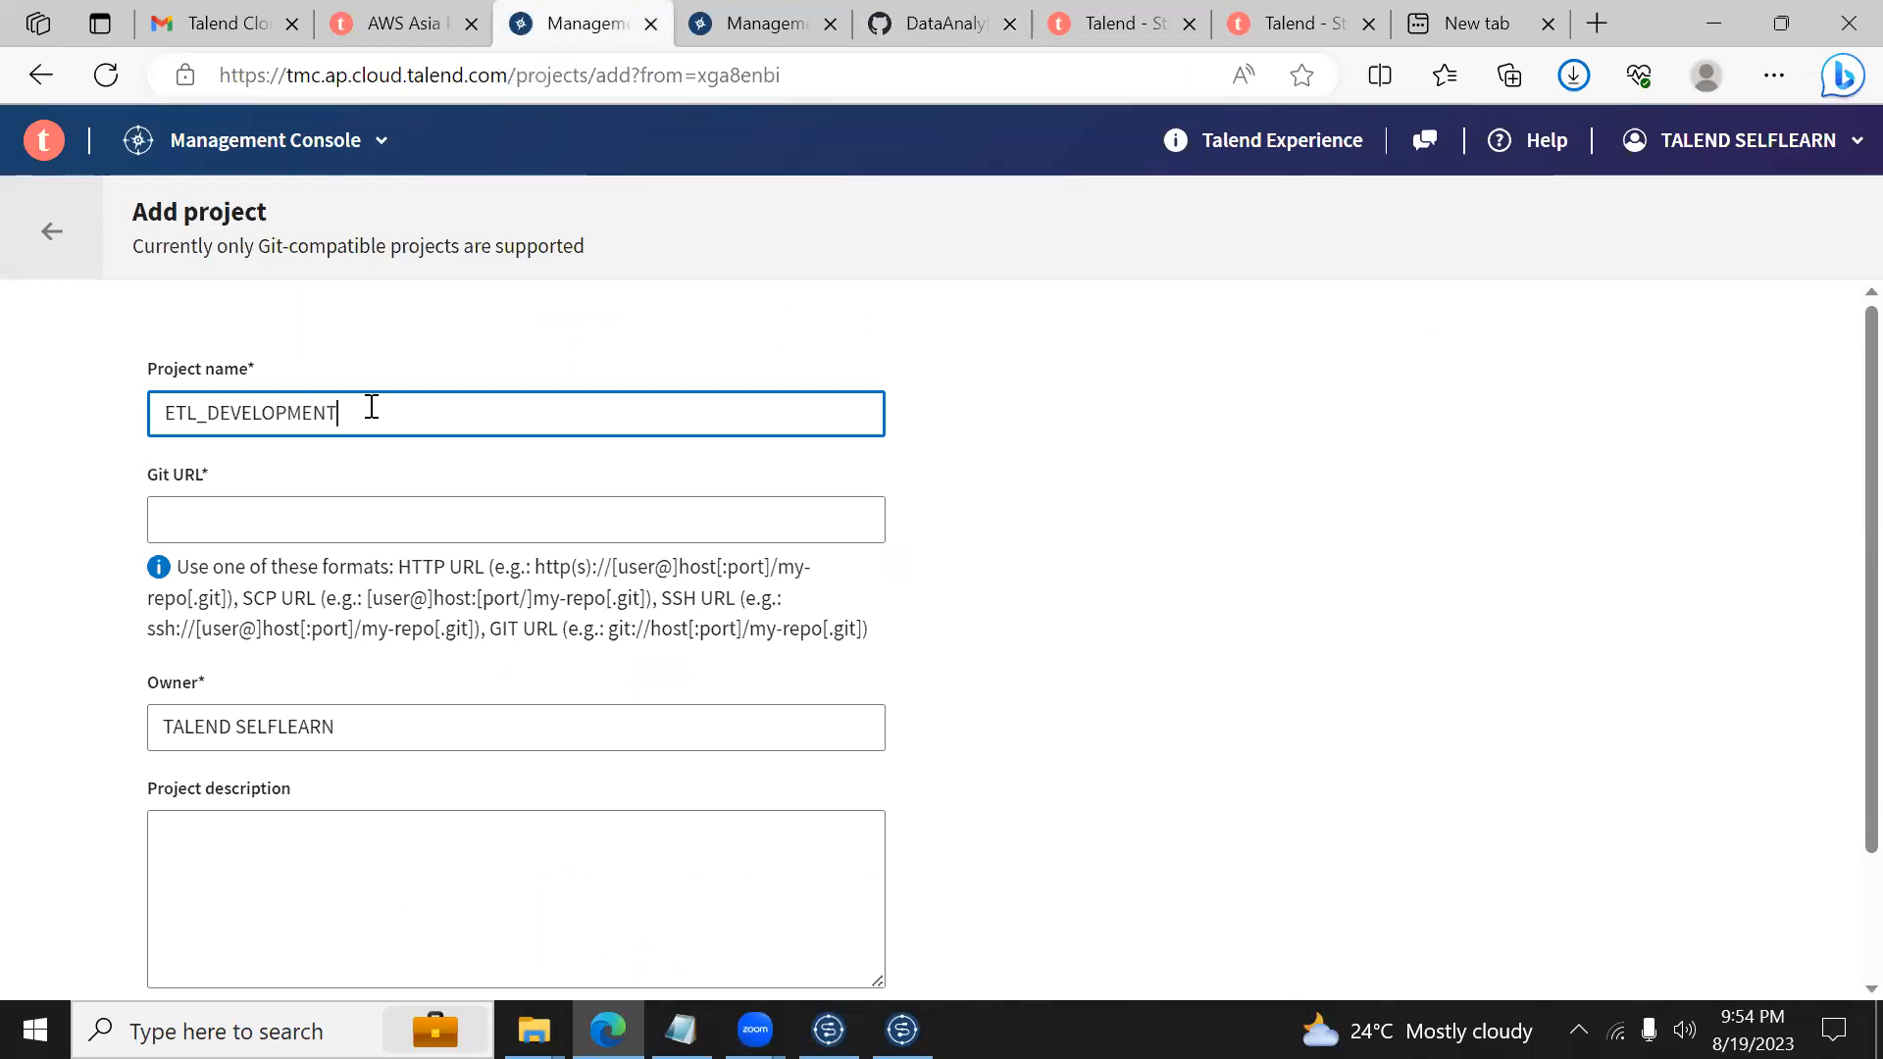
{"action": "key", "text": "Tab"}
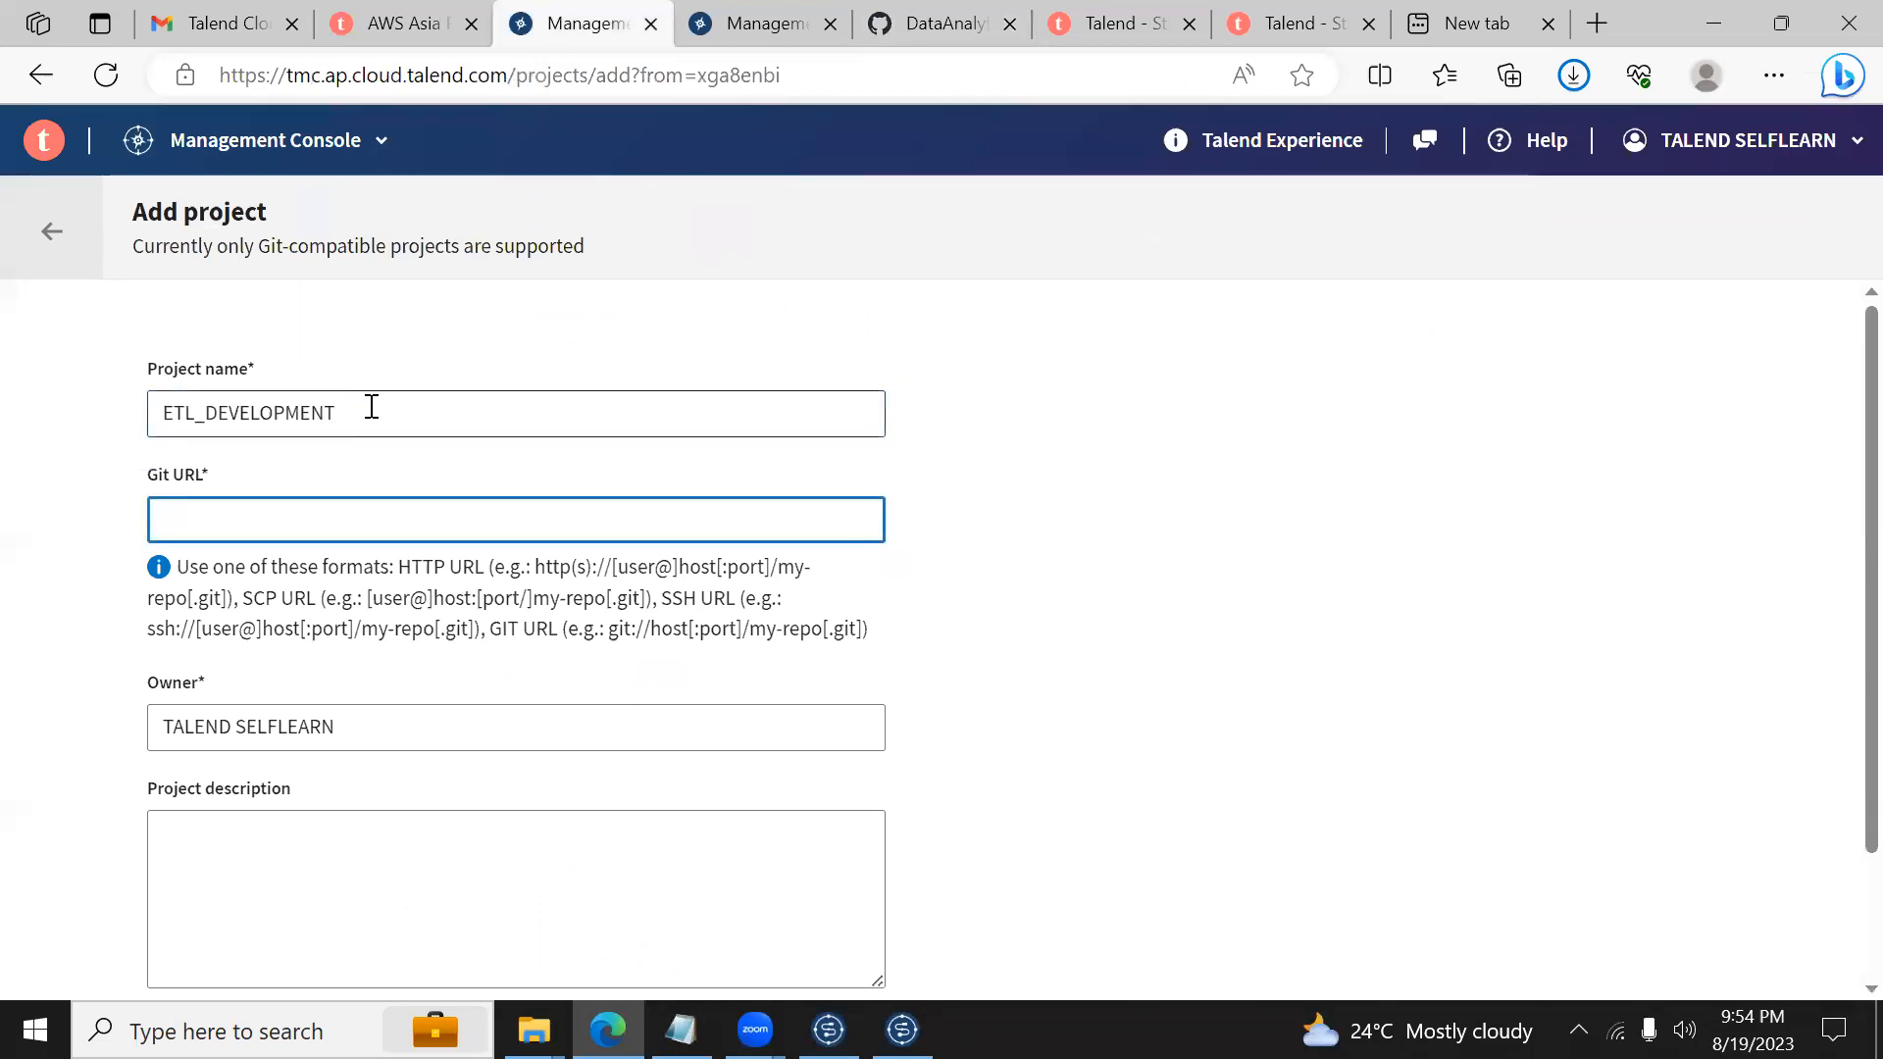
Step: Return to GitHub, open the ETL_DEVELOPMENT repository from the account's repositories and copy its web address
{"action": "left_click", "coordinate": [1256, 27]}
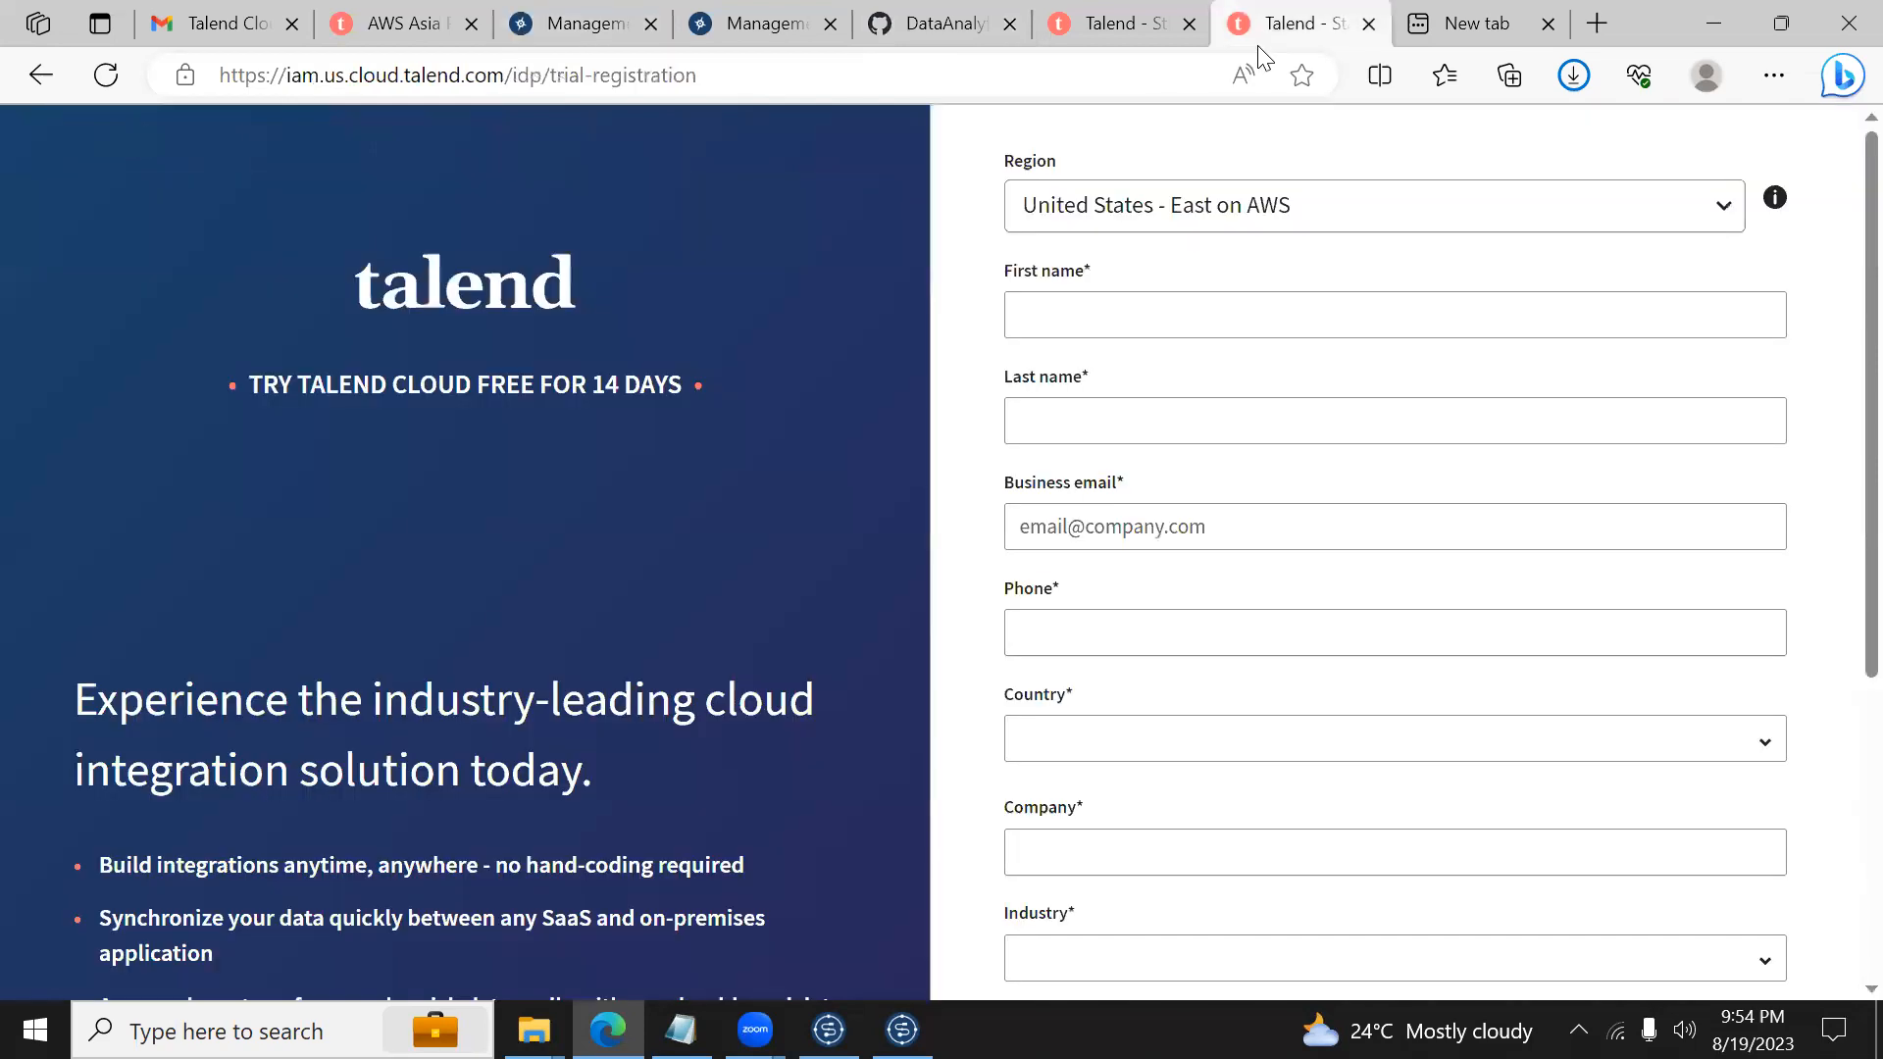
{"action": "left_click", "coordinate": [1120, 30]}
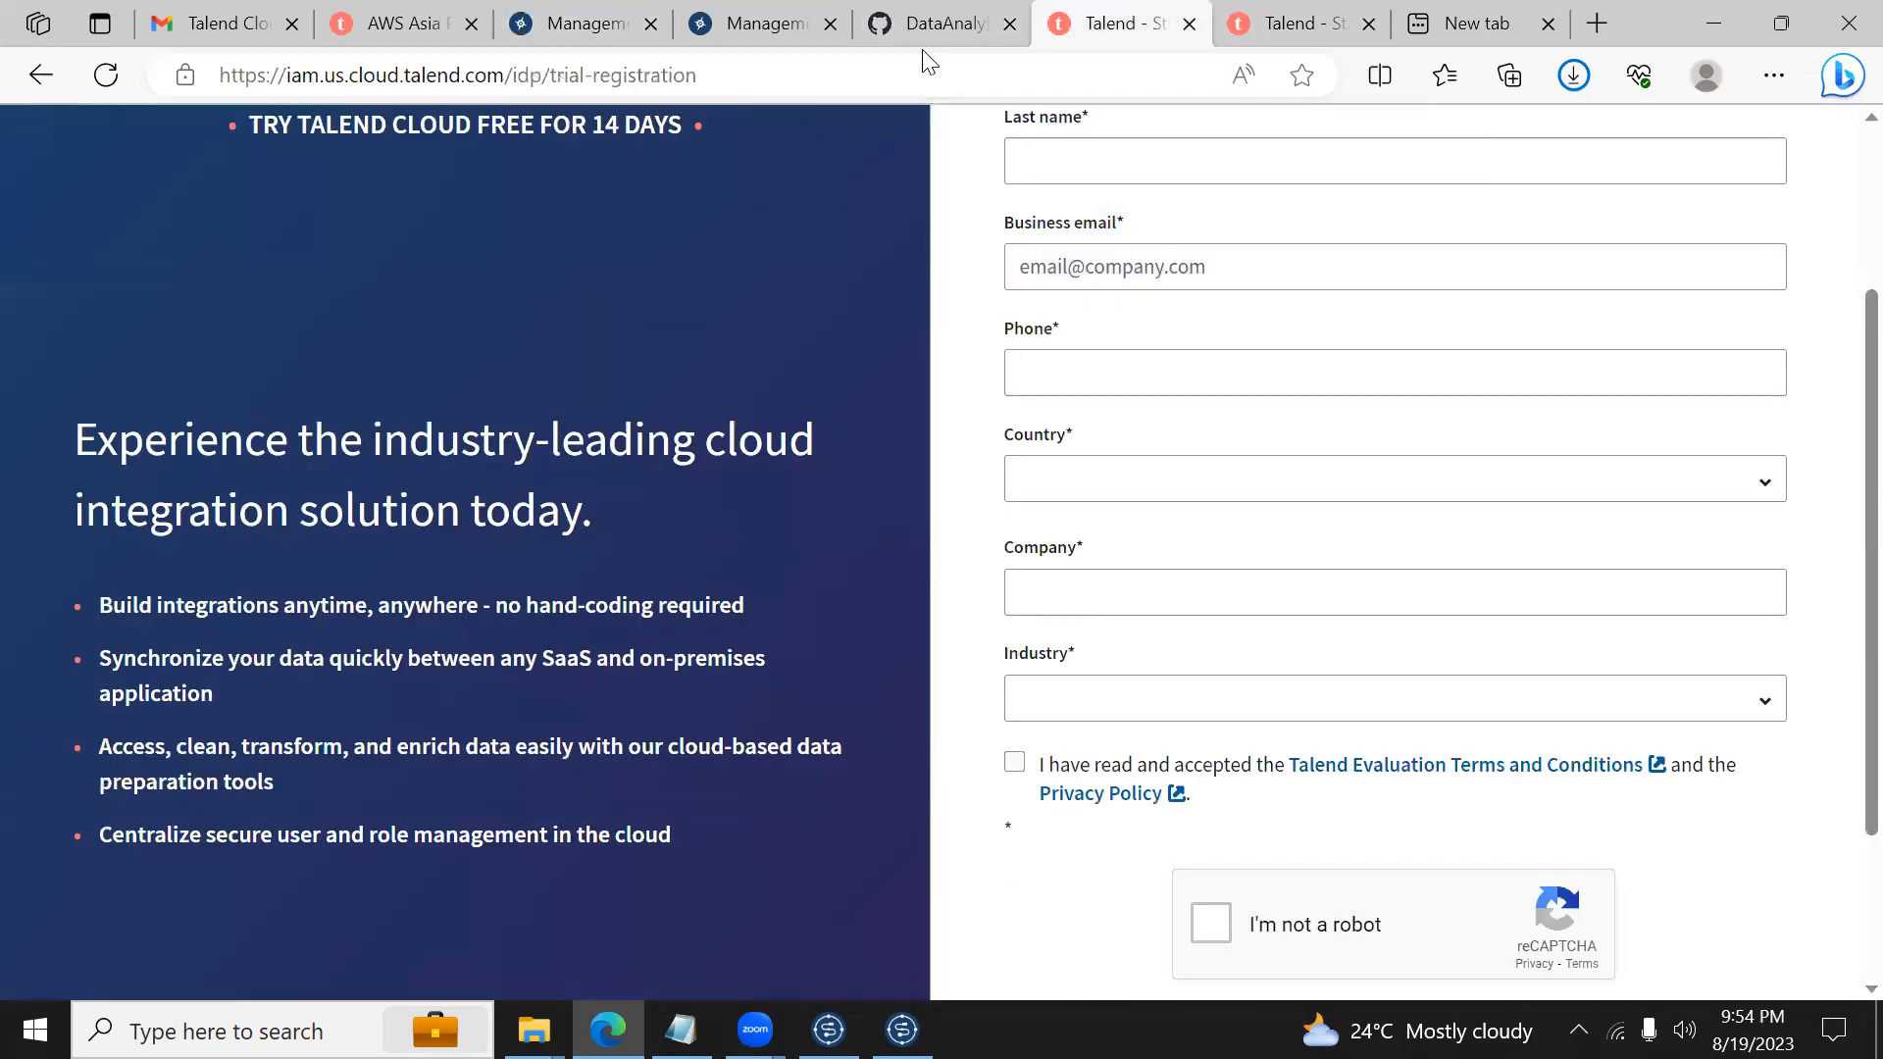
{"action": "left_click", "coordinate": [932, 24]}
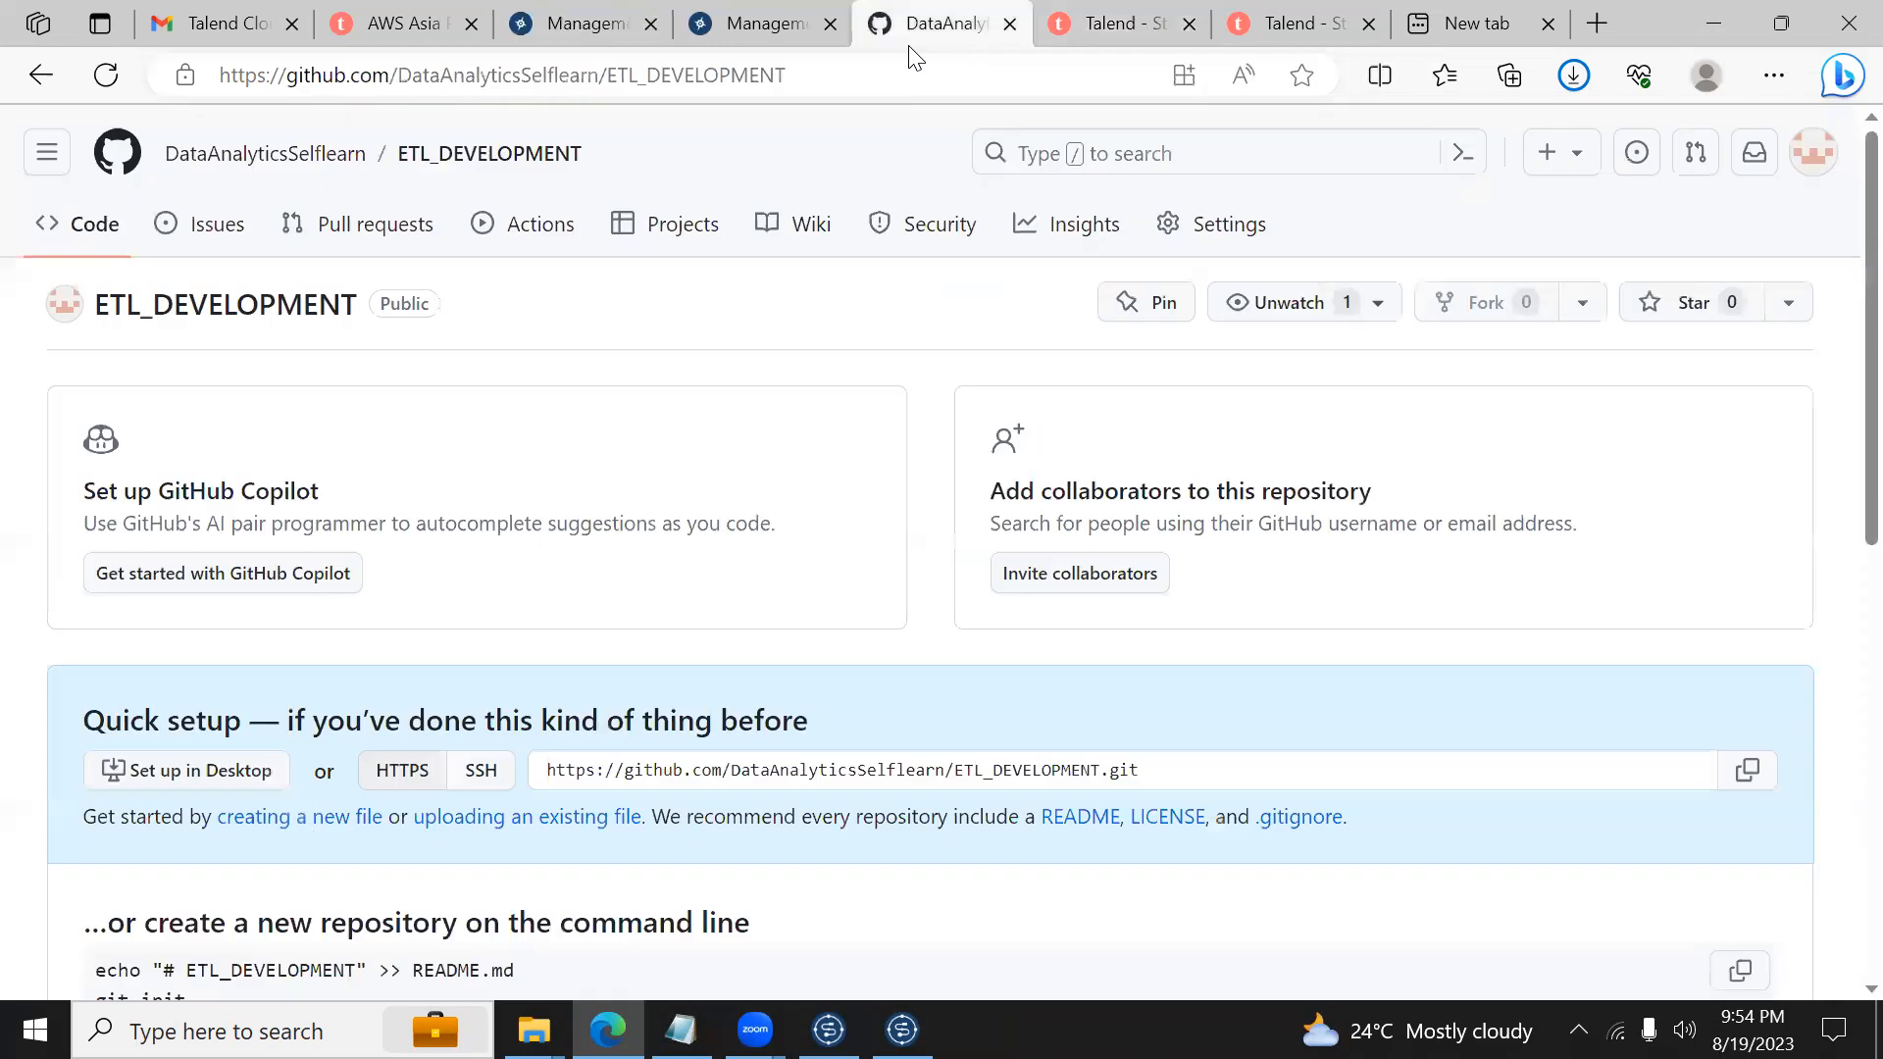
{"action": "left_click", "coordinate": [410, 77]}
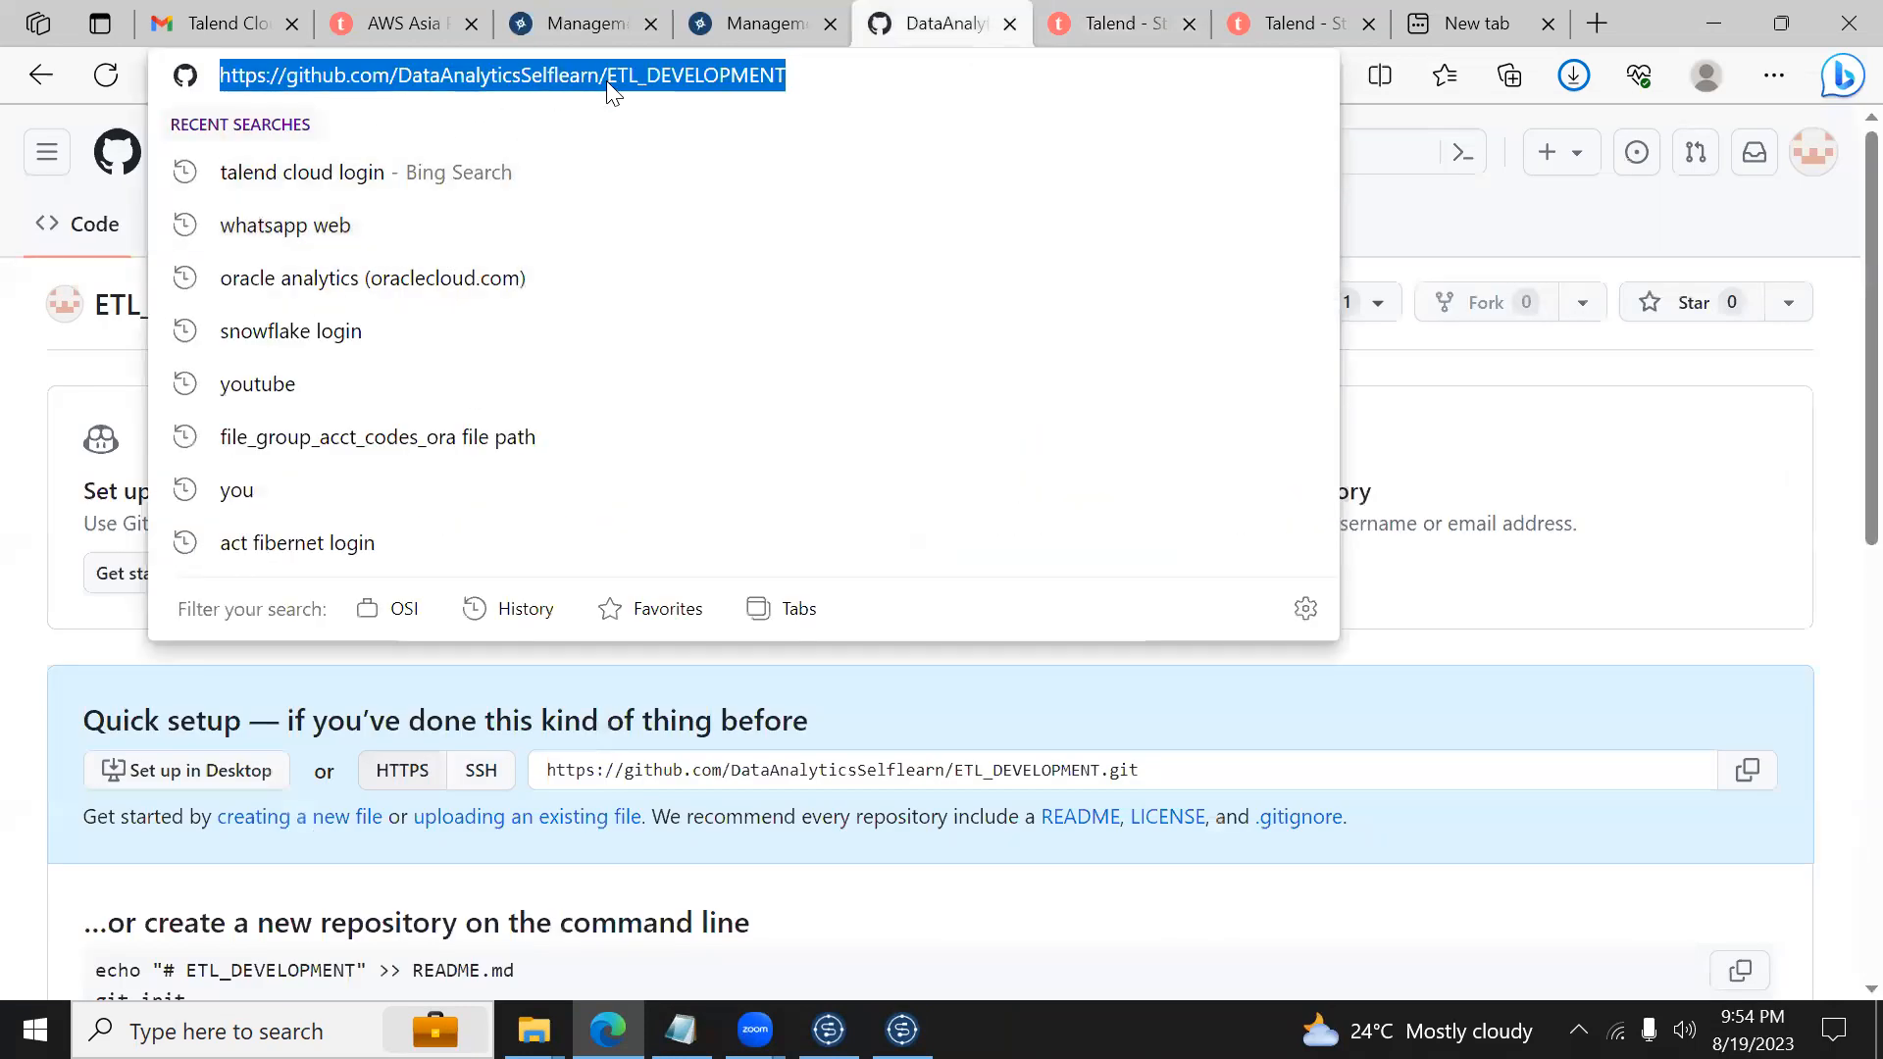
{"action": "left_click", "coordinate": [1815, 154]}
{"action": "left_click", "coordinate": [1564, 366]}
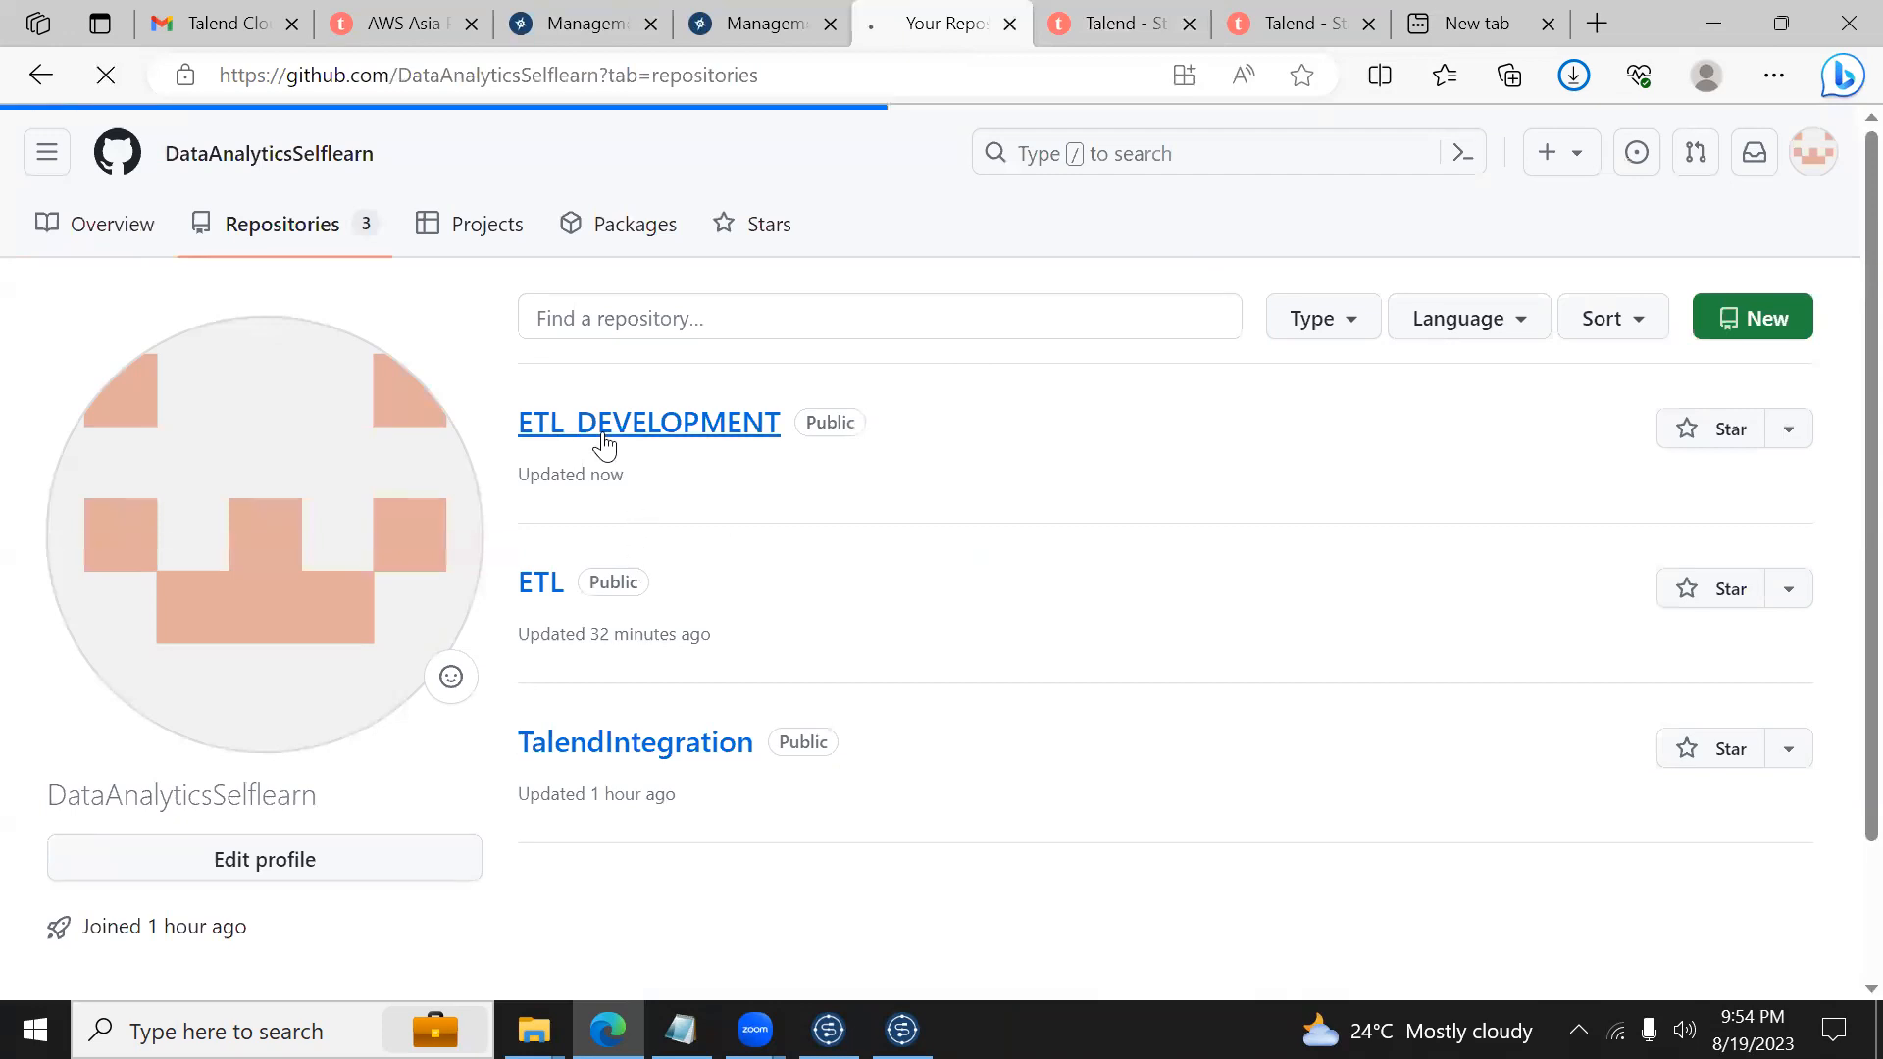
{"action": "left_click", "coordinate": [802, 72]}
{"action": "key", "text": "ctrl+c"}
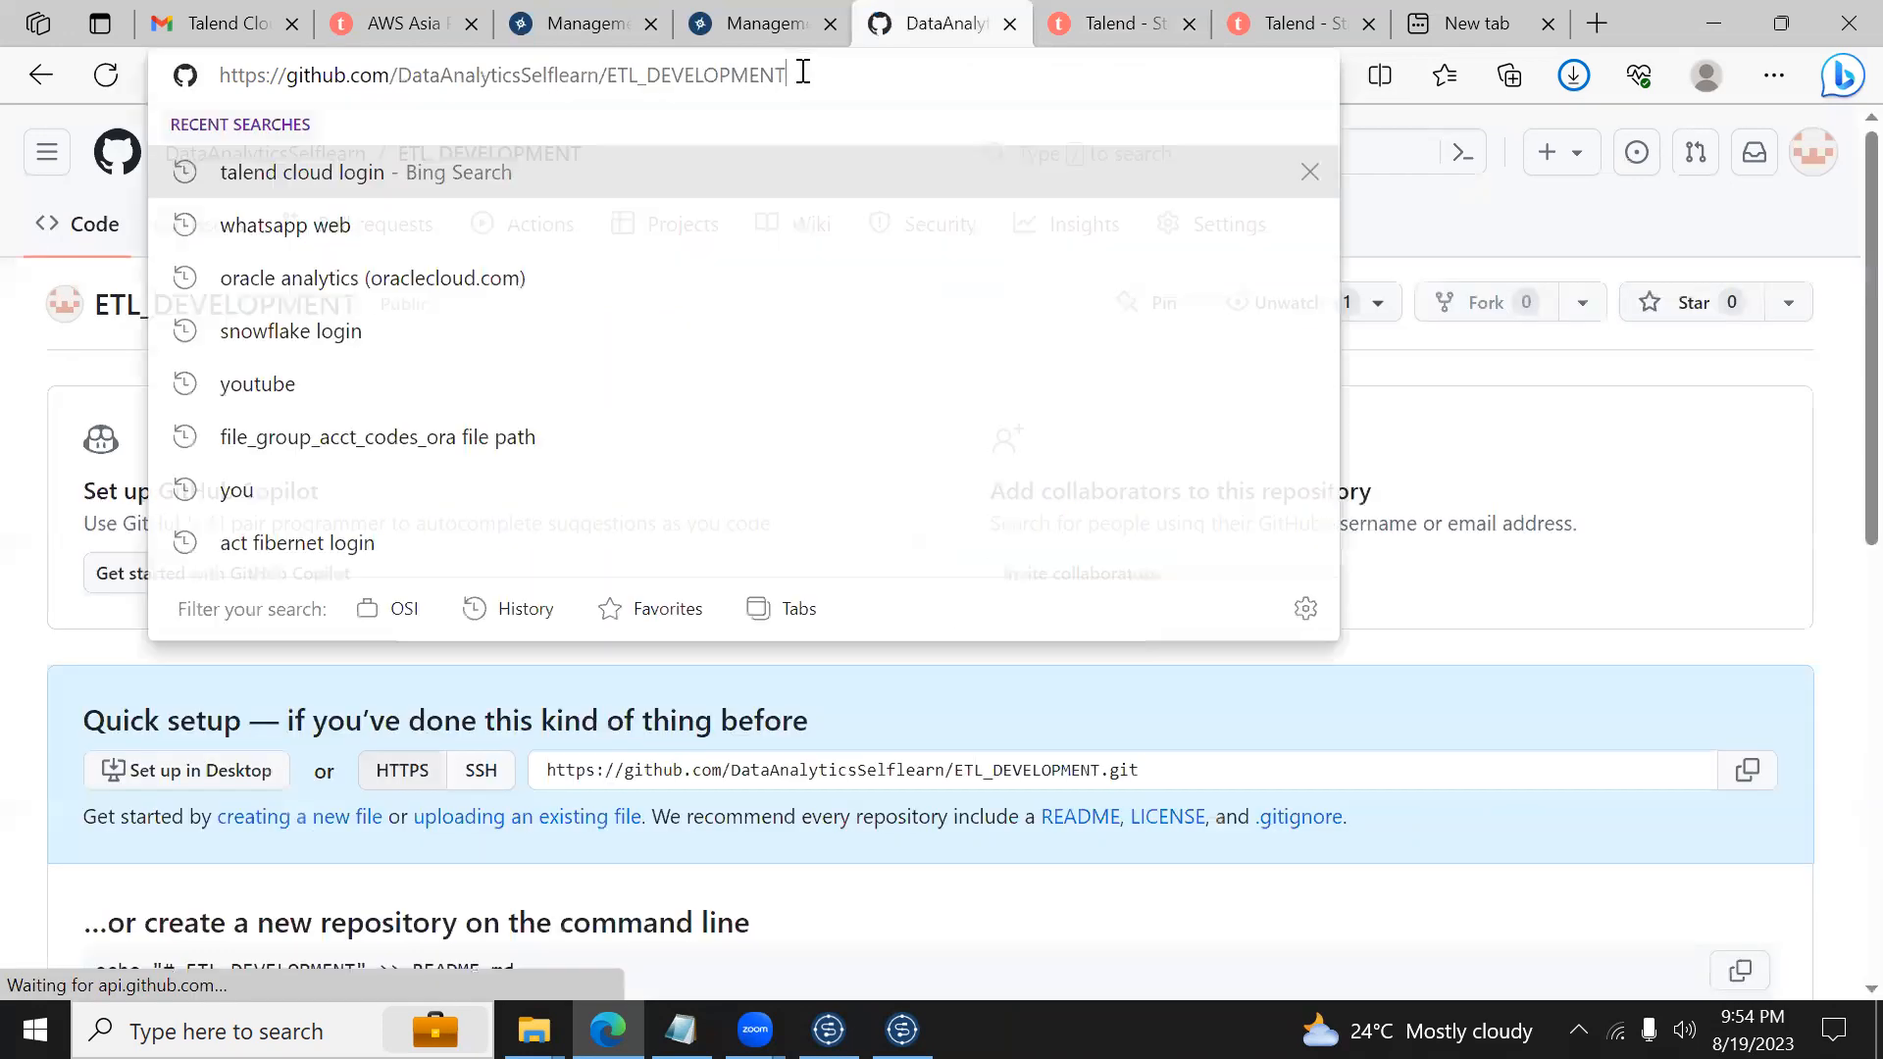
Step: Paste the copied repository address as the Git URL of the Management Console project and save the project
{"action": "left_click", "coordinate": [549, 24]}
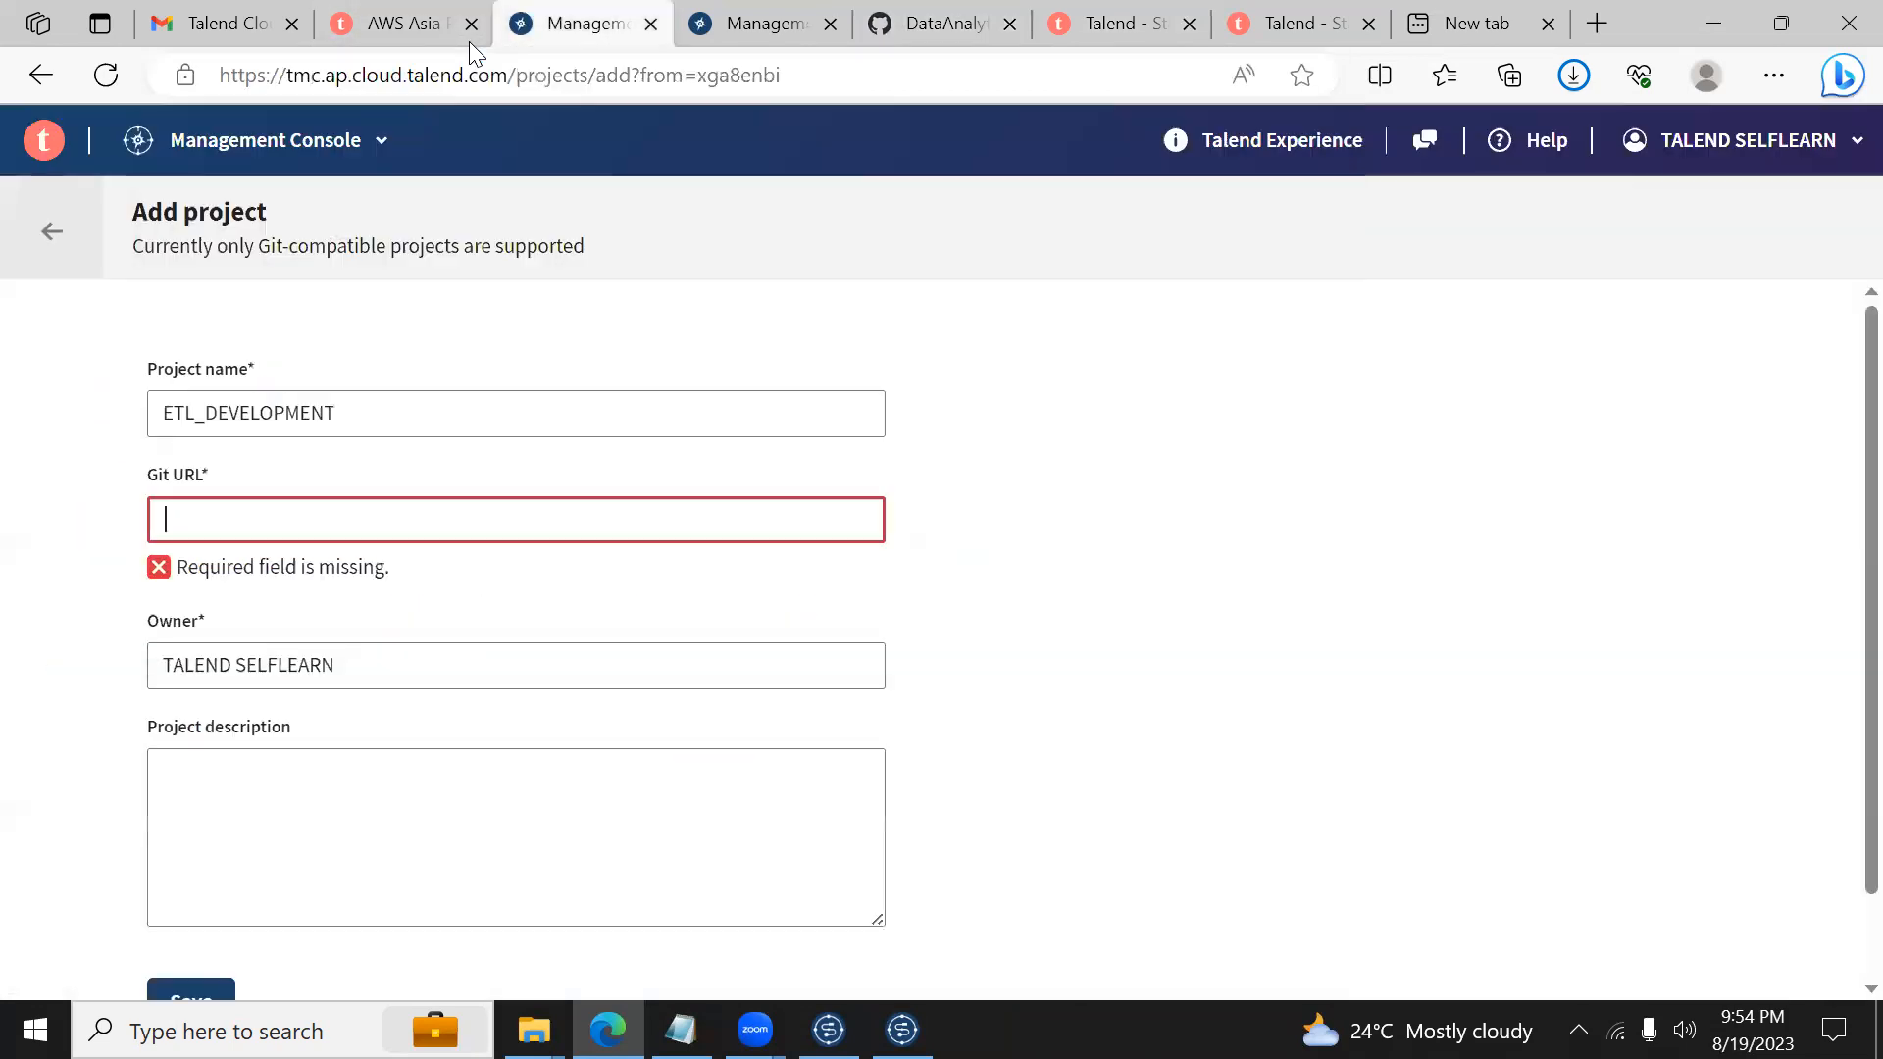
{"action": "key", "text": "ctrl+v"}
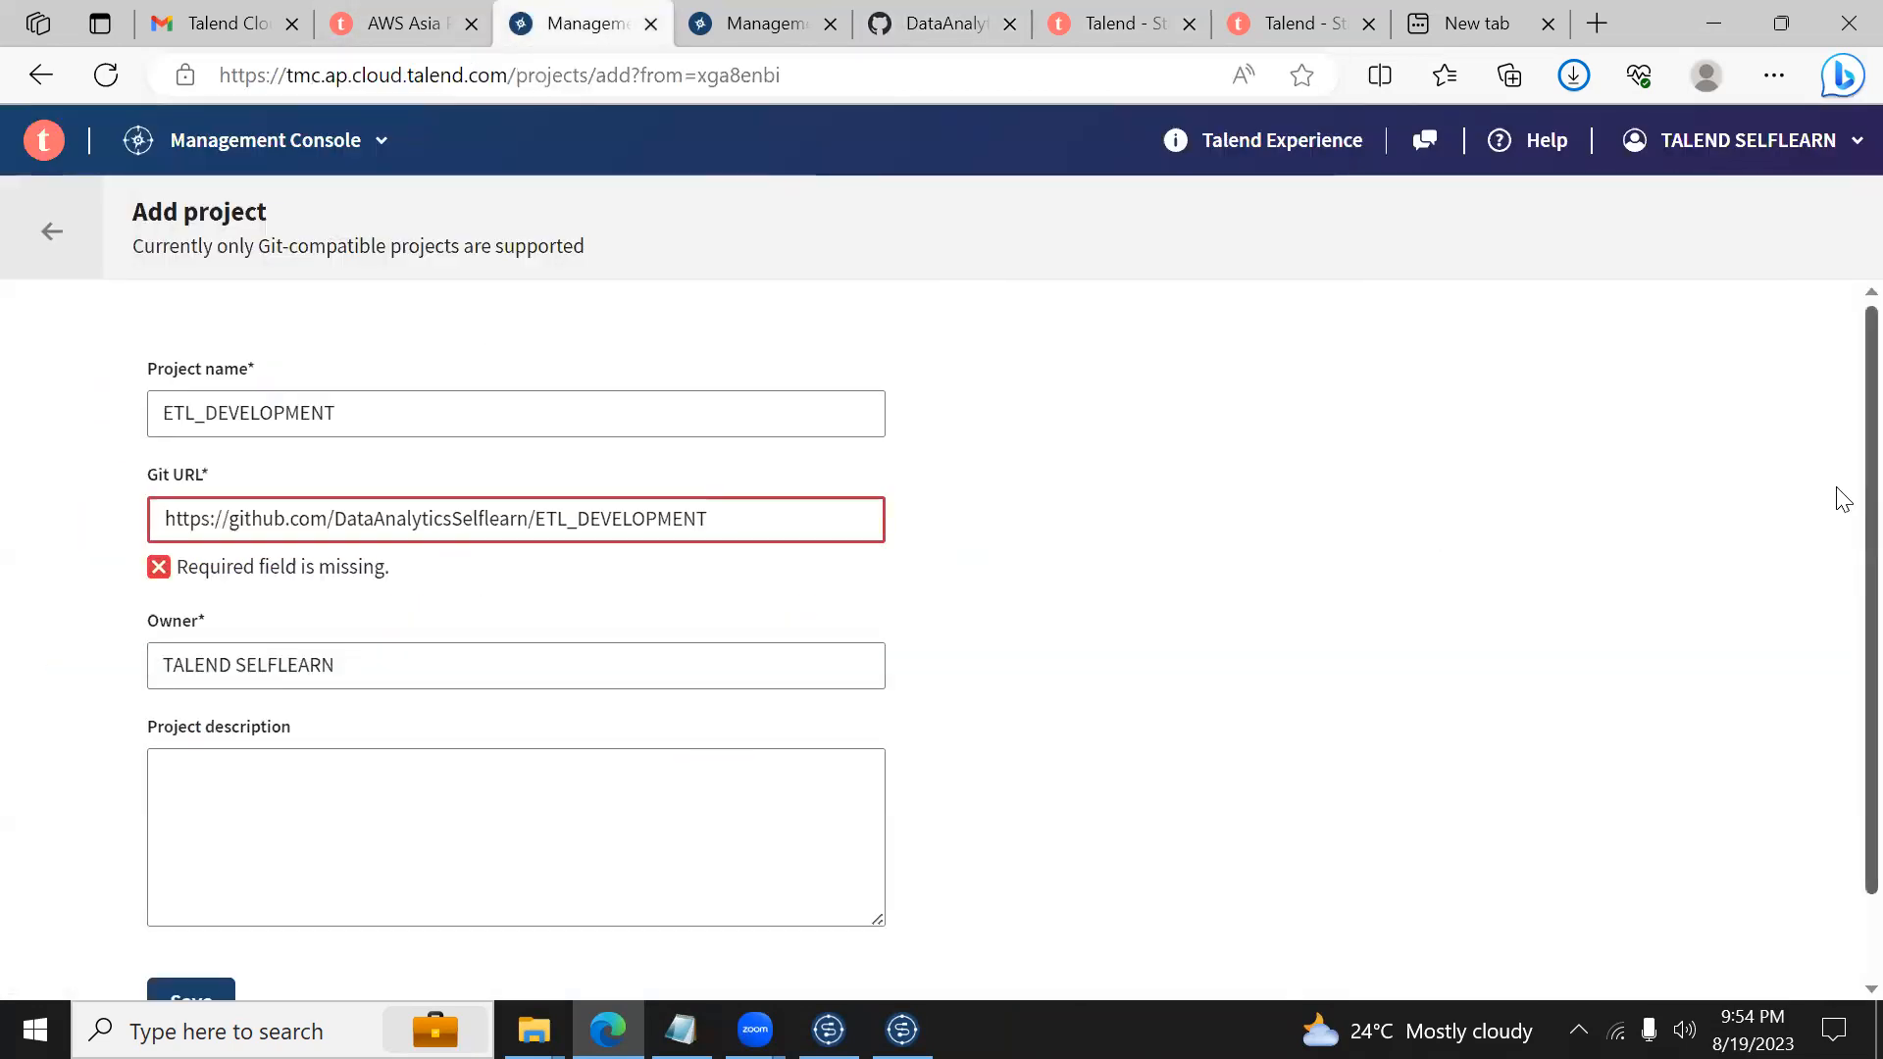
{"action": "scroll", "coordinate": [1842, 738], "scroll_direction": "down", "scroll_amount": 1}
{"action": "scroll", "coordinate": [1842, 737], "scroll_direction": "down", "scroll_amount": 1}
{"action": "left_click", "coordinate": [227, 912]}
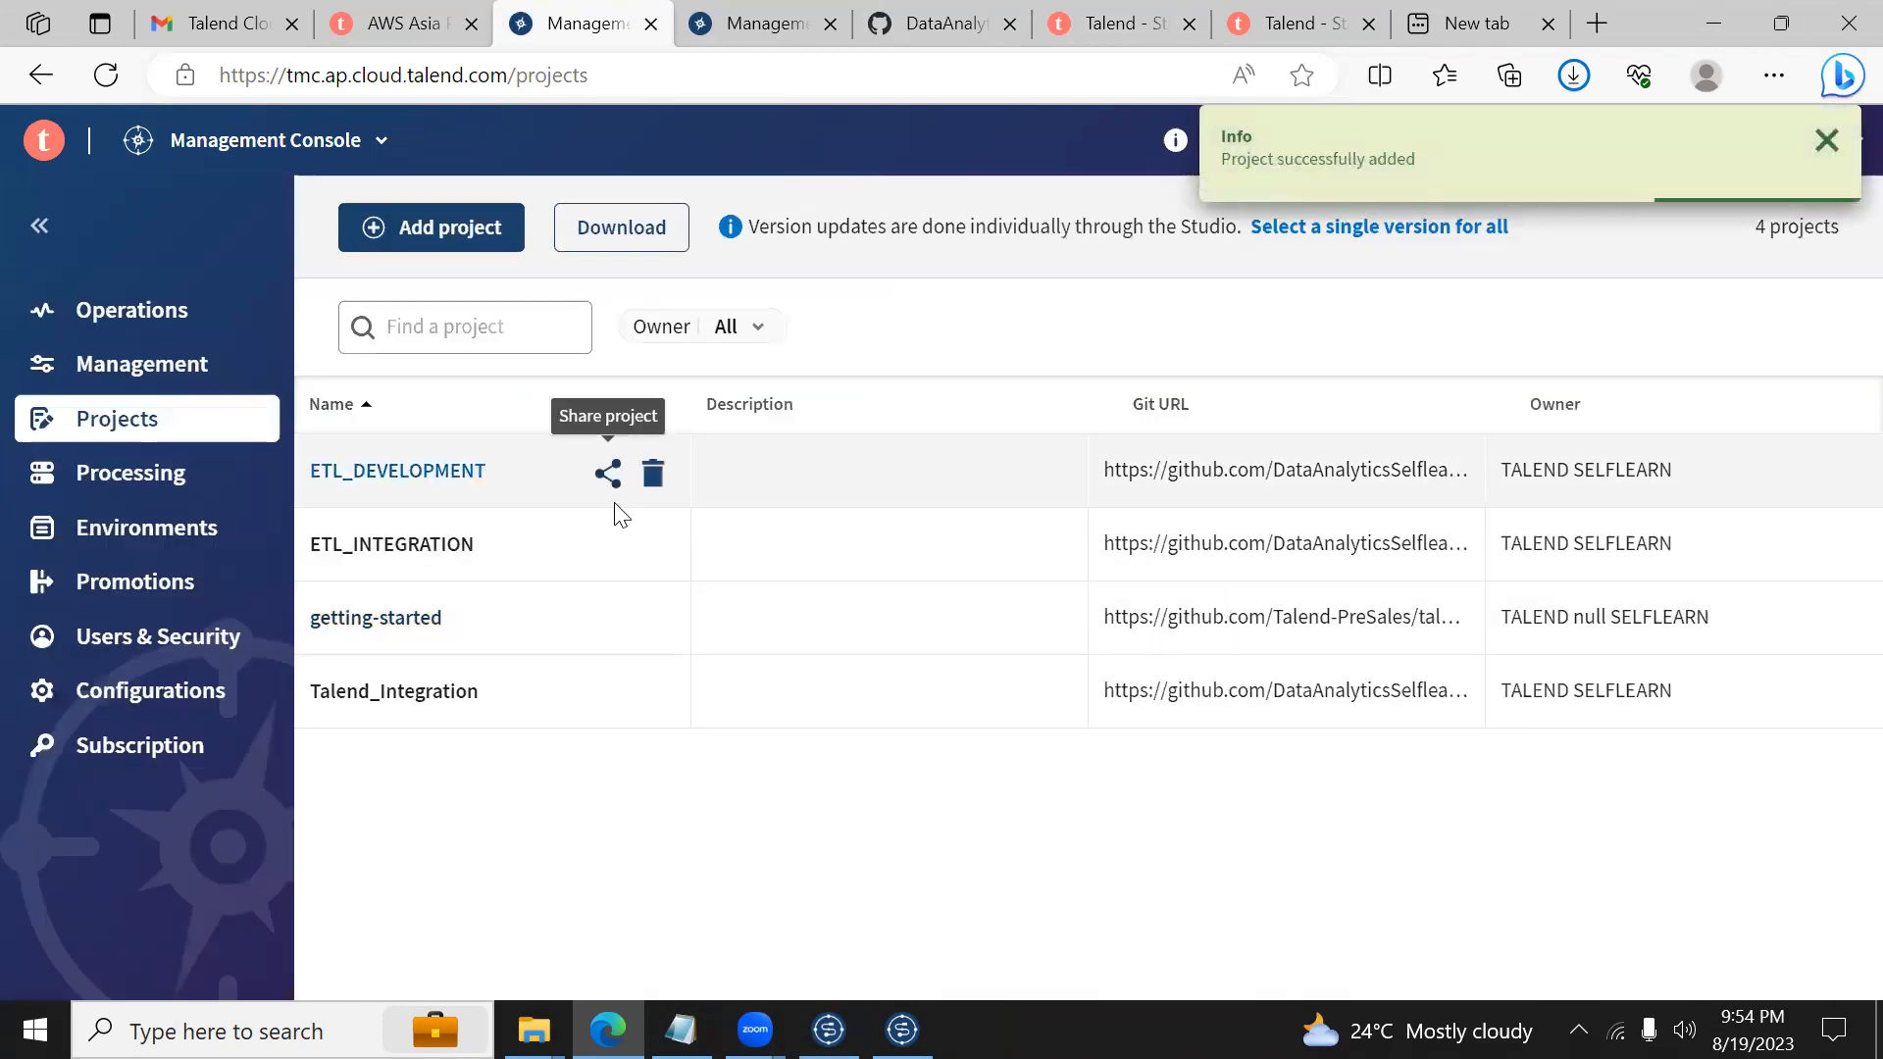
Step: Check the collaborators of the getting-started project, and share the ETL_DEVELOPMENT project with the listed user
{"action": "left_click", "coordinate": [617, 627]}
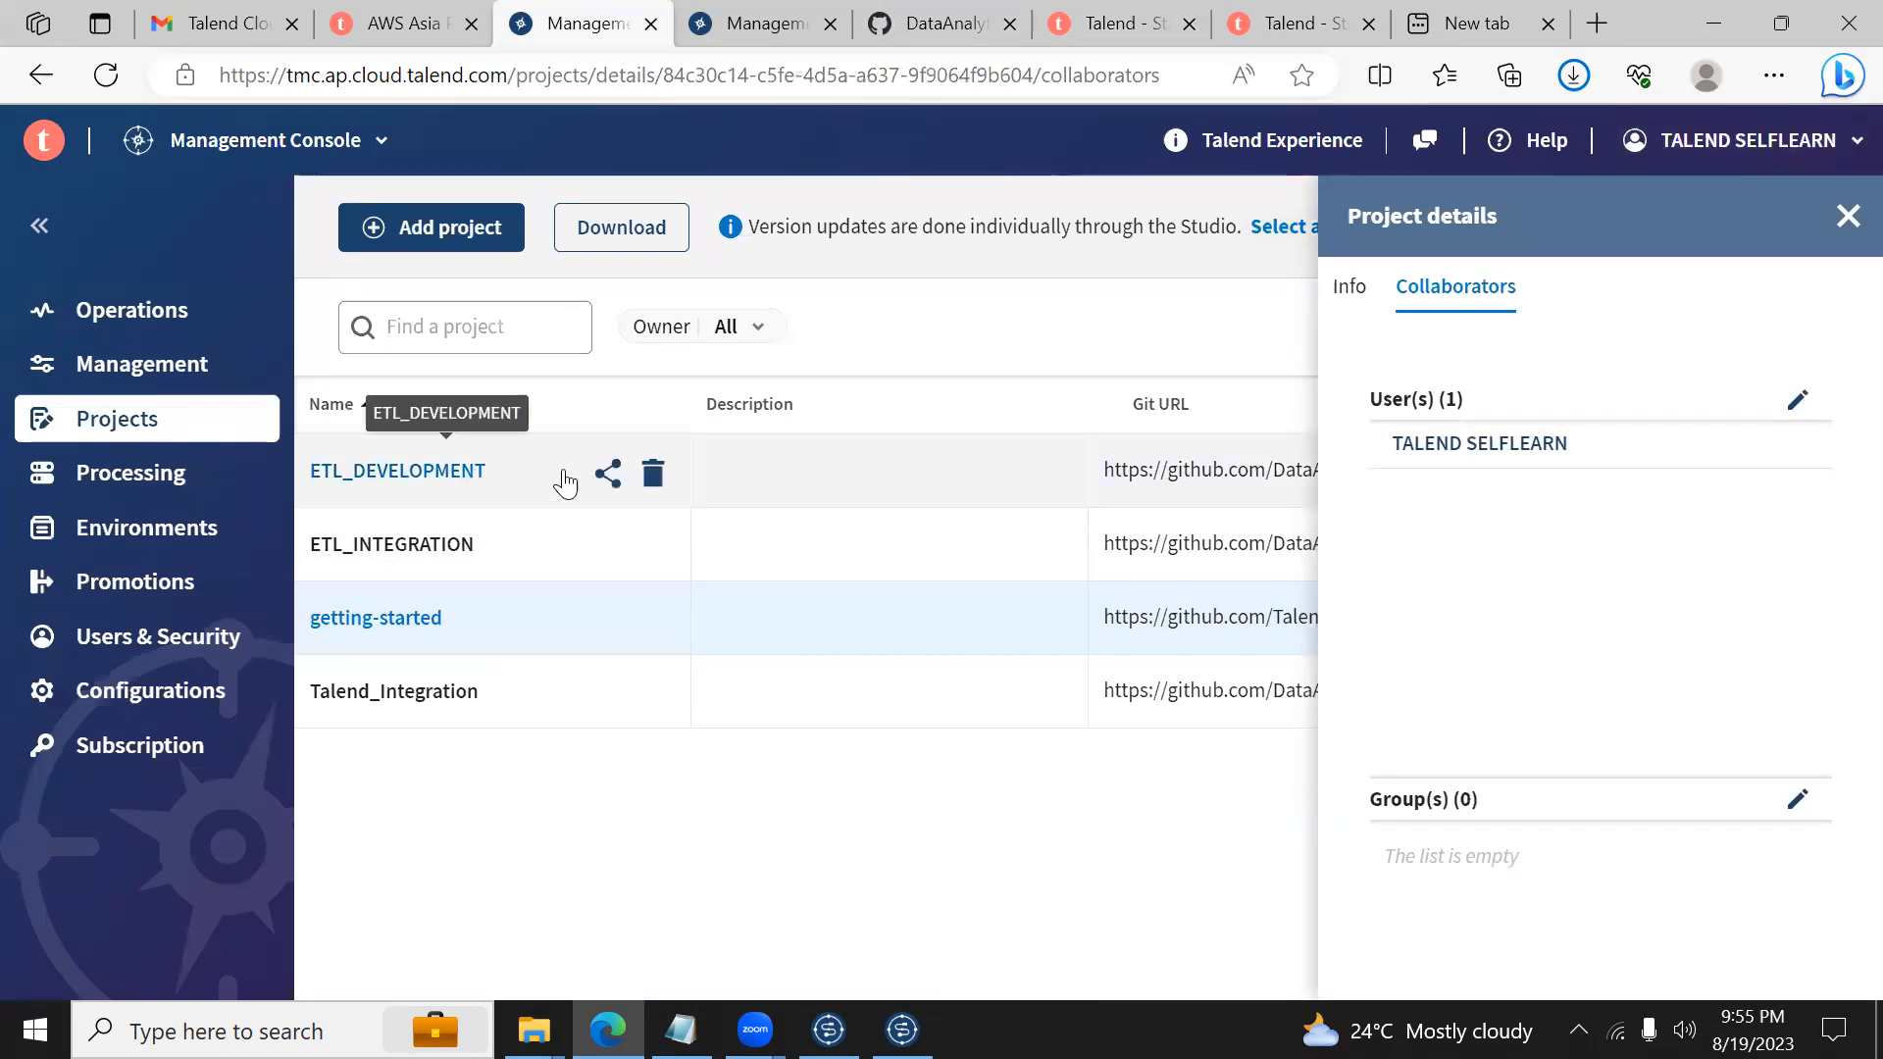
{"action": "left_click", "coordinate": [617, 484]}
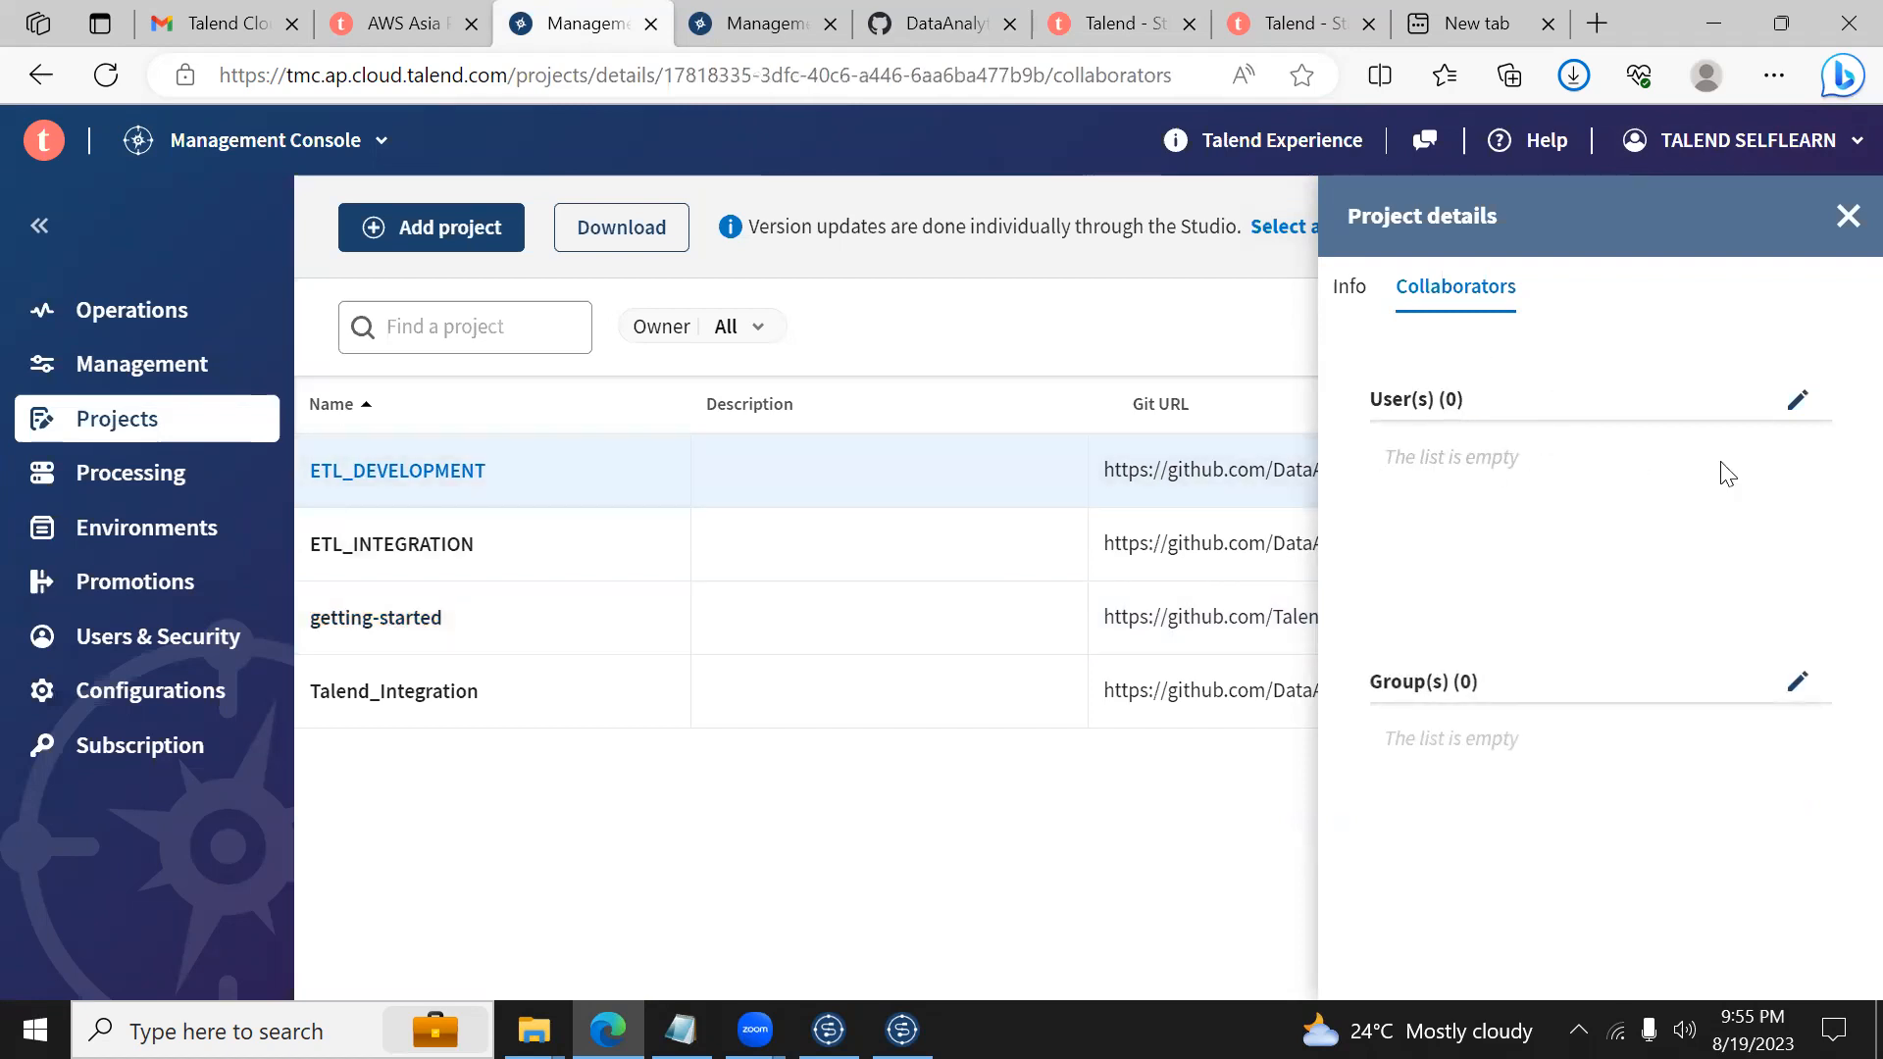
{"action": "left_click", "coordinate": [1799, 402]}
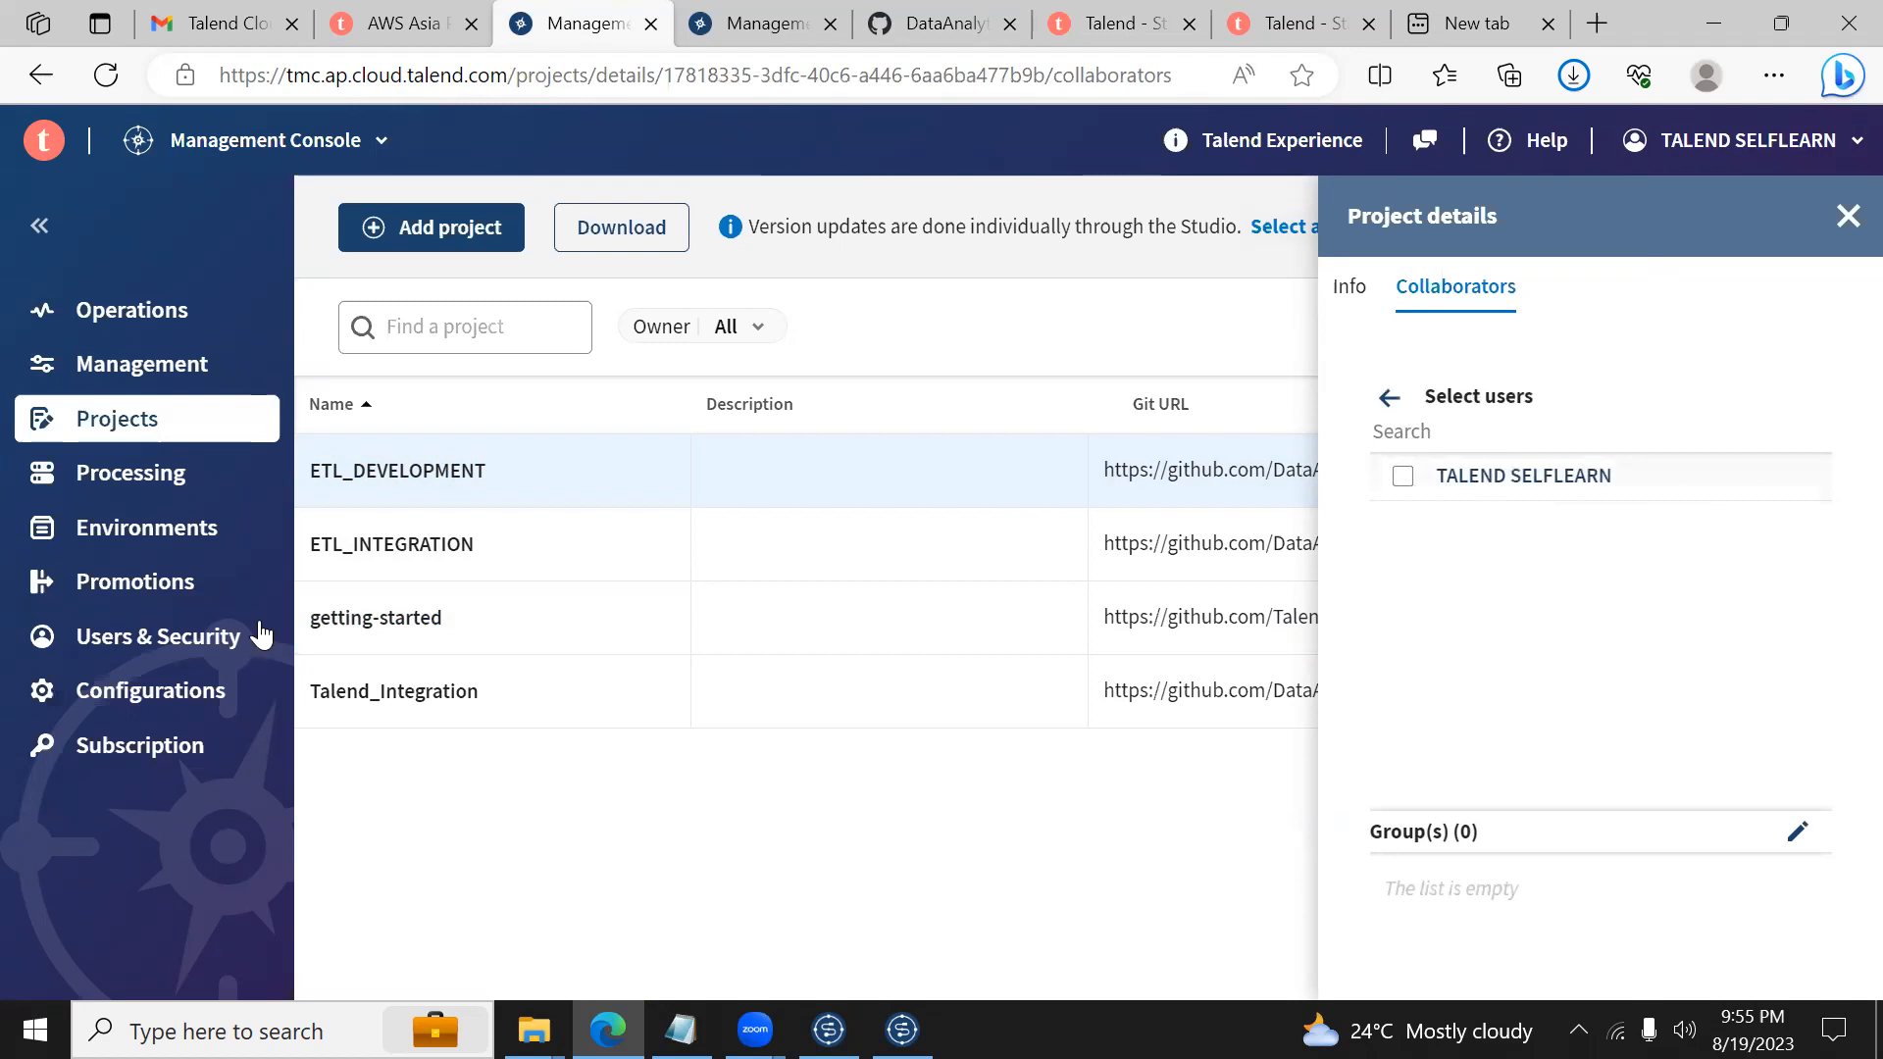
{"action": "left_click", "coordinate": [1405, 479]}
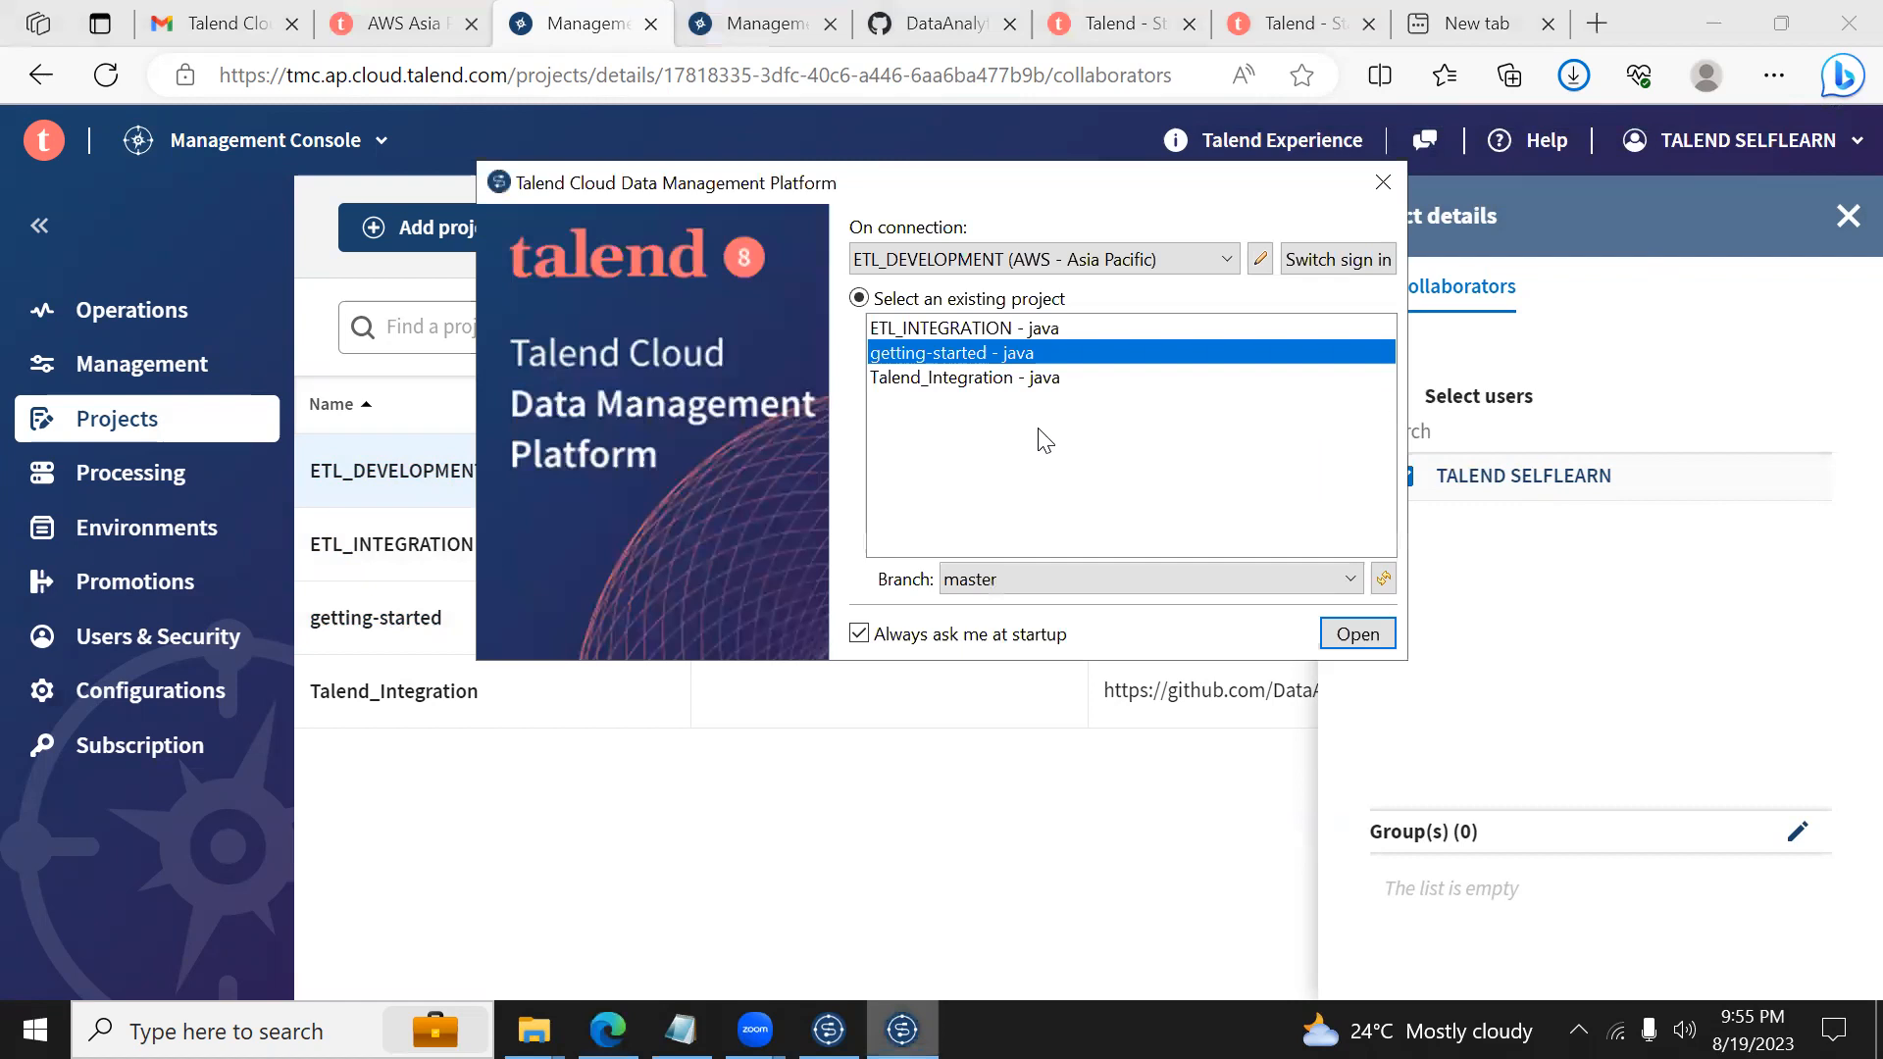
Step: In Talend Studio, reload the project list by switching to the "Remote connection to AWS - Asia Pacific" connection and back to ETL_DEVELOPMENT
{"action": "left_click", "coordinate": [1162, 258]}
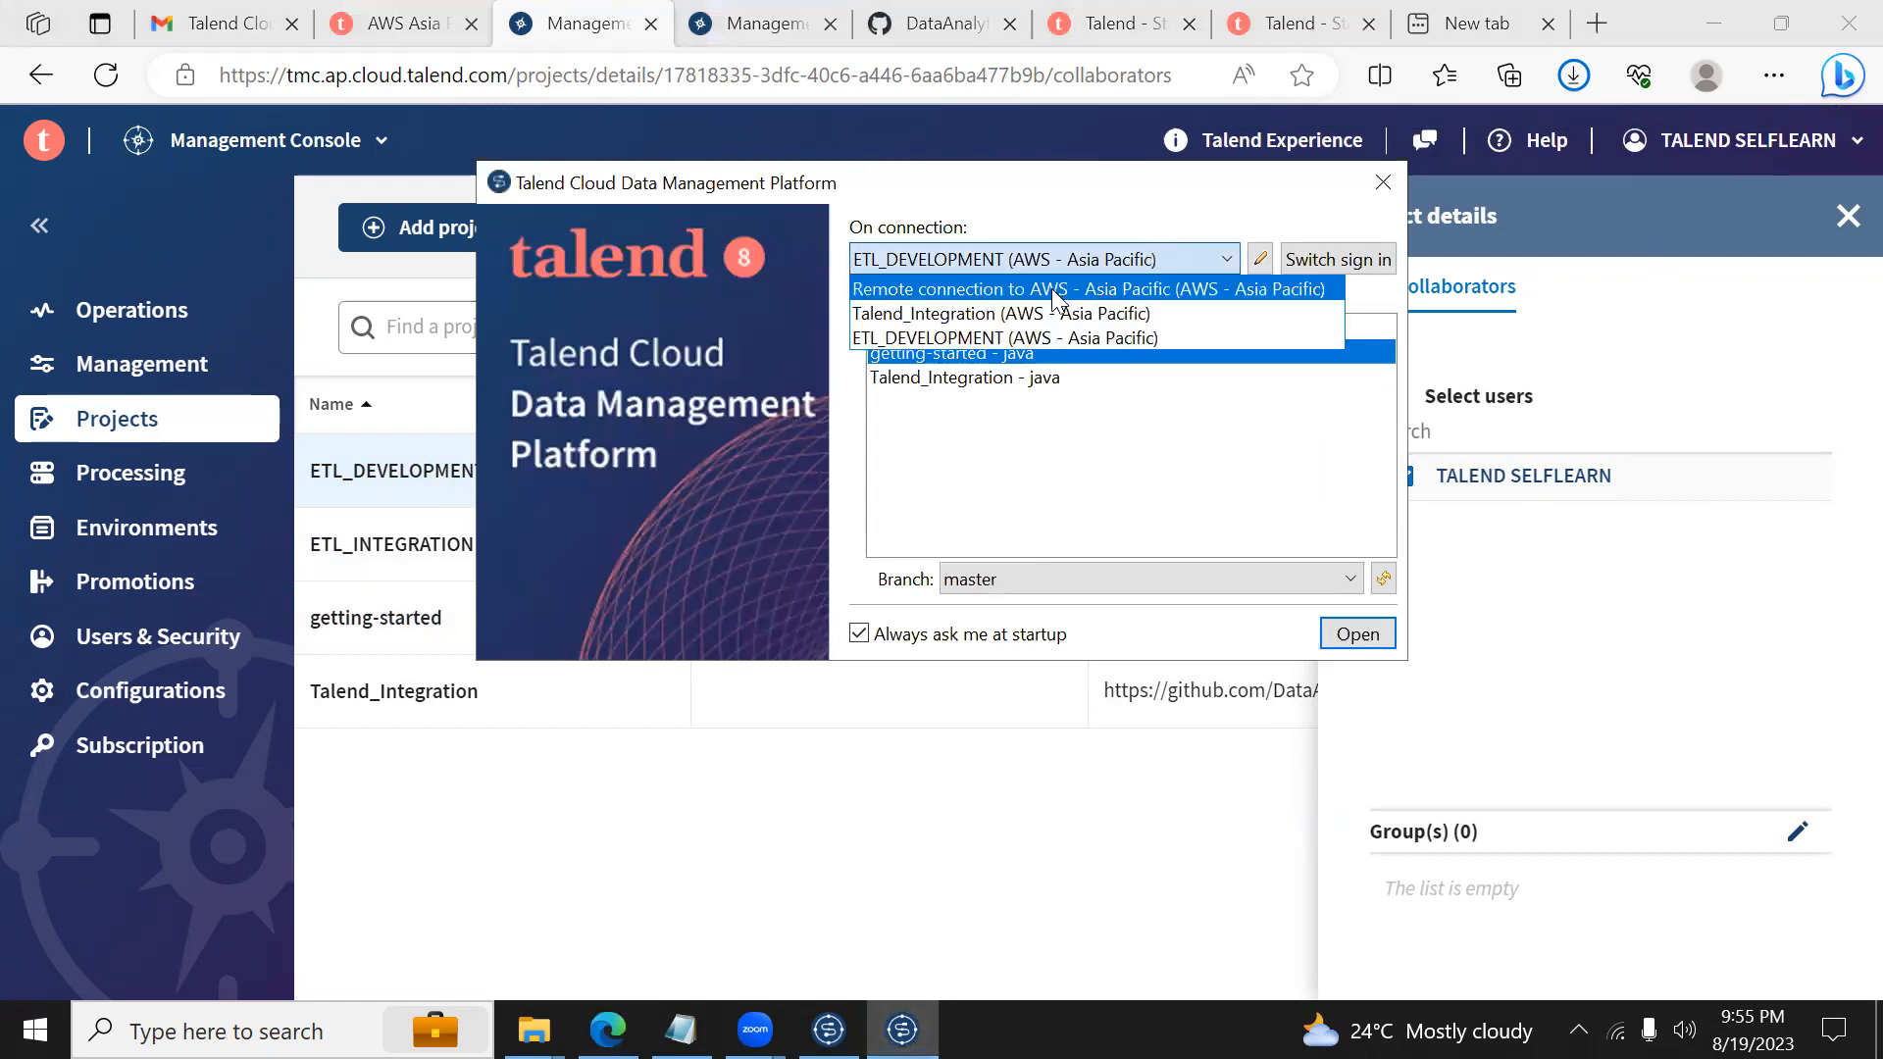
{"action": "left_click", "coordinate": [1054, 290]}
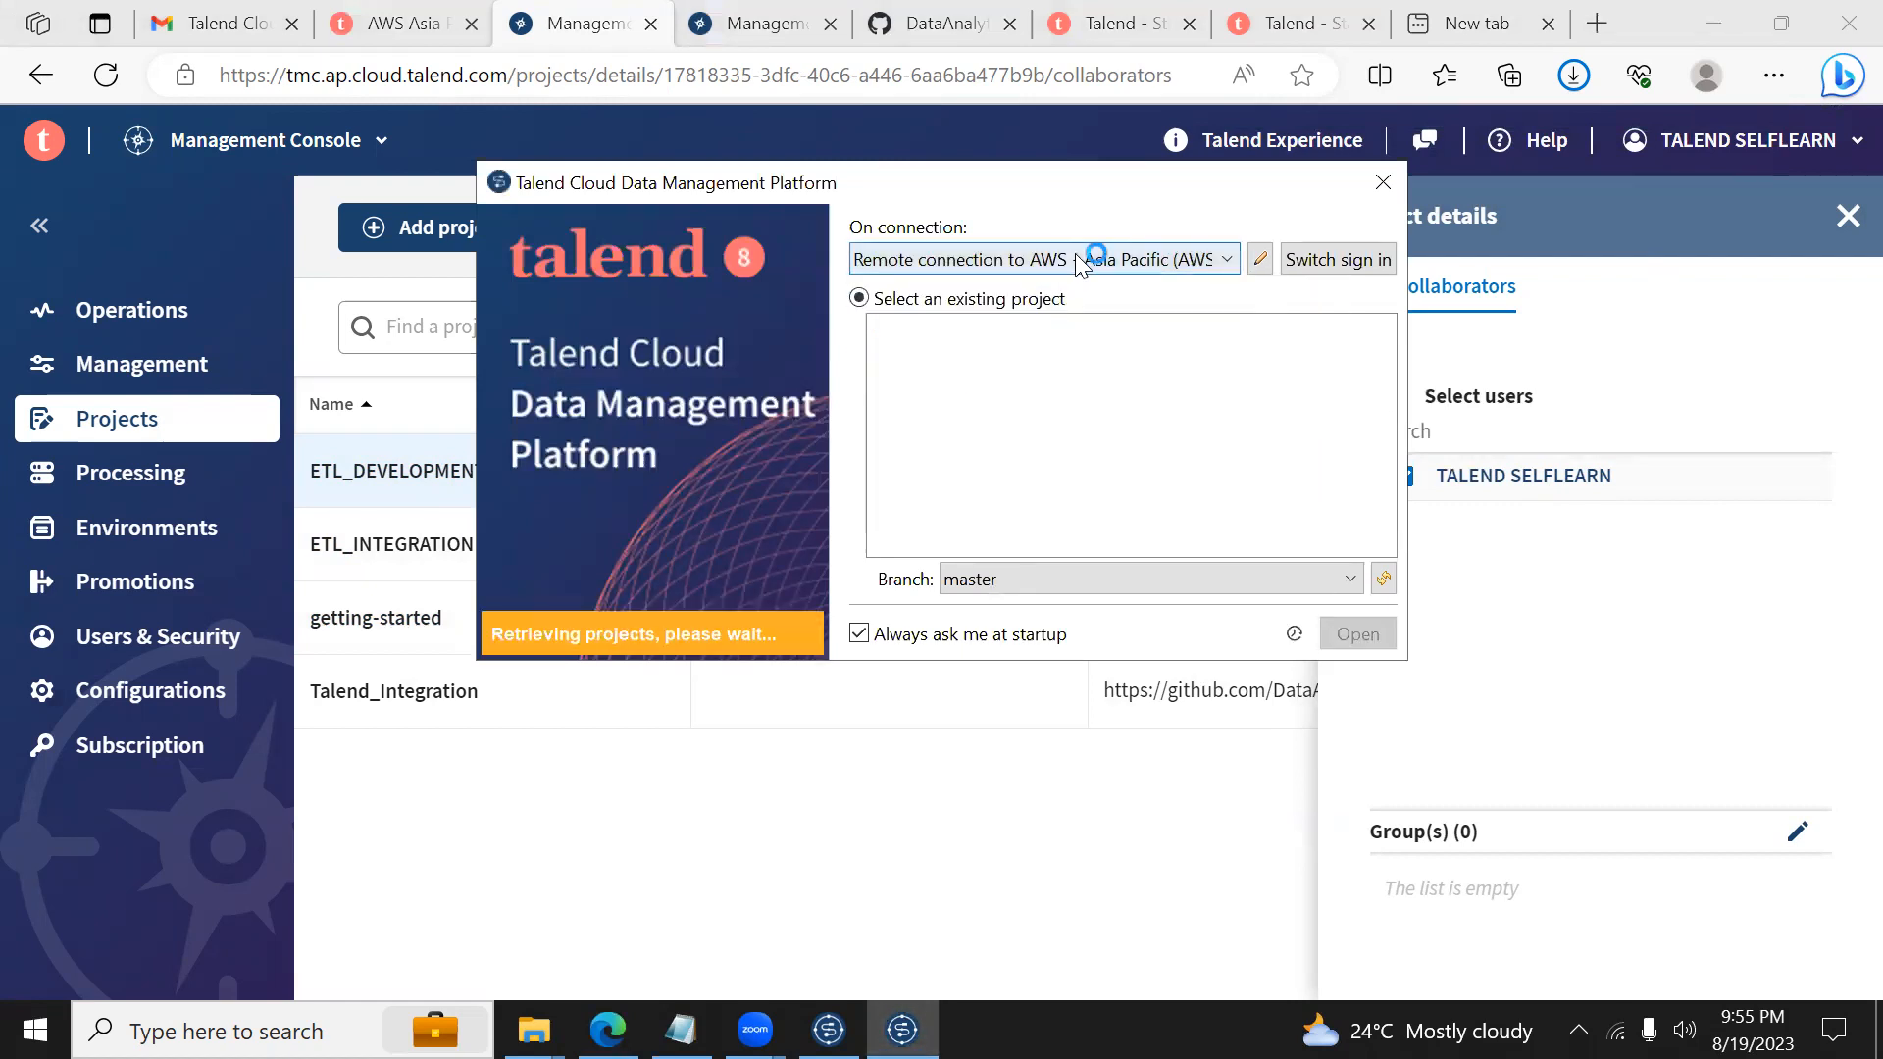
{"action": "left_click", "coordinate": [1081, 262]}
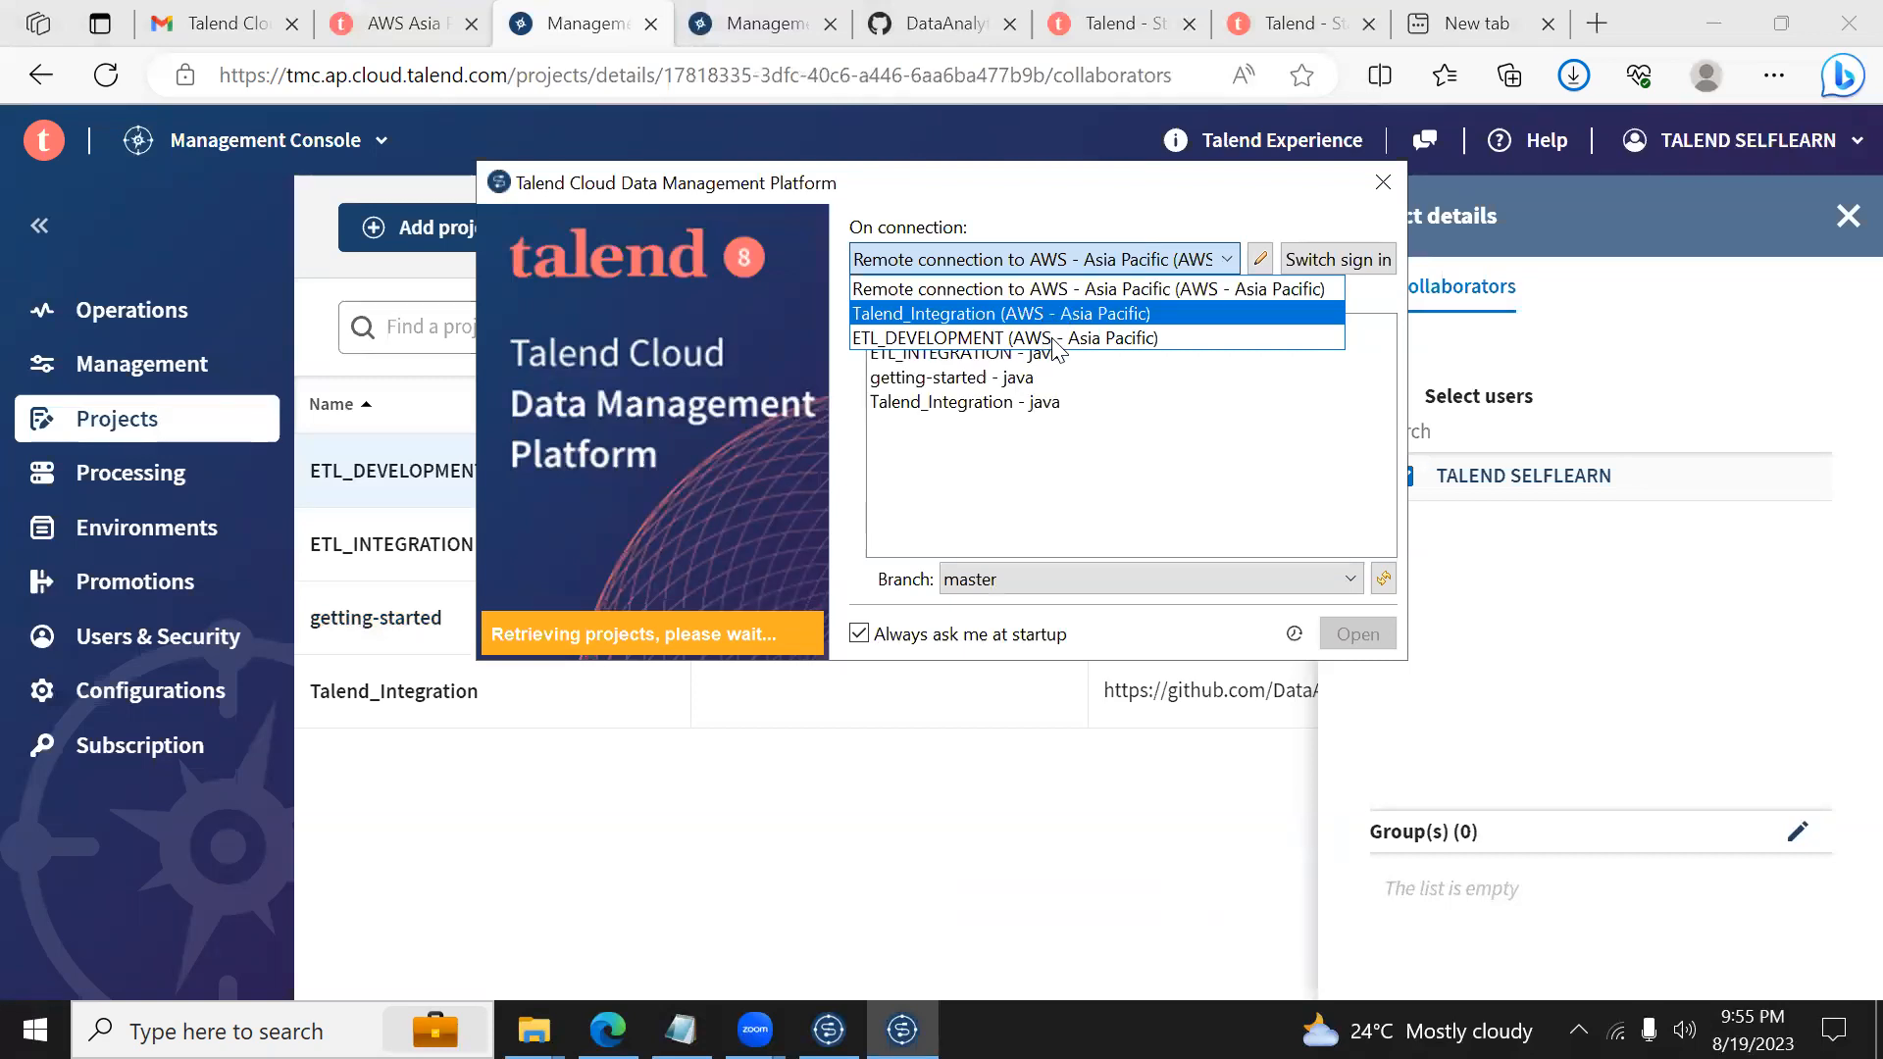
{"action": "left_click", "coordinate": [1054, 338]}
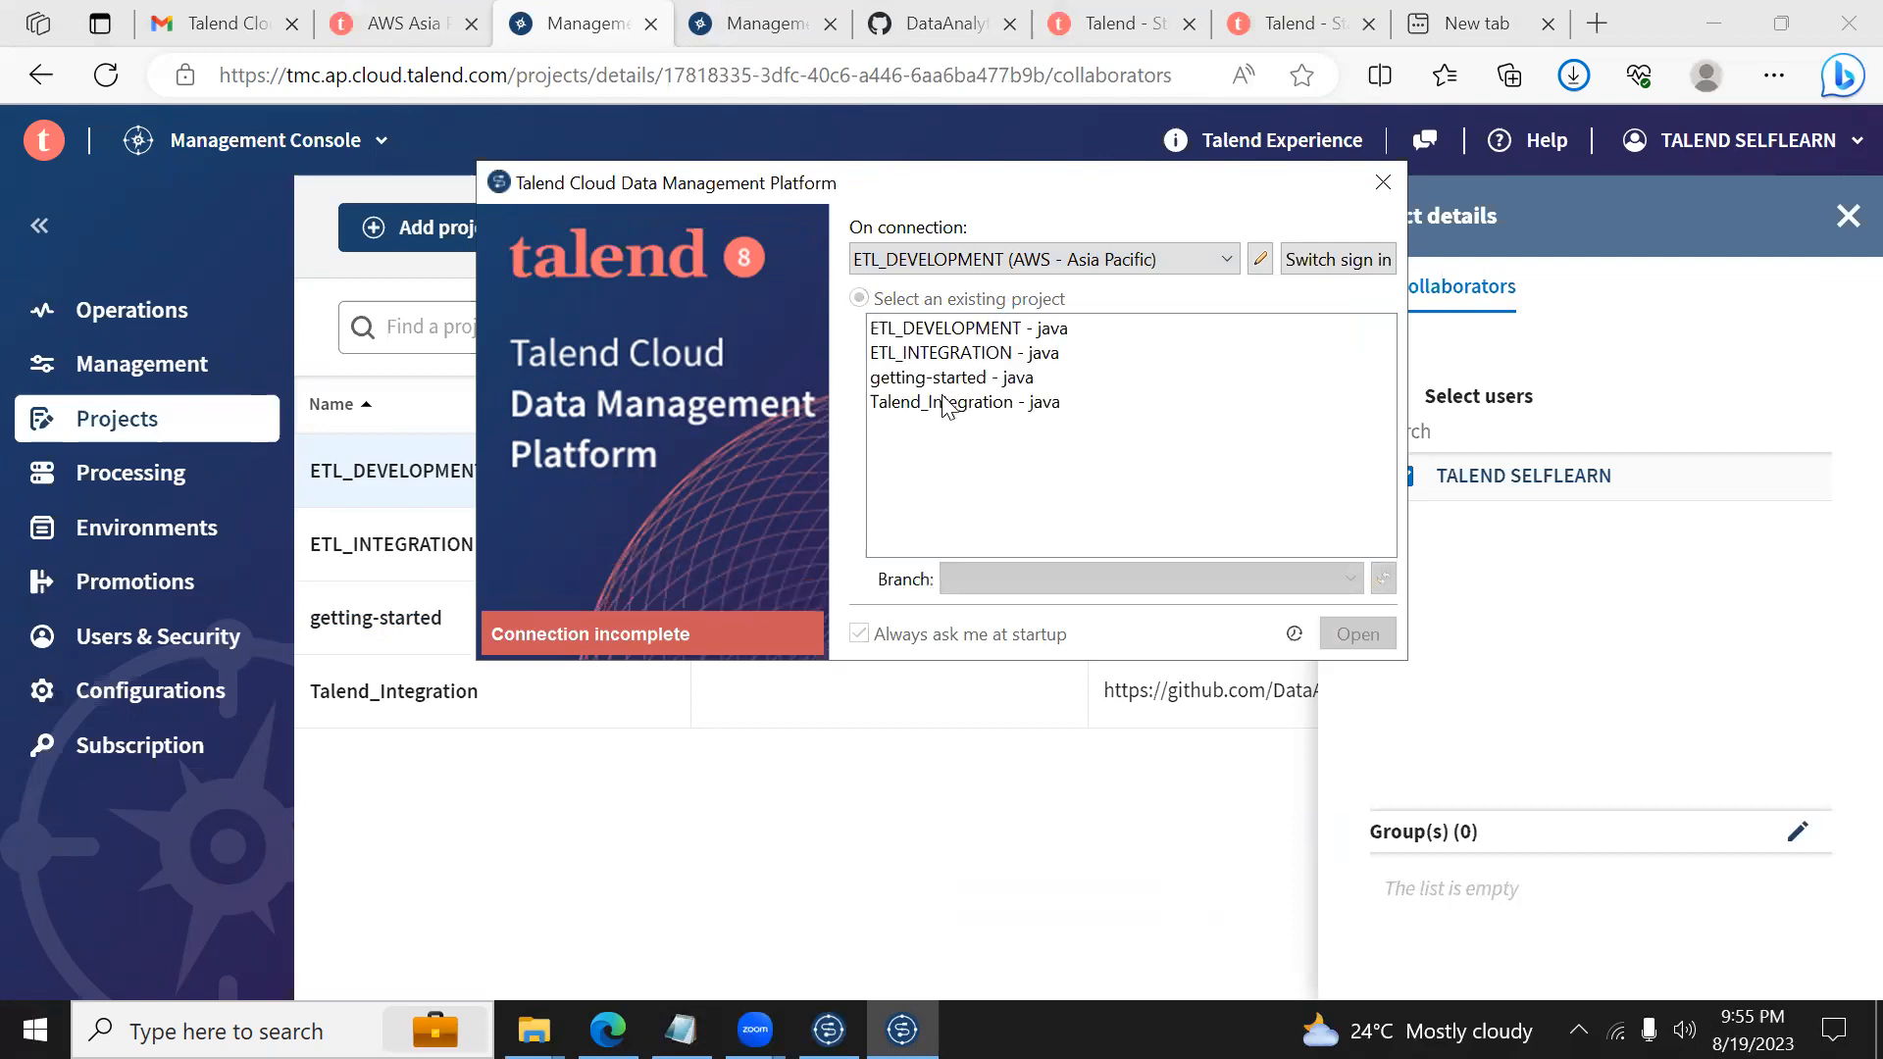
Step: Open the ETL_DEVELOPMENT project on branches/master and agree to initialise its Git repository with a gitignore file
{"action": "left_click", "coordinate": [990, 333]}
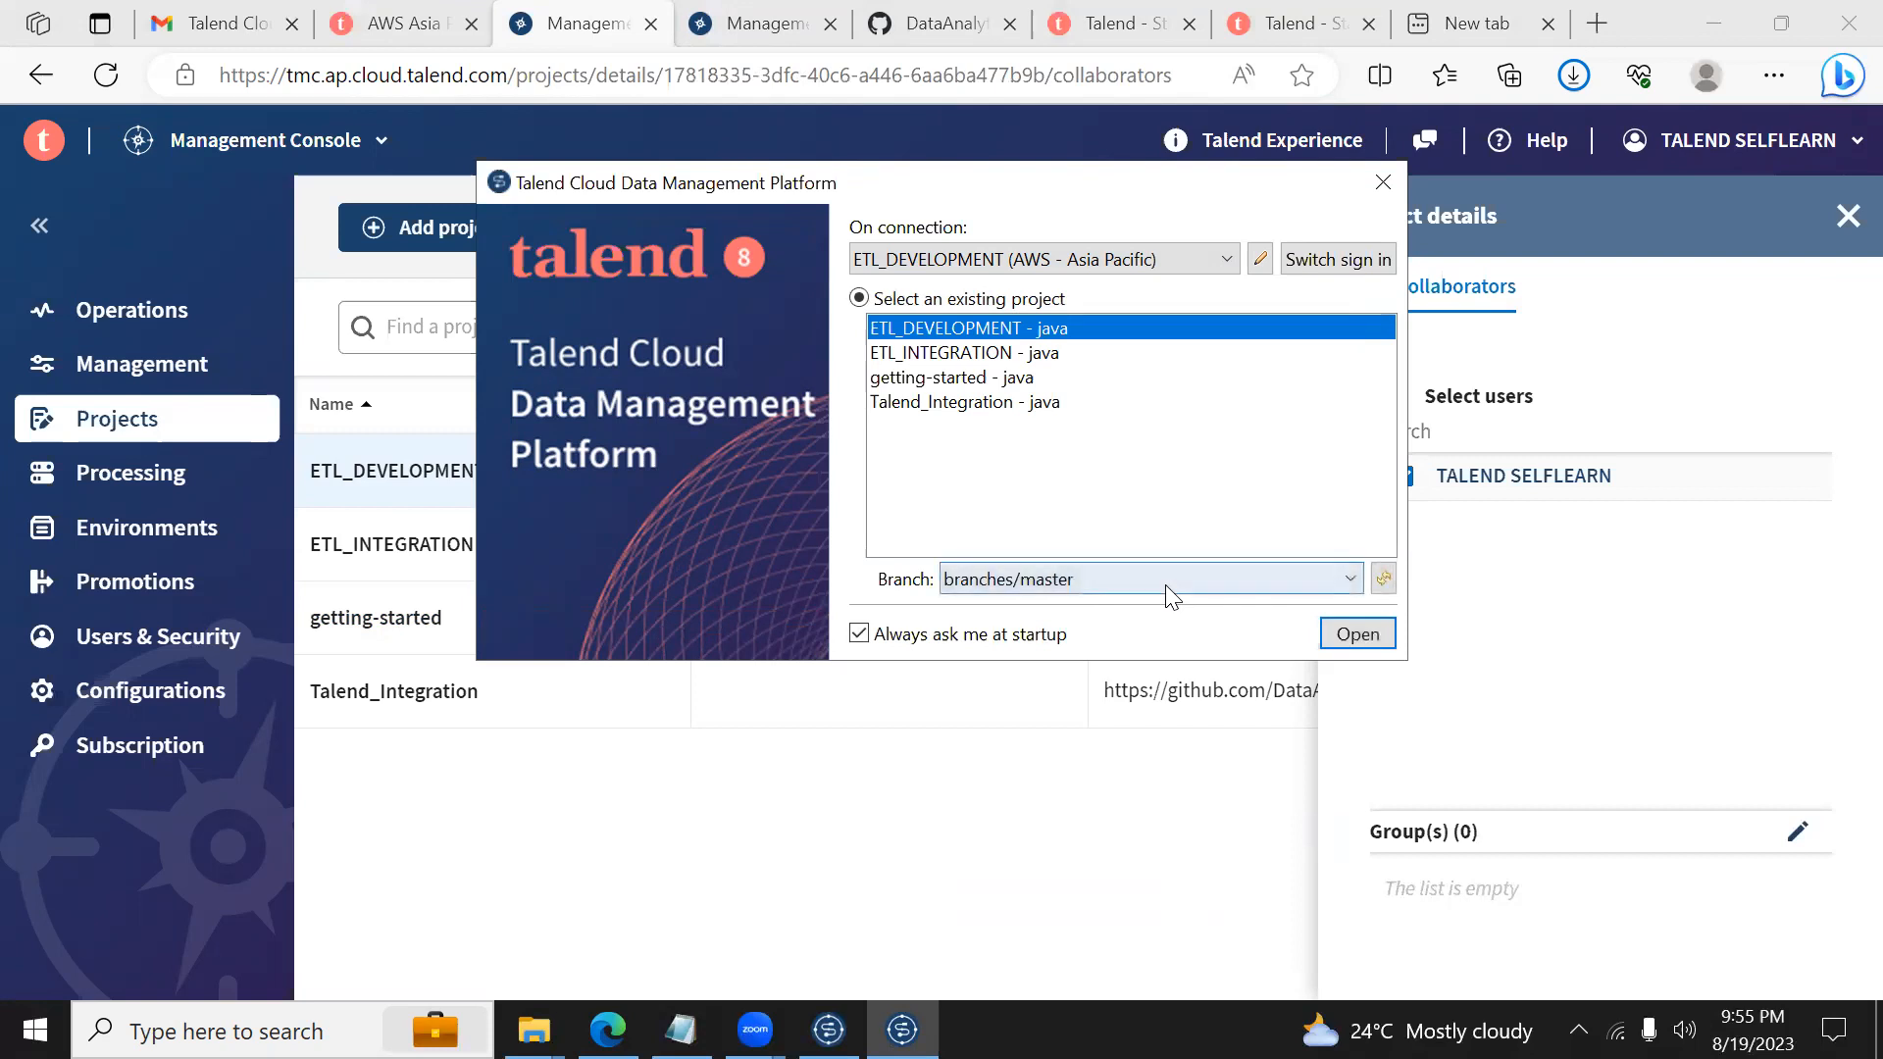
{"action": "left_click", "coordinate": [1167, 586]}
{"action": "left_click", "coordinate": [1168, 588]}
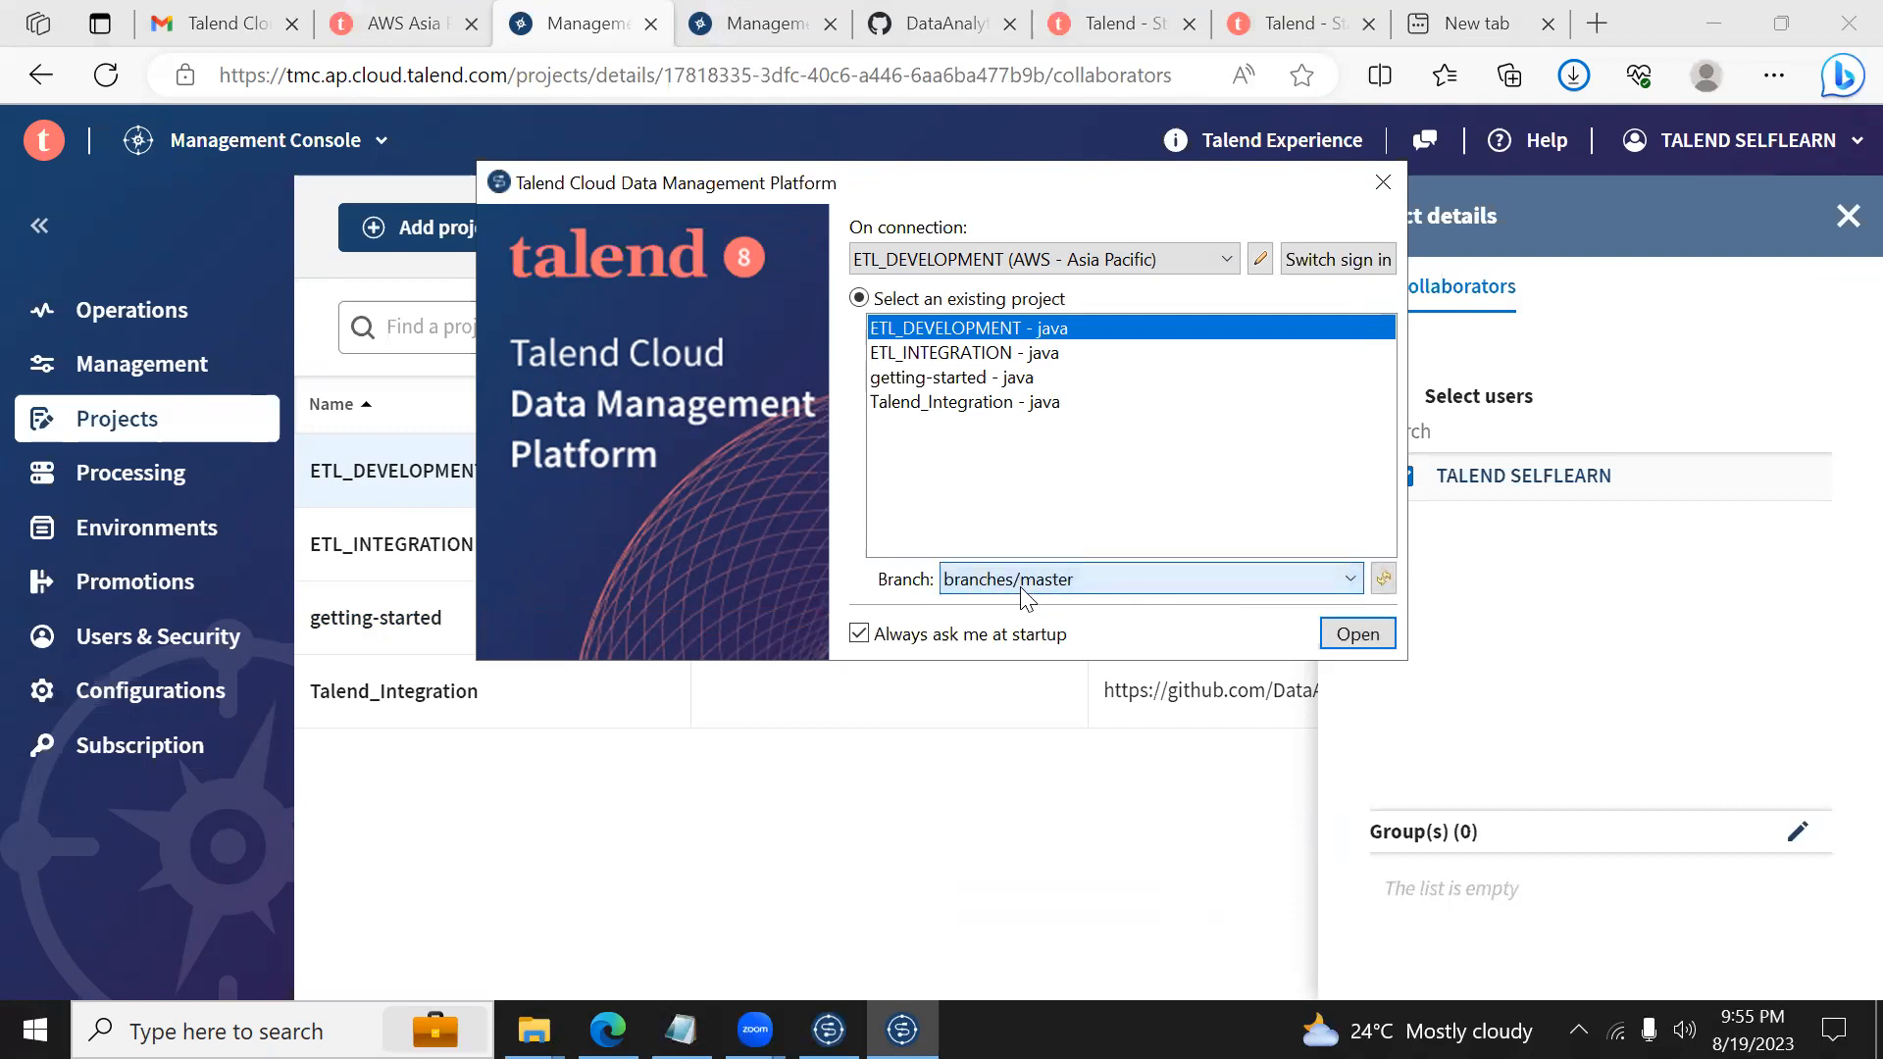
{"action": "left_click", "coordinate": [1349, 638]}
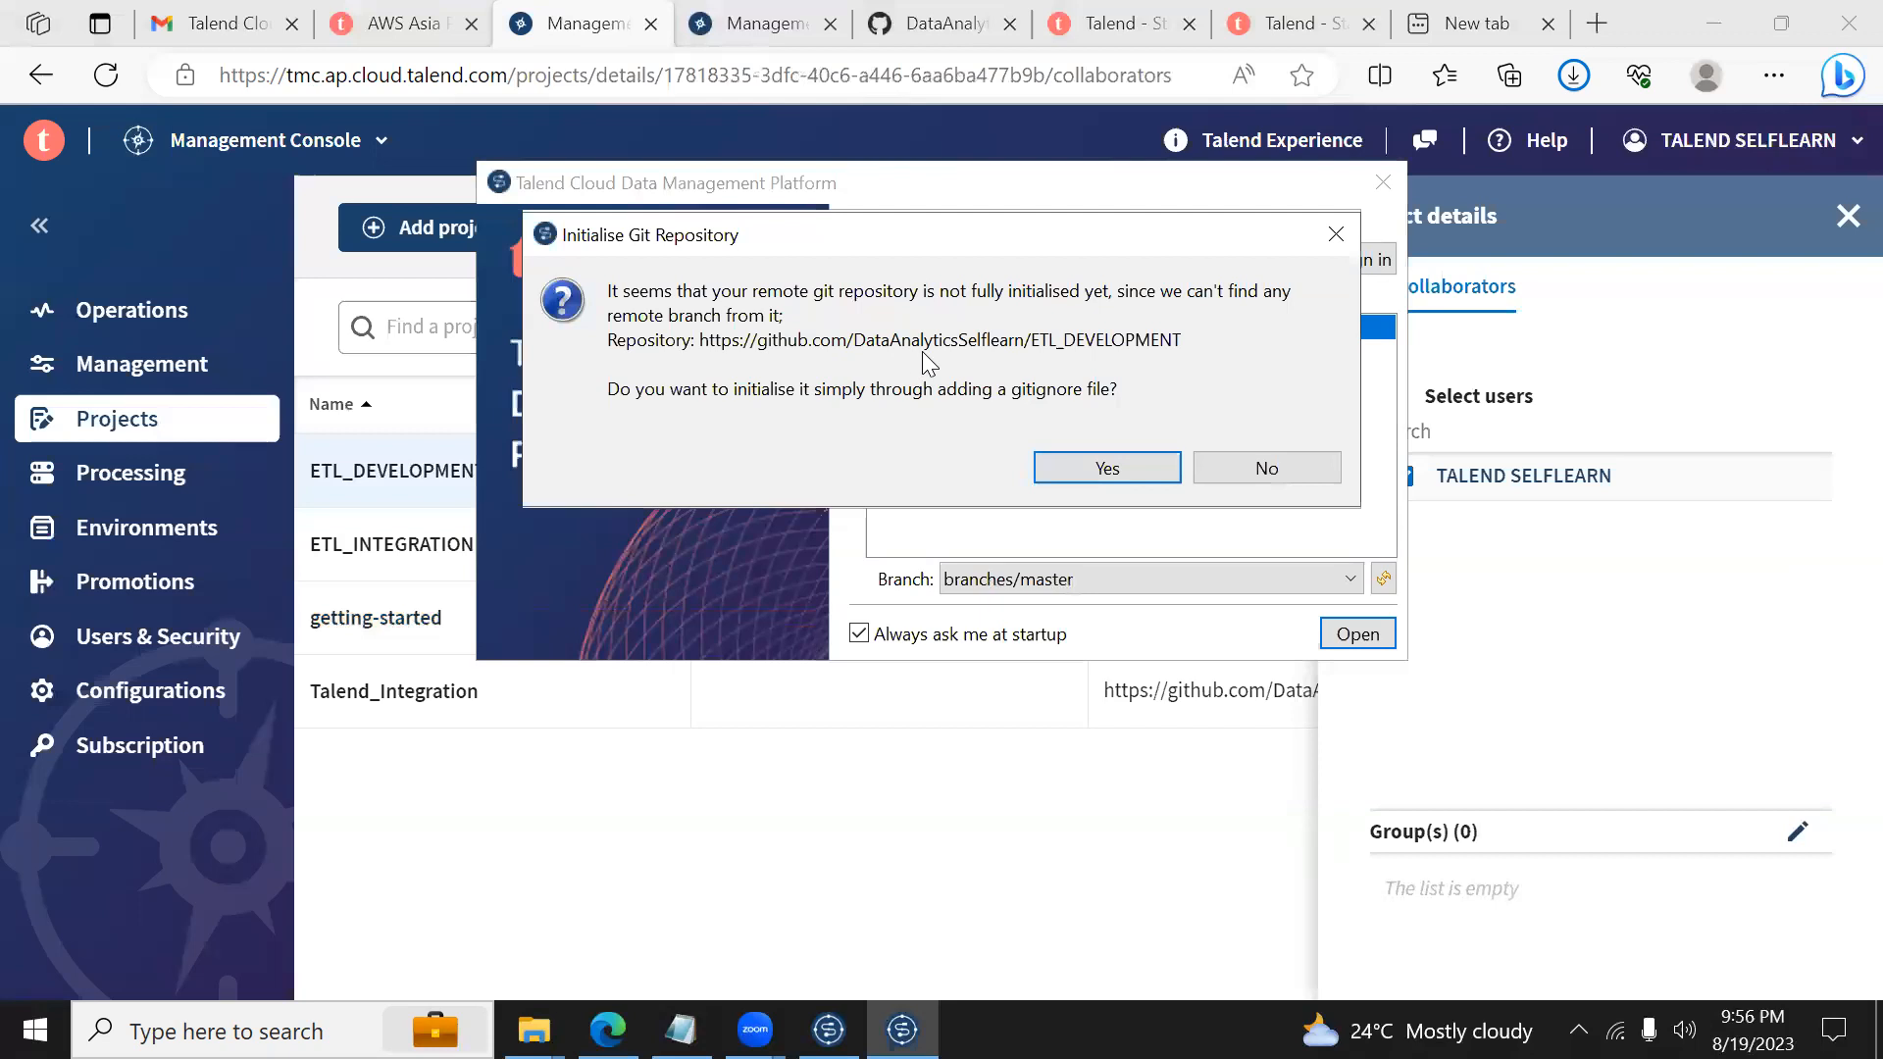
{"action": "left_click", "coordinate": [1108, 469]}
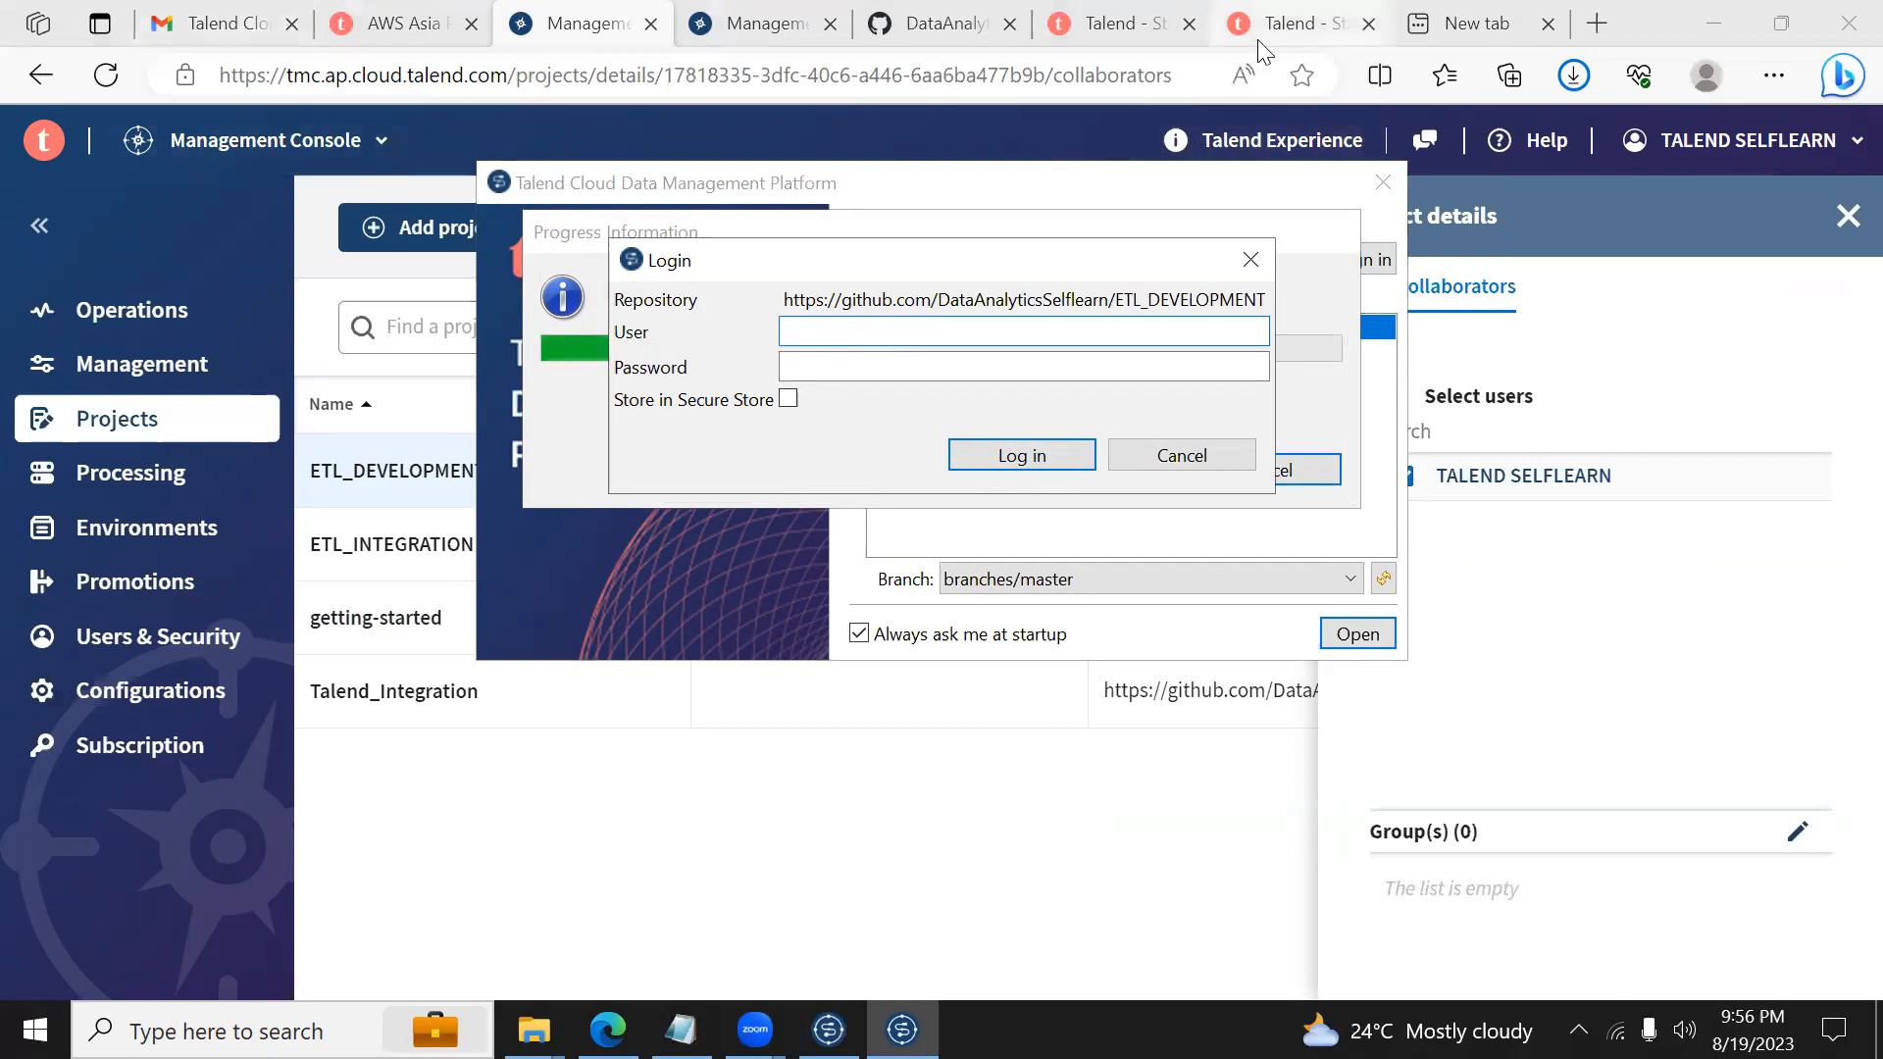
Step: Switch to the browser and look up the GitHub account's user name and the Gmail account's e-mail address for the repository login
{"action": "left_click", "coordinate": [1079, 45]}
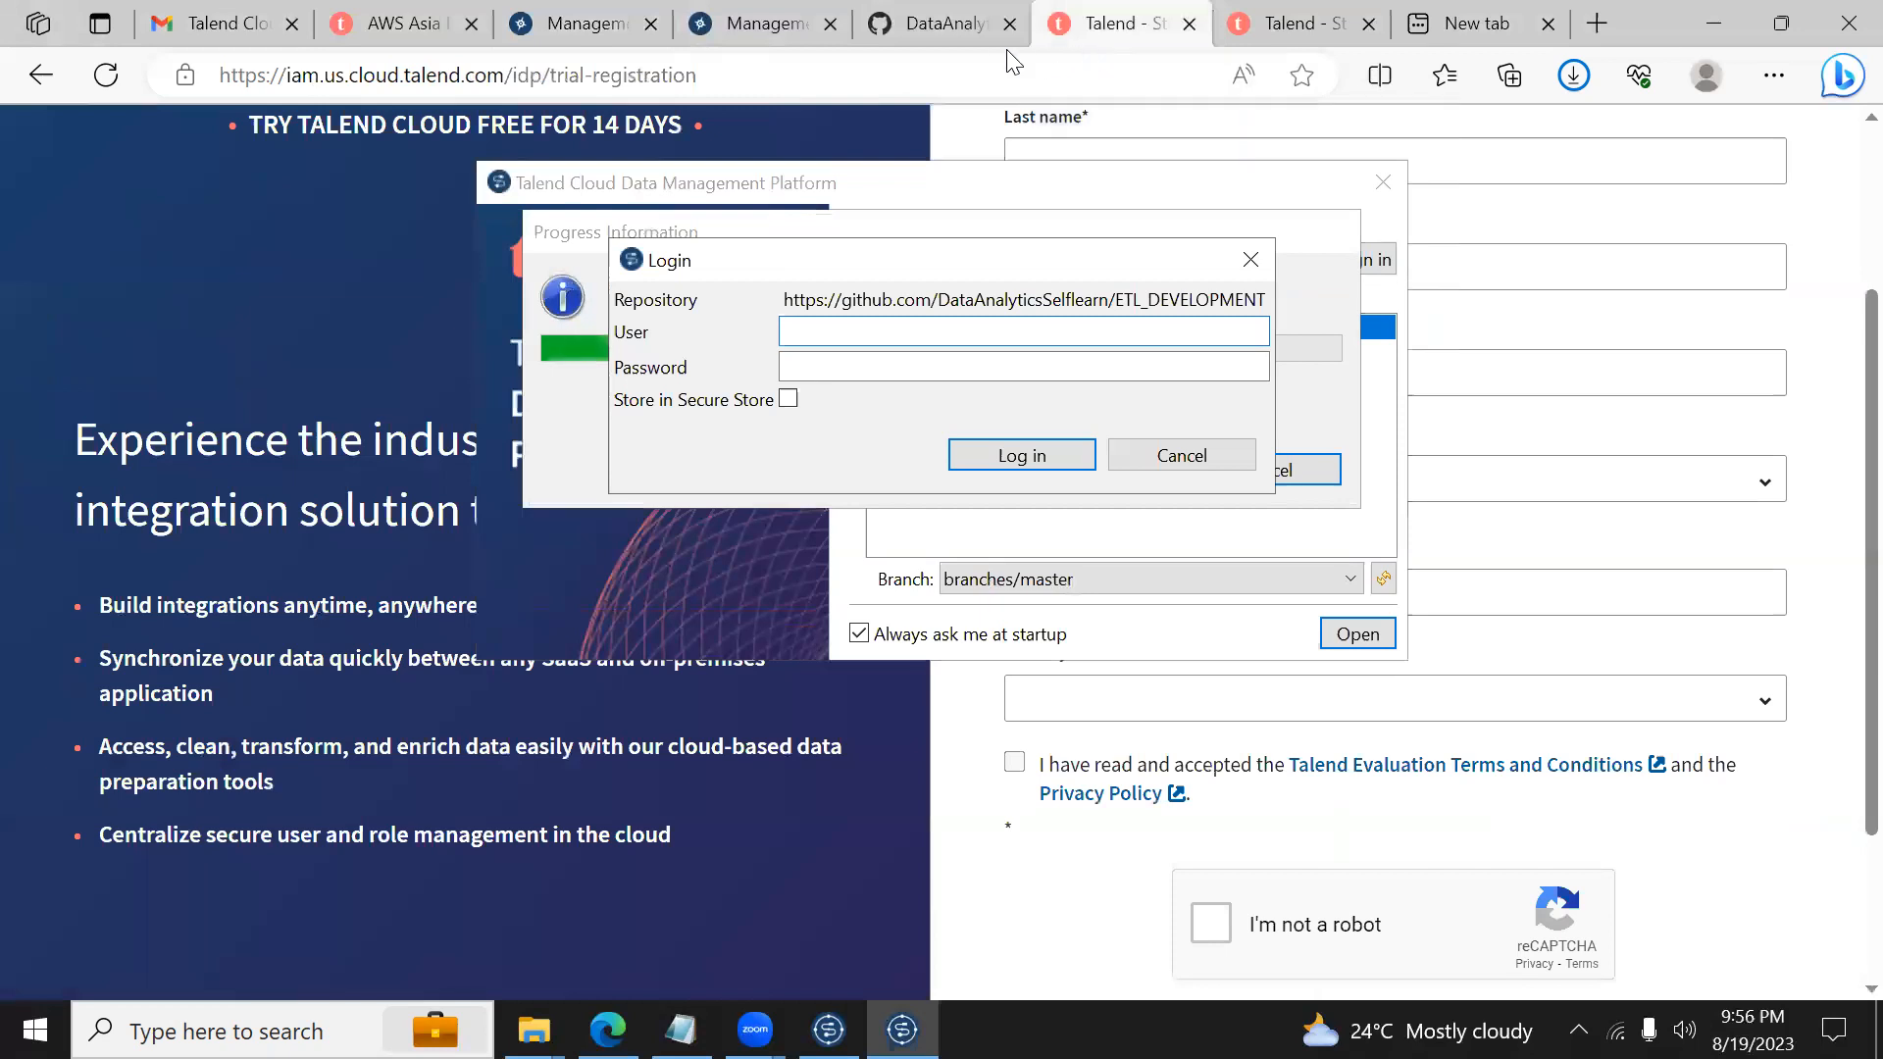
{"action": "left_click", "coordinate": [975, 41]}
{"action": "left_click", "coordinate": [1813, 152]}
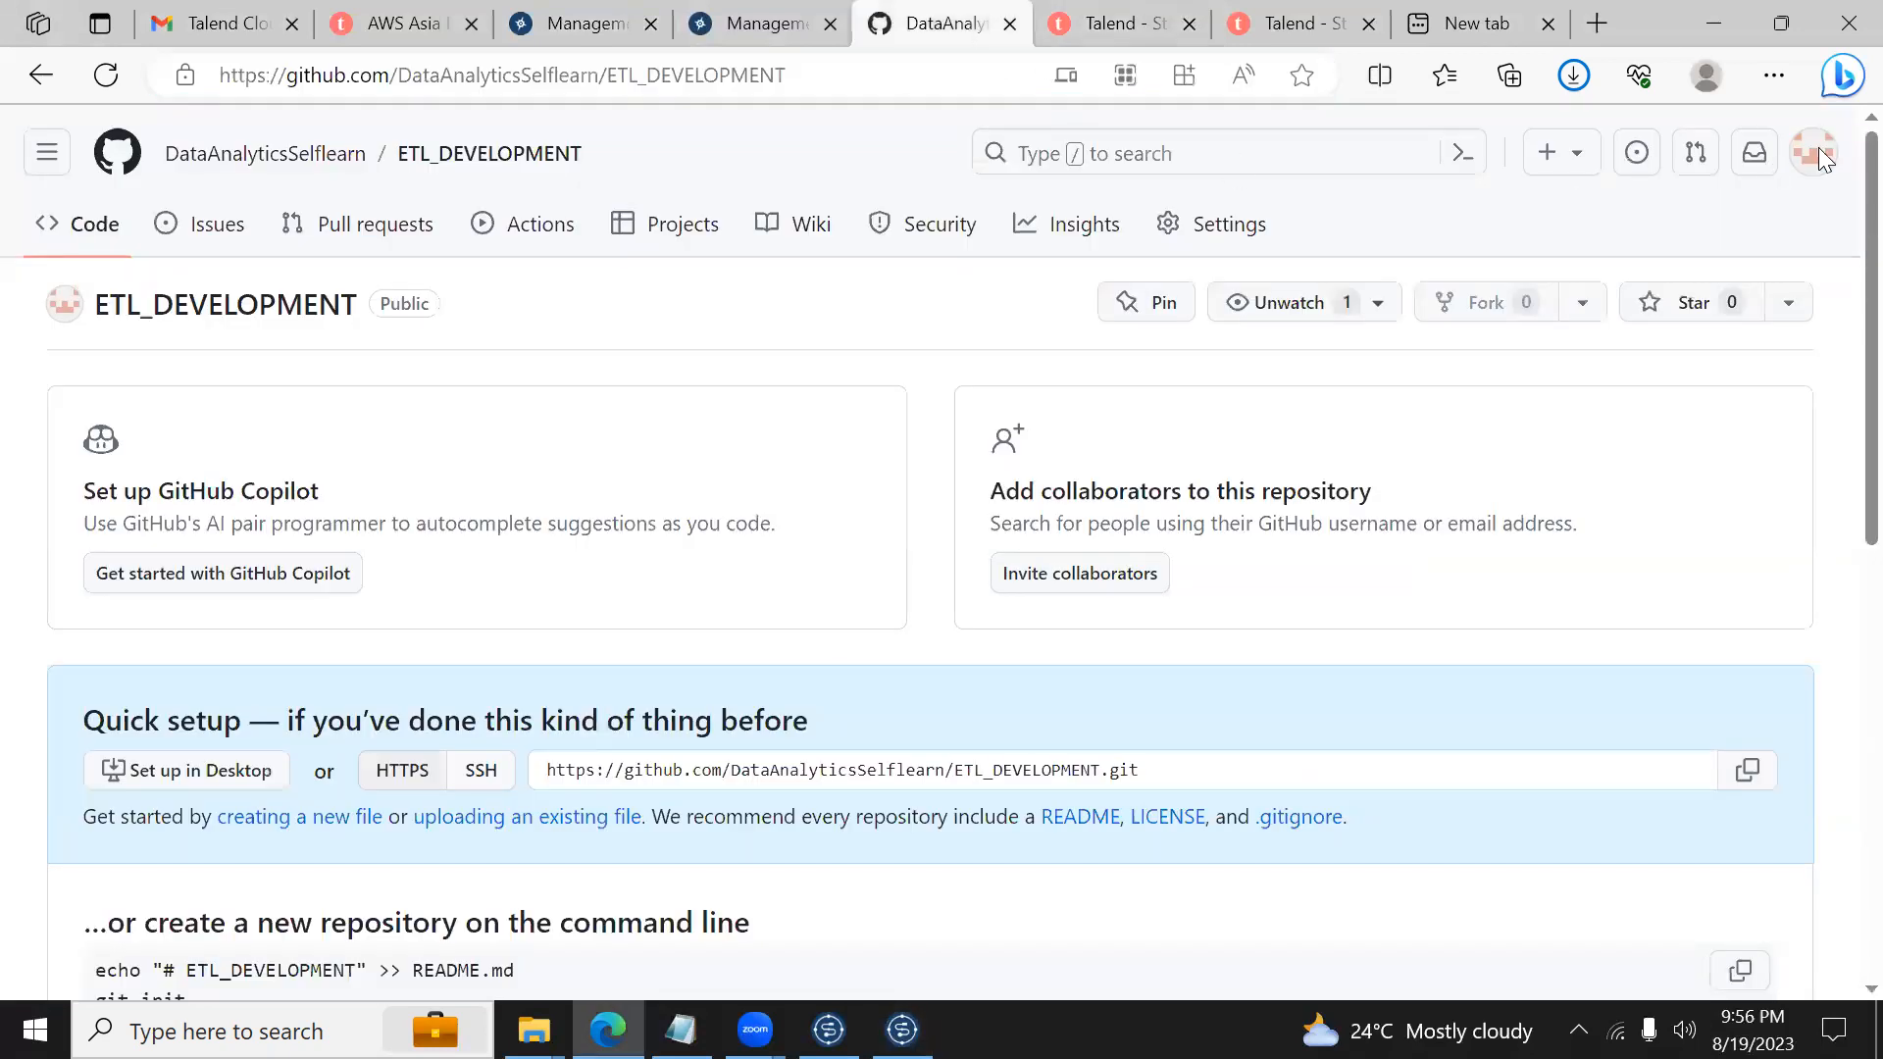
{"action": "left_click_drag", "start_coordinate": [1495, 153], "coordinate": [1712, 167]}
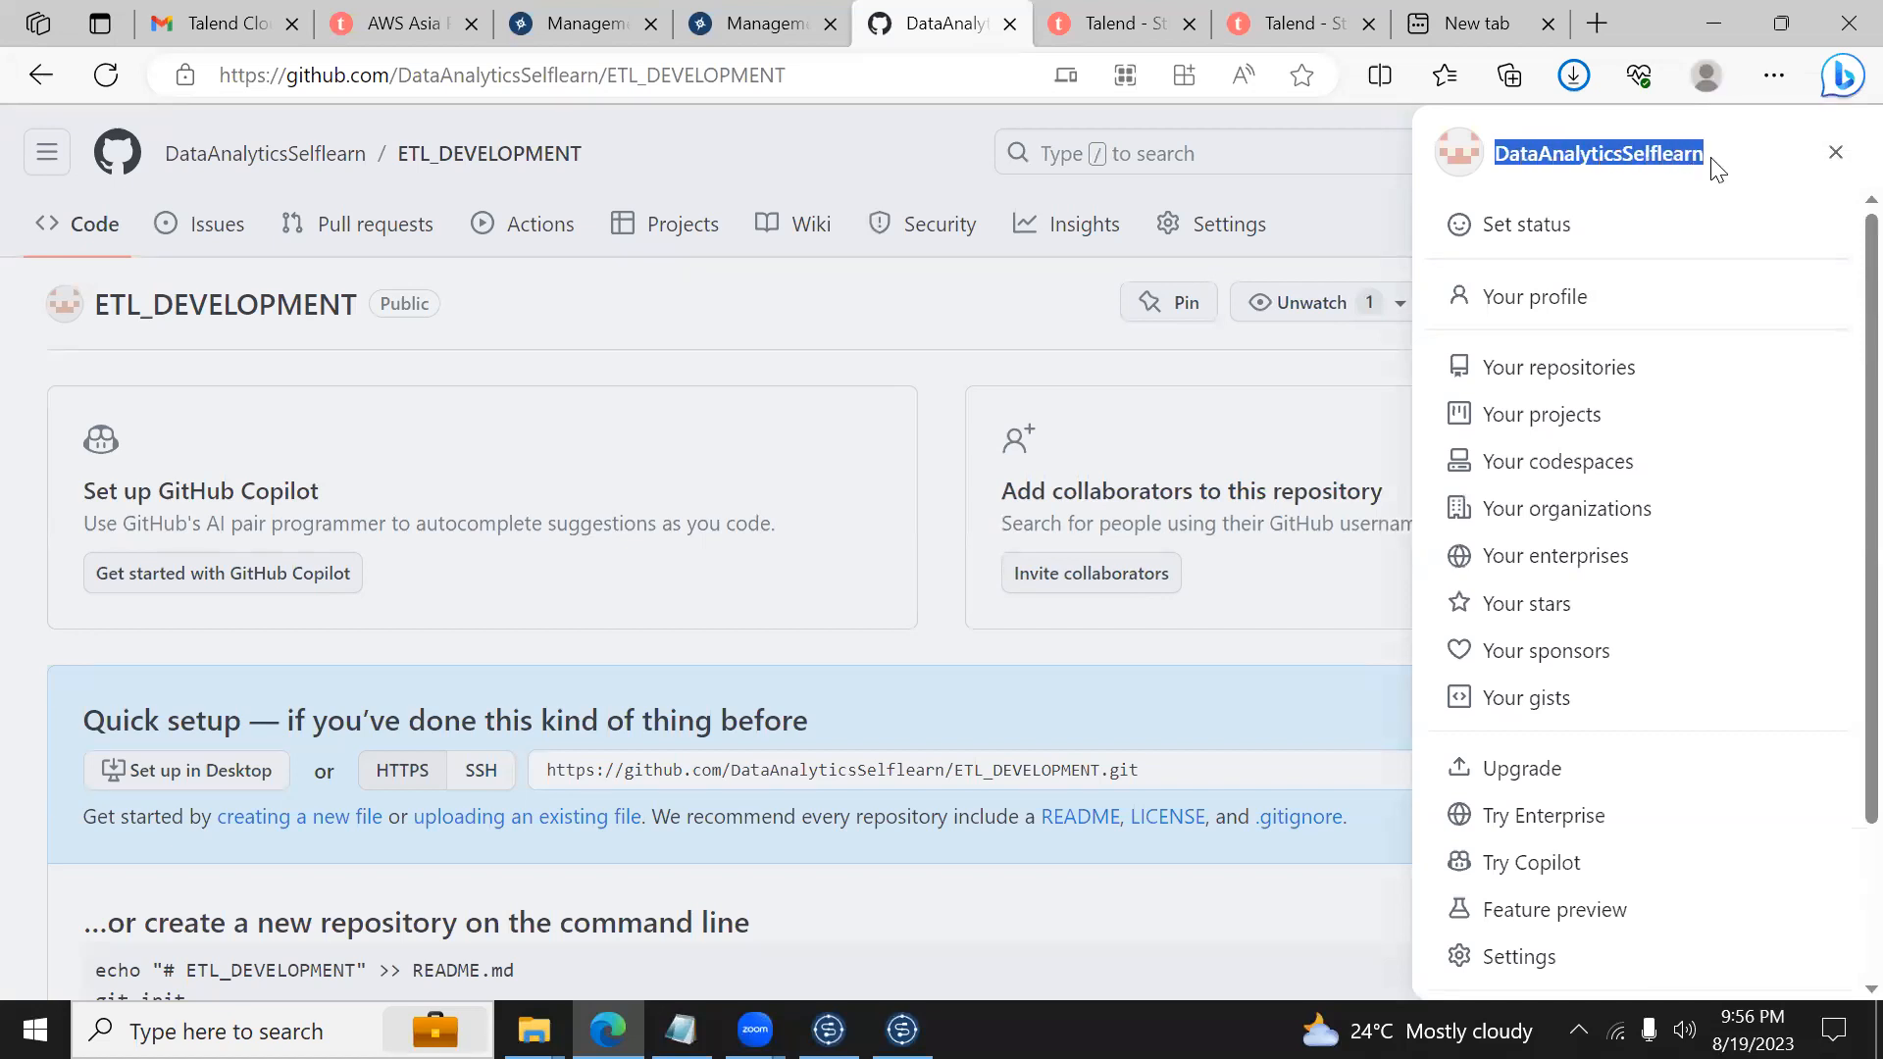
{"action": "left_click", "coordinate": [246, 28]}
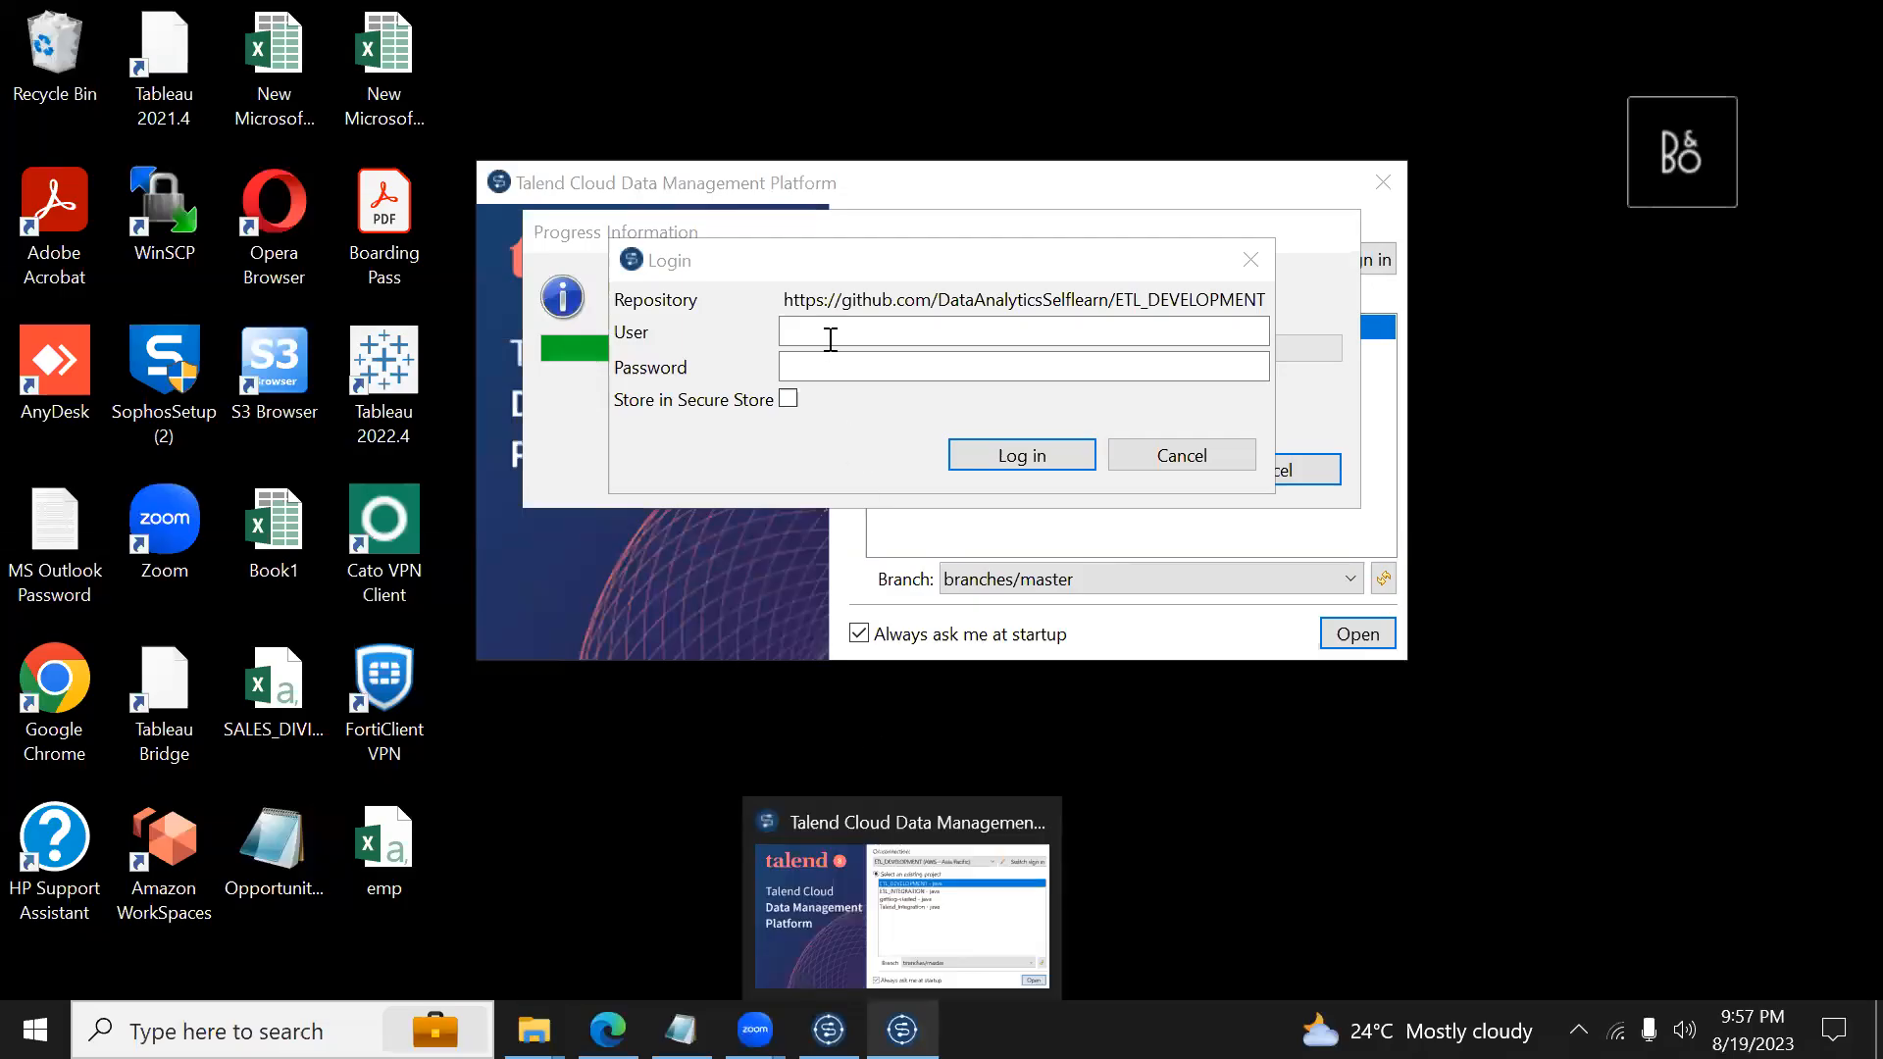
Step: Try to log in to the ETL_DEVELOPMENT repository with the account's e-mail address and password, and cancel out of the remaining dialogs
{"action": "left_click", "coordinate": [822, 333]}
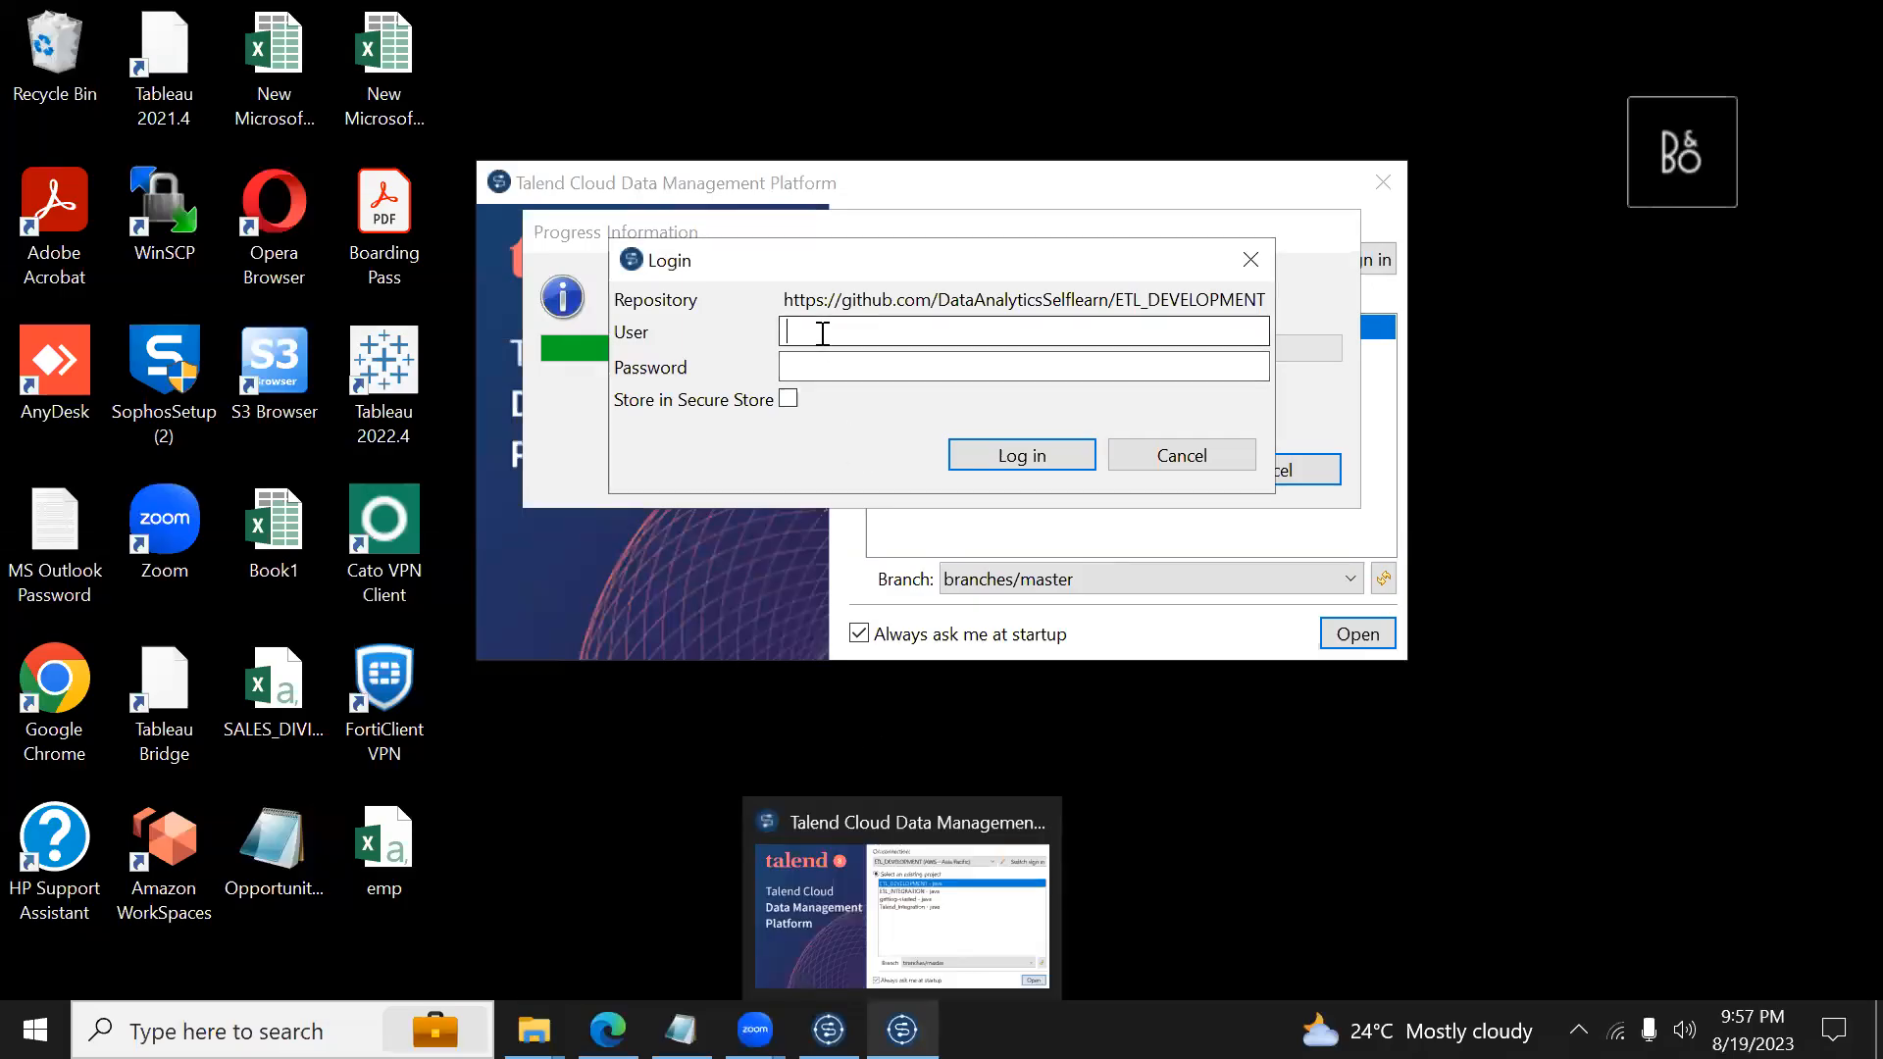
{"action": "key", "text": "ctrl+v"}
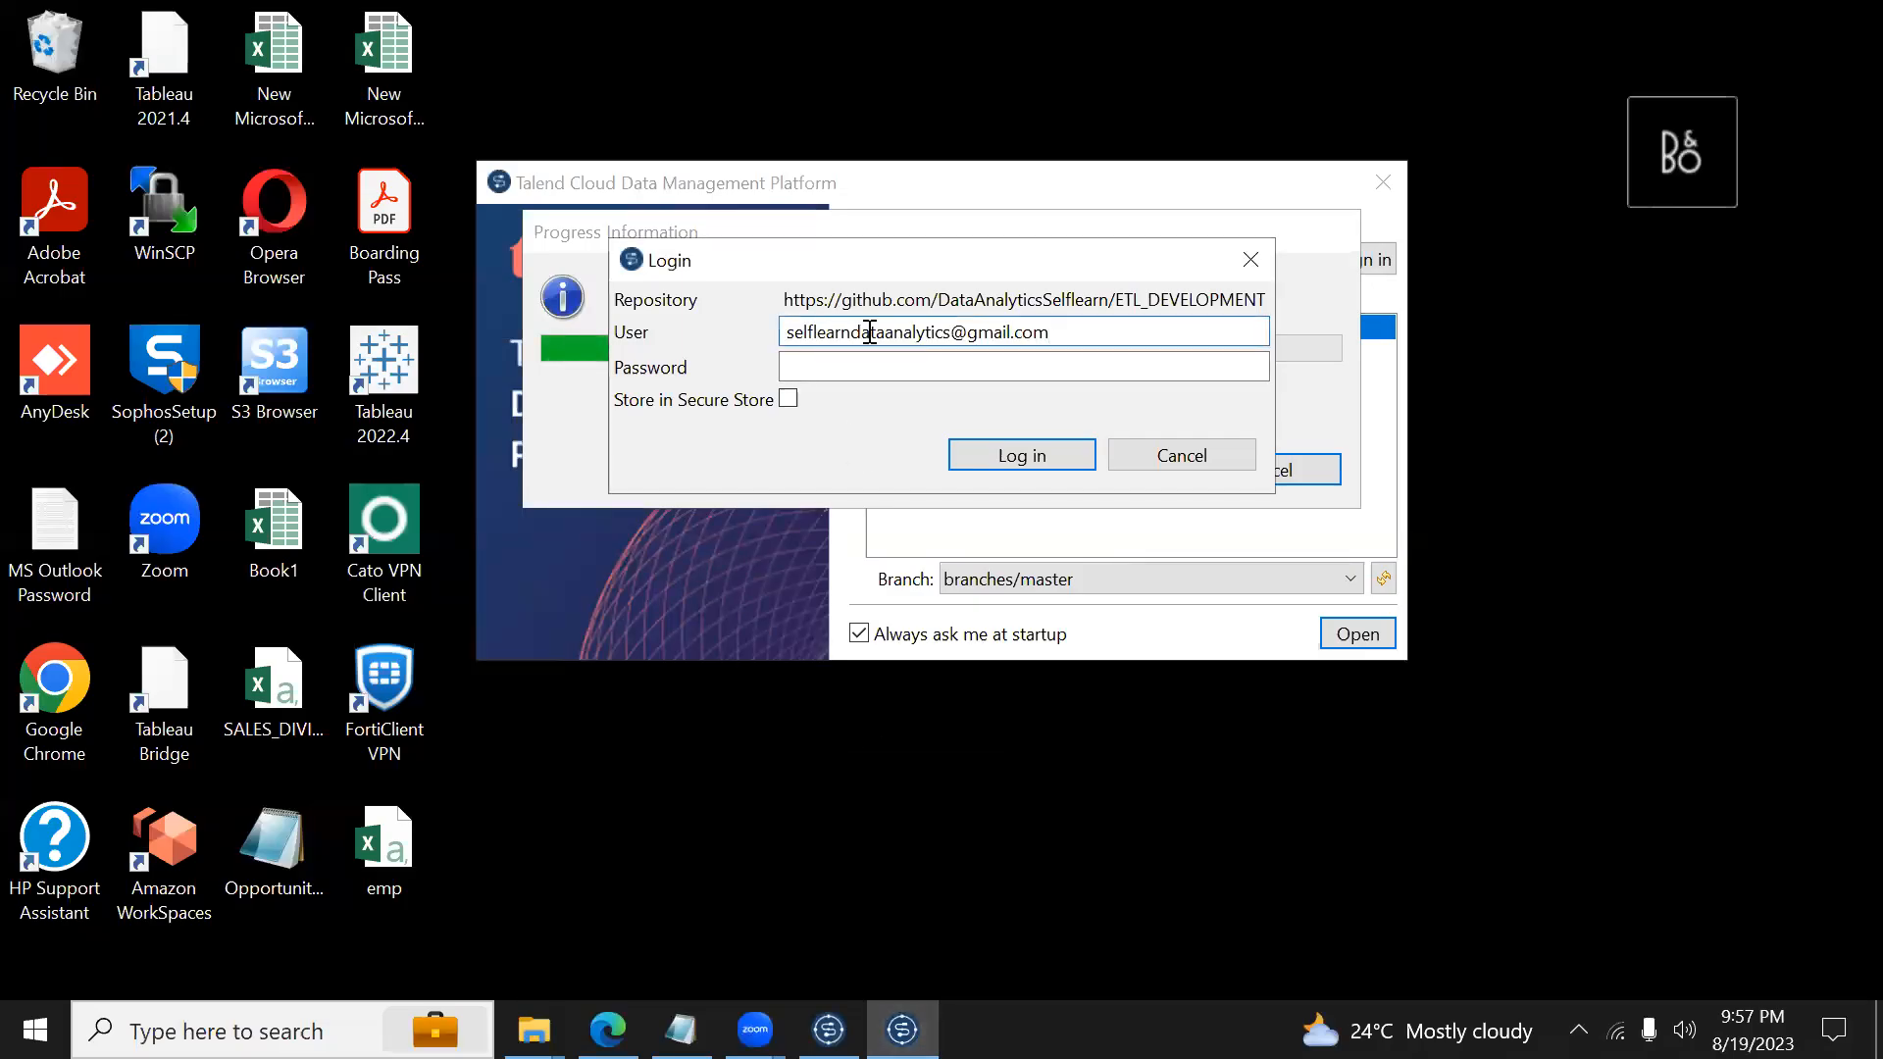
{"action": "left_click", "coordinate": [830, 369]}
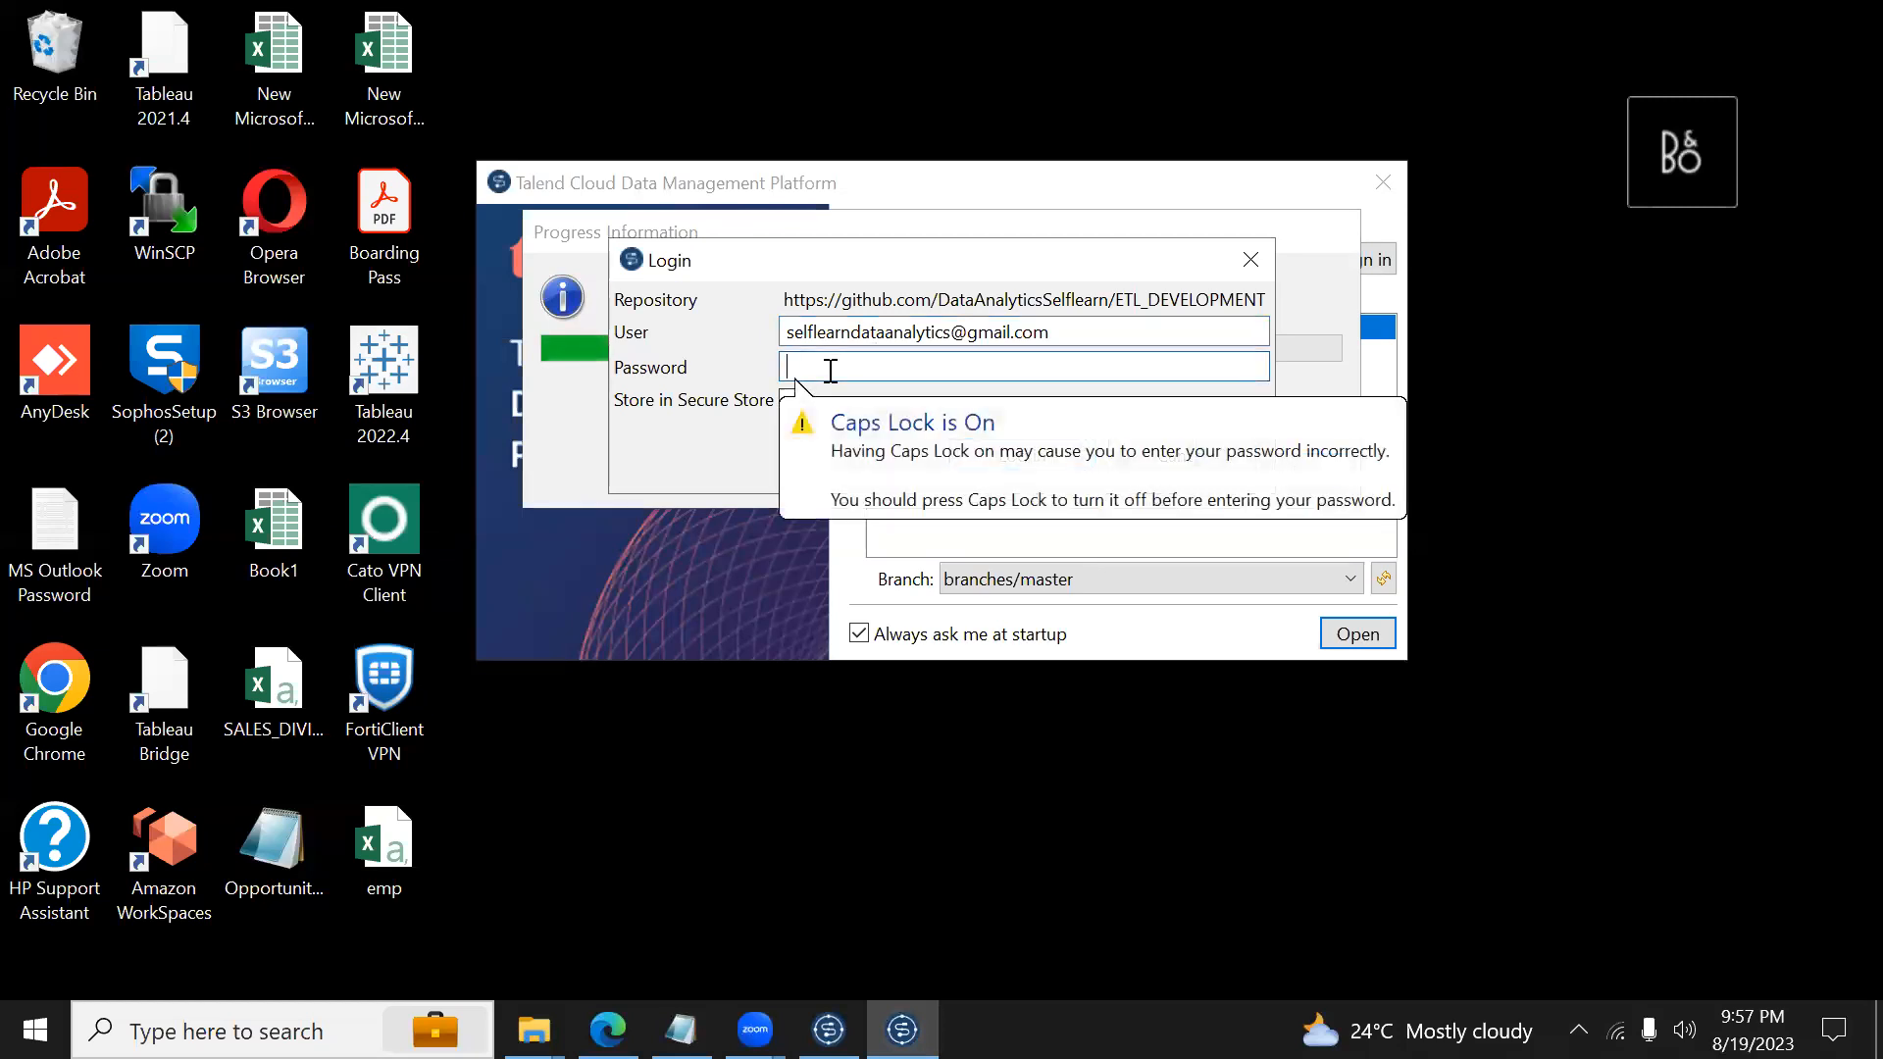
{"action": "type", "text": "*"}
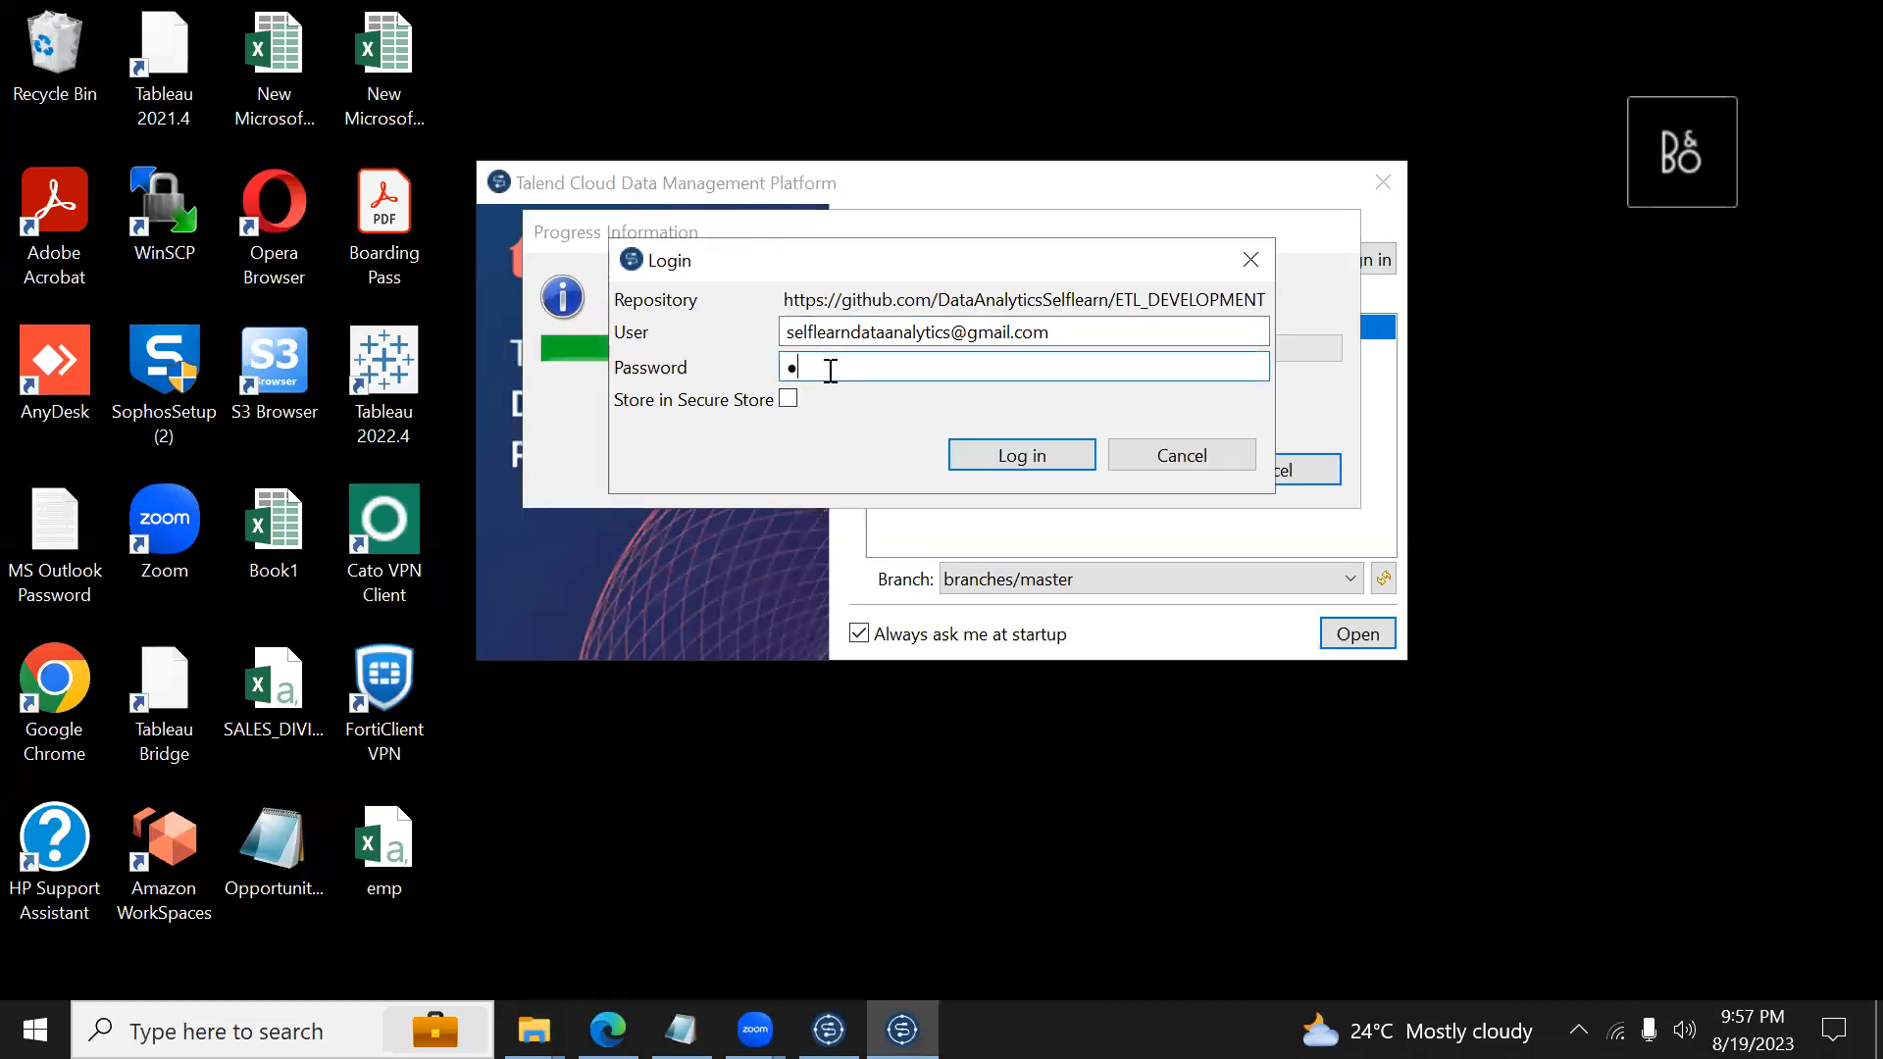
{"action": "type", "text": "*****"}
{"action": "key", "text": "ctrl+a"}
{"action": "key", "text": "Caps_Lock"}
{"action": "type", "text": "********"}
{"action": "left_click", "coordinate": [996, 454]}
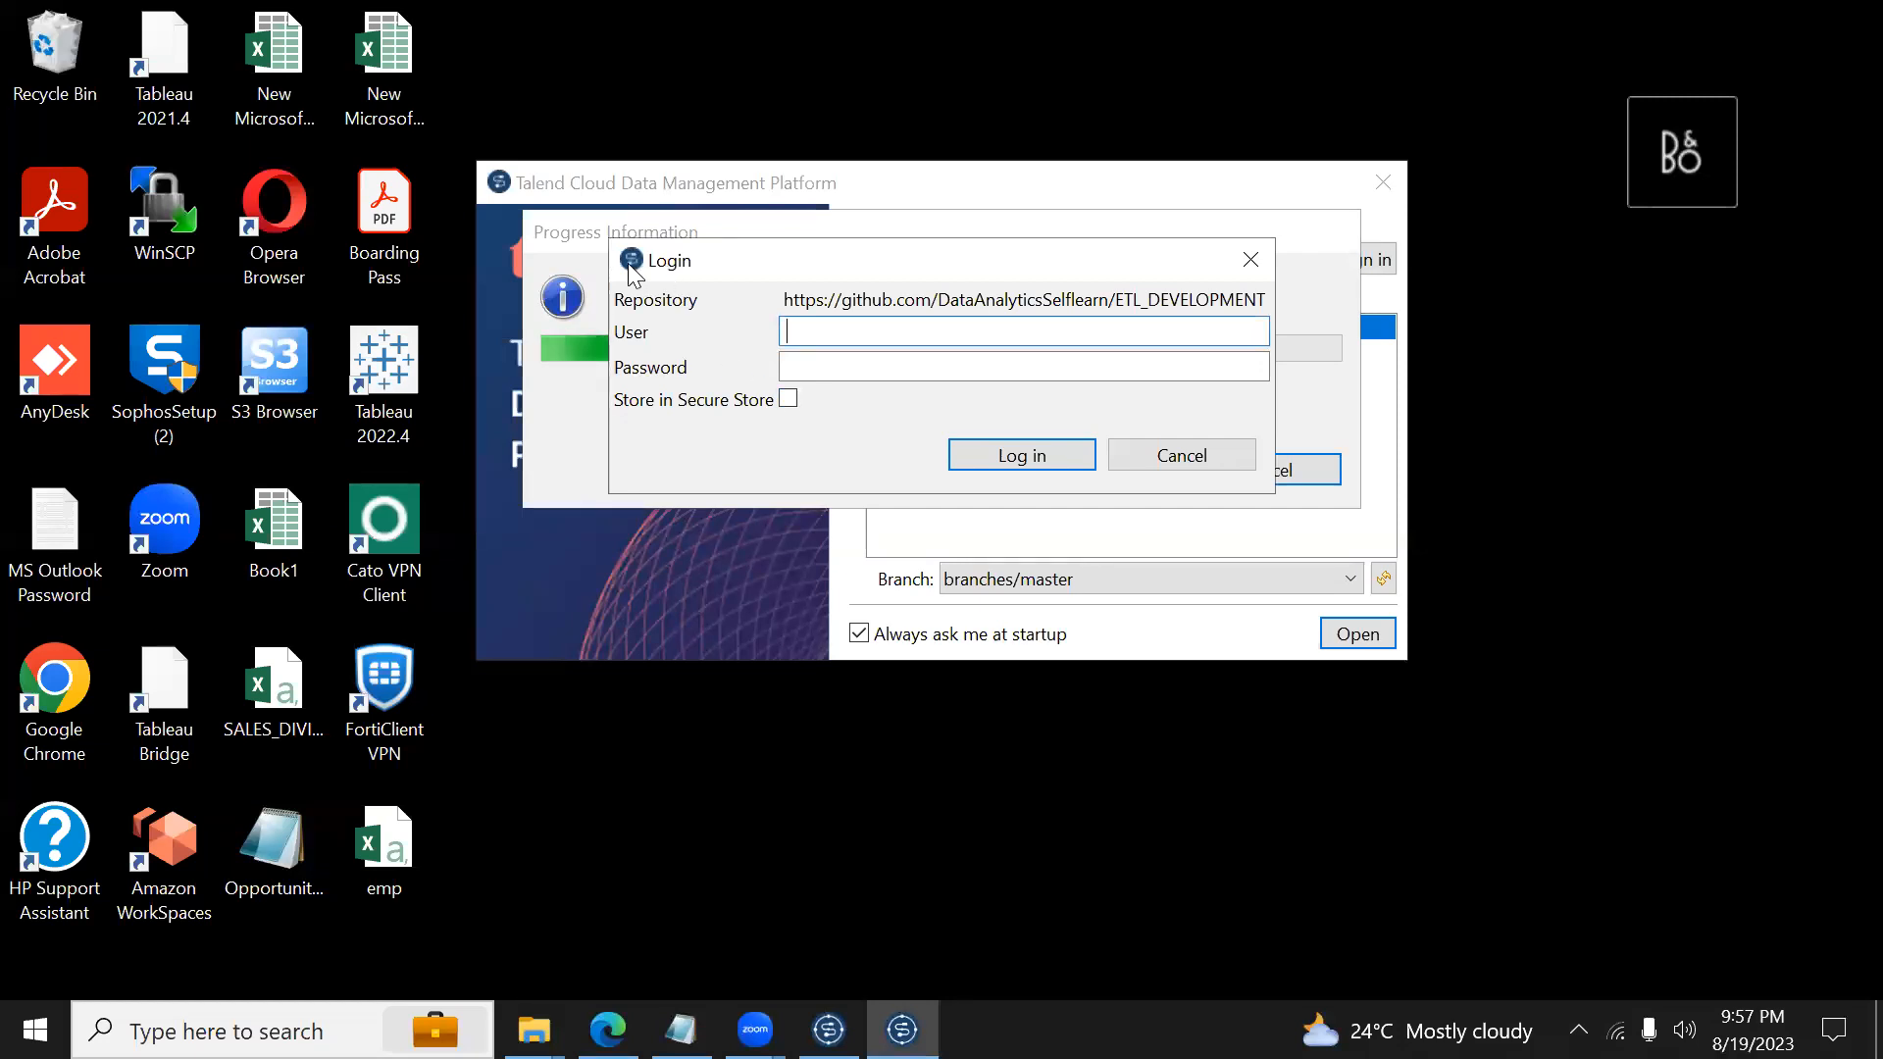
{"action": "left_click", "coordinate": [1250, 261]}
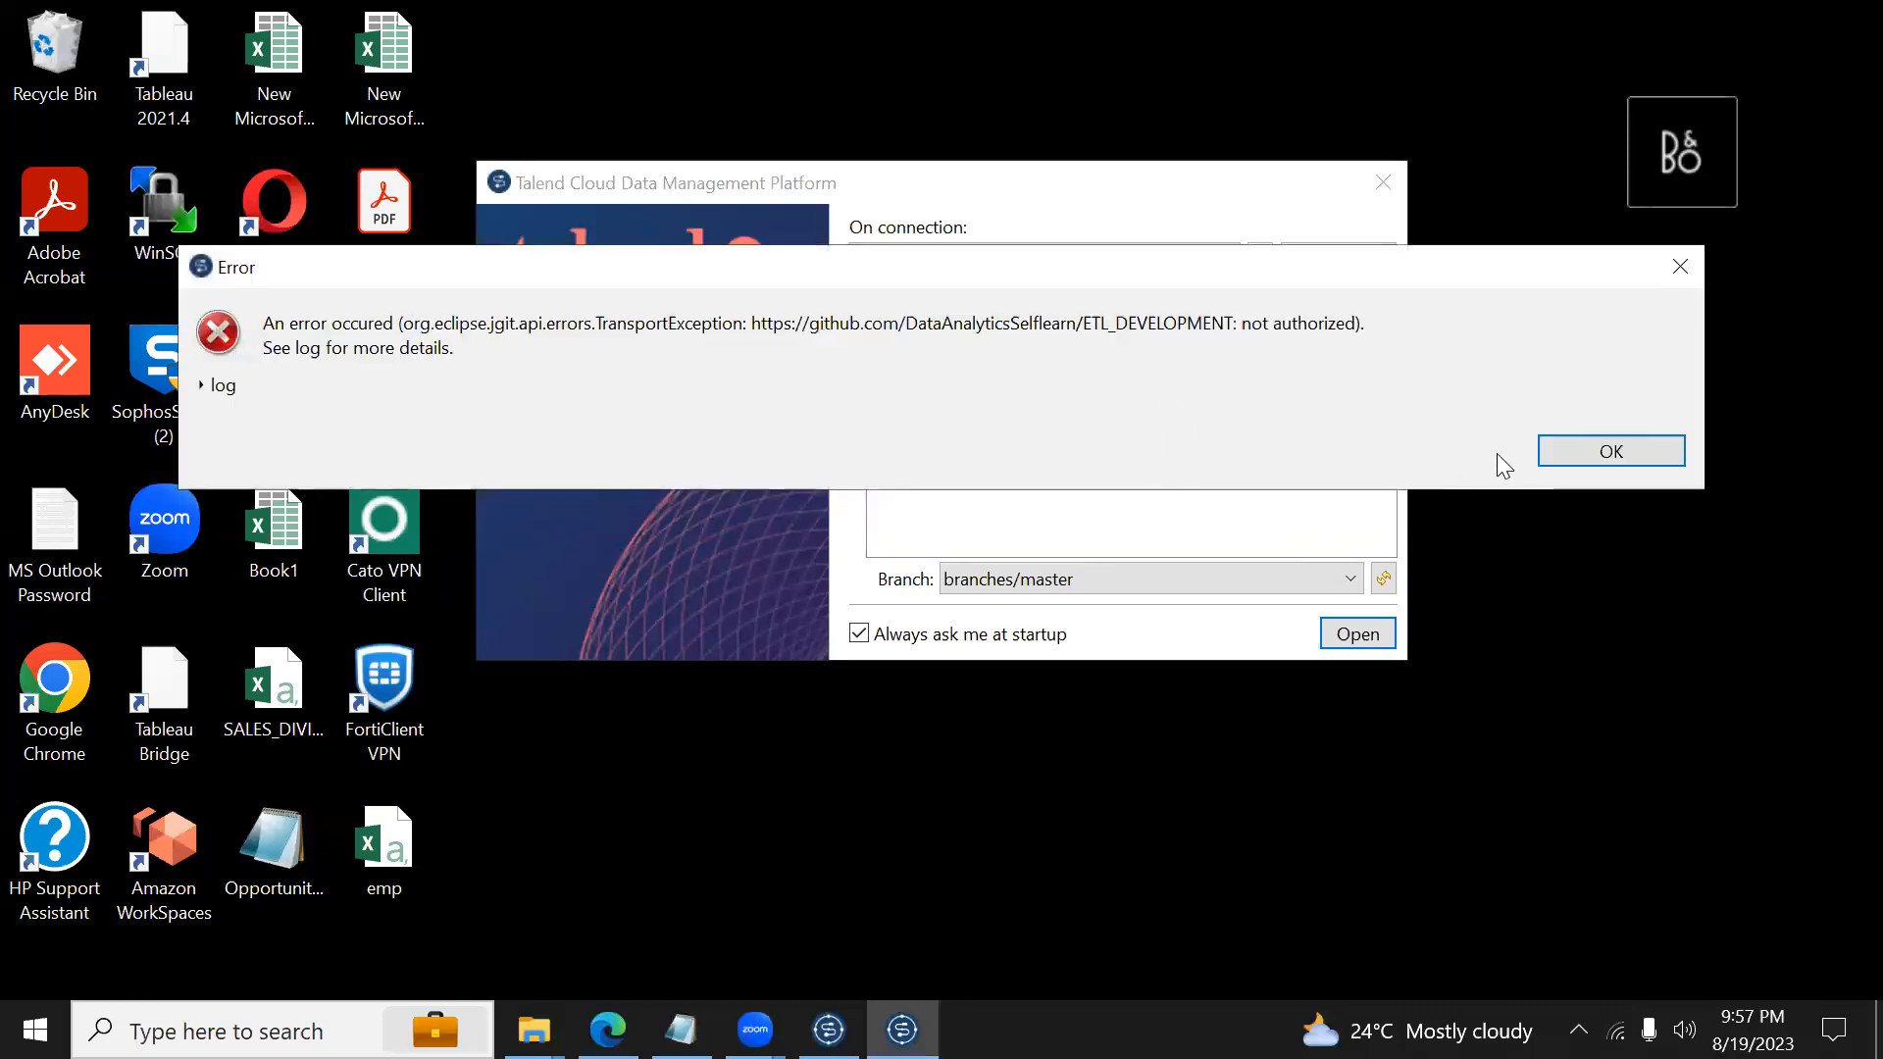
{"action": "left_click", "coordinate": [1571, 447]}
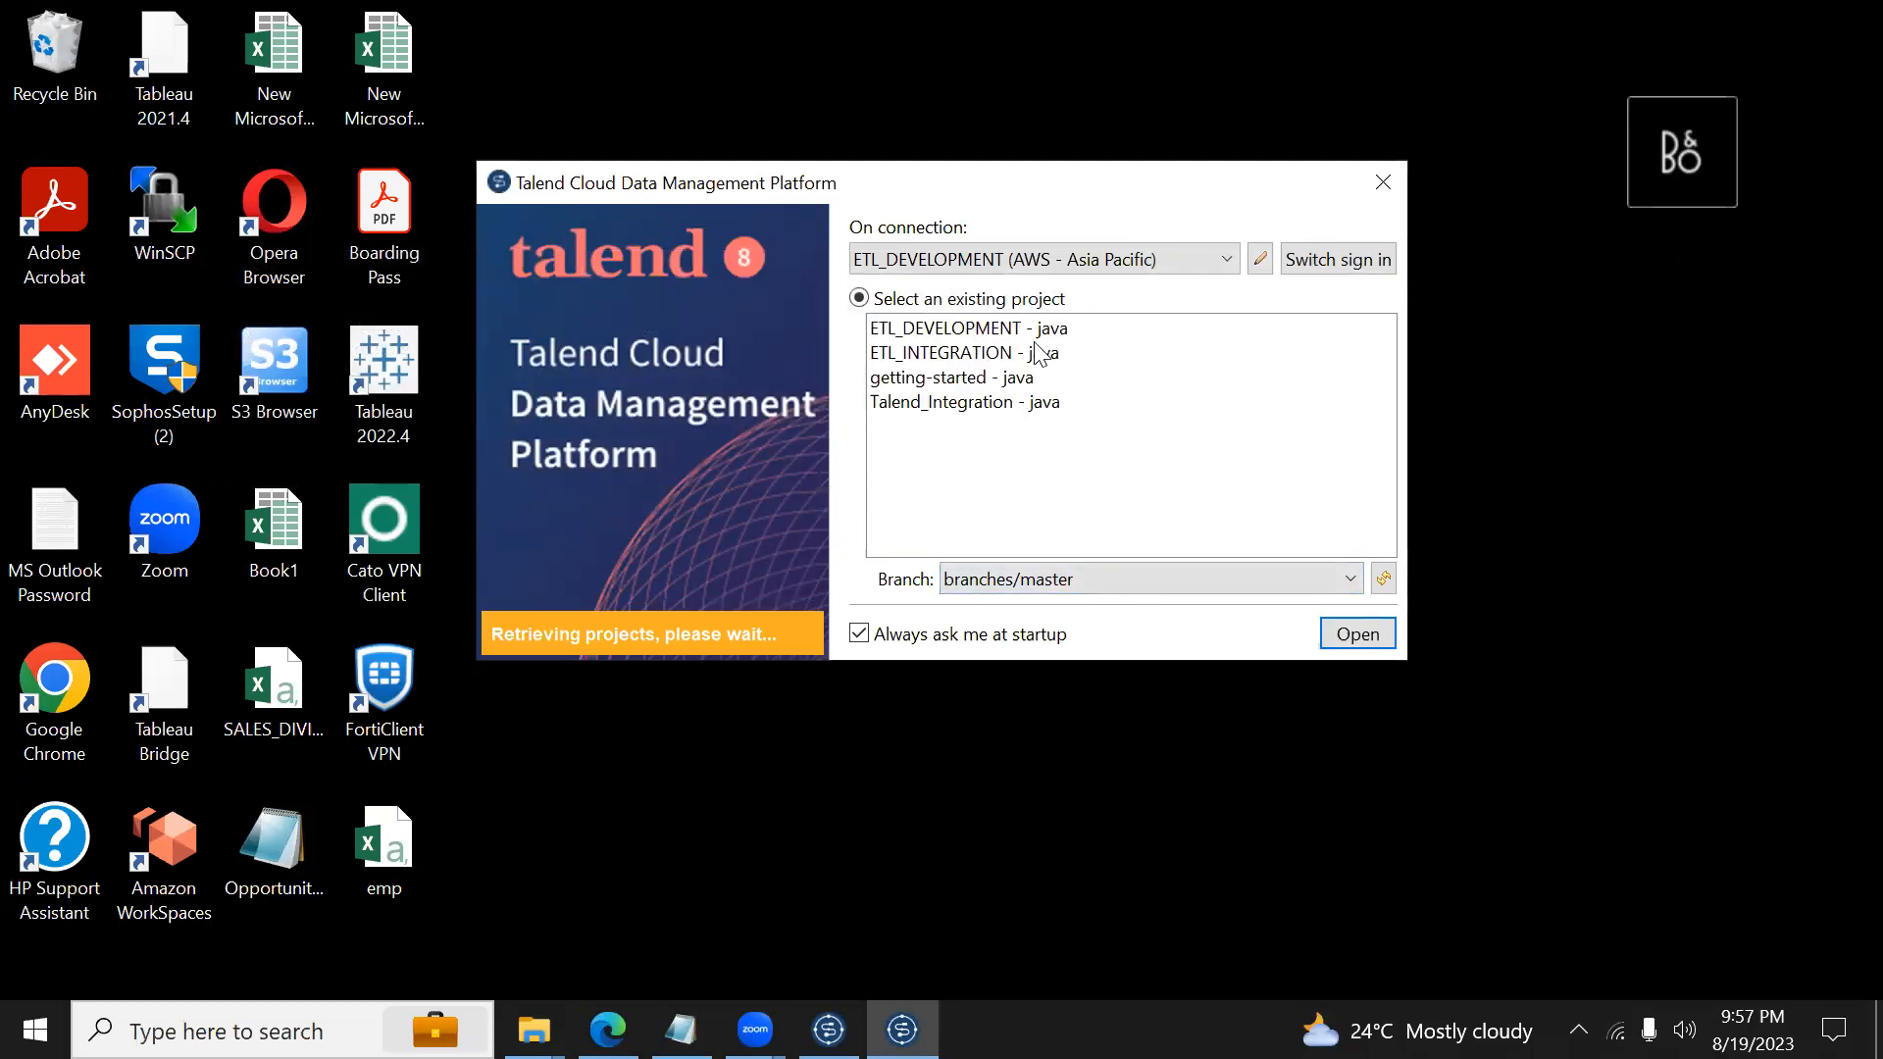
Step: Select the ETL_DEVELOPMENT project again and open it on the master branch
{"action": "left_click", "coordinate": [981, 334]}
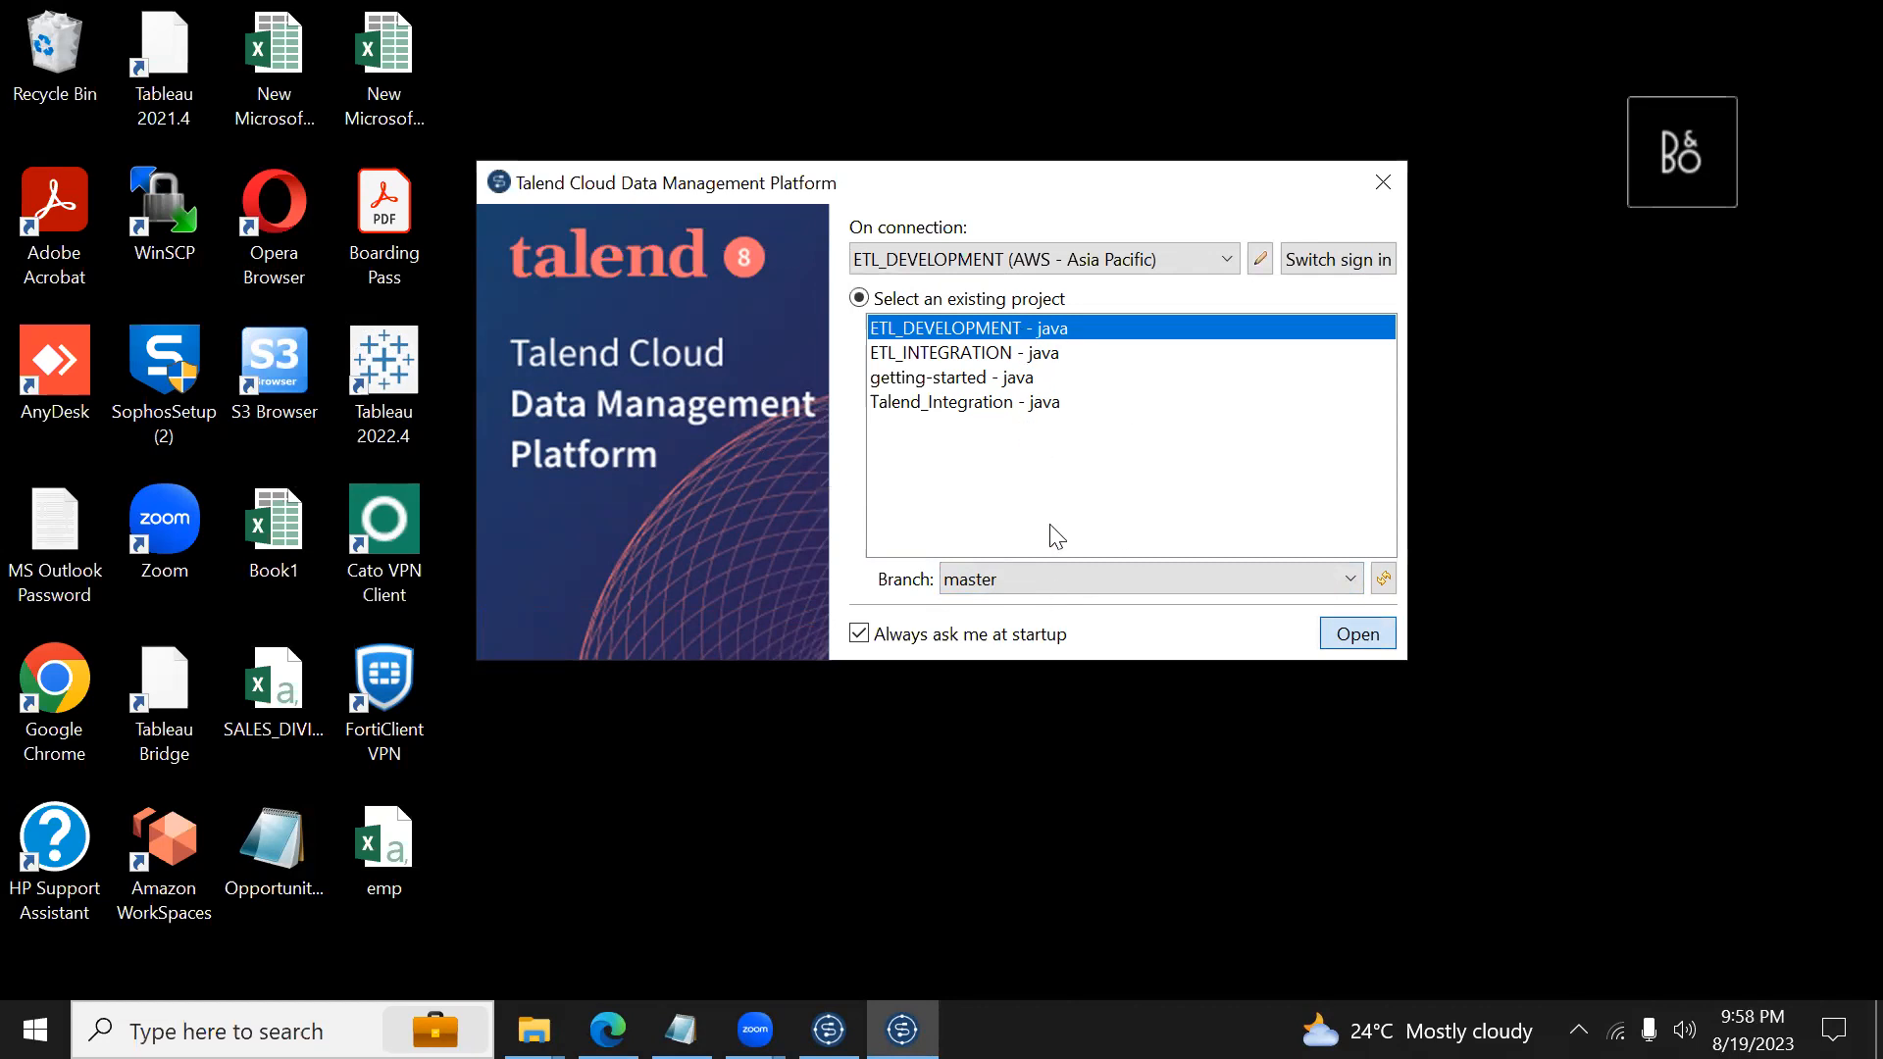
{"action": "key", "text": "Return"}
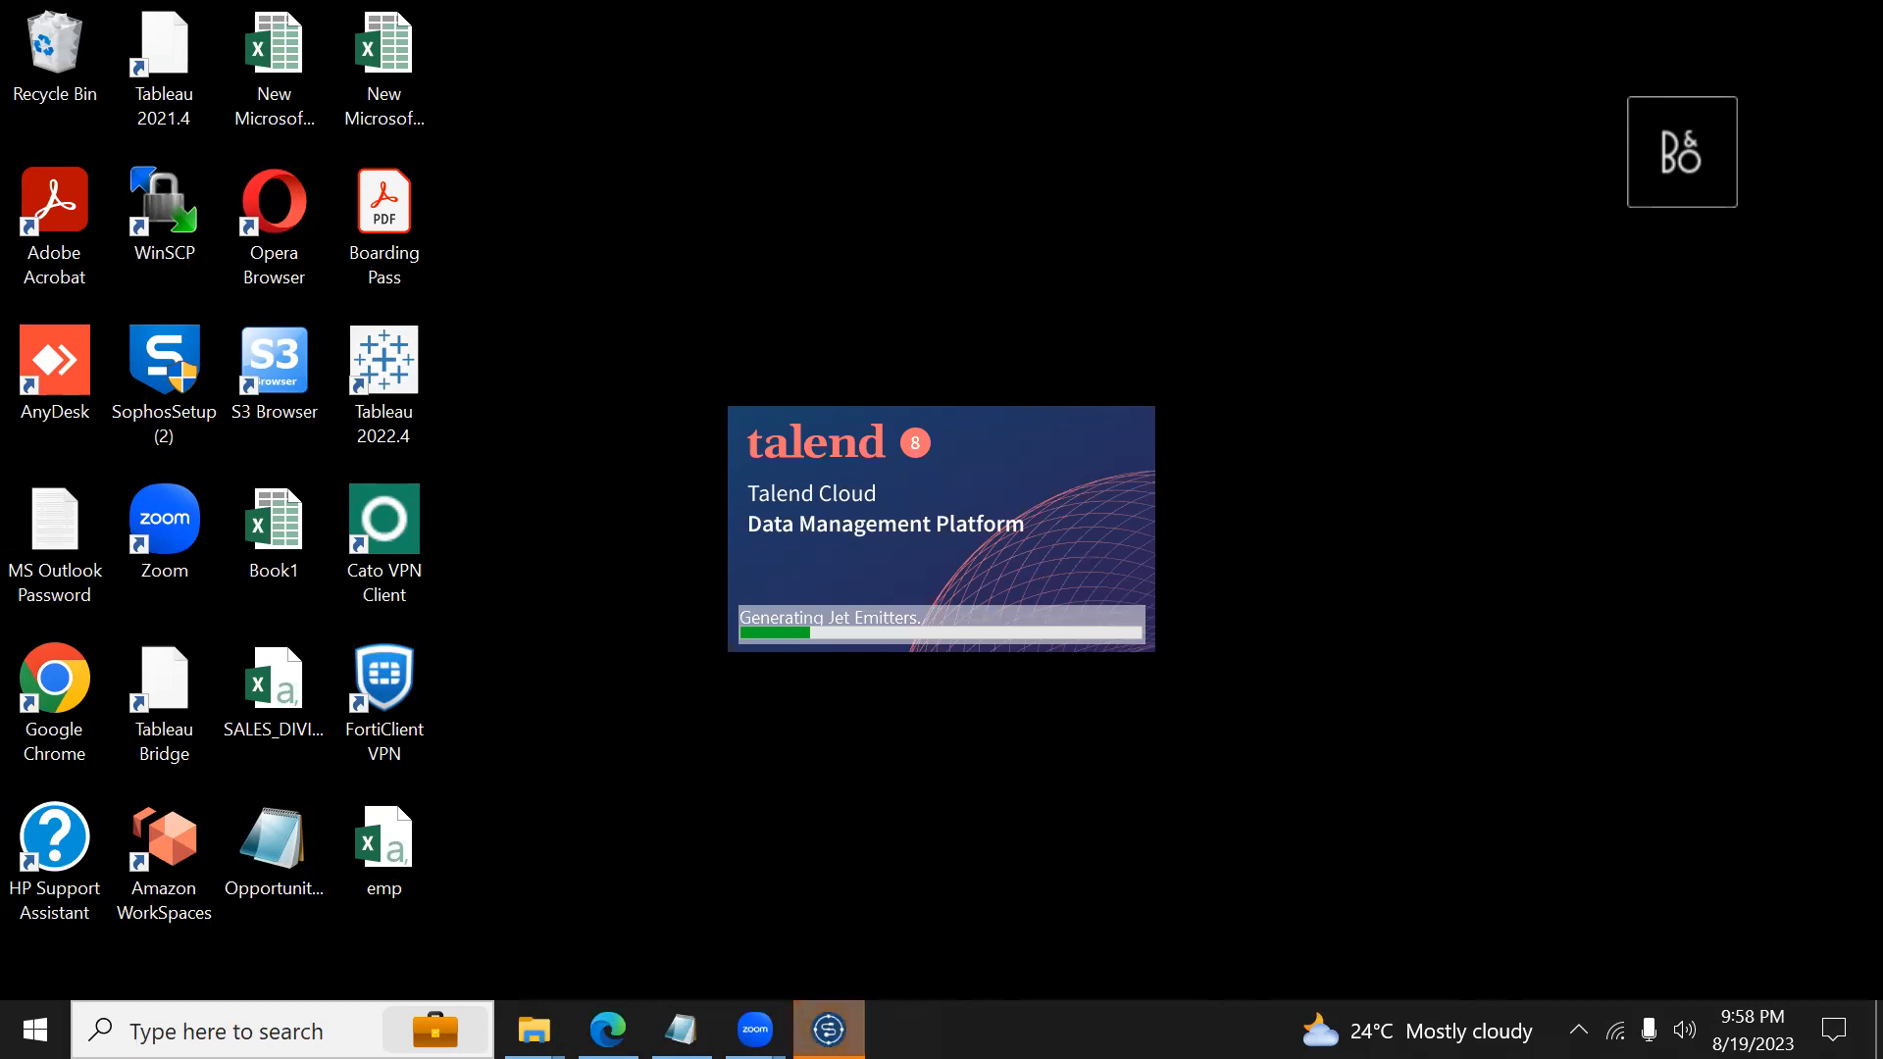
Step: Switch to Talend Management Console in the browser and close the ETL_DEVELOPMENT project details
{"action": "mouse_move", "coordinate": [755, 1030]}
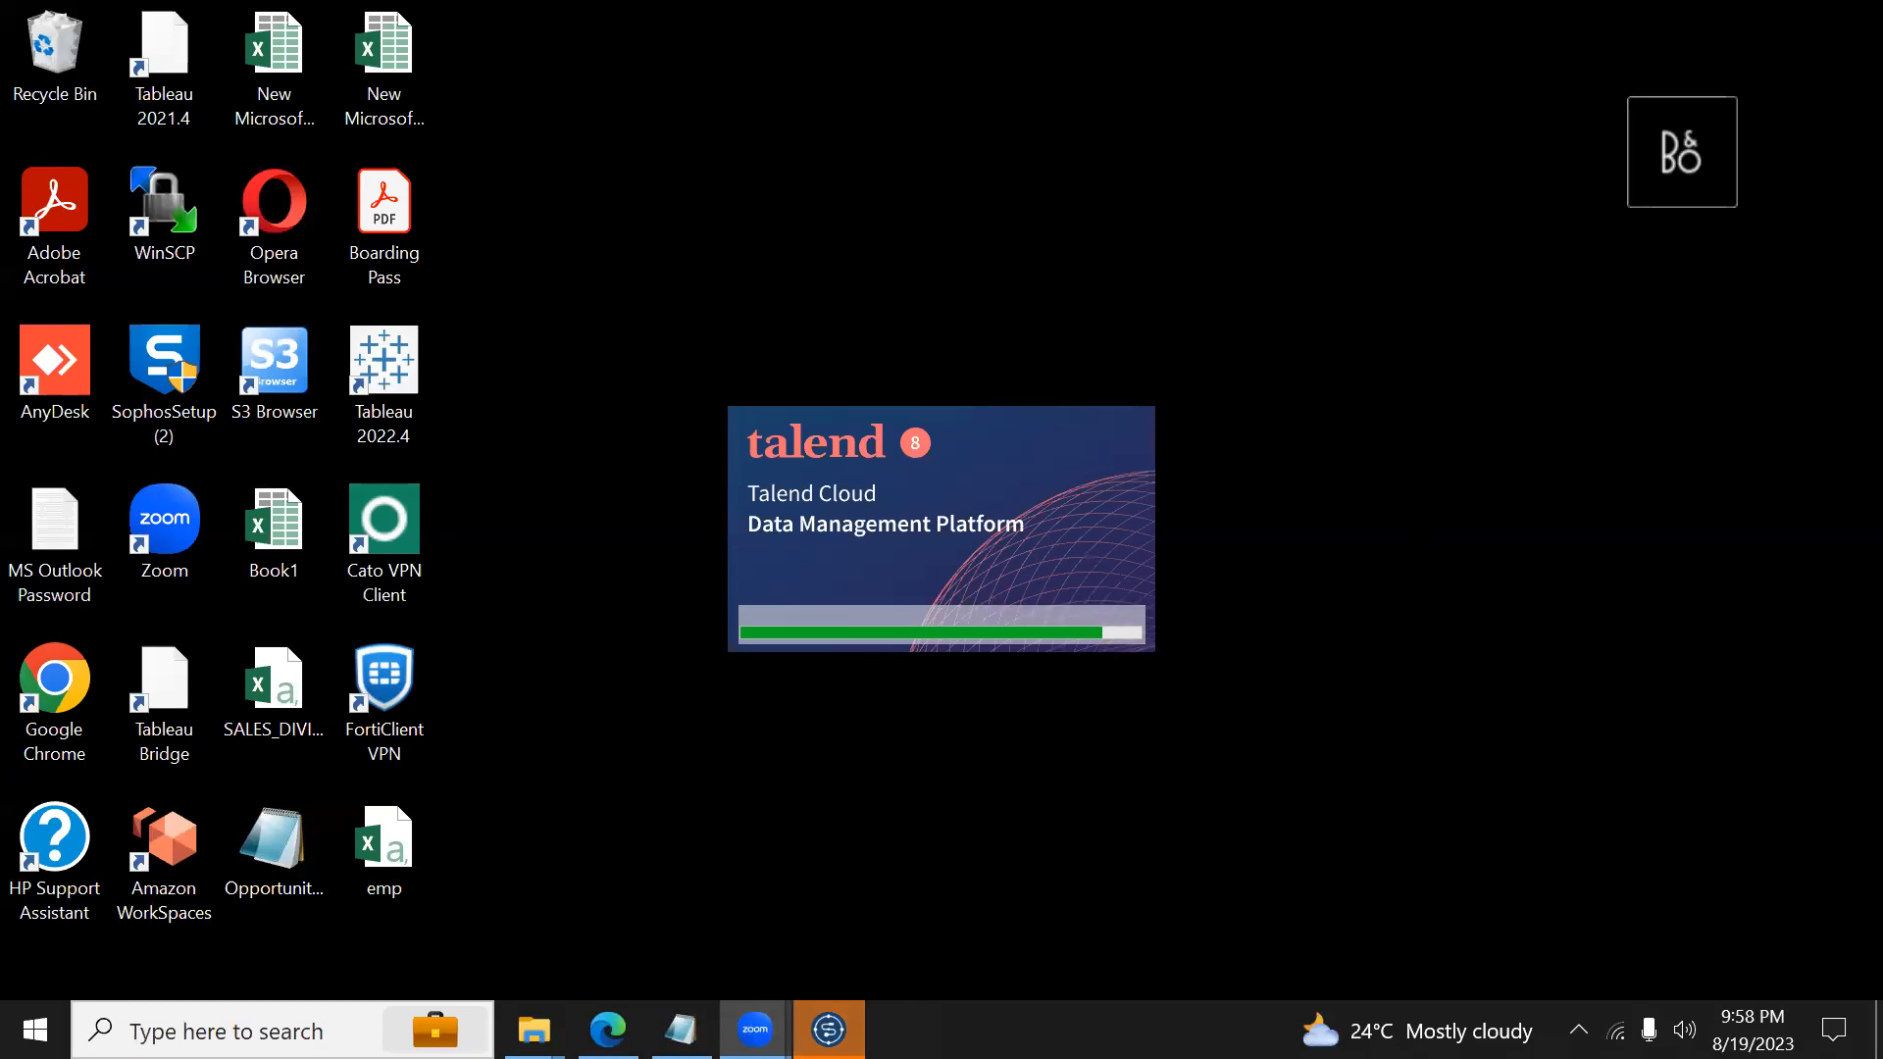
{"action": "left_click", "coordinate": [608, 1030]}
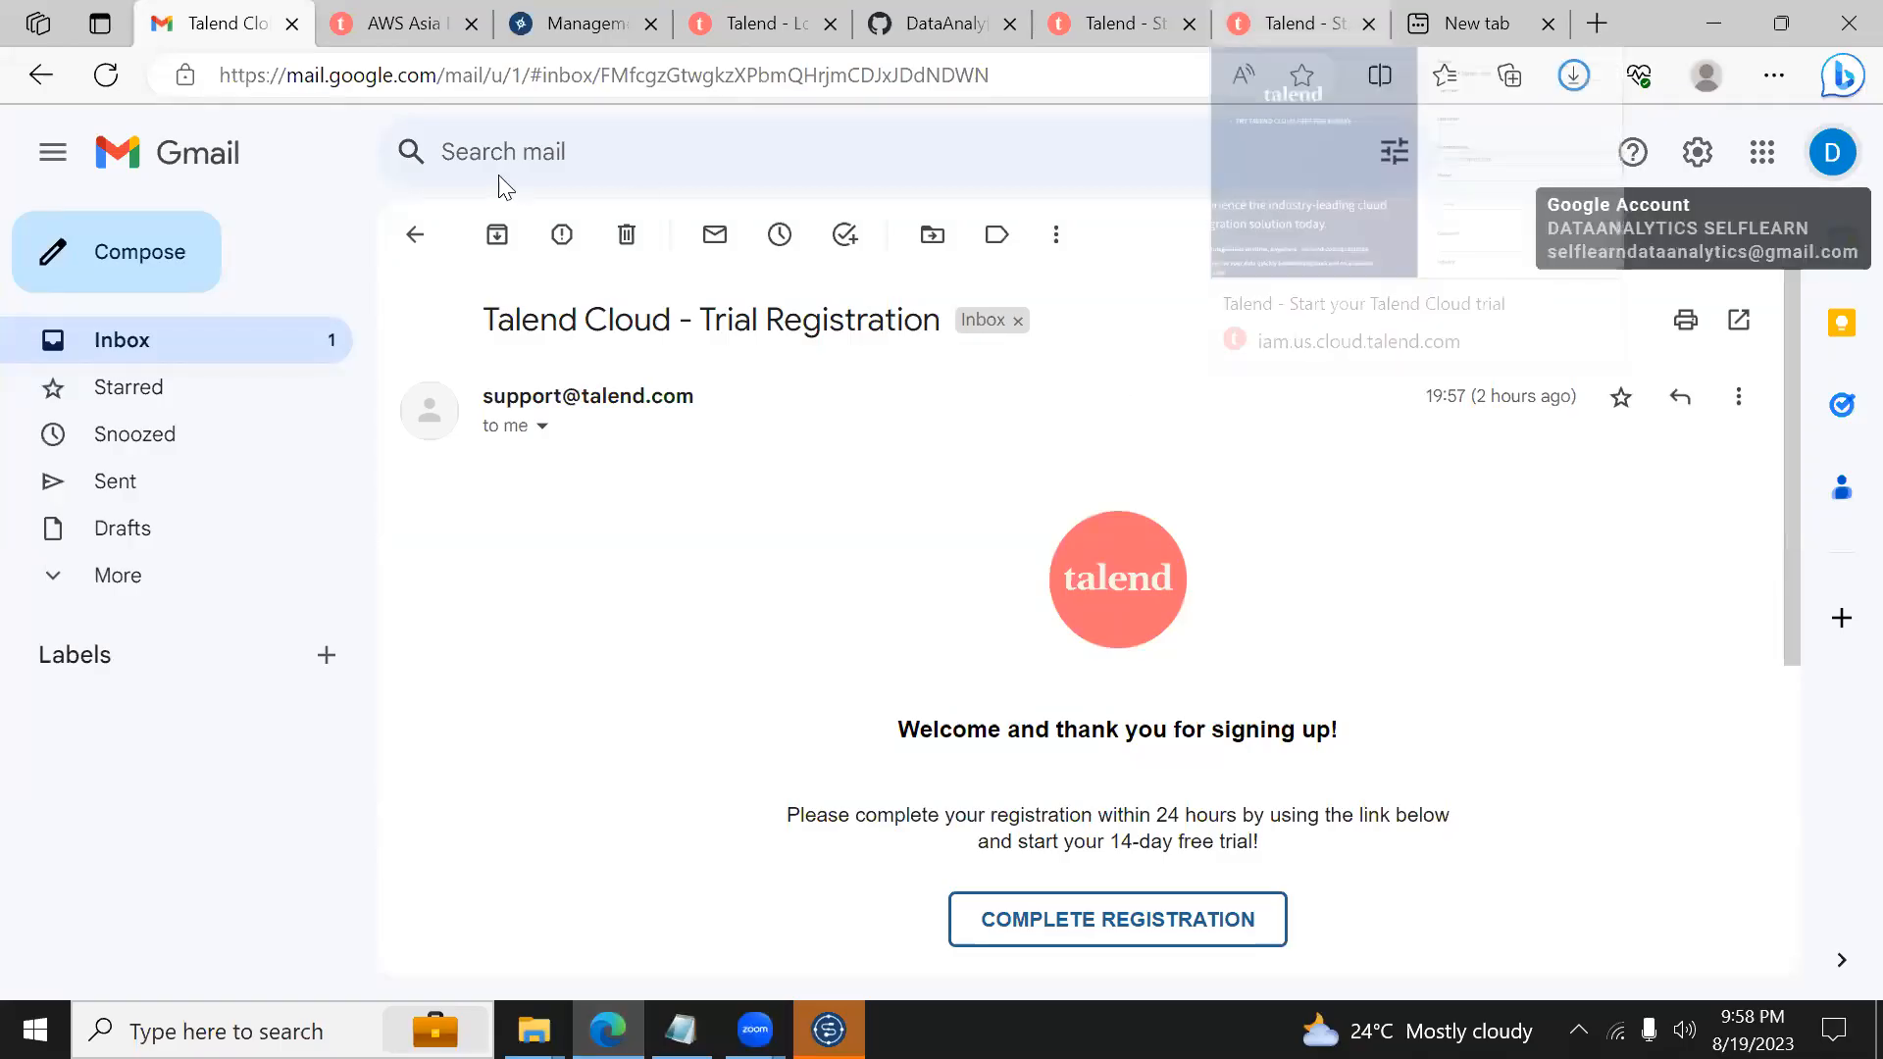
{"action": "left_click", "coordinate": [498, 43]}
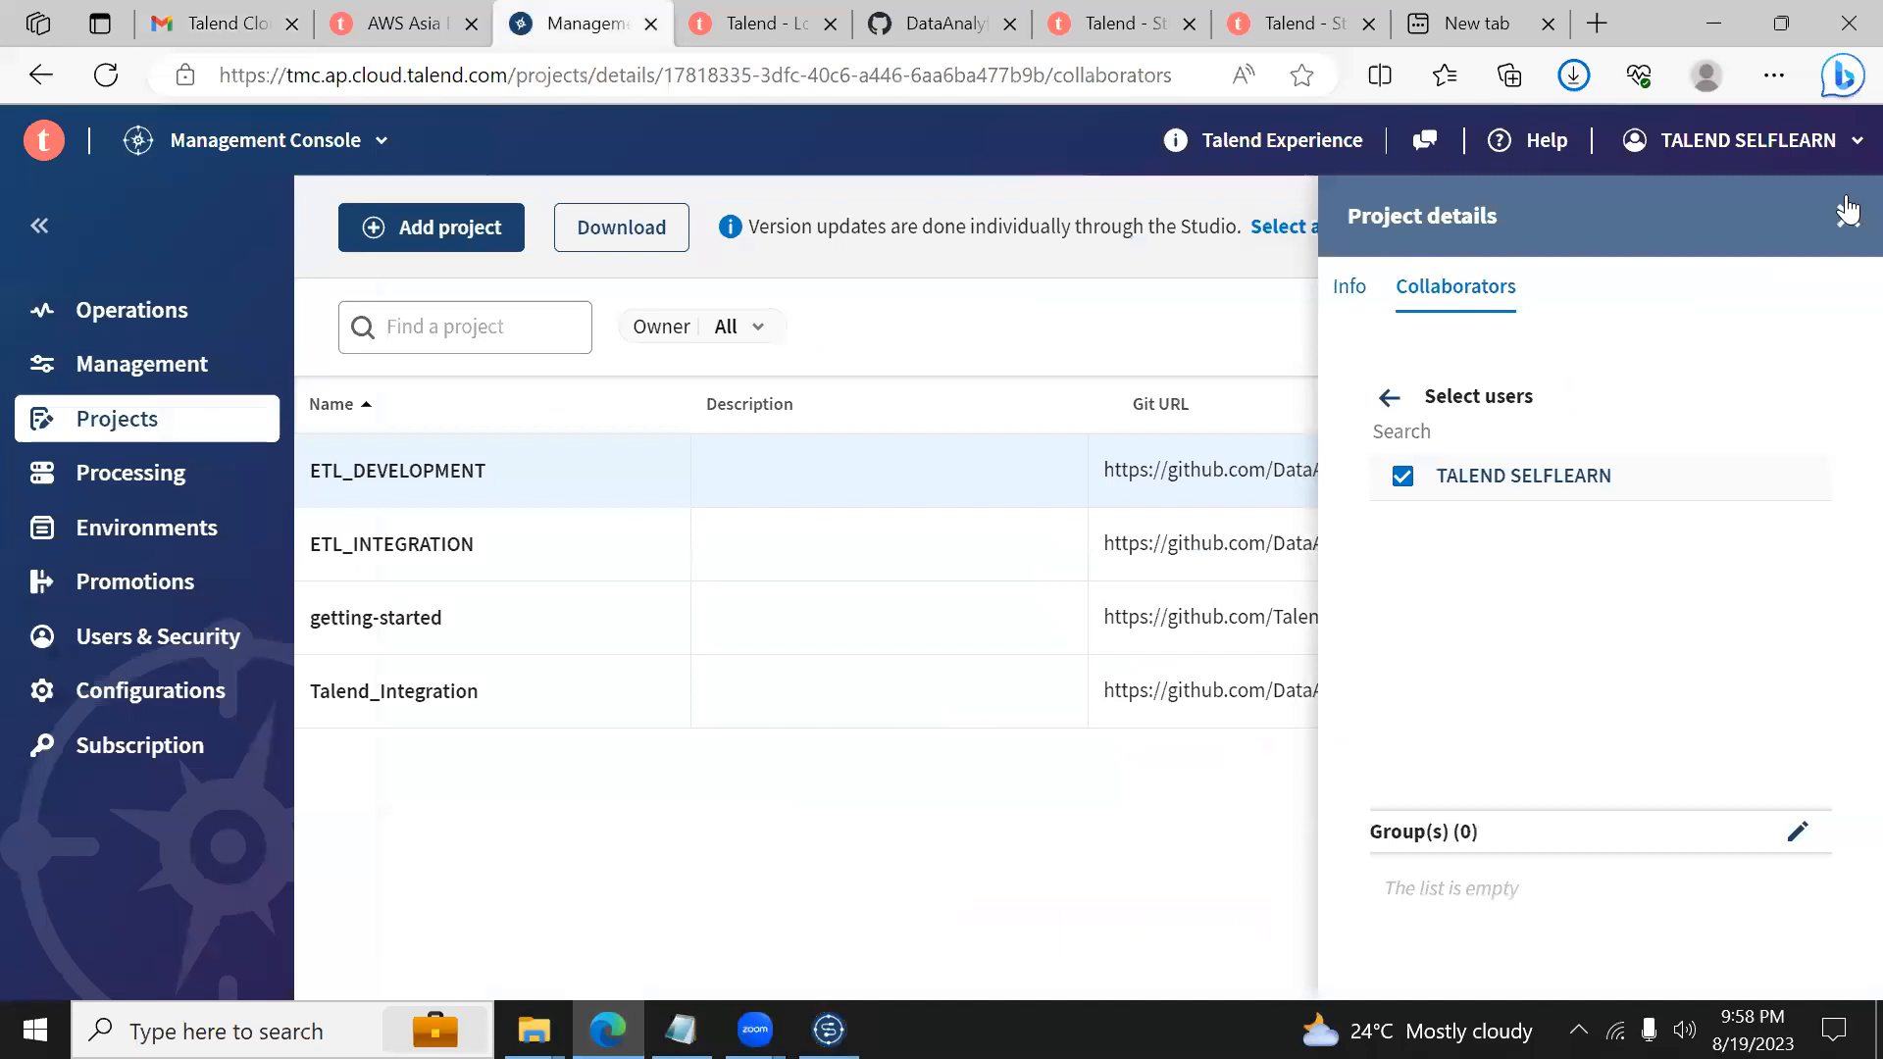
{"action": "left_click", "coordinate": [1848, 218]}
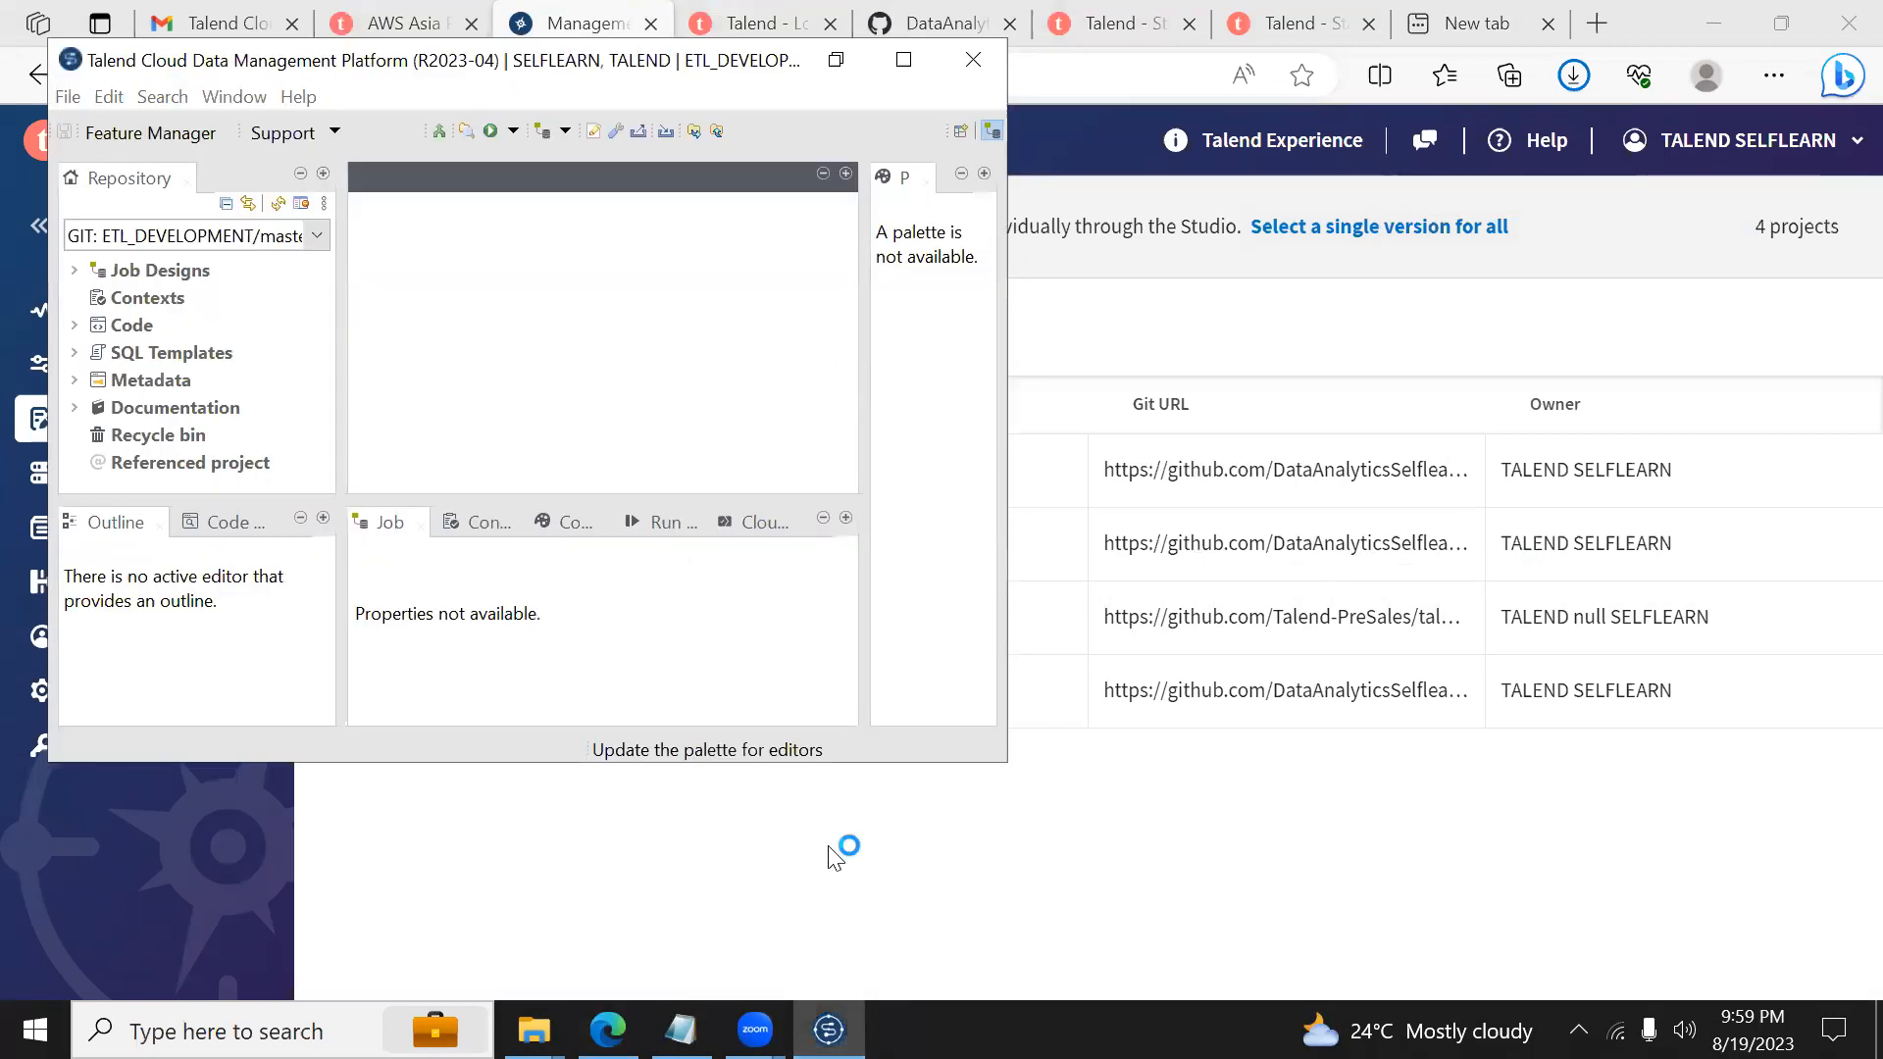
Step: Switch back to Talend Studio and check the Git branch options and project-switching command of the ETL_DEVELOPMENT project
{"action": "left_click", "coordinate": [829, 1030]}
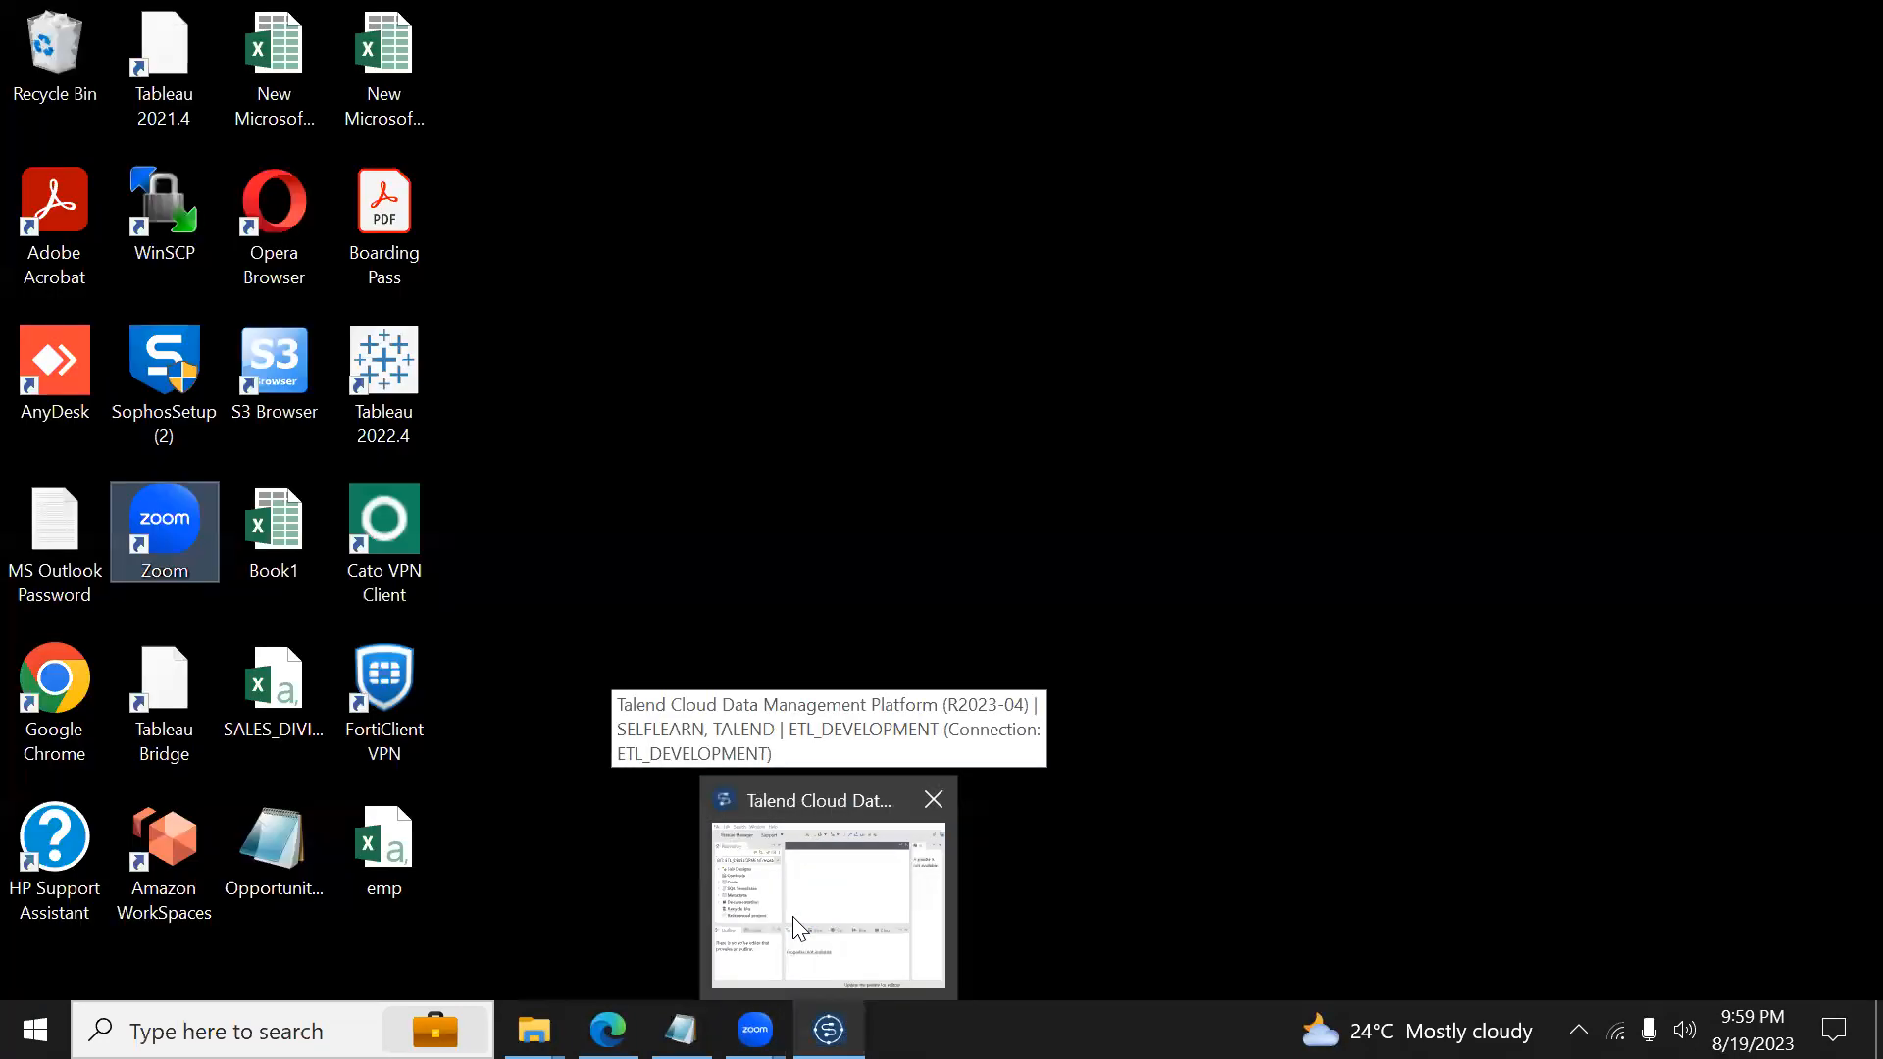
{"action": "left_click", "coordinate": [800, 927]}
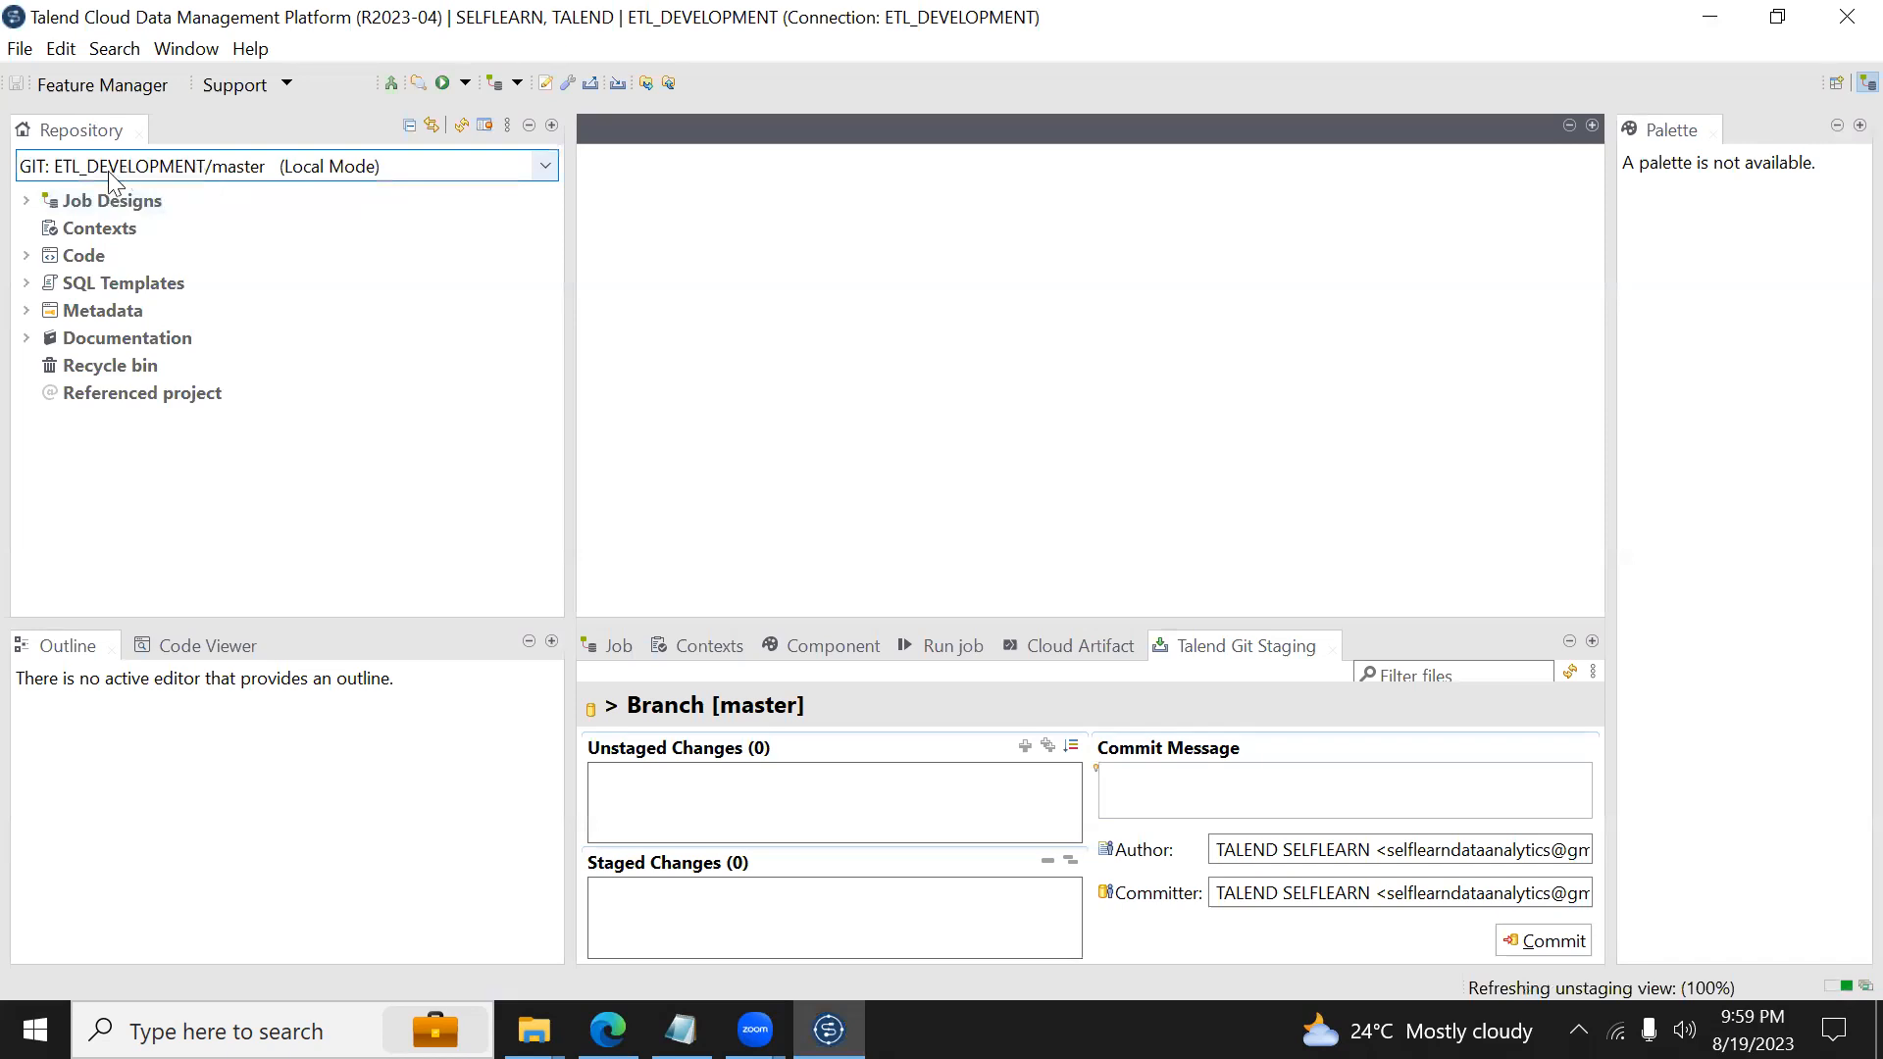
{"action": "left_click", "coordinate": [166, 169]}
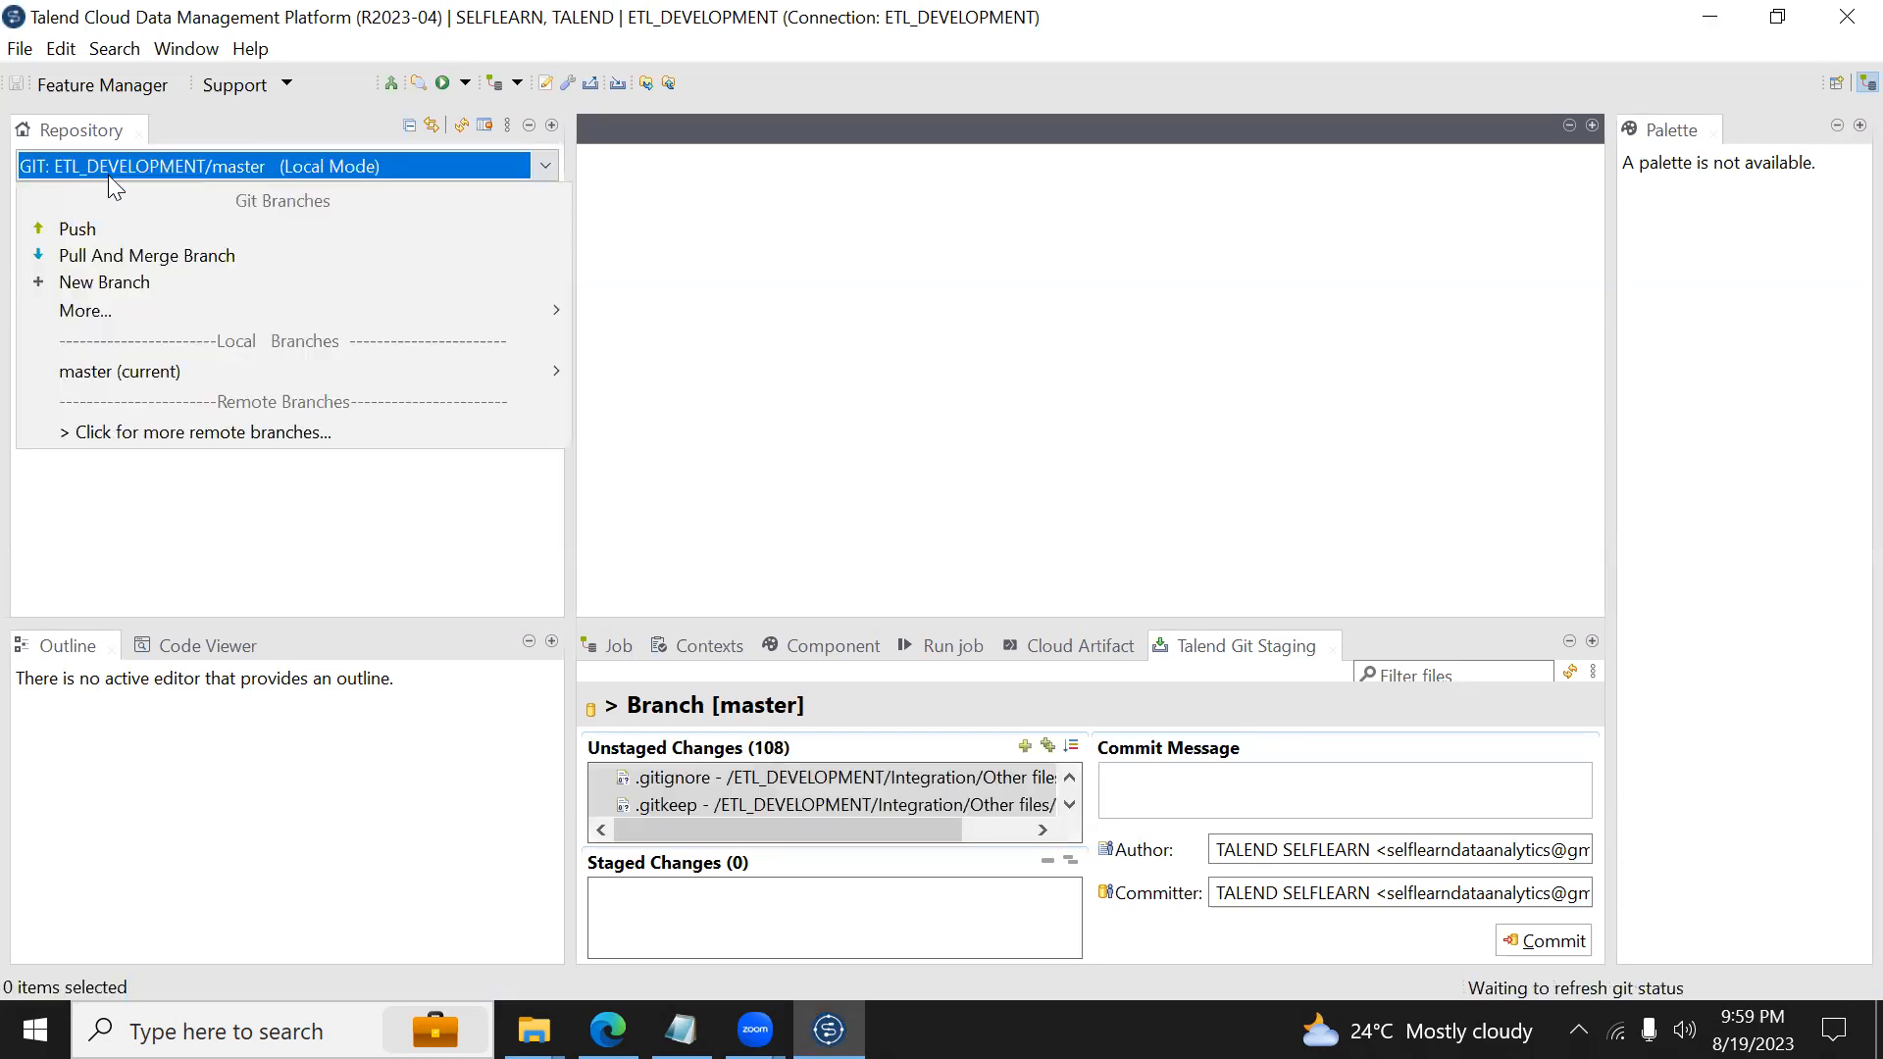
{"action": "left_click", "coordinate": [20, 51]}
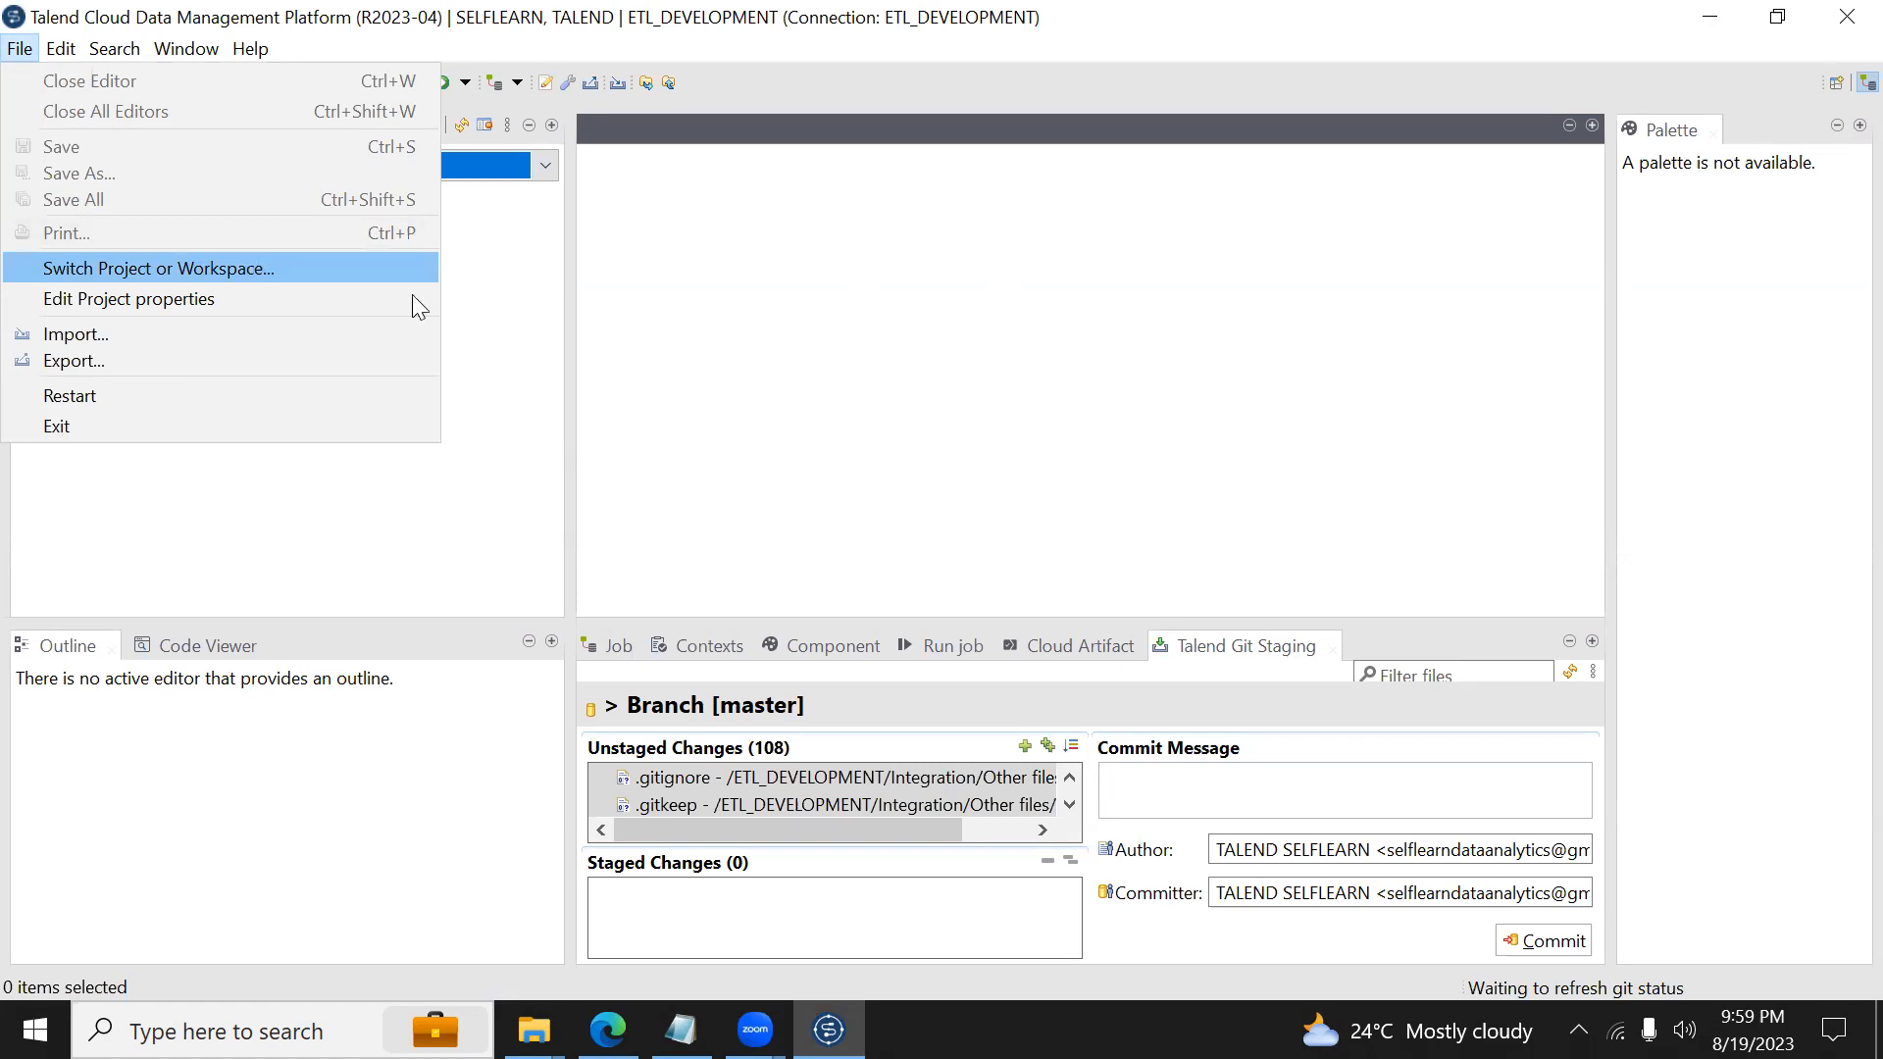
{"action": "left_click", "coordinate": [521, 323]}
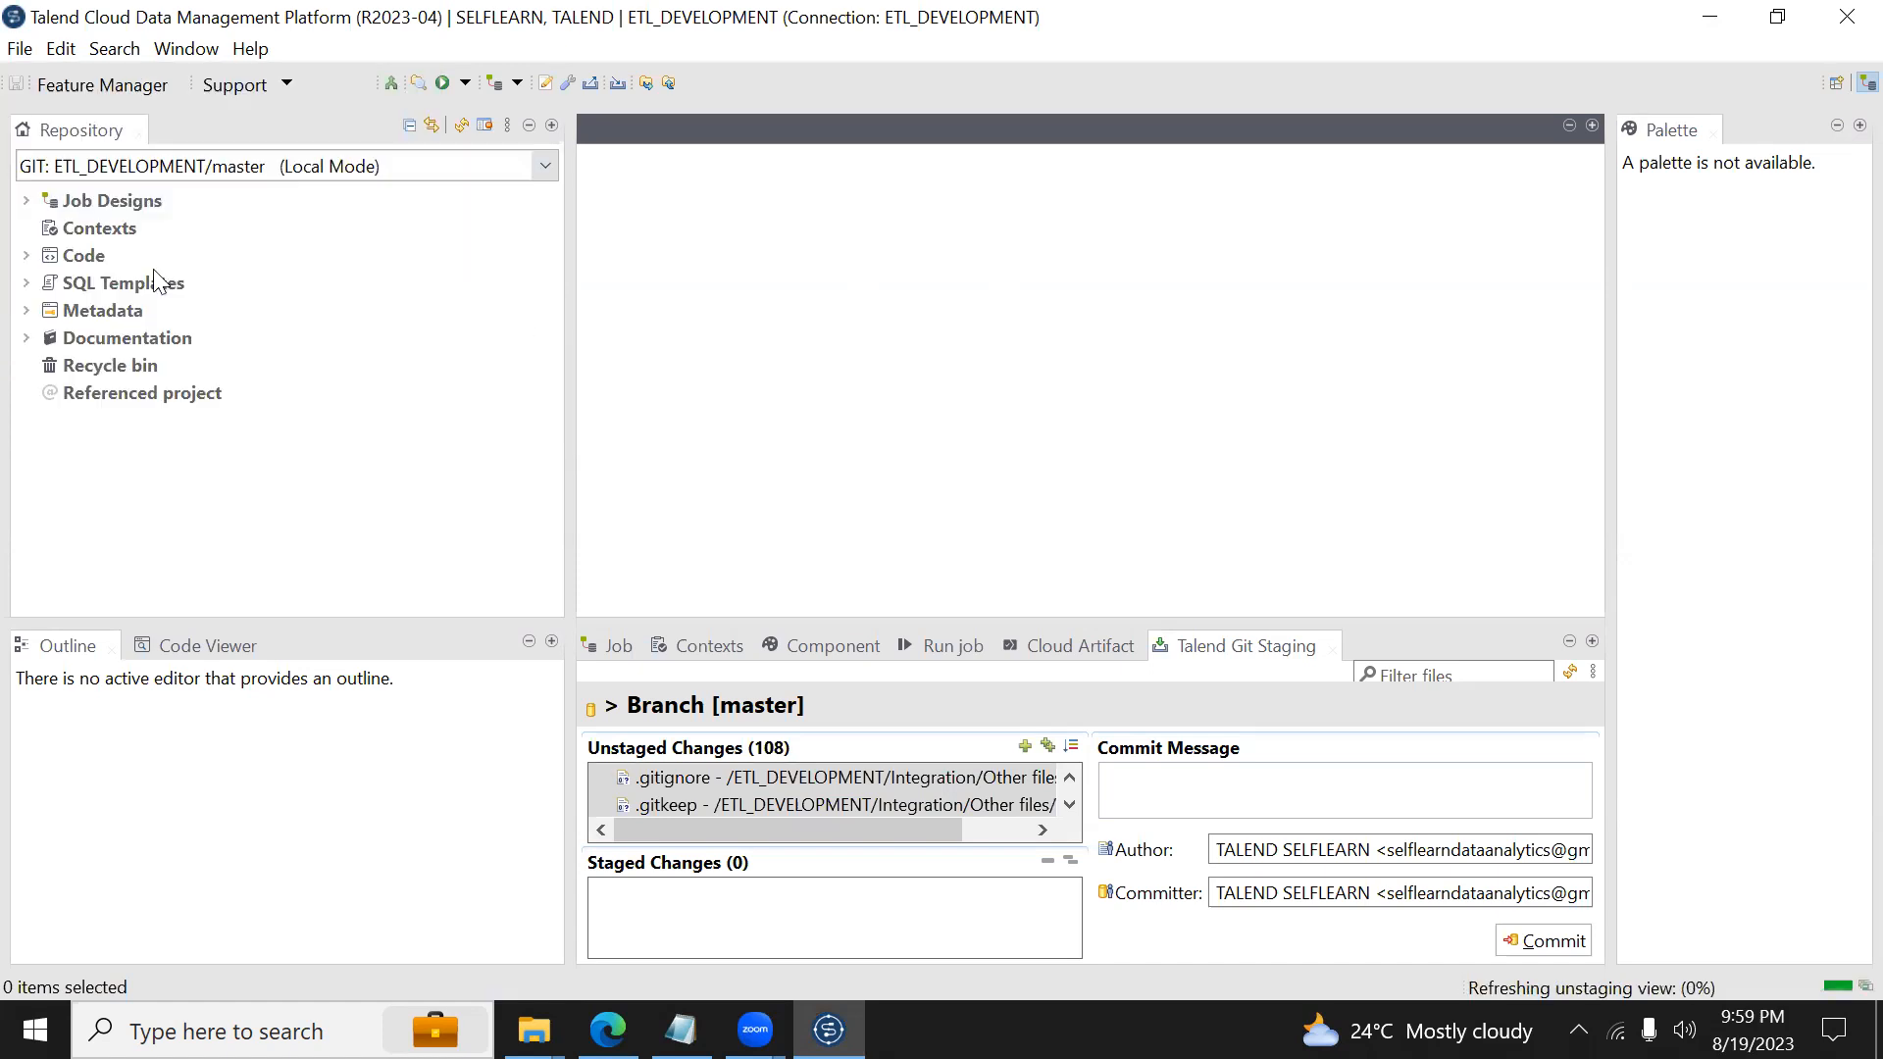